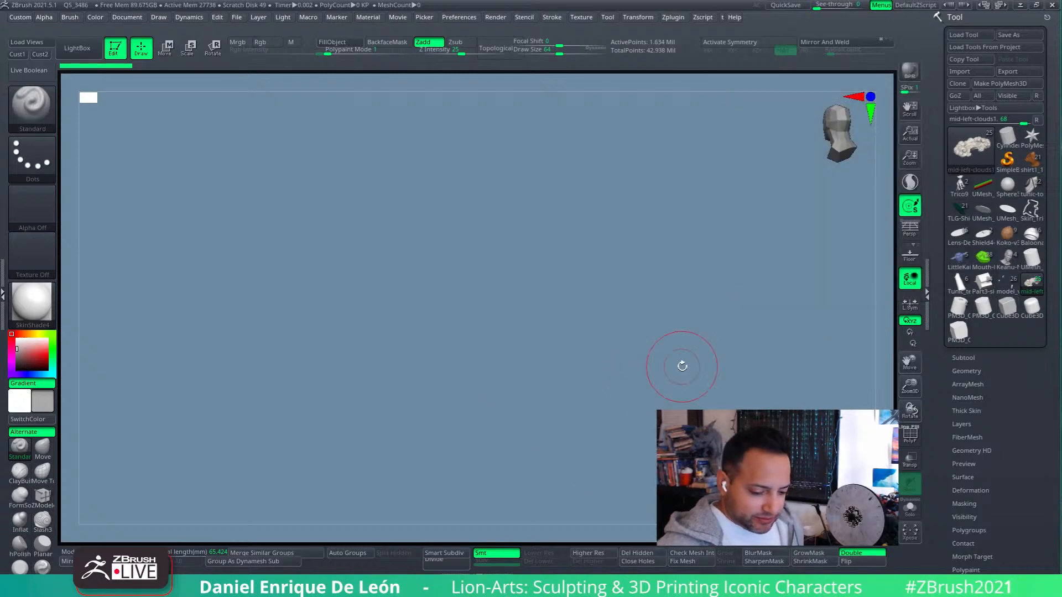
- Frame the whole sculpture and make the winged man's body the active subtool
key(f)
drag(776, 357, 750, 276)
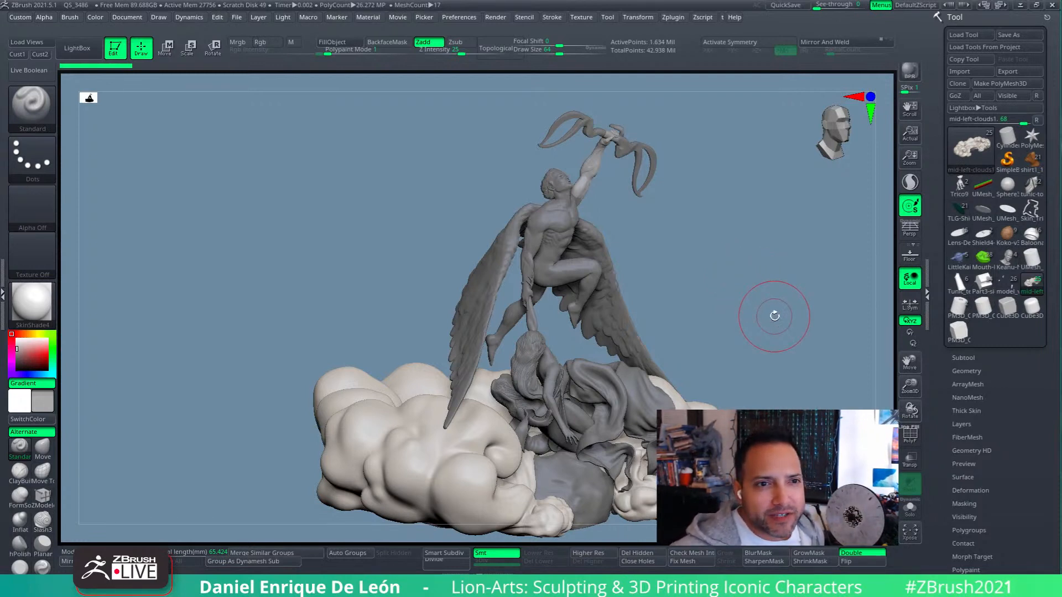
mouse_move(1031, 235)
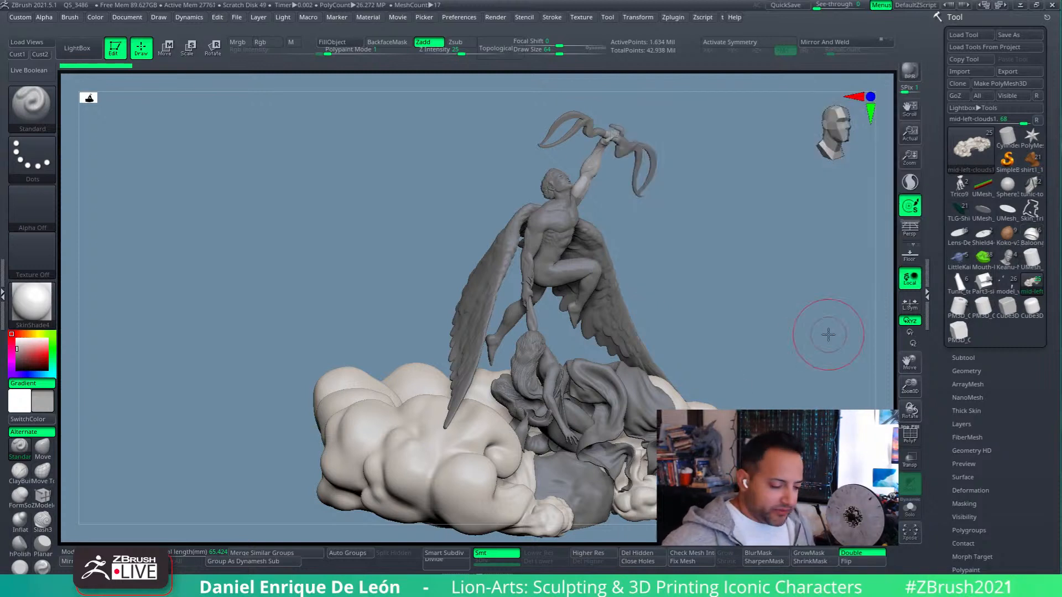
drag(739, 311, 567, 391)
mouse_move(636, 310)
mouse_down()
mouse_move(569, 299)
mouse_move(580, 341)
mouse_up()
alt+click(513, 229)
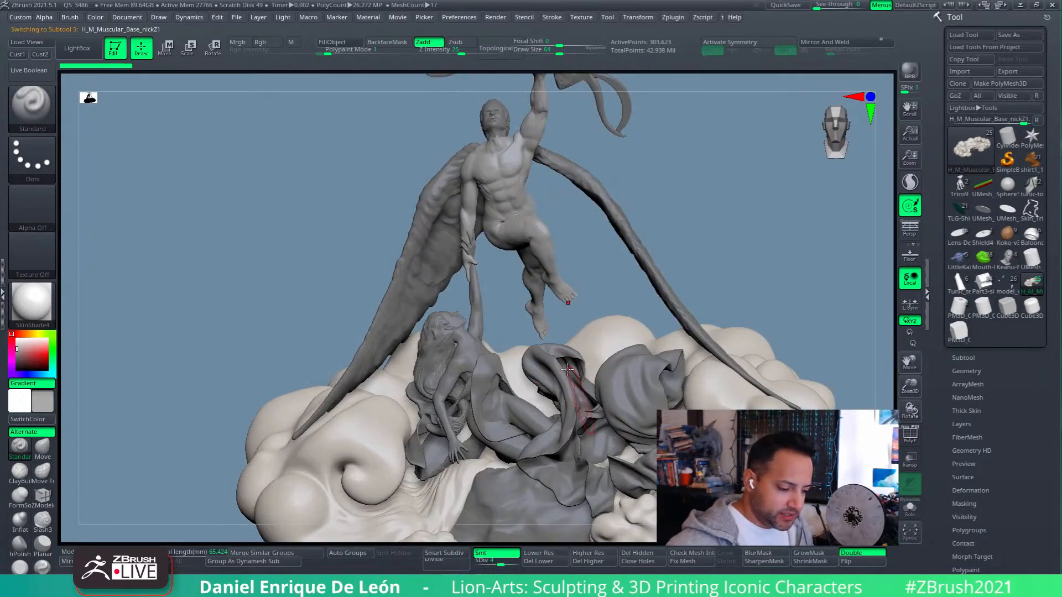
- Focus on the winged man's torso and raise the body's subdivision to level 5
key(f)
right_drag(474, 278, 554, 329)
click(504, 555)
right_drag(602, 374, 642, 349)
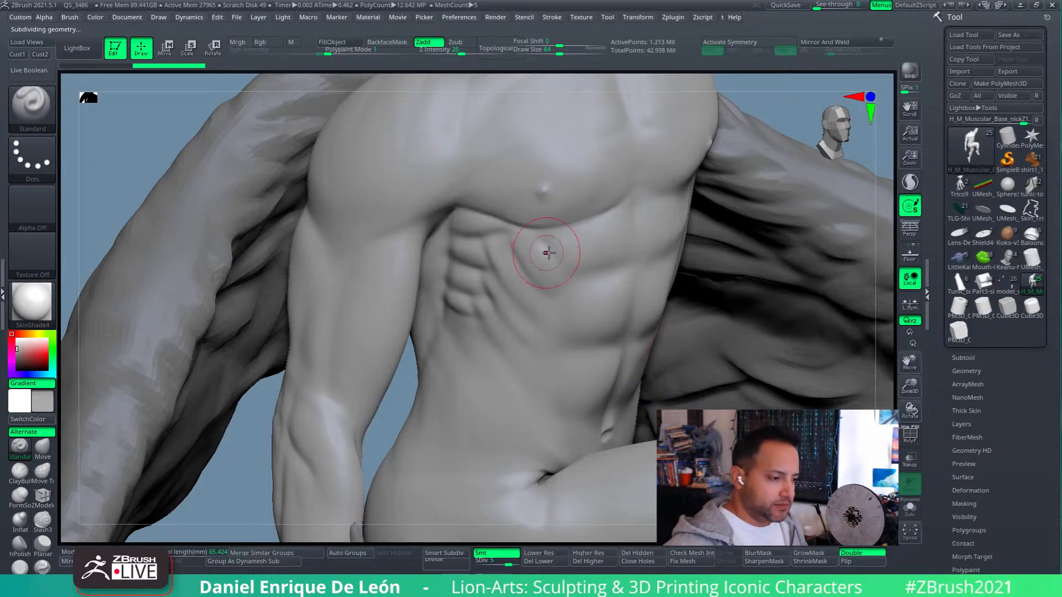
- Examine the man's chest, ribs and abdomen from several angles to judge the anatomy
right_drag(552, 248, 549, 261)
mouse_move(588, 259)
right_down()
mouse_move(578, 260)
mouse_move(603, 265)
right_up()
mouse_move(692, 285)
right_down()
mouse_move(591, 284)
mouse_move(612, 260)
right_up()
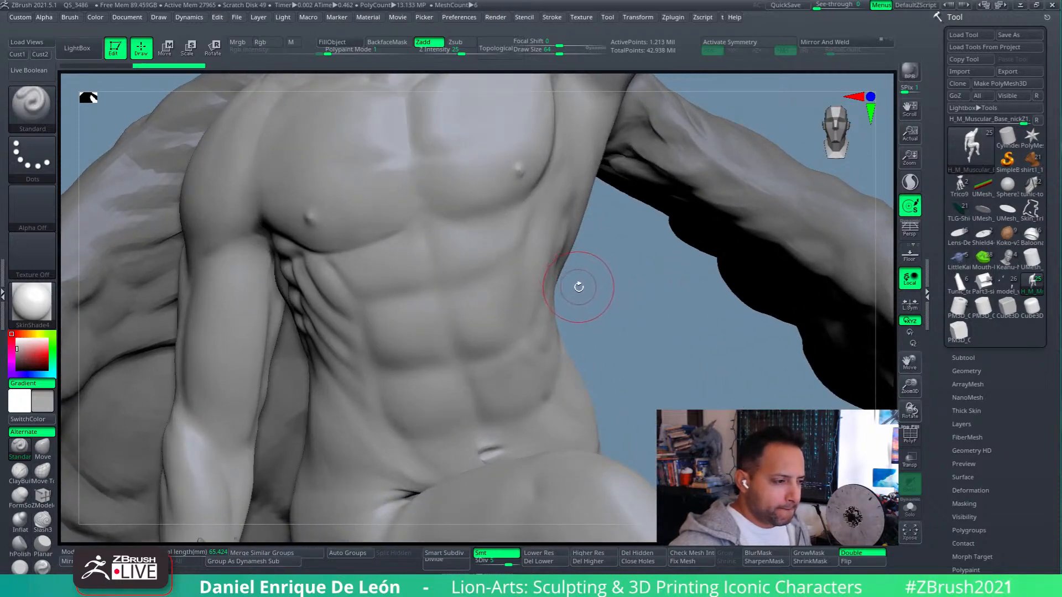
right_drag(575, 287, 596, 256)
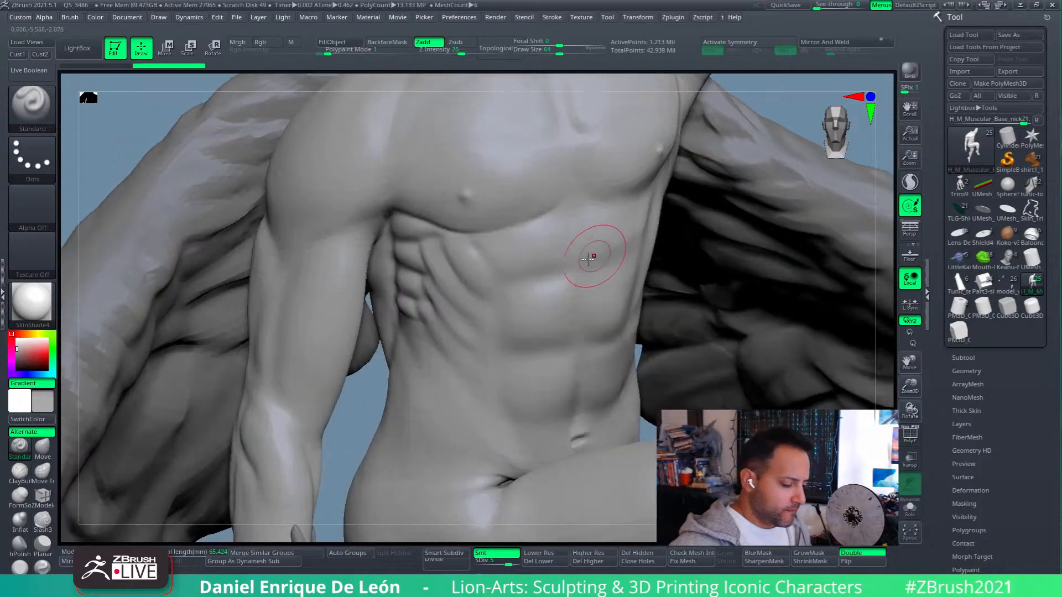
right_drag(381, 277, 386, 268)
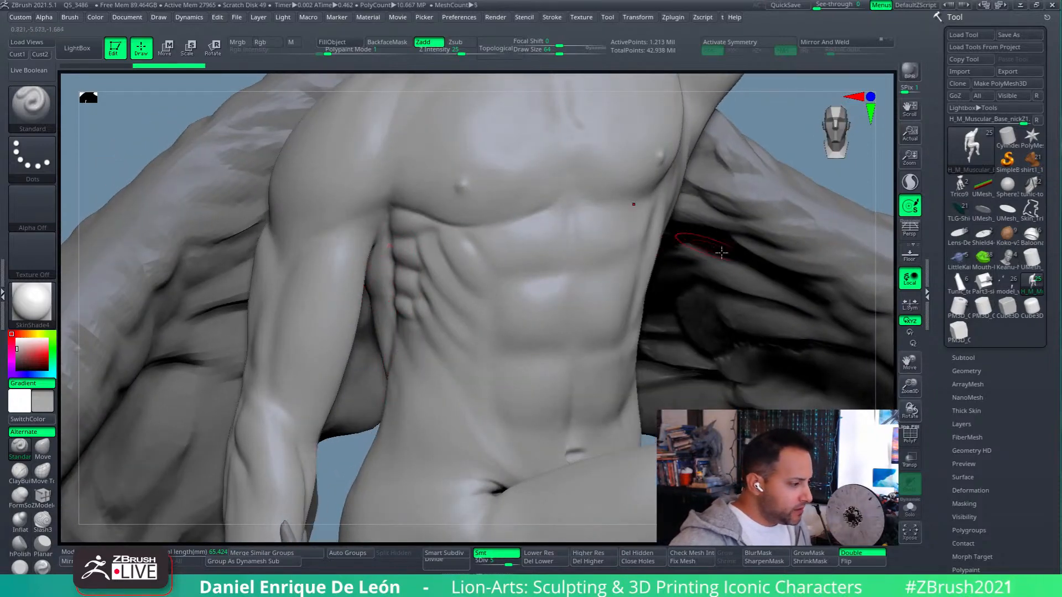
right_drag(612, 289, 583, 267)
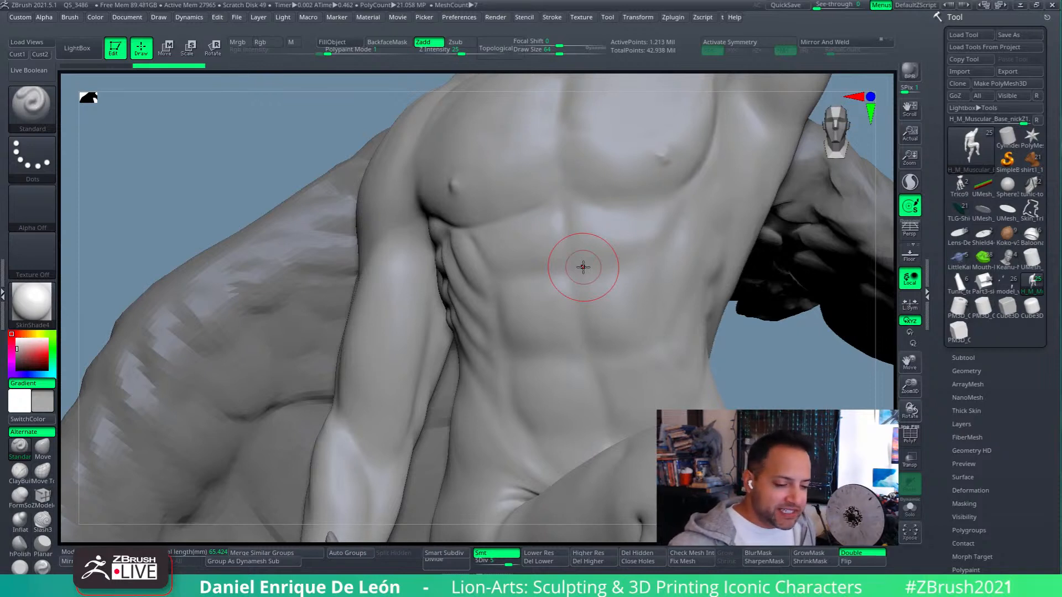
alt+click(583, 267)
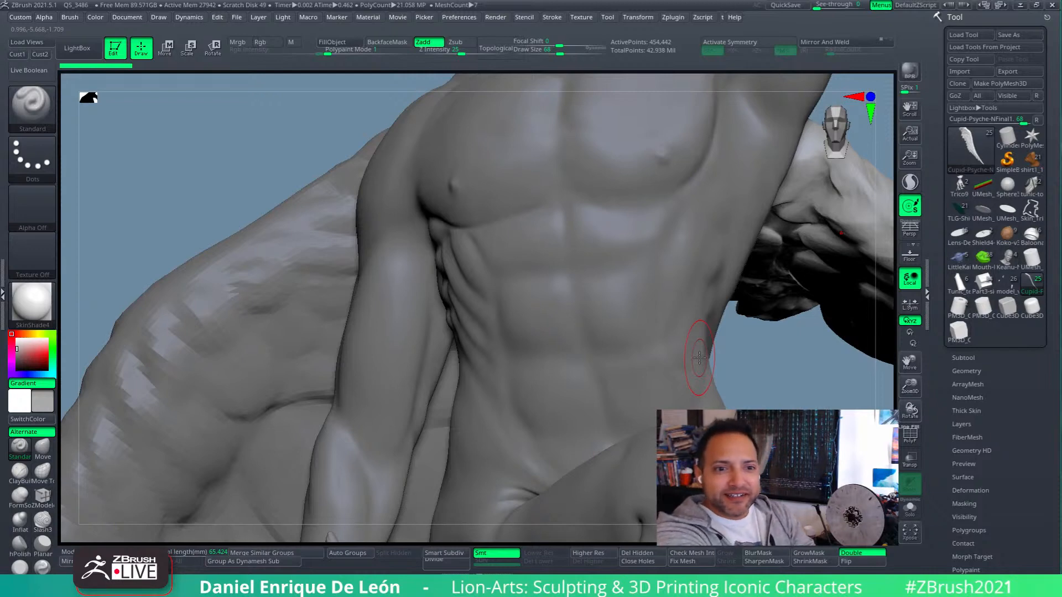
drag(805, 388, 786, 377)
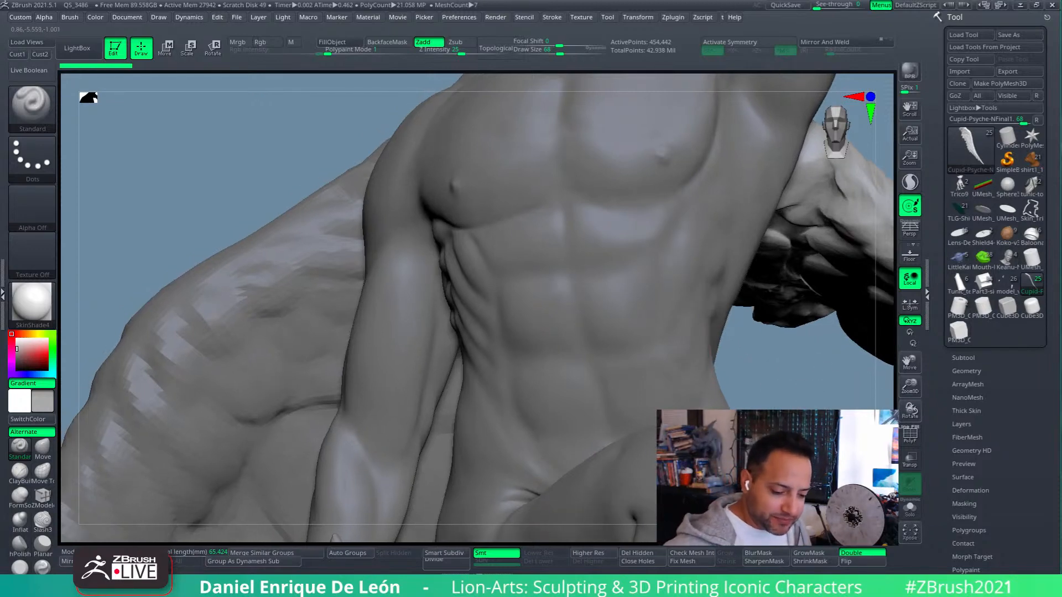
drag(727, 354, 729, 378)
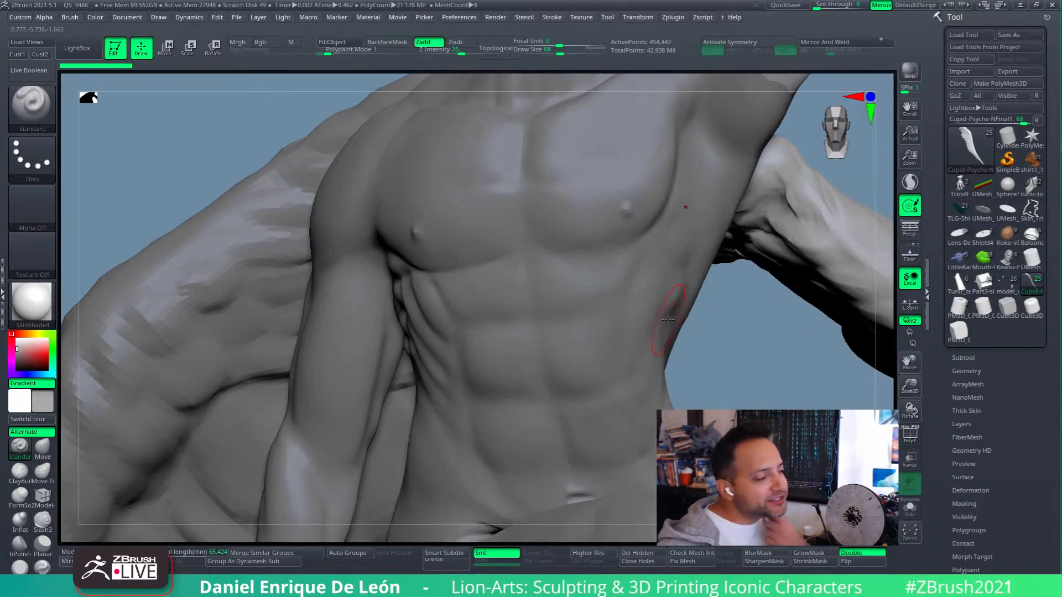
drag(675, 321, 672, 308)
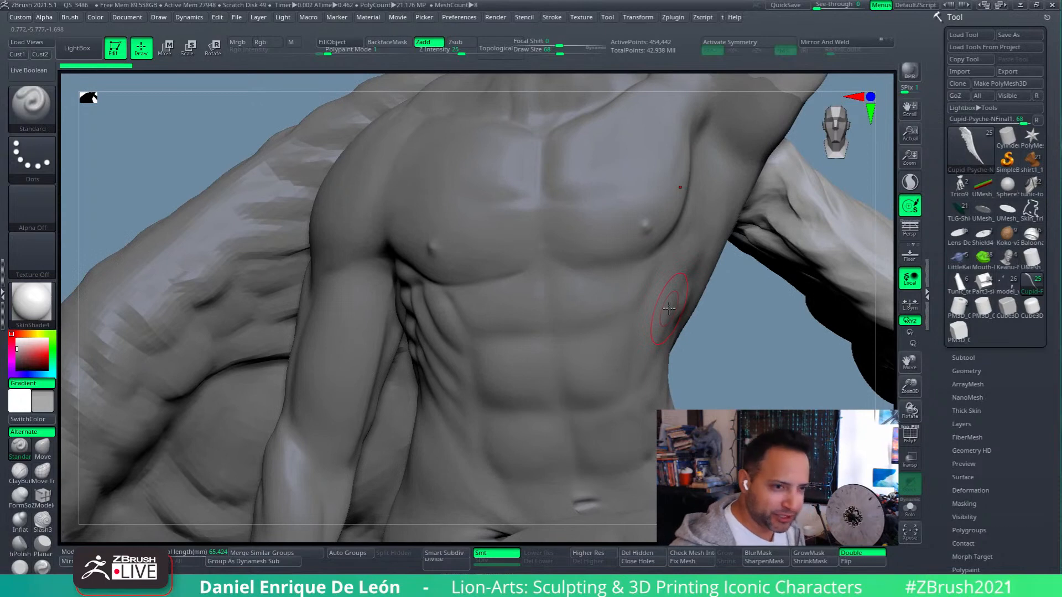
drag(670, 332, 705, 307)
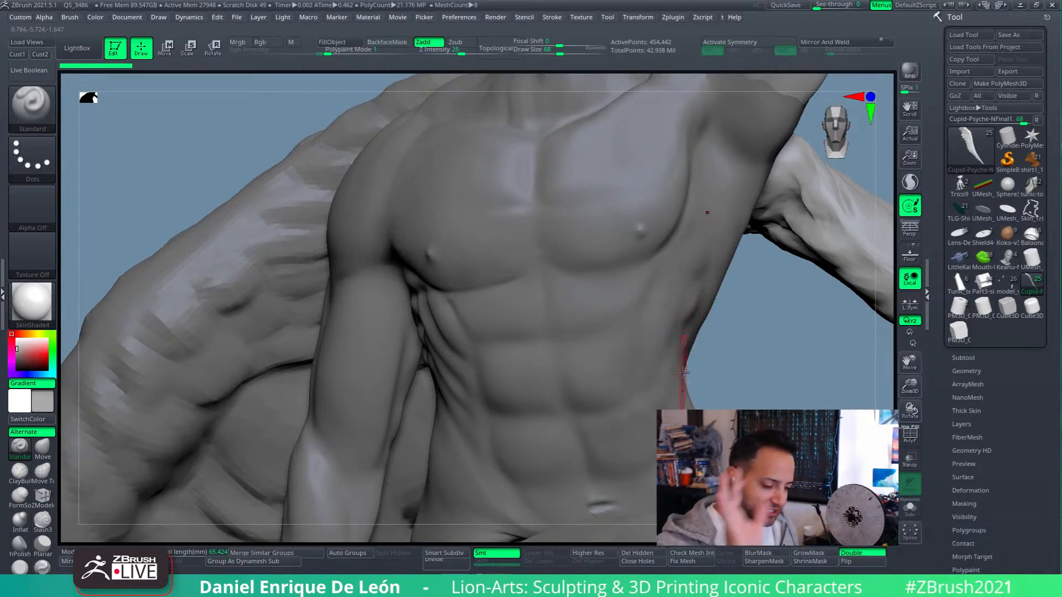
drag(686, 368, 660, 315)
mouse_move(676, 319)
right_down()
mouse_move(648, 330)
mouse_move(683, 270)
mouse_move(684, 303)
mouse_move(605, 323)
mouse_move(654, 329)
mouse_move(649, 313)
right_up()
shift+drag(652, 307, 645, 332)
alt+right_drag(646, 337, 644, 373)
- Choose the Move brush, turn off Rgb and enlarge the draw size to about 106
click(562, 53)
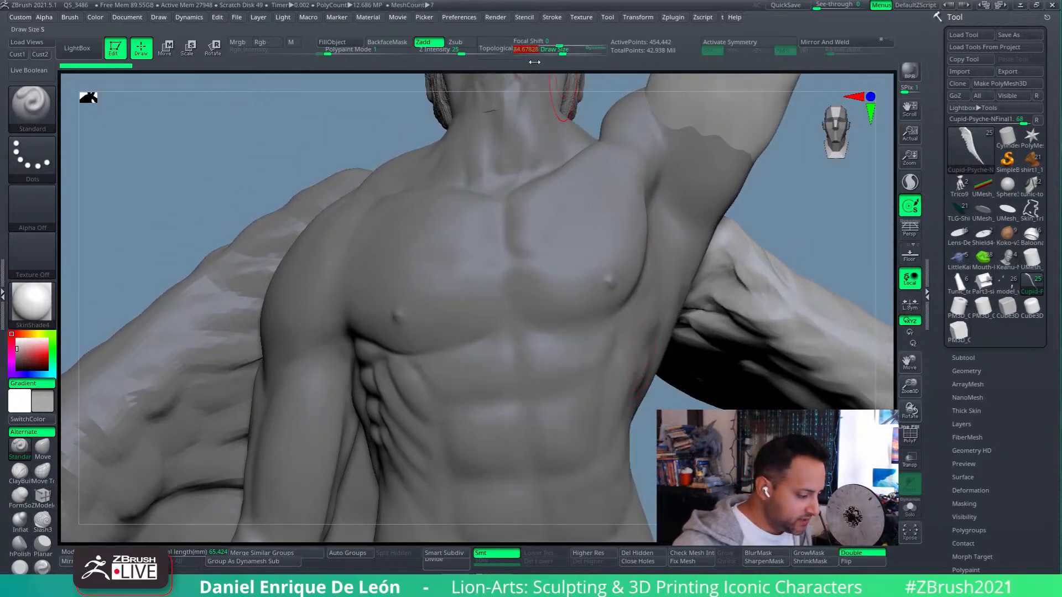
click(47, 453)
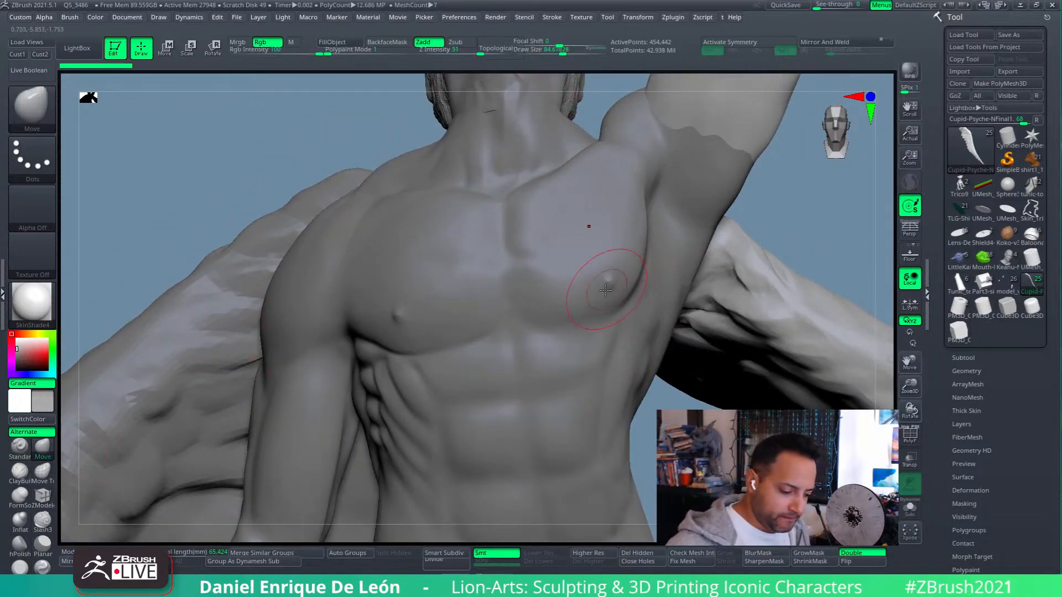
right_drag(604, 282, 607, 309)
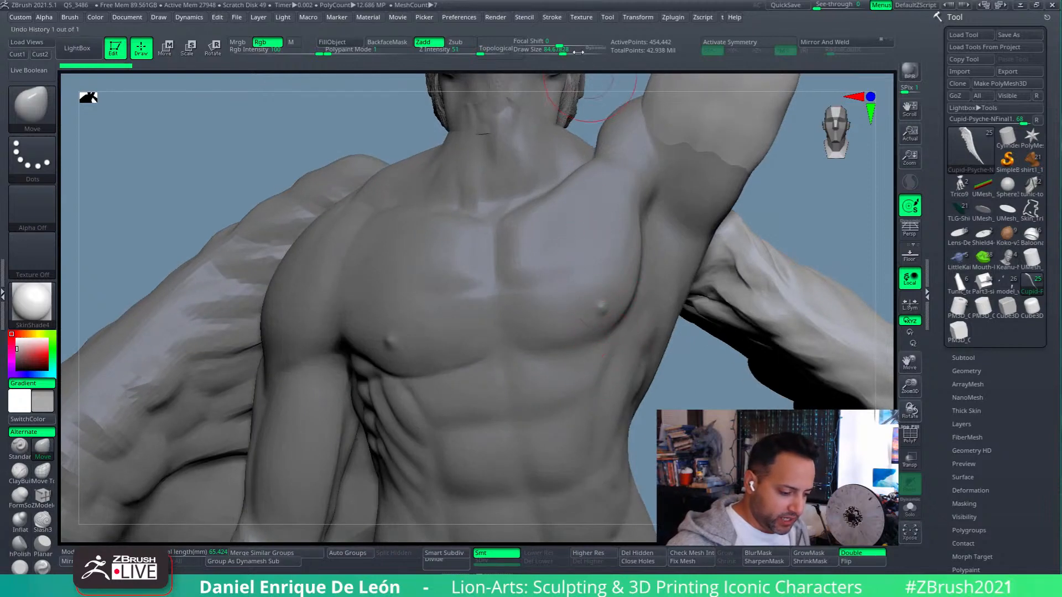
click(268, 43)
drag(564, 53, 567, 52)
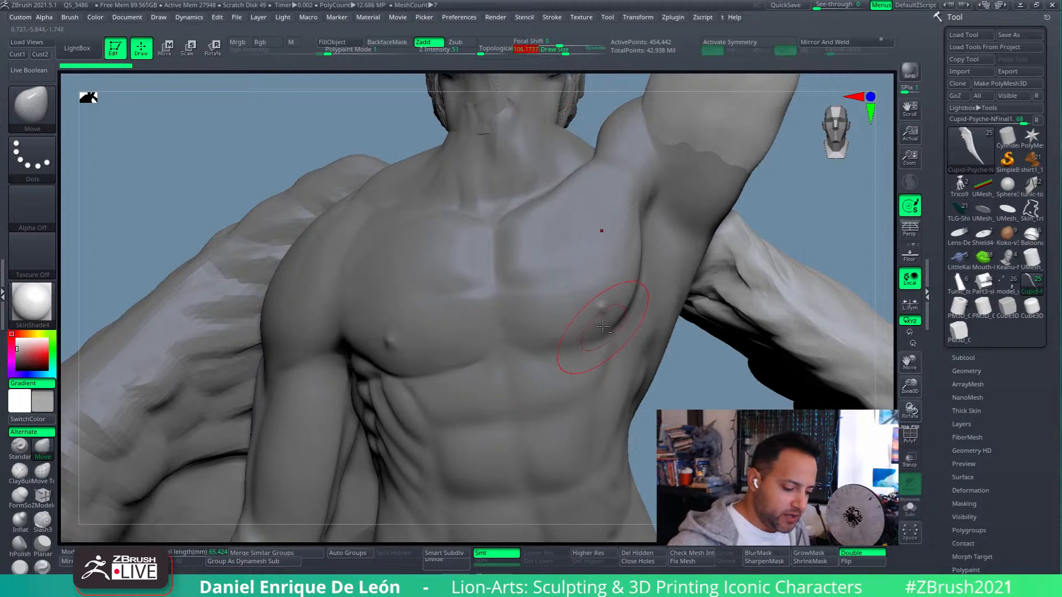
- Reactivate the body subtool, push up the lower pectoral beneath the raised arm, and smooth its lower edge
alt+click(603, 328)
drag(605, 333, 602, 301)
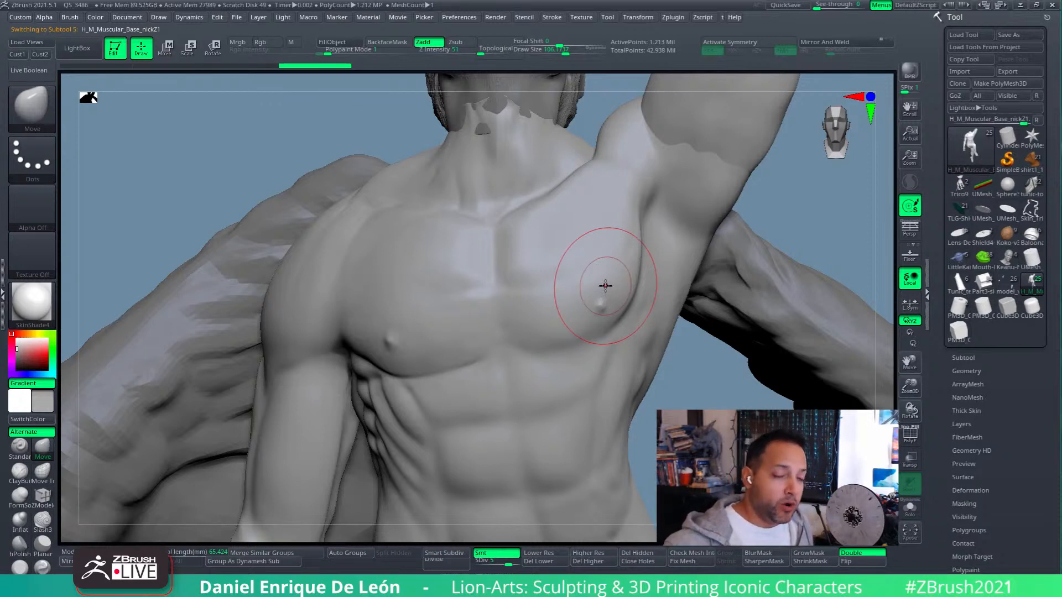
right_drag(605, 286, 569, 356)
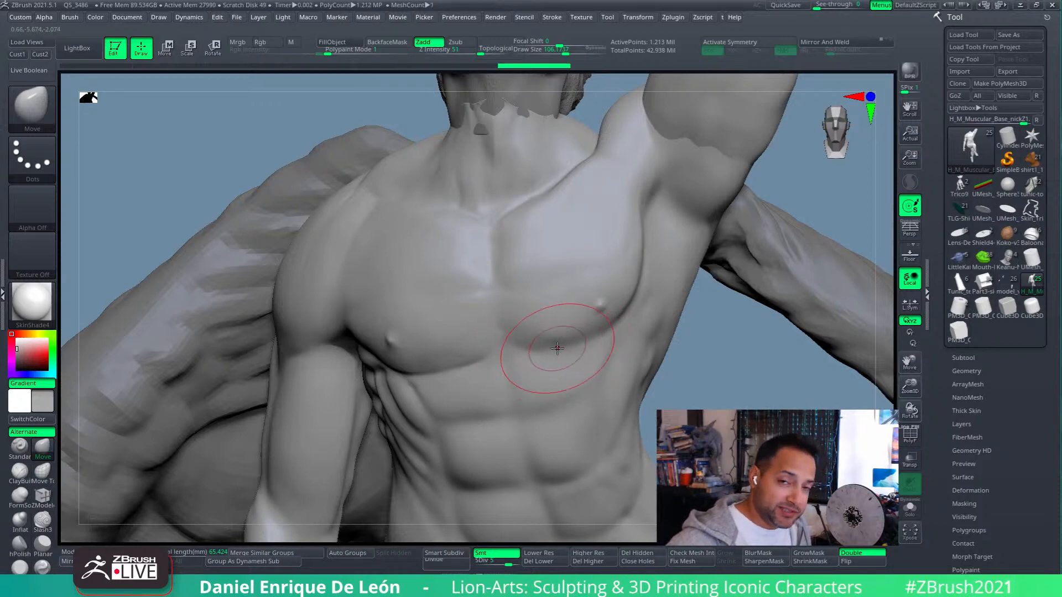
mouse_move(564, 344)
right_down()
mouse_move(569, 306)
mouse_move(561, 365)
right_up()
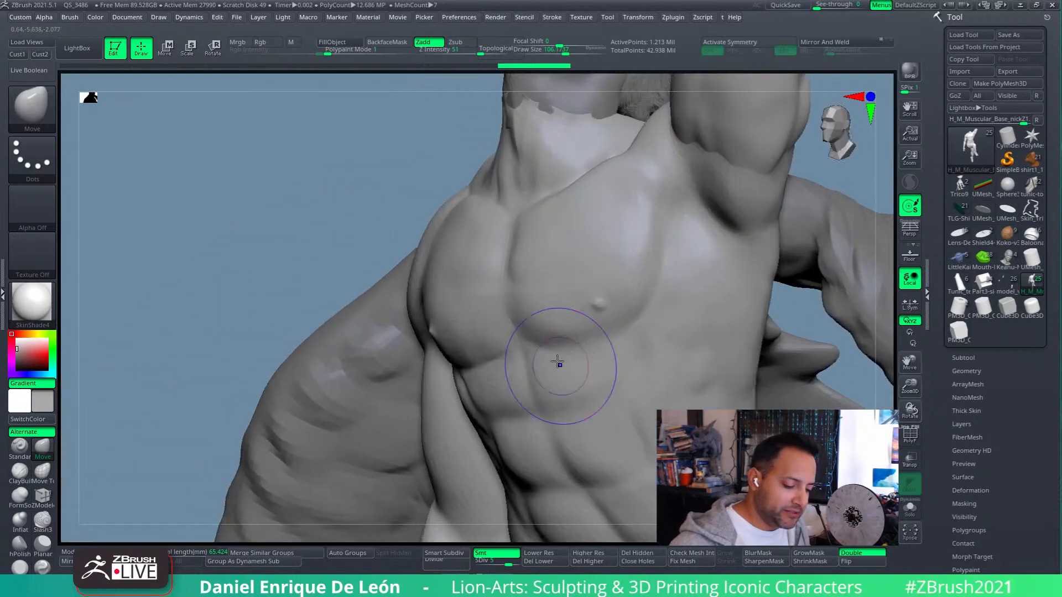
shift+drag(557, 333, 551, 324)
right_drag(551, 325, 627, 310)
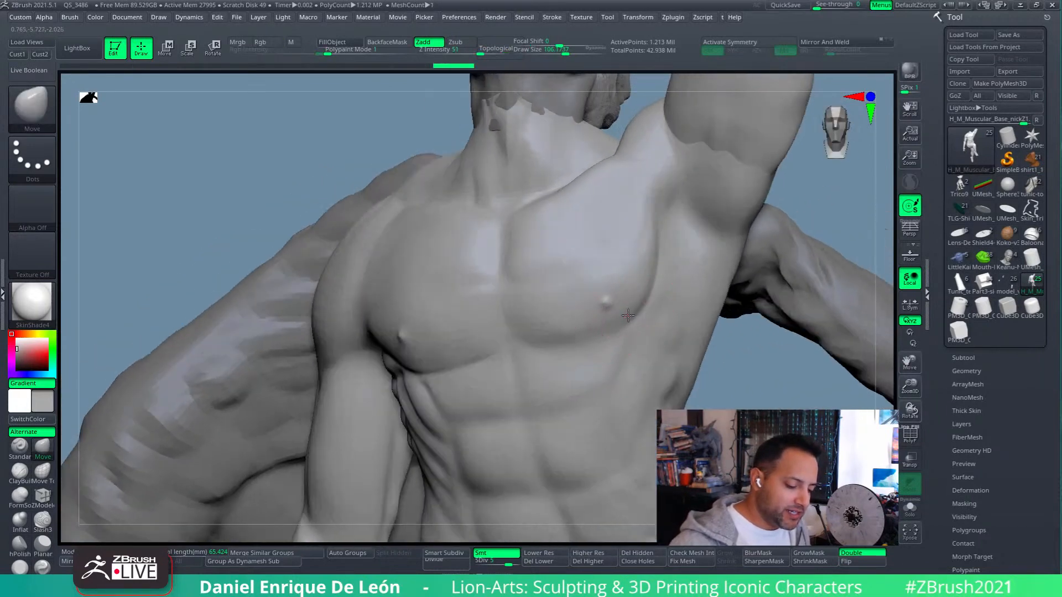
- Reduce the draw size to about 63 and nudge the nipple on the raised-arm side slightly outward
drag(563, 52, 558, 52)
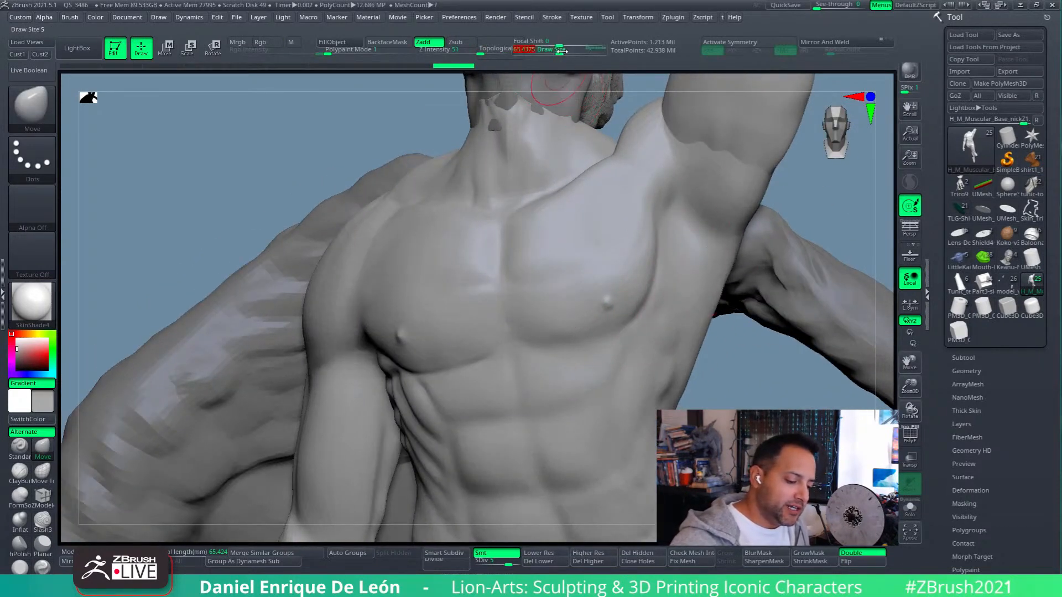
drag(601, 305, 611, 305)
right_drag(608, 294, 653, 316)
- Set the draw size to about 81 and push the lower edge of the raised-arm pectoral upward
drag(559, 54, 561, 54)
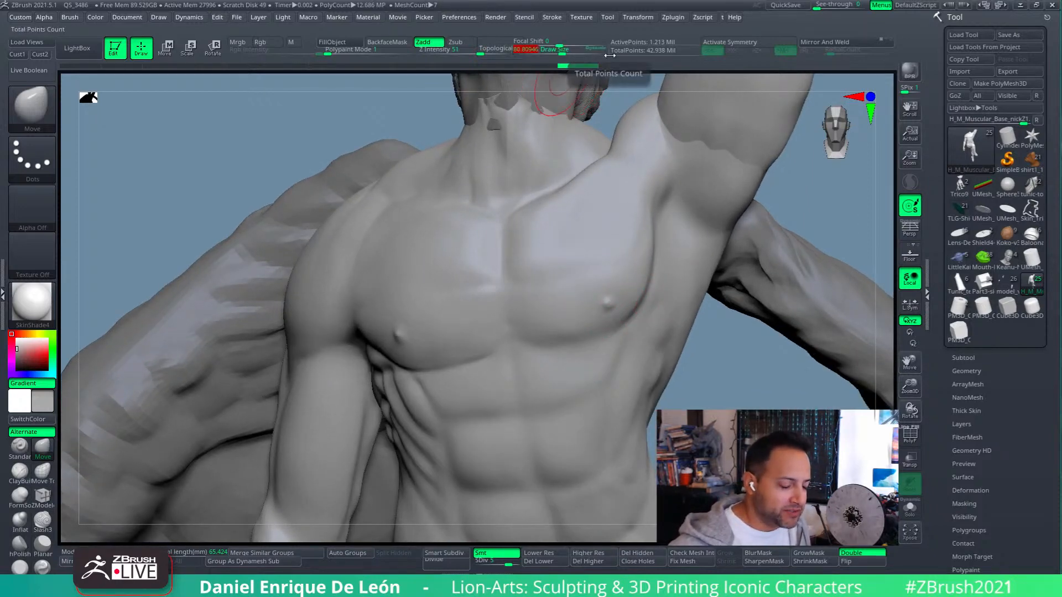
mouse_move(642, 247)
right_down()
mouse_move(670, 277)
mouse_move(697, 183)
right_up()
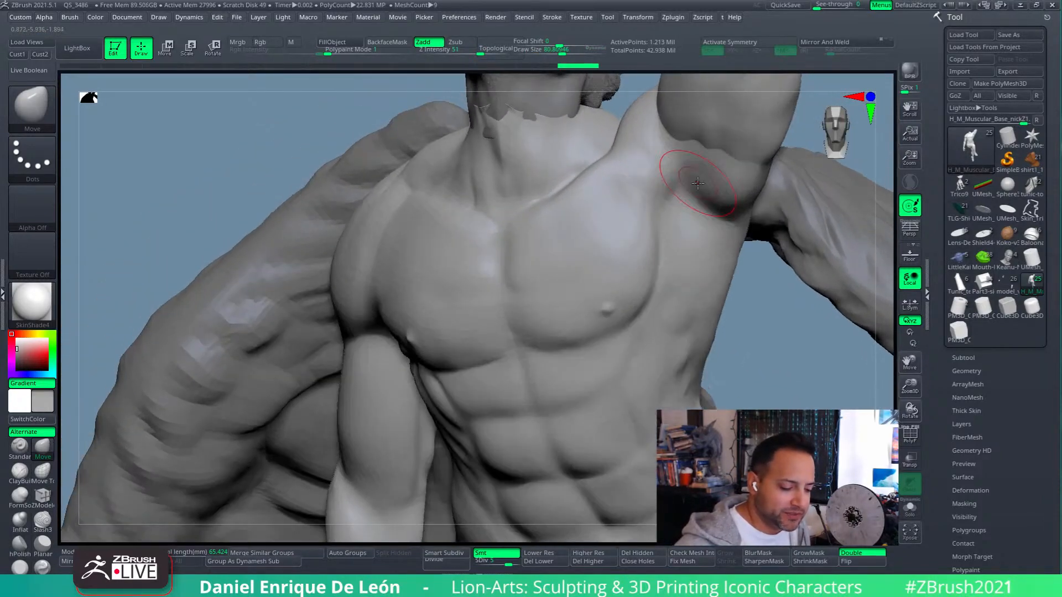
mouse_move(670, 218)
right_down()
mouse_move(689, 227)
mouse_move(621, 351)
mouse_move(610, 323)
mouse_move(605, 331)
right_up()
drag(588, 339, 595, 327)
right_drag(652, 309, 633, 319)
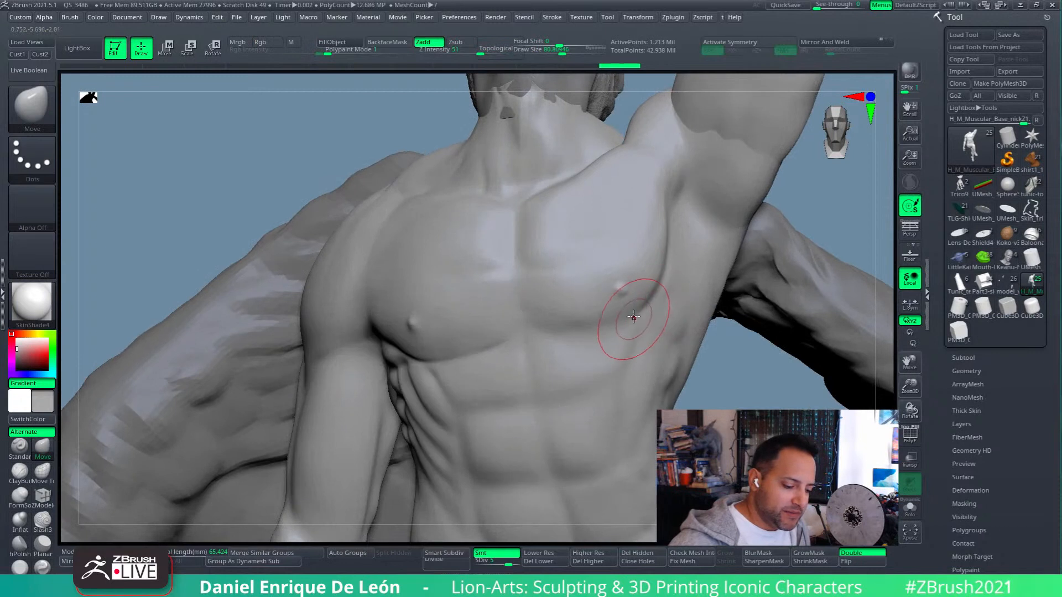
drag(633, 319, 623, 284)
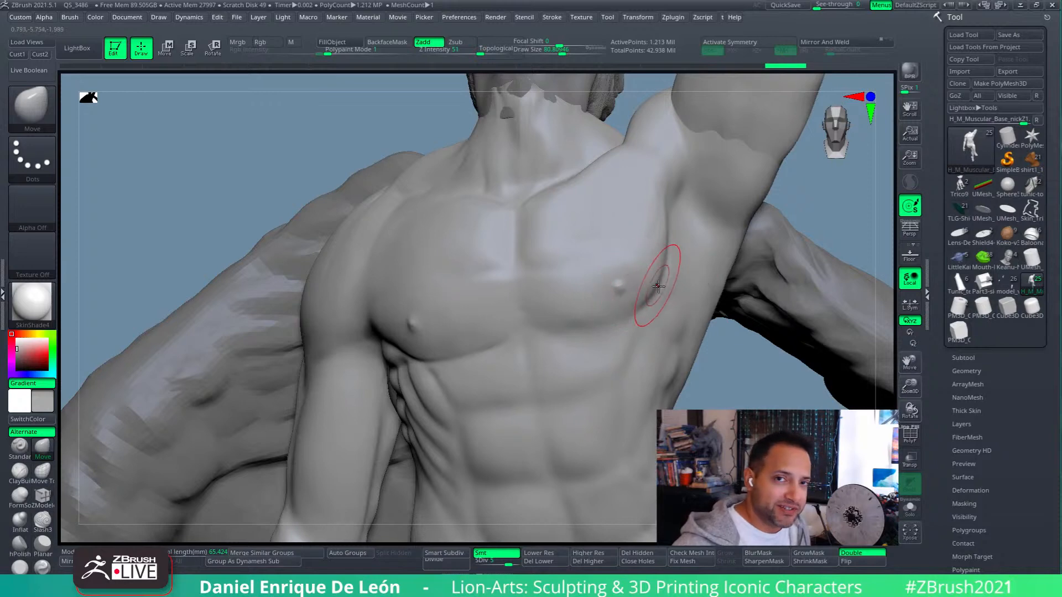
- Refine the raised-arm pectoral around the nipple with small Move strokes from side and front angles
right_drag(640, 283, 475, 287)
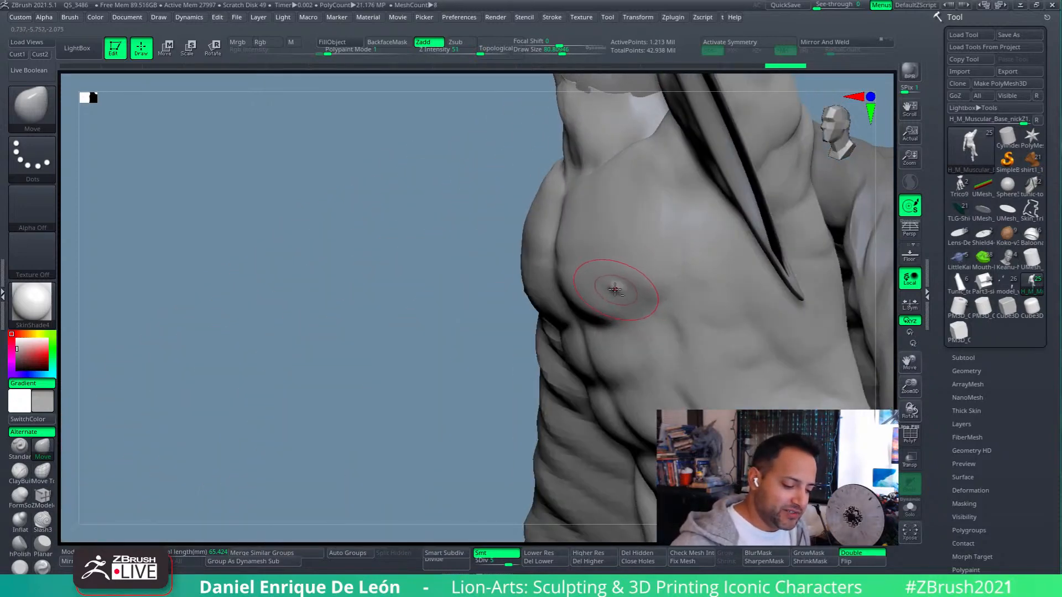
drag(619, 287, 621, 293)
mouse_move(621, 290)
right_down()
mouse_move(634, 276)
mouse_move(671, 282)
mouse_move(629, 287)
mouse_move(630, 296)
right_up()
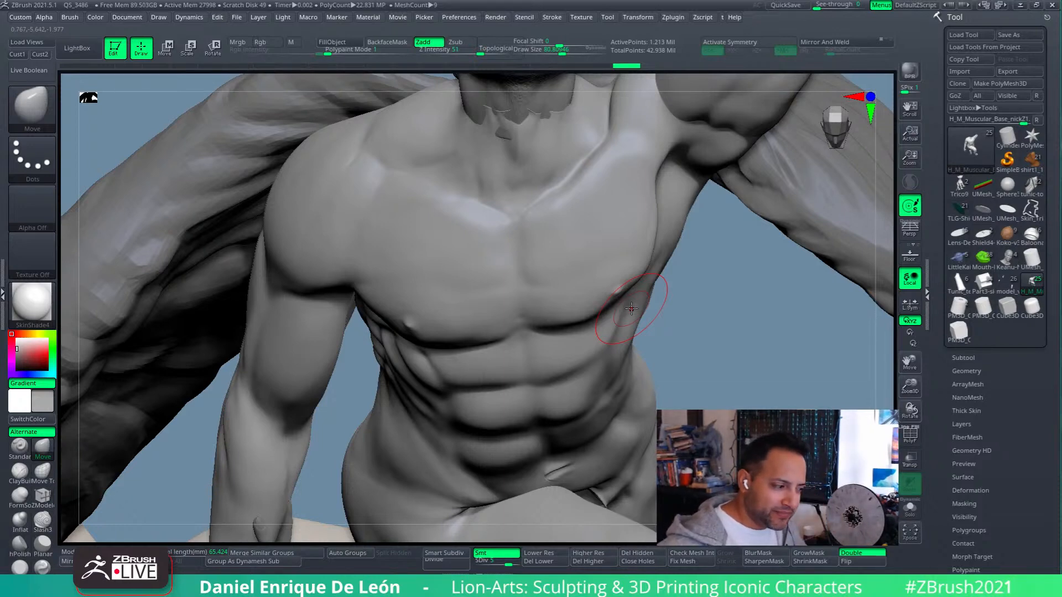
mouse_move(616, 289)
right_down()
mouse_move(607, 256)
mouse_move(623, 296)
right_up()
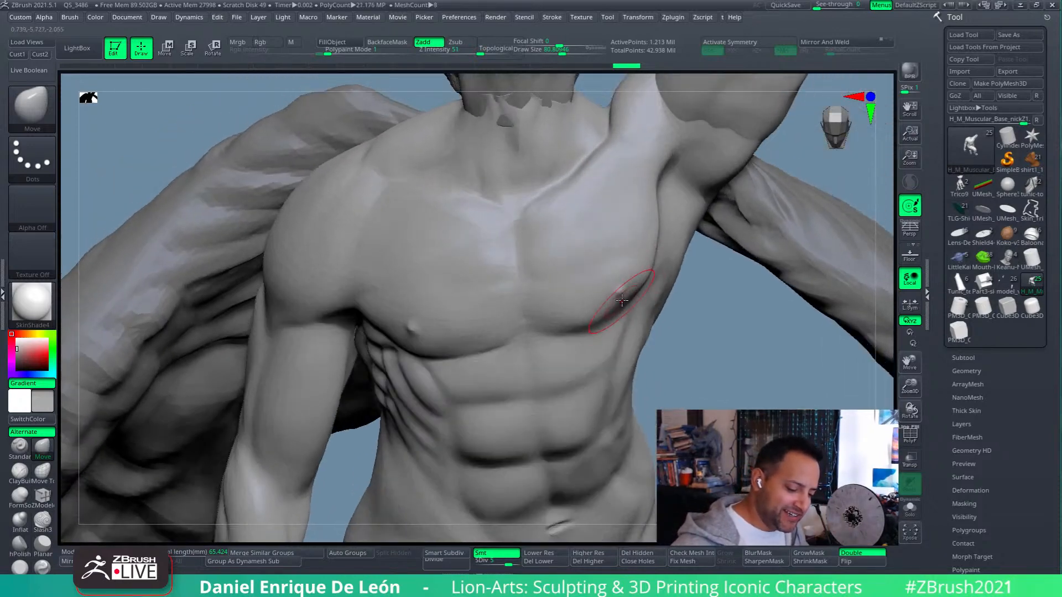
drag(621, 295, 623, 289)
- Examine the reshaped pectorals from below, above and both sides to compare their form
mouse_move(622, 272)
right_down()
mouse_move(622, 295)
mouse_move(635, 254)
mouse_move(635, 297)
right_up()
right_drag(596, 331, 581, 332)
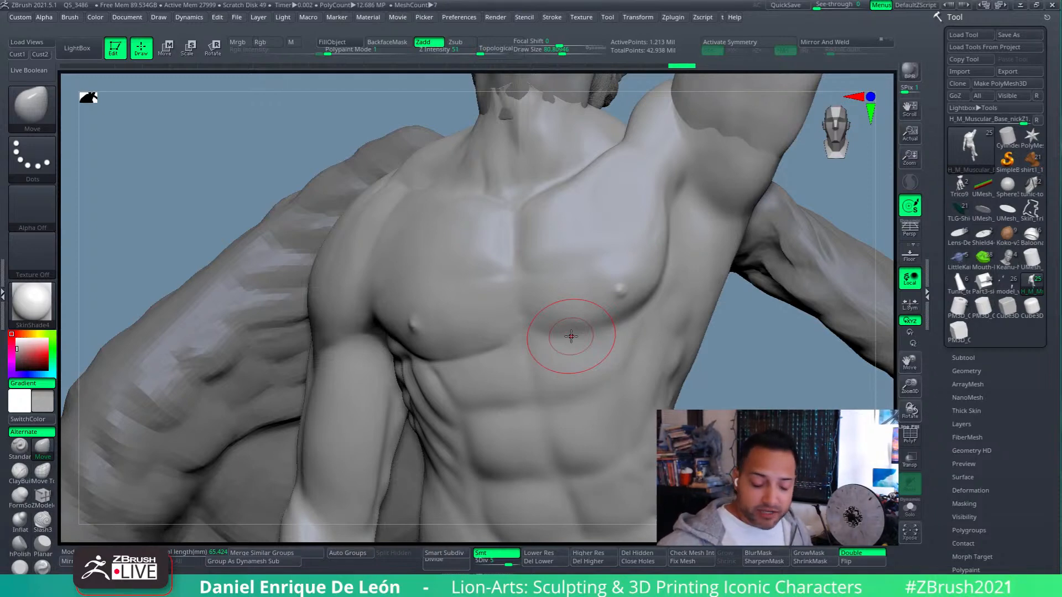
right_drag(635, 287, 620, 314)
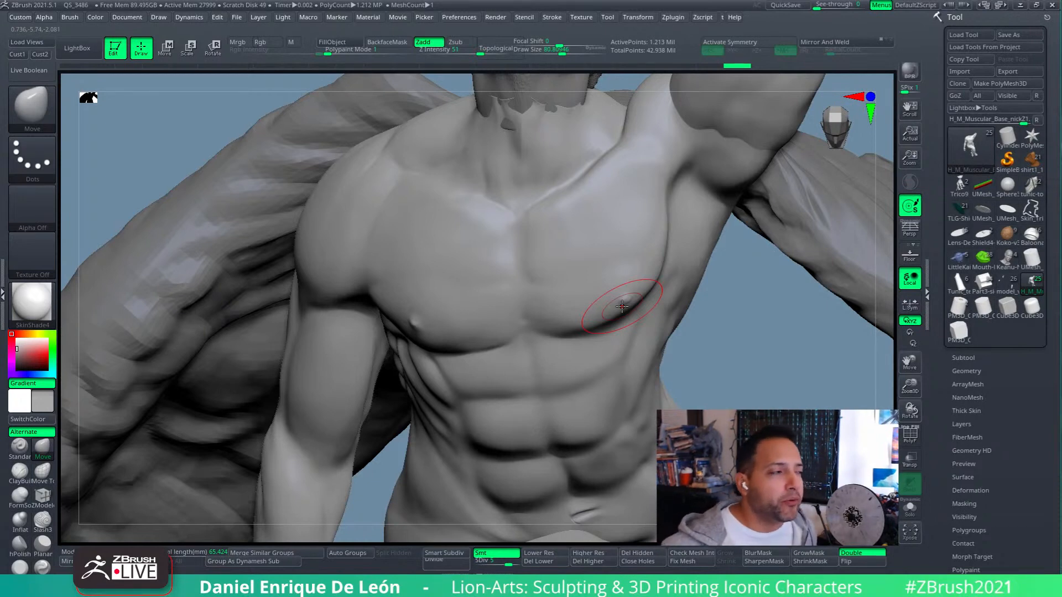
right_drag(619, 282, 629, 247)
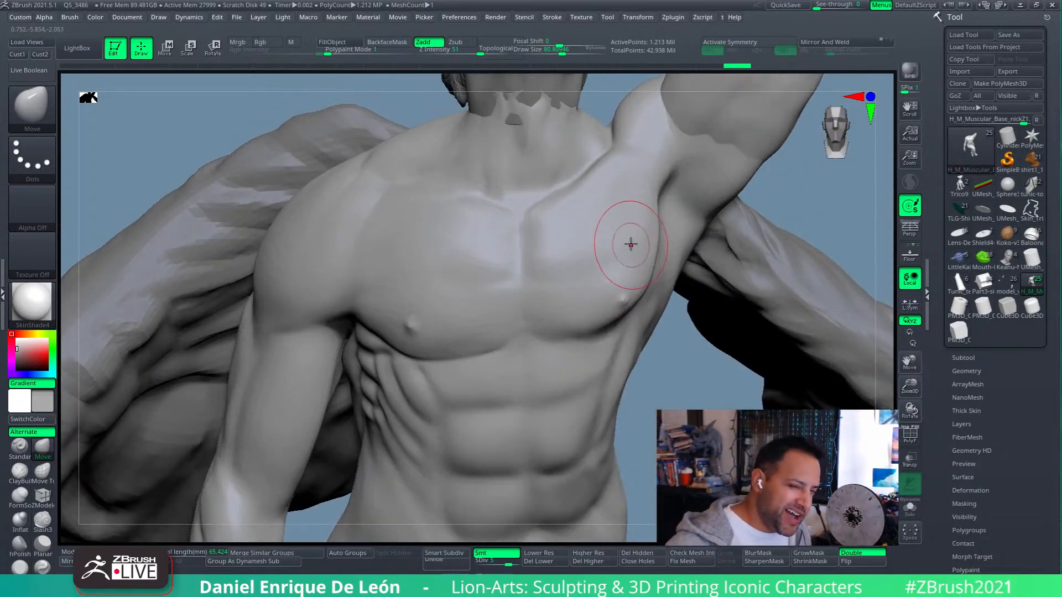
right_drag(637, 287, 640, 267)
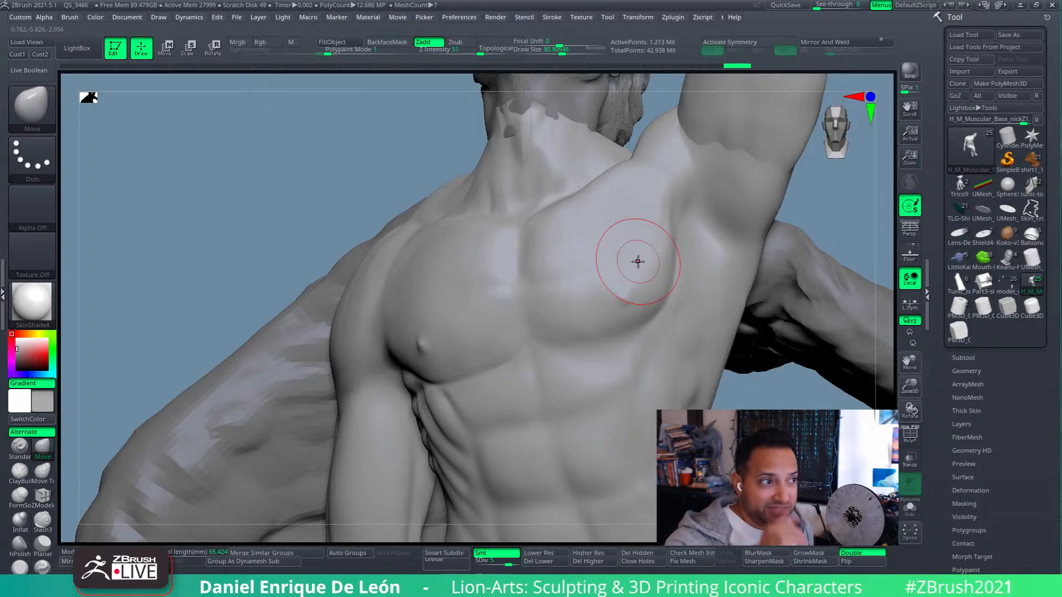
mouse_move(621, 285)
right_down()
mouse_move(623, 318)
mouse_move(644, 307)
mouse_move(628, 273)
mouse_move(613, 291)
right_up()
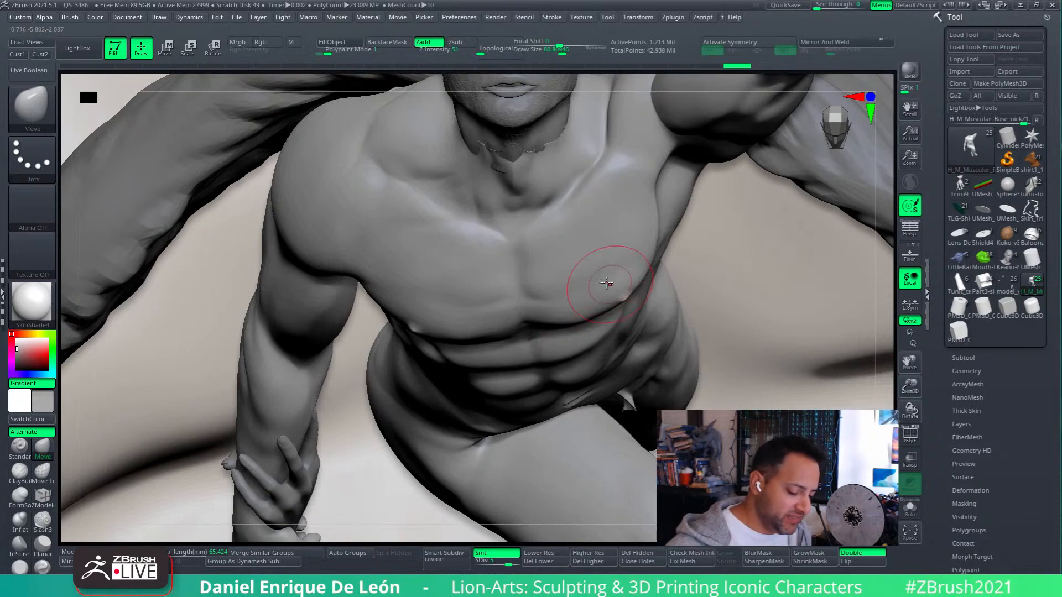
mouse_move(609, 284)
right_down()
mouse_move(623, 239)
mouse_move(621, 254)
right_up()
mouse_move(636, 290)
right_down()
mouse_move(614, 270)
mouse_move(628, 281)
mouse_move(672, 261)
mouse_move(621, 276)
mouse_move(640, 307)
right_up()
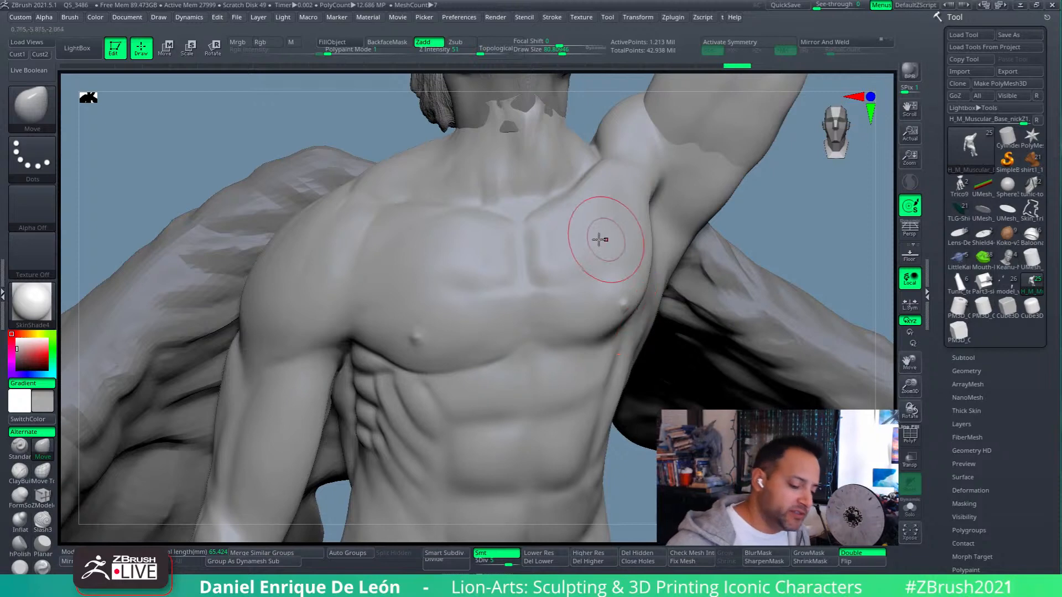
- Make small Move adjustments to the raised-arm pectoral, checking its form from the front, side, above and below
right_drag(621, 284, 611, 298)
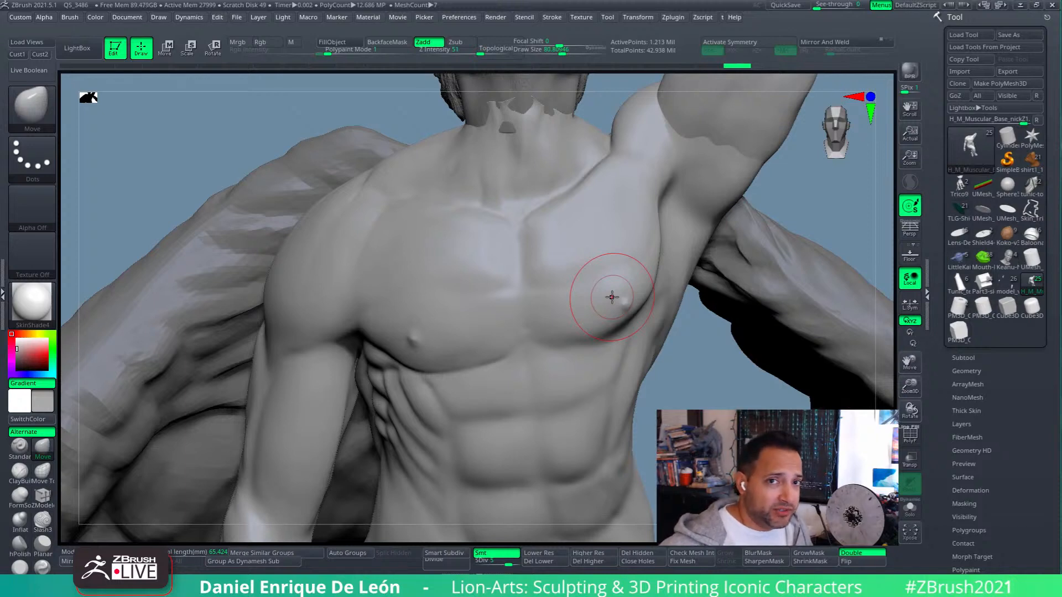
mouse_move(626, 276)
right_down()
mouse_move(612, 274)
mouse_move(642, 302)
right_up()
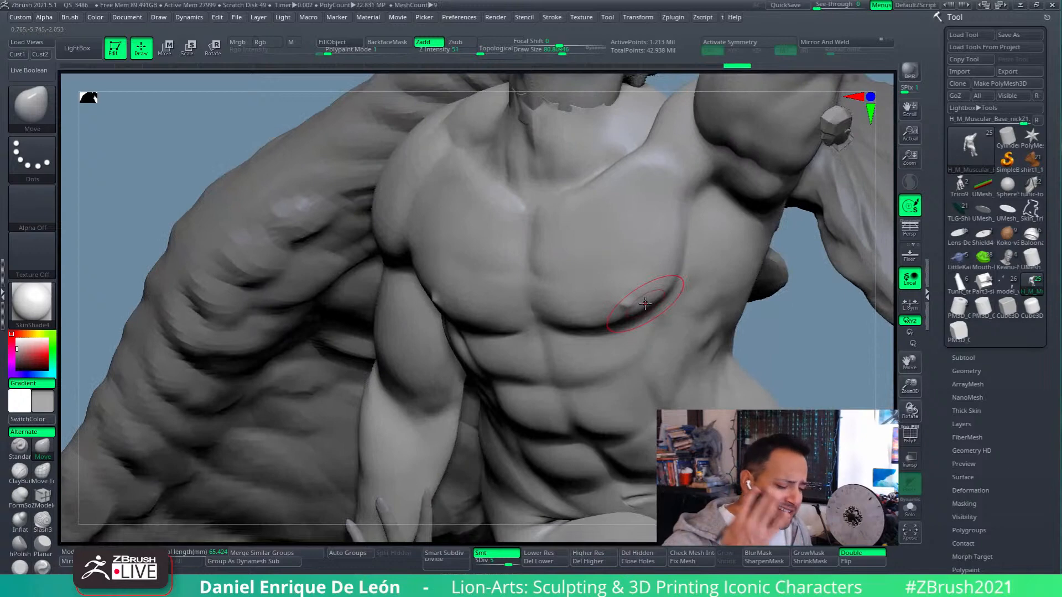
right_drag(608, 288, 656, 280)
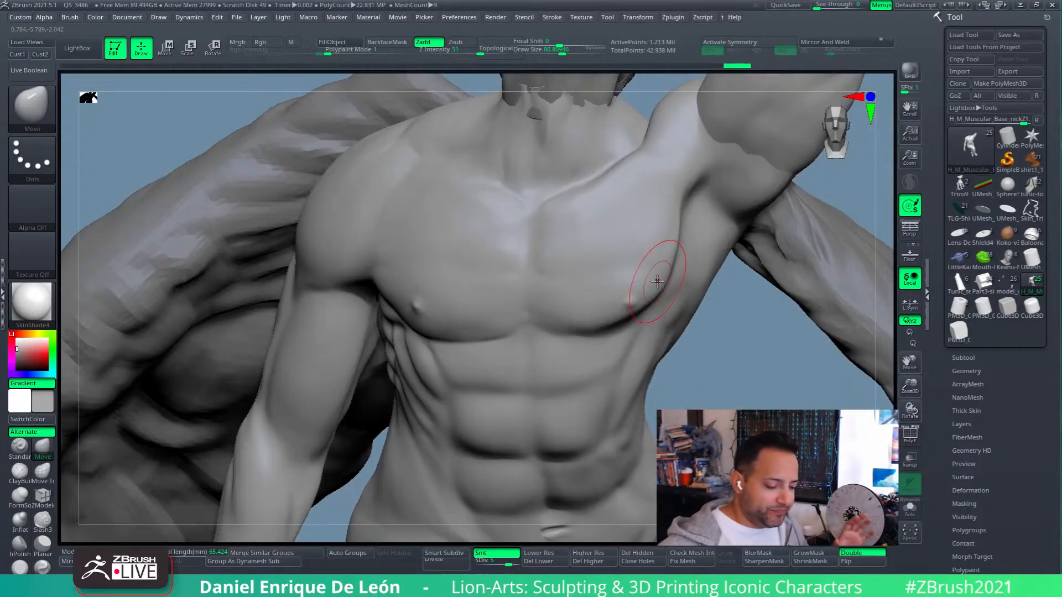
mouse_move(657, 282)
right_down()
mouse_move(630, 280)
mouse_move(663, 288)
mouse_move(636, 261)
mouse_move(635, 275)
mouse_move(636, 256)
mouse_move(612, 240)
mouse_move(628, 261)
right_up()
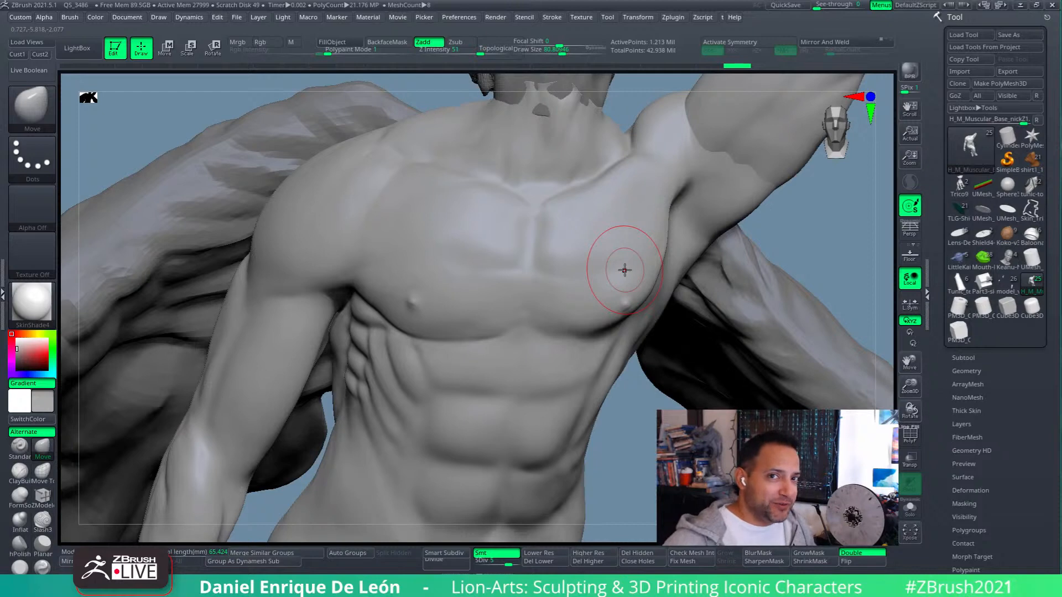
mouse_move(624, 270)
right_down()
mouse_move(605, 277)
mouse_move(656, 239)
mouse_move(654, 284)
mouse_move(673, 289)
right_up()
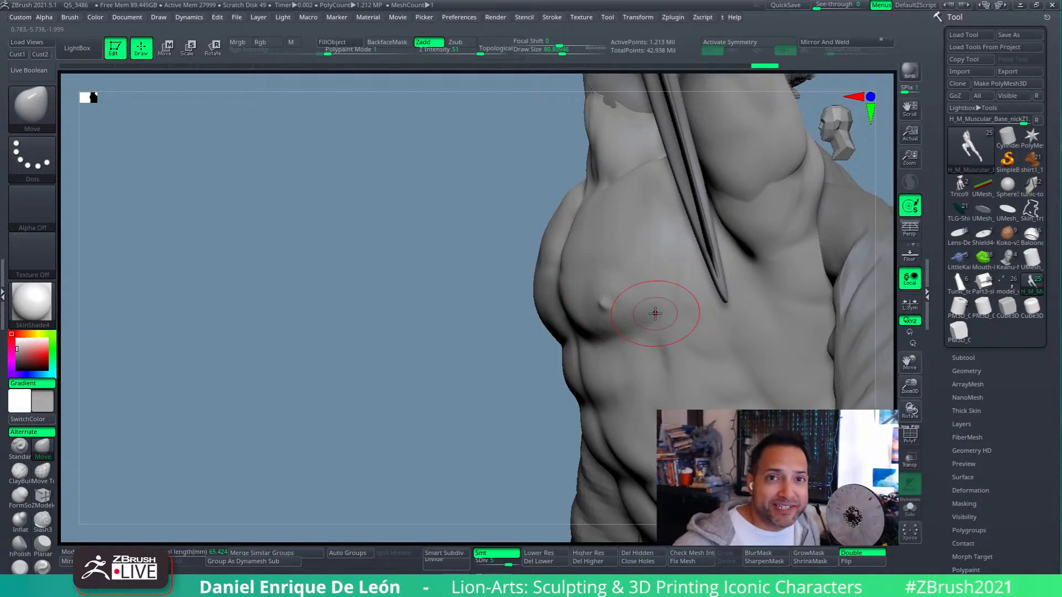
mouse_move(592, 280)
right_down()
mouse_move(625, 311)
mouse_move(617, 293)
mouse_move(588, 325)
right_up()
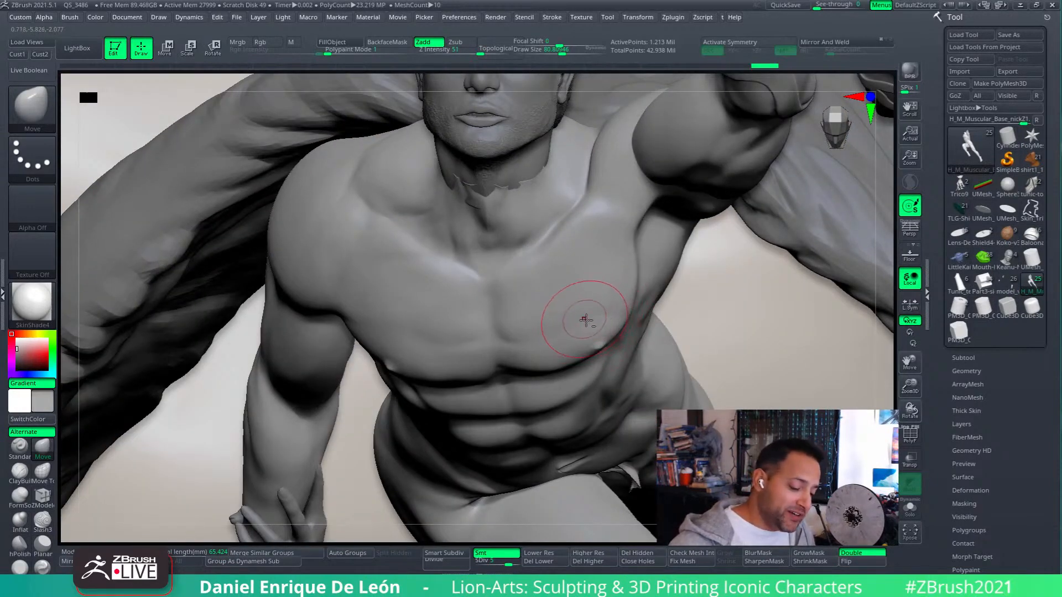
right_drag(595, 322, 594, 280)
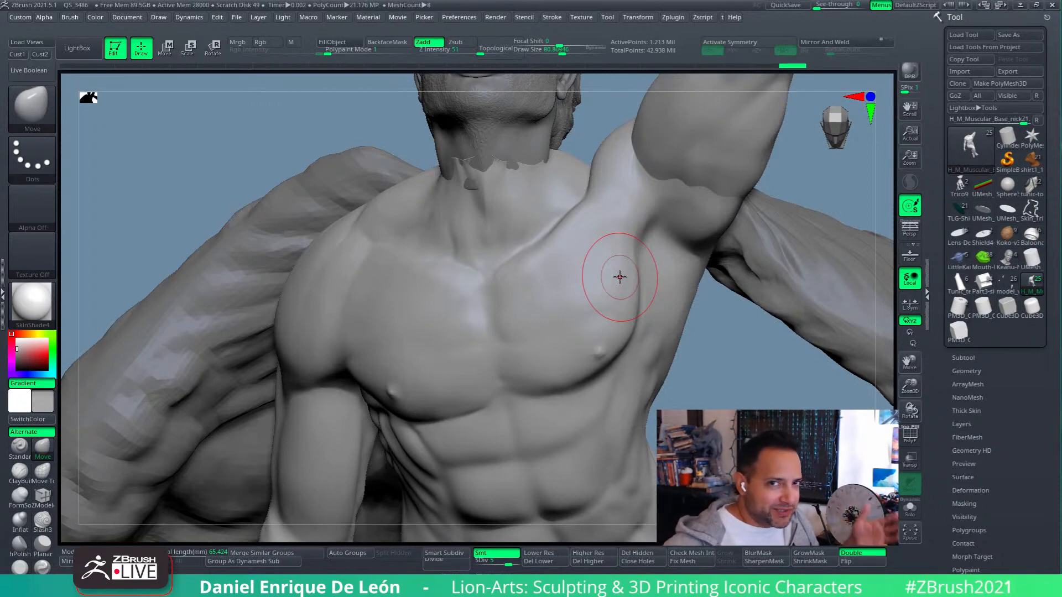
right_drag(619, 308, 612, 336)
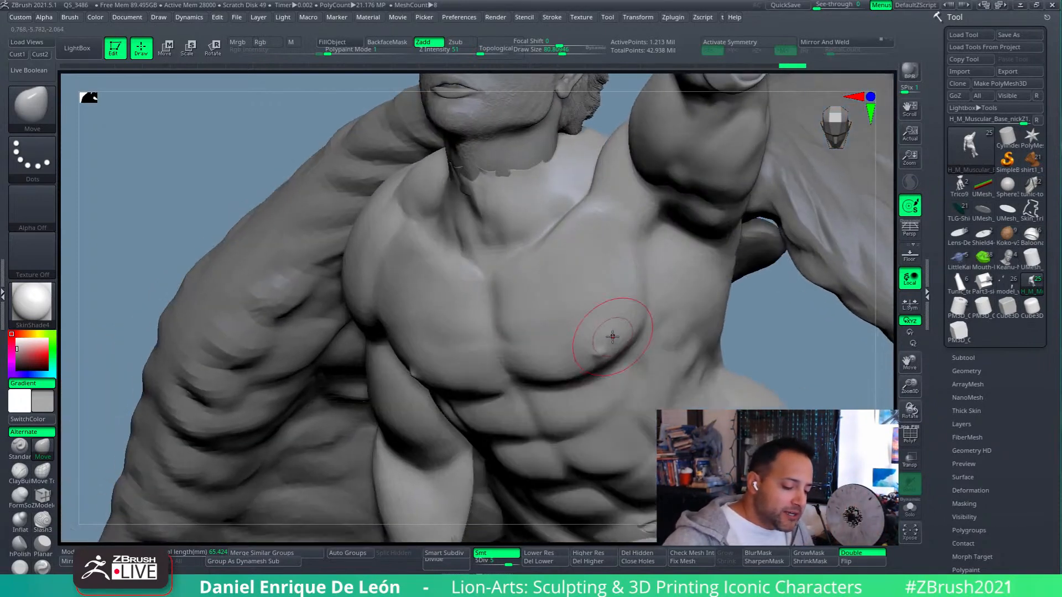
mouse_move(612, 256)
right_down()
mouse_move(616, 218)
mouse_move(621, 303)
mouse_move(628, 291)
mouse_move(619, 314)
mouse_move(675, 315)
mouse_move(656, 332)
mouse_move(658, 349)
right_up()
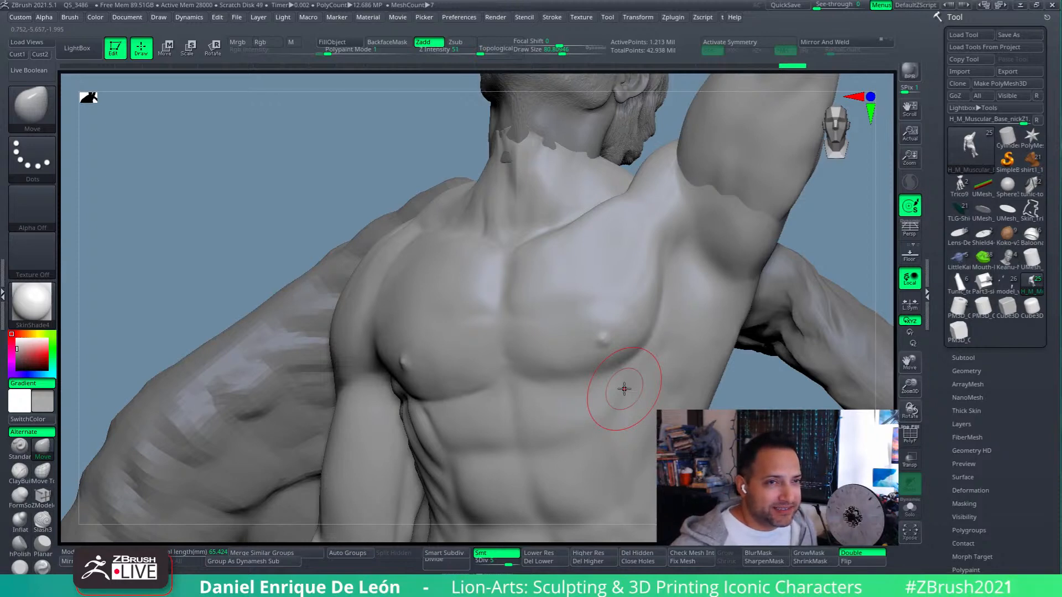
mouse_move(623, 384)
right_down()
mouse_move(639, 332)
mouse_move(616, 309)
right_up()
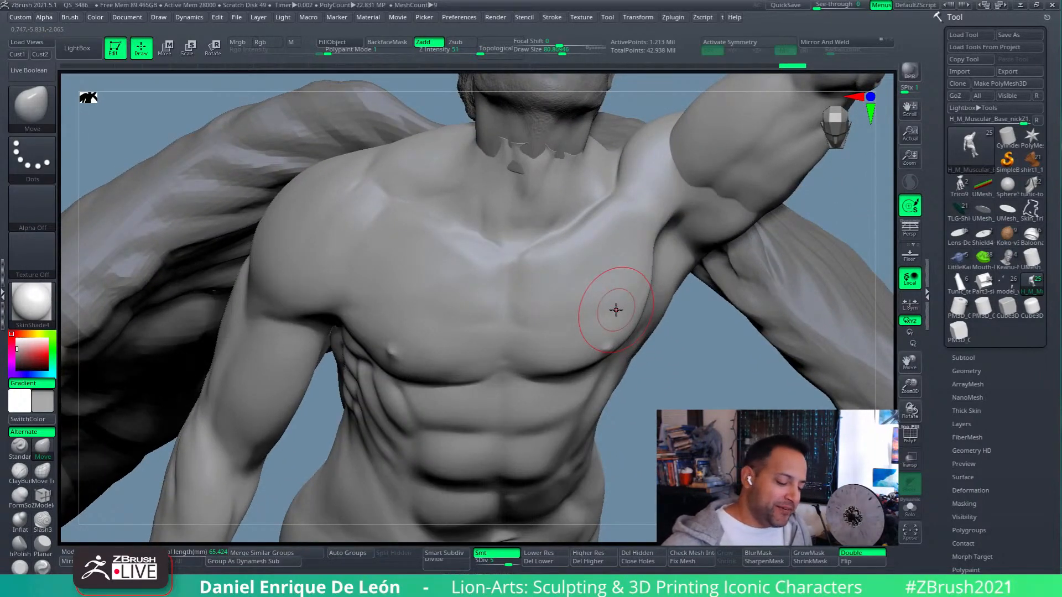
mouse_move(600, 314)
right_down()
mouse_move(623, 308)
mouse_move(639, 331)
mouse_move(629, 313)
right_up()
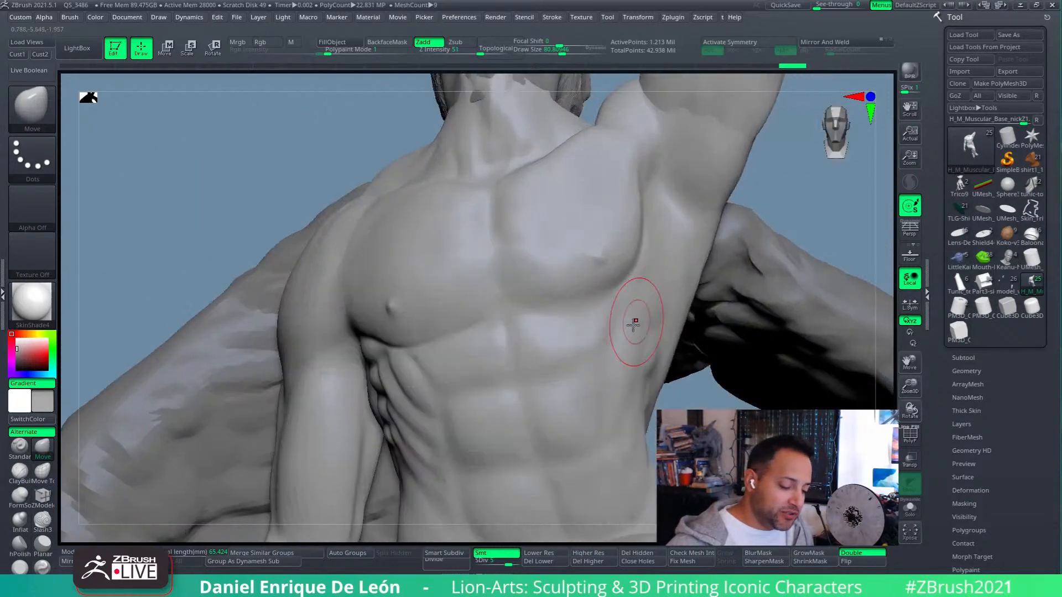
- Switch to the Slash3 brush, turn off its Rgb channel, and set Z Intensity to 46 and draw size to about 47
click(43, 520)
mouse_move(636, 439)
right_down()
mouse_move(628, 304)
mouse_move(621, 308)
right_up()
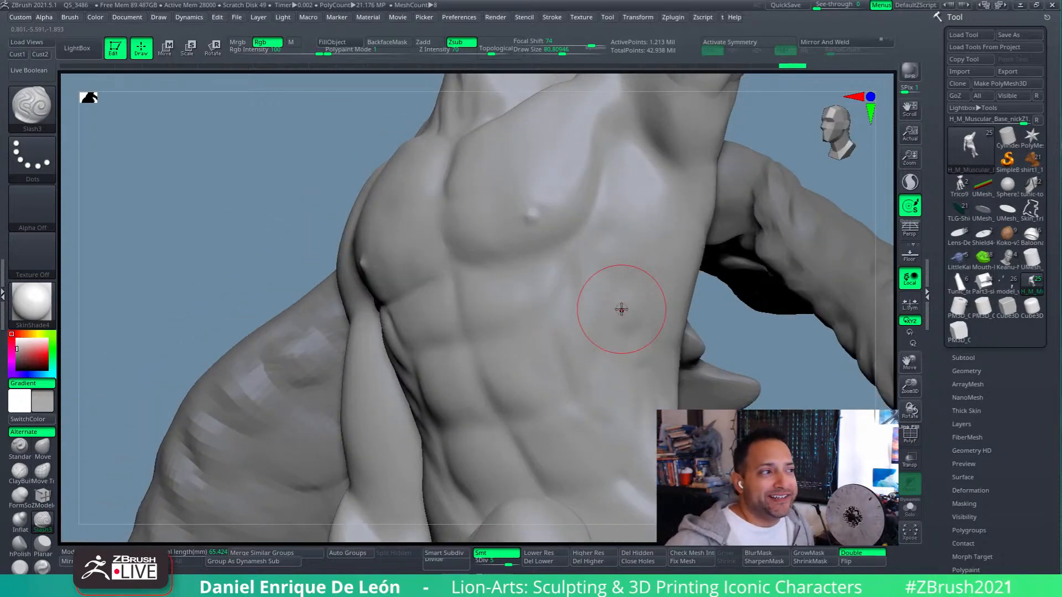
mouse_move(621, 308)
right_down()
mouse_move(595, 256)
mouse_move(642, 256)
mouse_move(693, 281)
right_up()
shift+drag(690, 287, 691, 274)
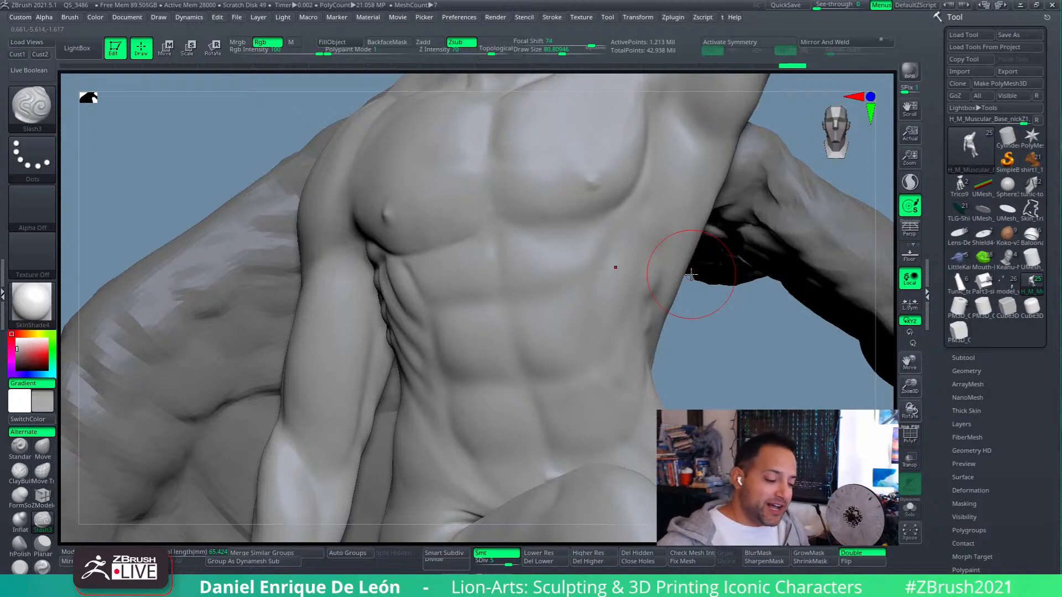
right_drag(613, 251, 664, 256)
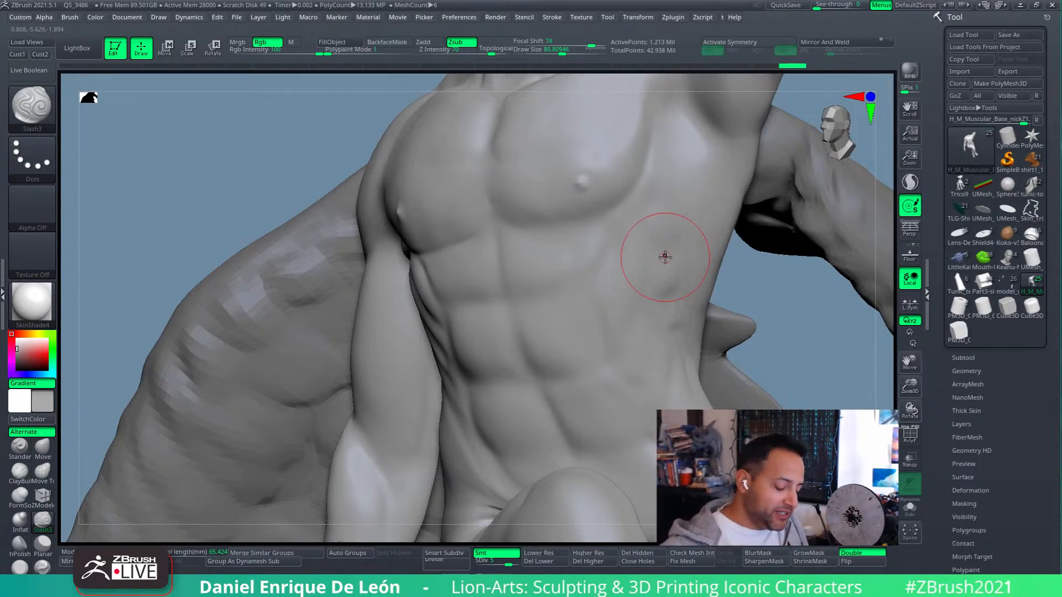
right_drag(611, 256, 593, 202)
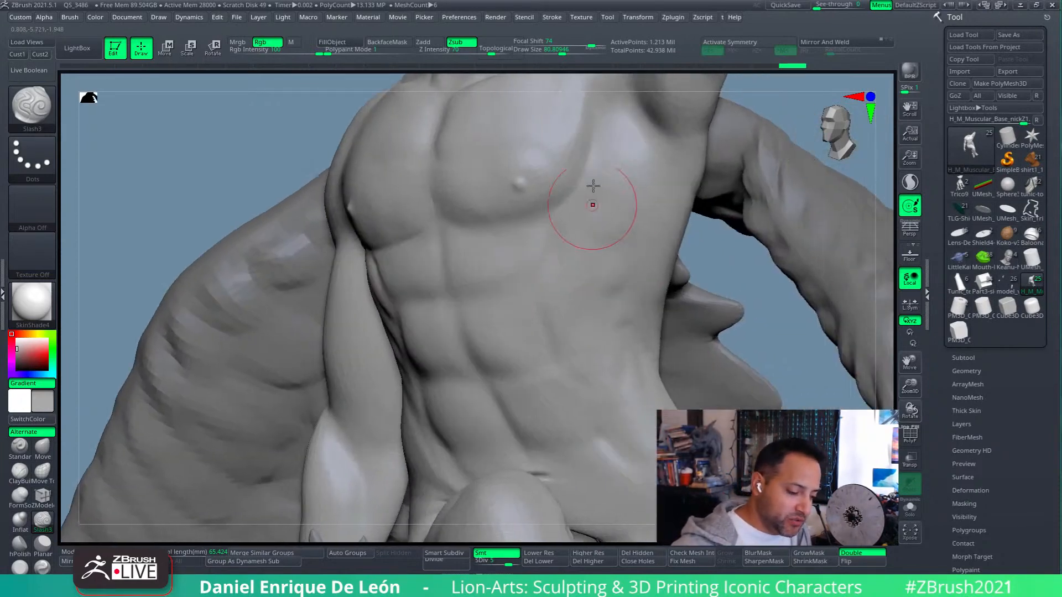
click(270, 42)
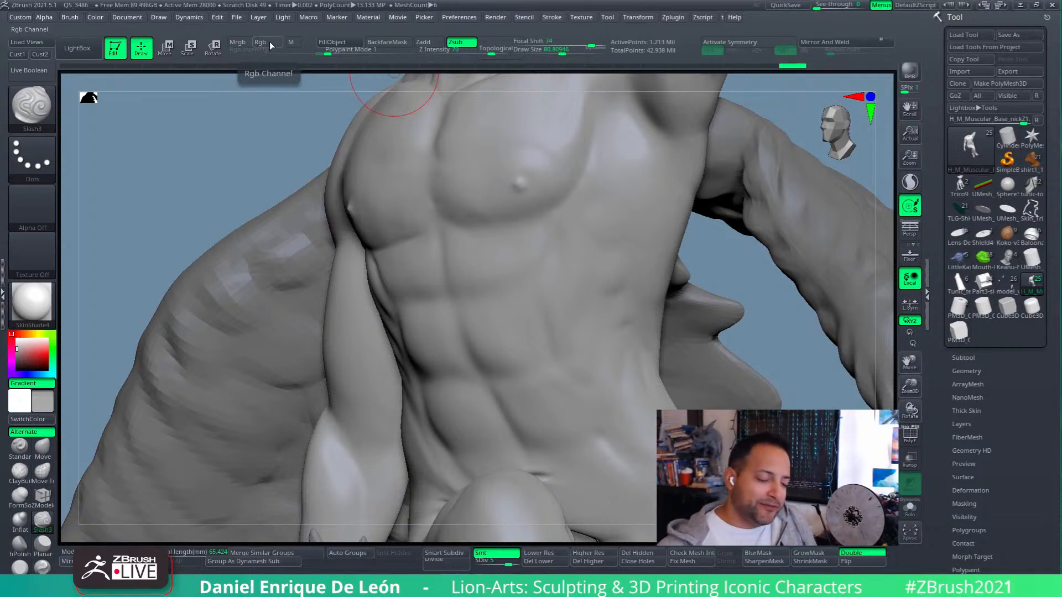
right_drag(593, 262, 619, 249)
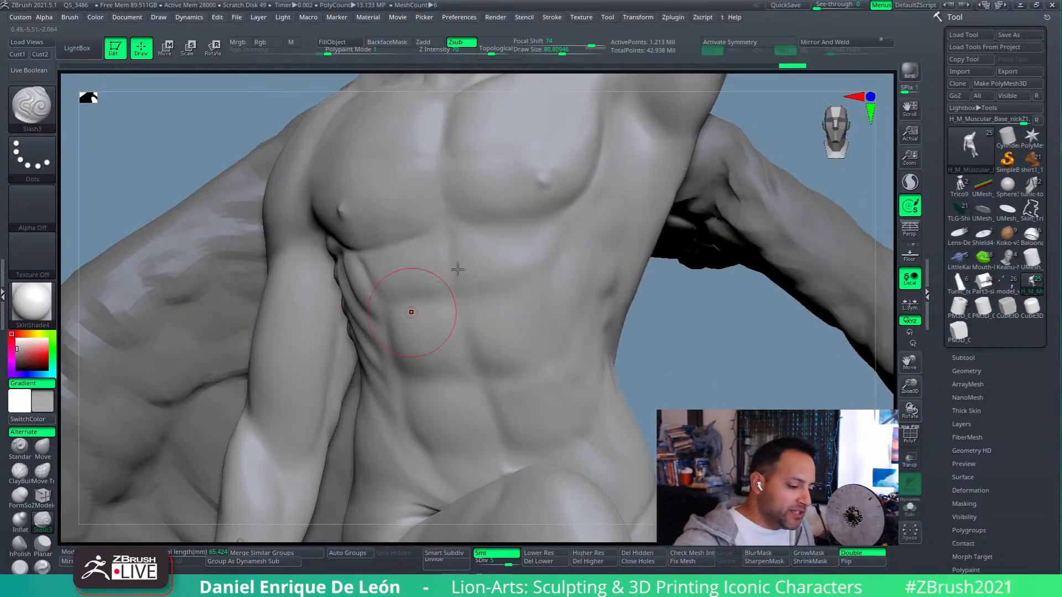
drag(486, 50, 477, 50)
drag(561, 53, 555, 53)
right_drag(600, 265, 593, 298)
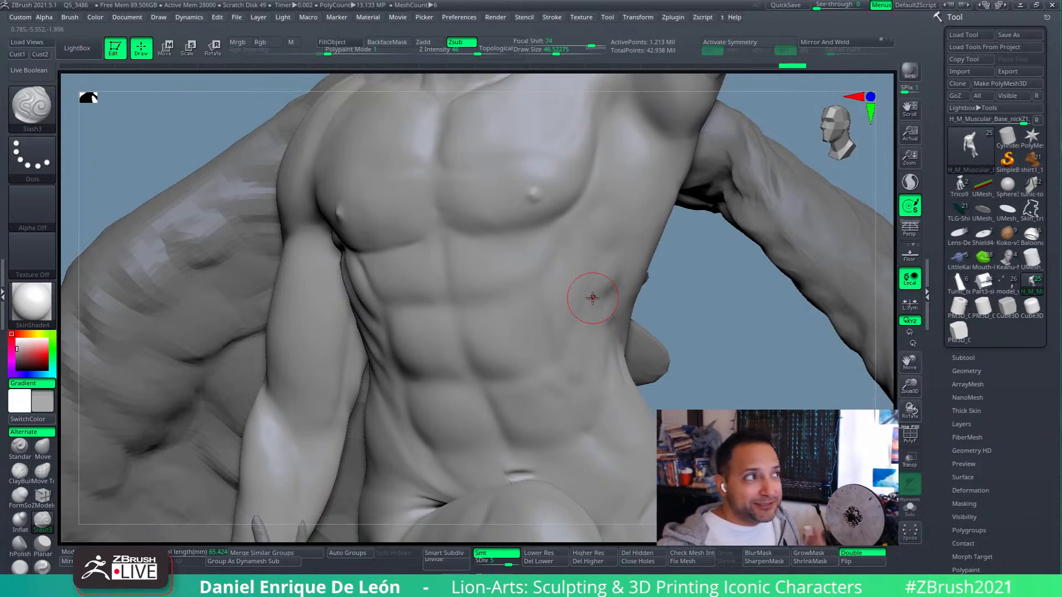
- Return to the Move brush, reshape the fullness of the raised-arm pectoral and smooth its surface
mouse_move(505, 189)
right_down()
mouse_move(587, 364)
mouse_move(611, 304)
right_up()
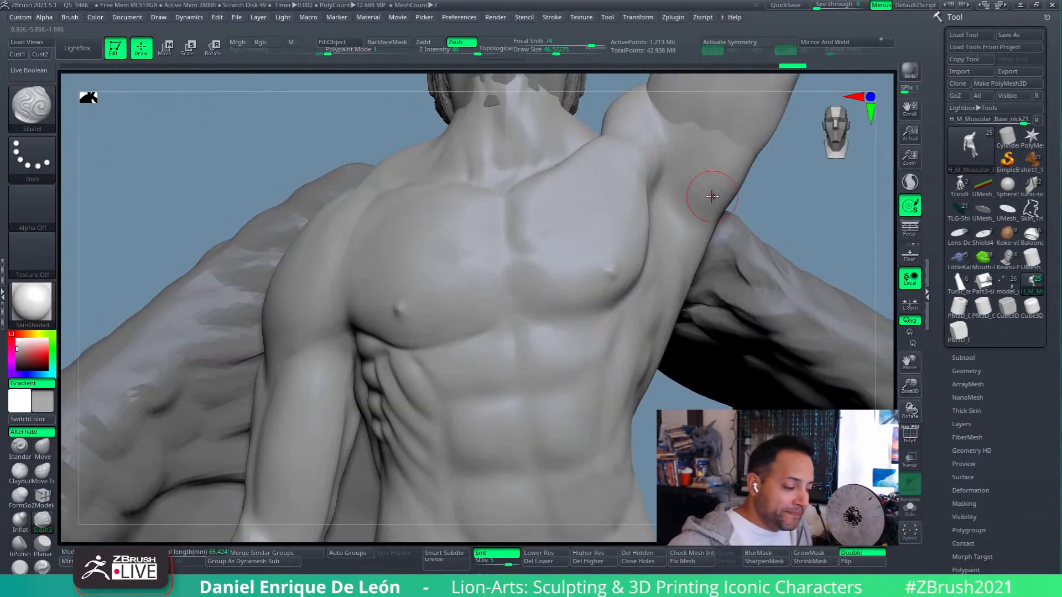
mouse_move(538, 251)
right_down()
mouse_move(548, 247)
mouse_move(573, 296)
mouse_move(588, 282)
mouse_move(585, 296)
right_up()
click(43, 447)
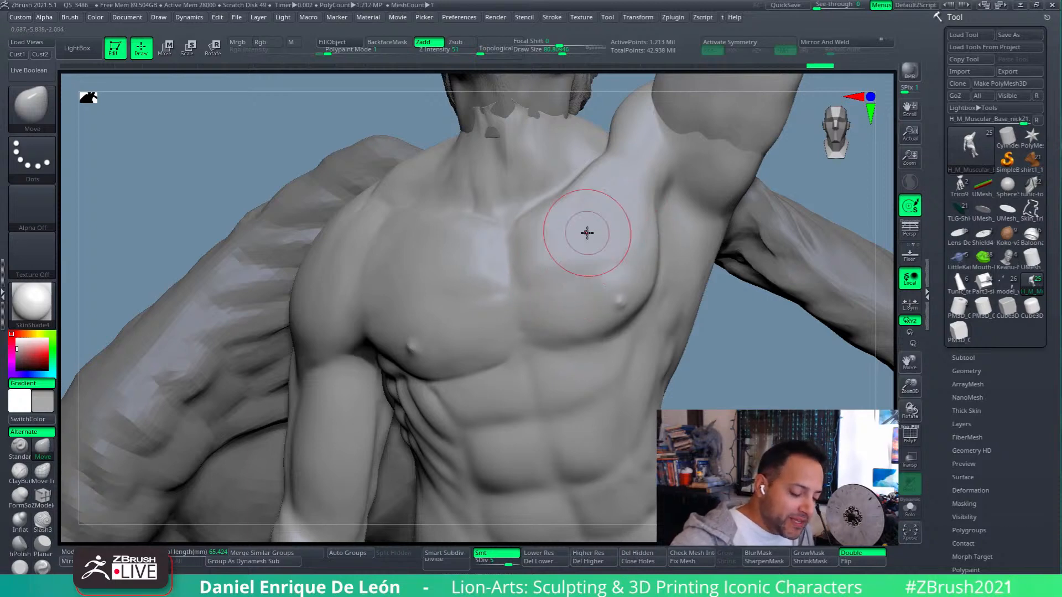
mouse_move(573, 244)
right_down()
mouse_move(581, 269)
mouse_move(609, 252)
right_up()
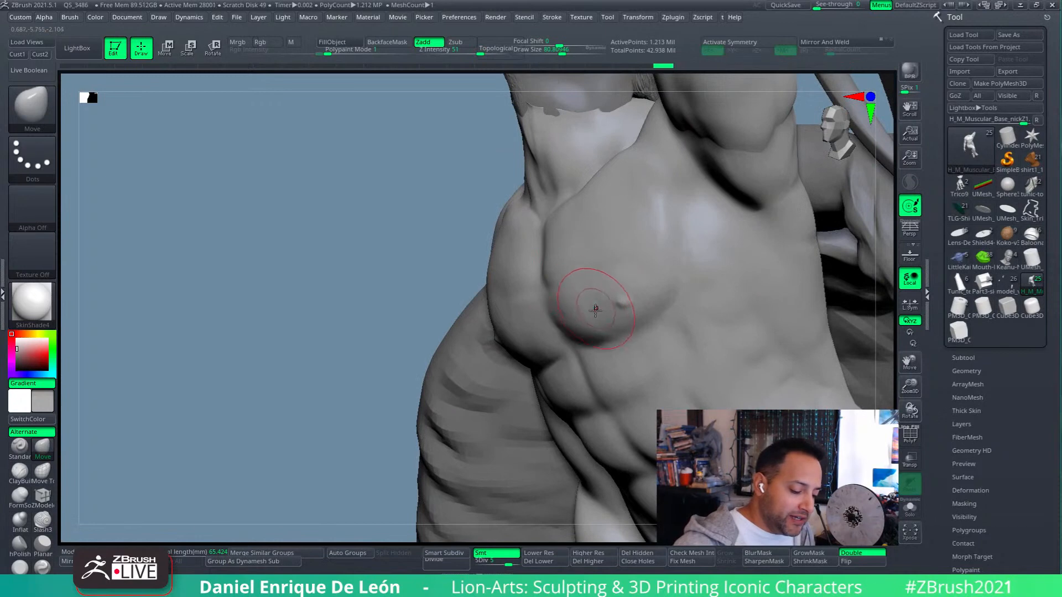
key(shift)
mouse_move(599, 273)
right_down()
mouse_move(635, 232)
mouse_move(612, 280)
mouse_move(593, 283)
mouse_move(585, 260)
mouse_move(584, 283)
mouse_move(605, 296)
mouse_move(617, 332)
mouse_move(620, 261)
right_up()
key(shift)
key(shift)
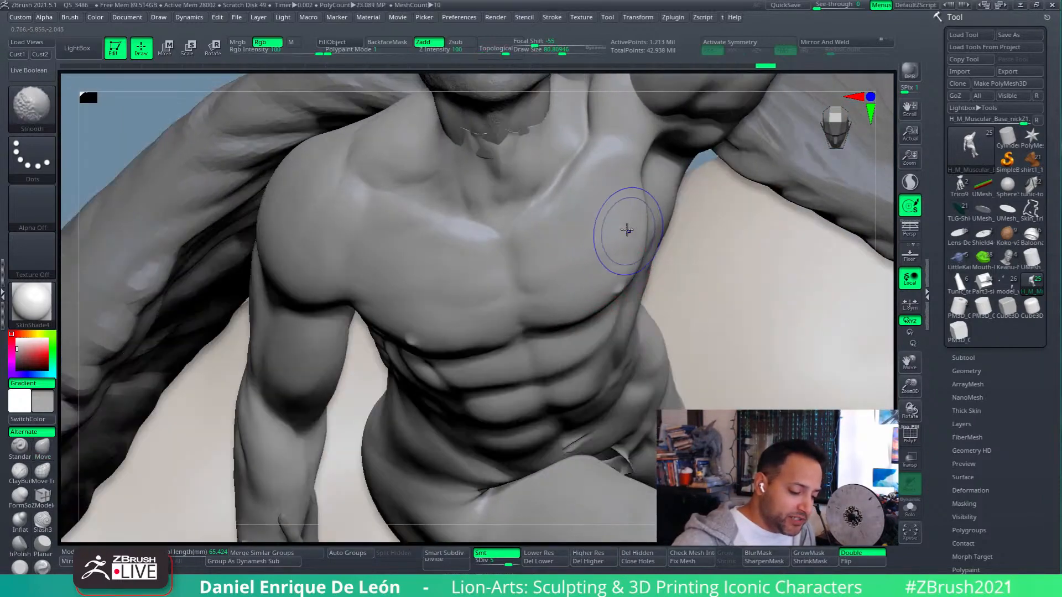
- Refine the outer contour and lower edge of the raised-arm pectoral with Move strokes from side and front angles
right_drag(612, 218, 635, 219)
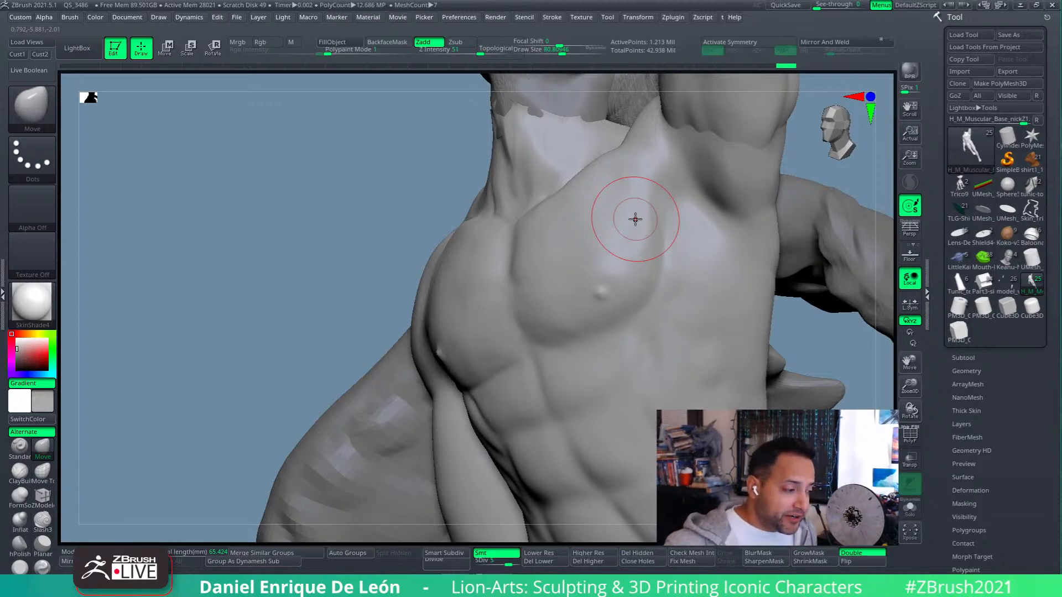
mouse_move(635, 219)
right_down()
mouse_move(566, 232)
mouse_move(613, 244)
mouse_move(605, 328)
mouse_move(632, 370)
mouse_move(583, 201)
mouse_move(595, 242)
right_up()
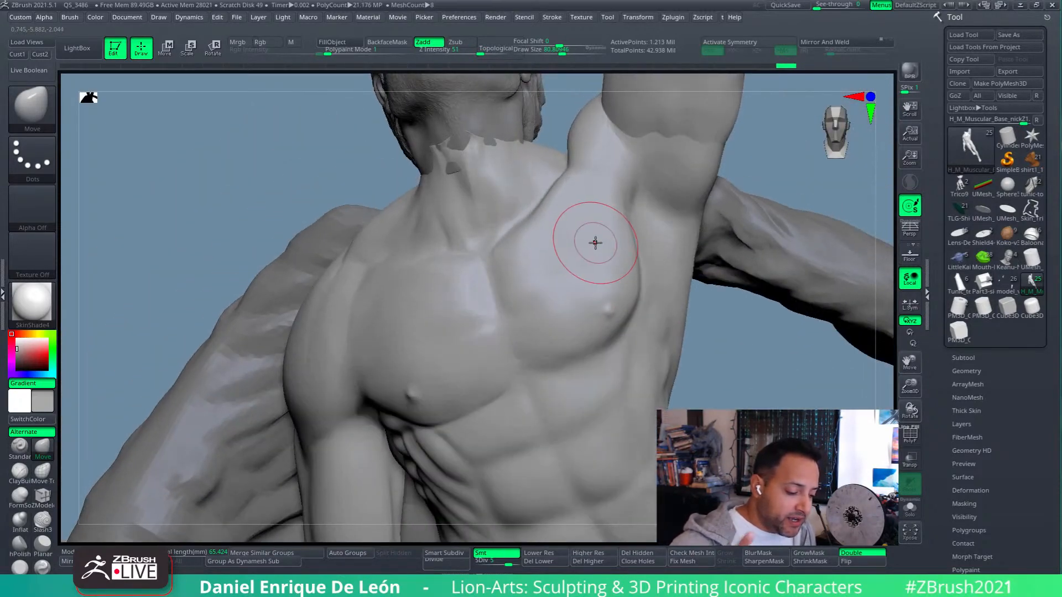
right_drag(597, 237, 564, 198)
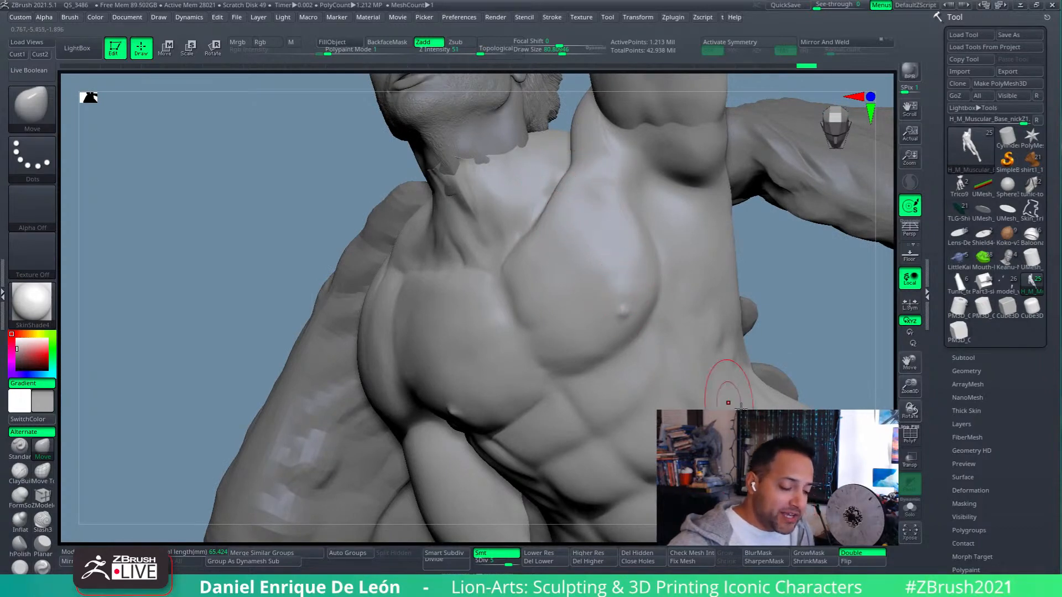
mouse_move(623, 277)
right_down()
mouse_move(618, 234)
mouse_move(621, 297)
mouse_move(611, 237)
mouse_move(609, 265)
mouse_move(646, 288)
mouse_move(614, 293)
mouse_move(642, 280)
right_up()
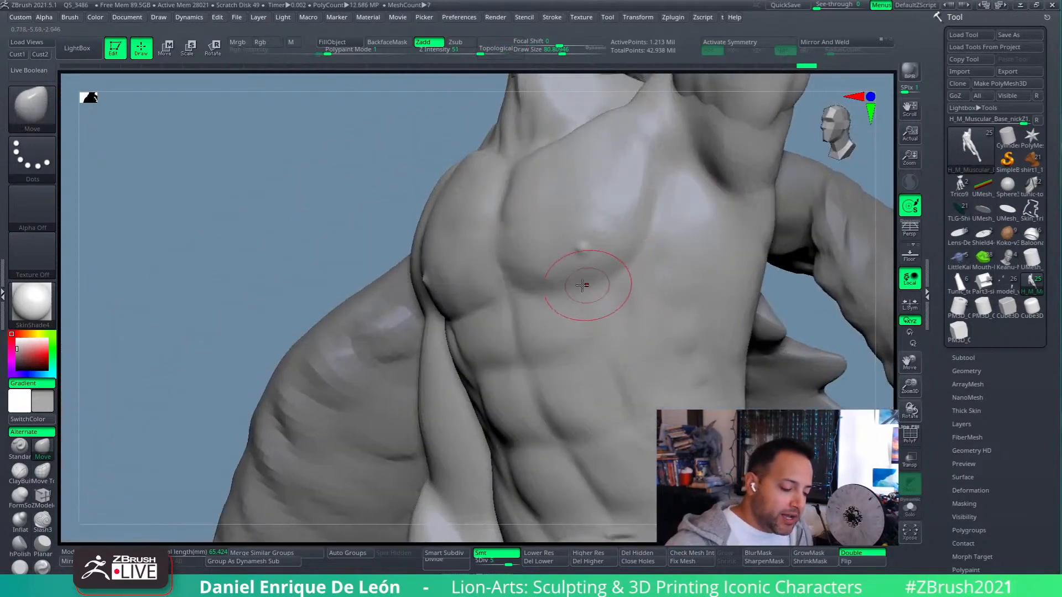
mouse_move(563, 286)
right_down()
mouse_move(623, 285)
mouse_move(628, 308)
right_up()
key(shift)
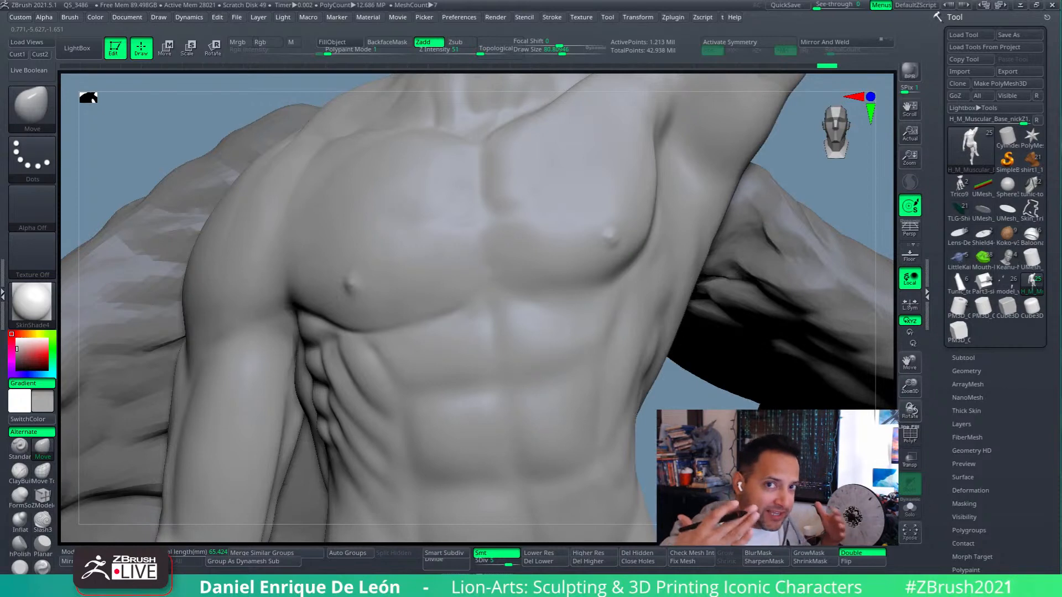
mouse_move(624, 278)
right_down()
mouse_move(610, 278)
mouse_move(621, 245)
right_up()
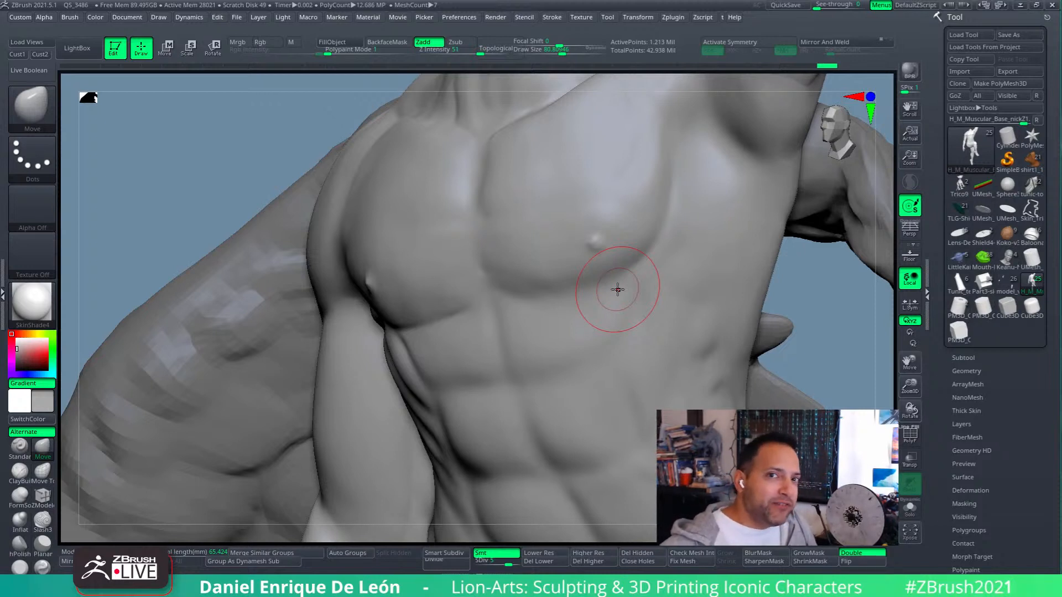
mouse_move(623, 313)
right_down()
mouse_move(645, 254)
mouse_move(528, 232)
right_up()
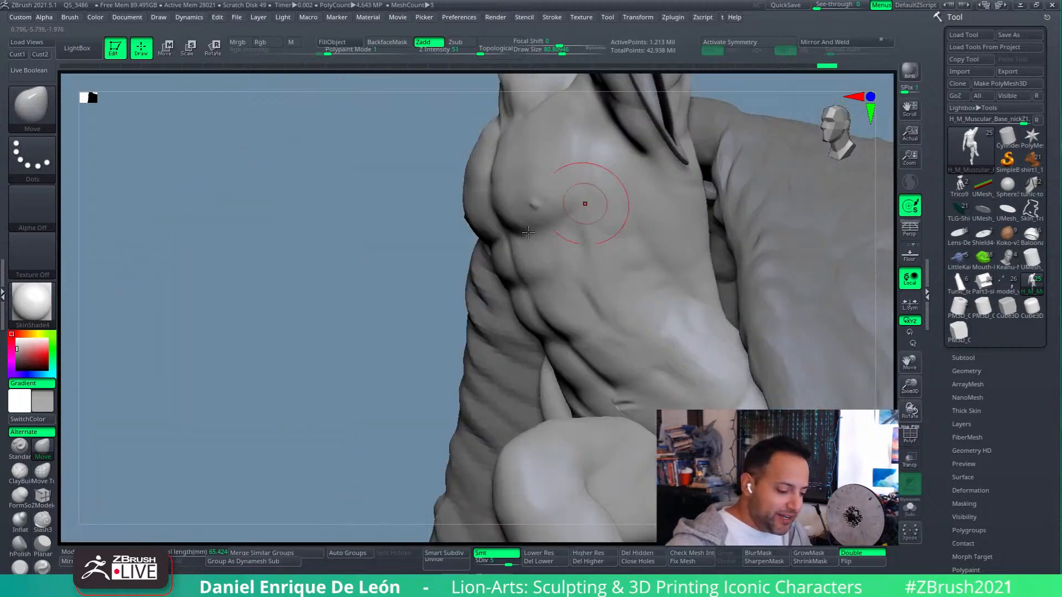
- Carve the ribcage below the raised-arm pectoral with the Slash3 brush at a draw size of about 60
click(42, 521)
mouse_move(663, 259)
alt+right_down()
mouse_move(569, 220)
mouse_move(595, 180)
alt+right_up()
click(559, 54)
mouse_move(533, 208)
ctrl+right_down()
mouse_move(582, 212)
mouse_move(576, 241)
mouse_move(625, 207)
mouse_move(559, 225)
ctrl+right_up()
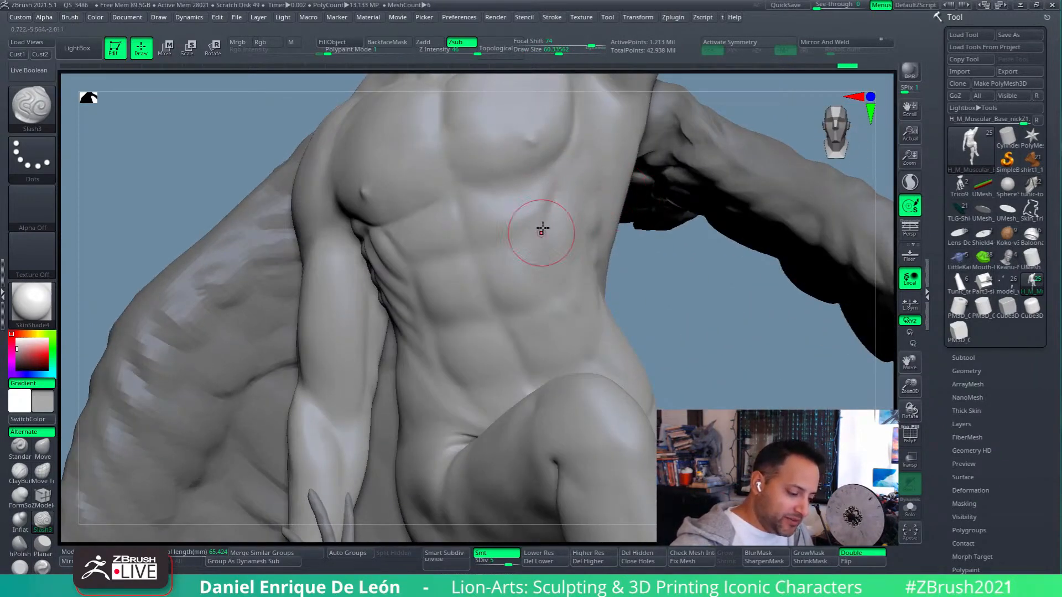
right_drag(559, 190, 586, 166)
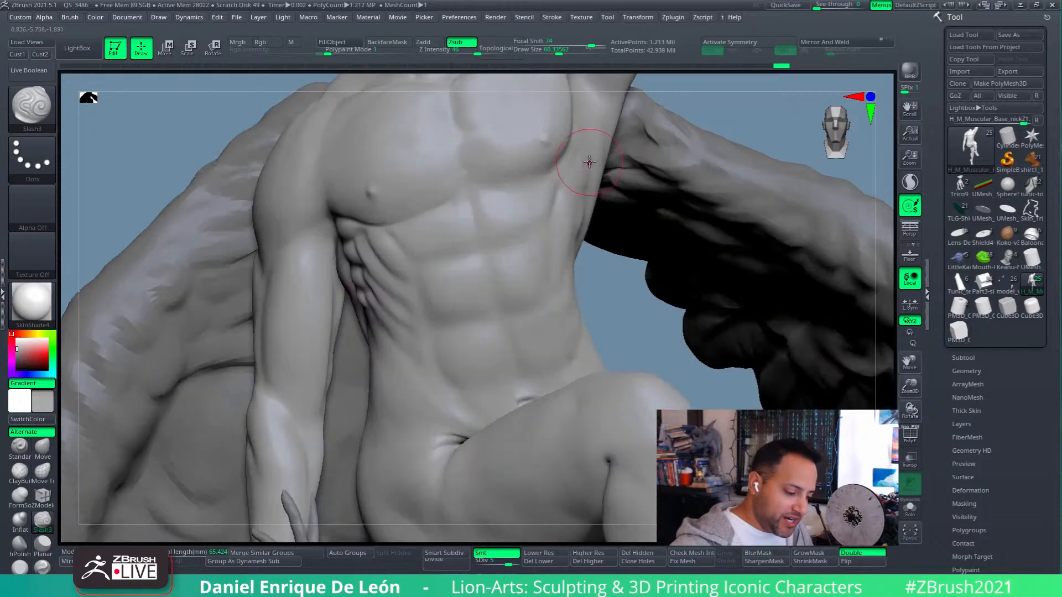
right_drag(543, 216, 522, 219)
- Reduce the draw size to about 42 and cut finer rib creases beneath the raised-arm pectoral
drag(559, 53, 551, 53)
right_drag(564, 183, 554, 190)
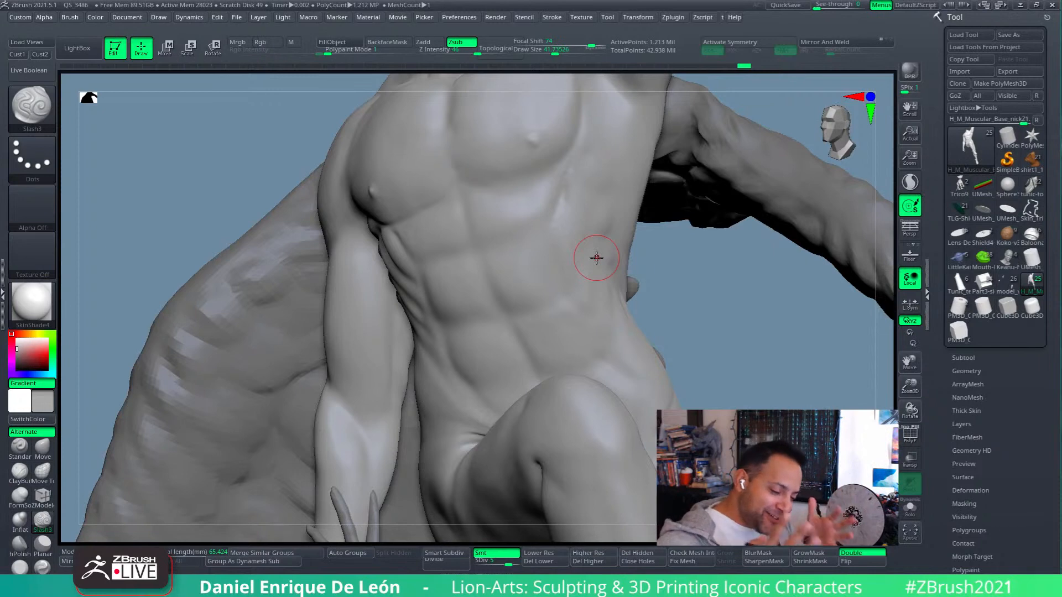
right_drag(571, 194, 567, 196)
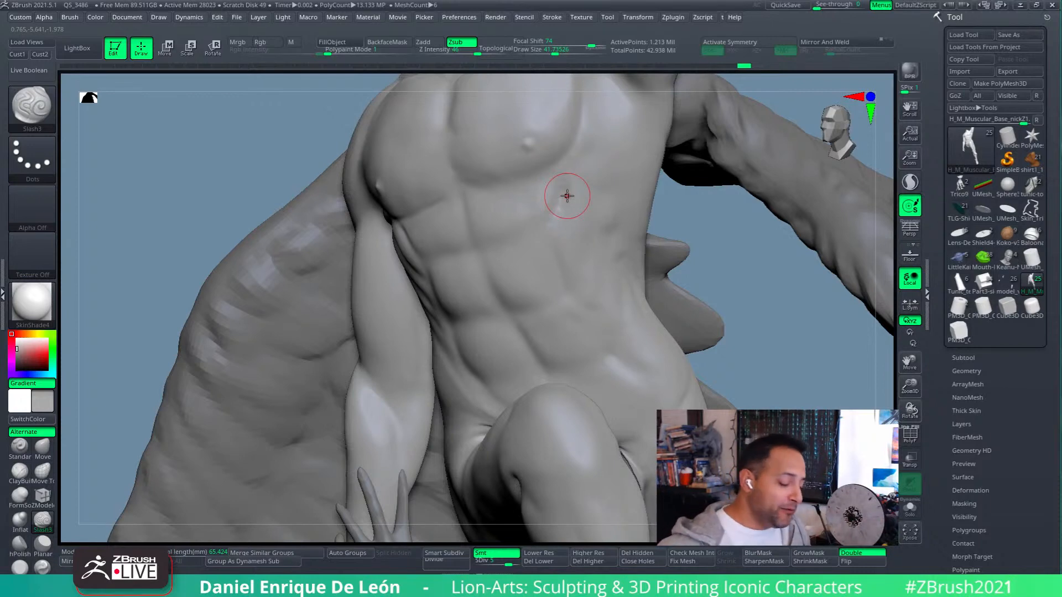
right_drag(567, 195, 576, 184)
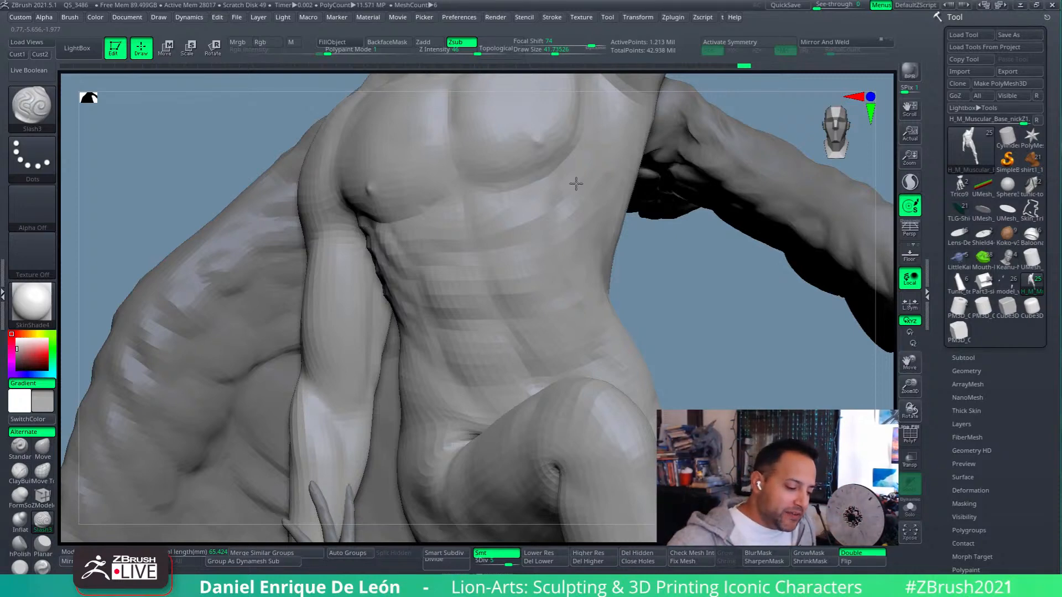
right_drag(576, 184, 629, 286)
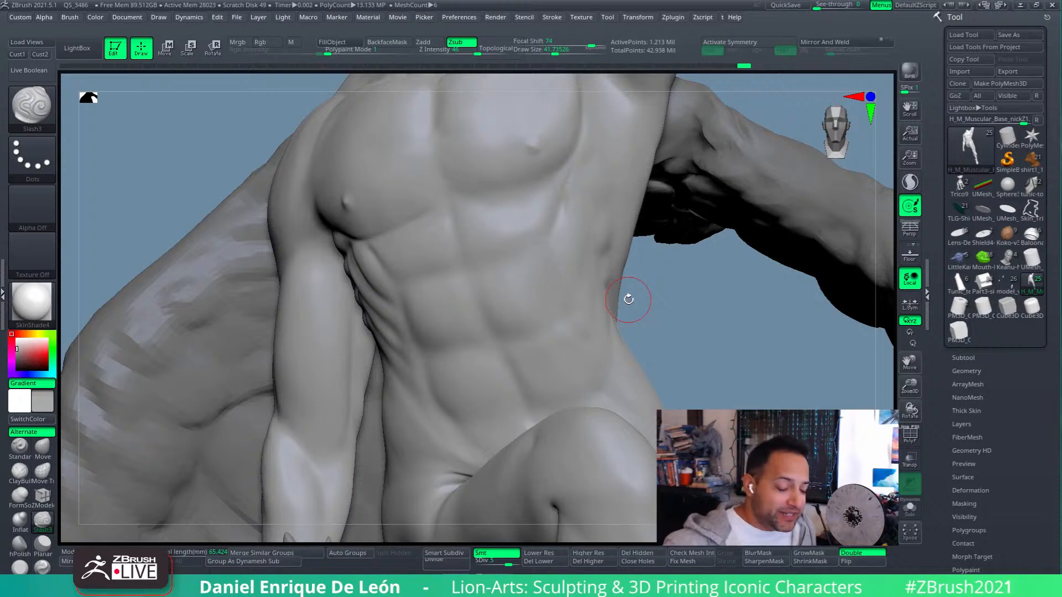
- Examine the ribcage below the raised-arm pectoral from front and three-quarter angles
mouse_move(629, 299)
mouse_down()
mouse_move(564, 237)
mouse_move(566, 212)
mouse_up()
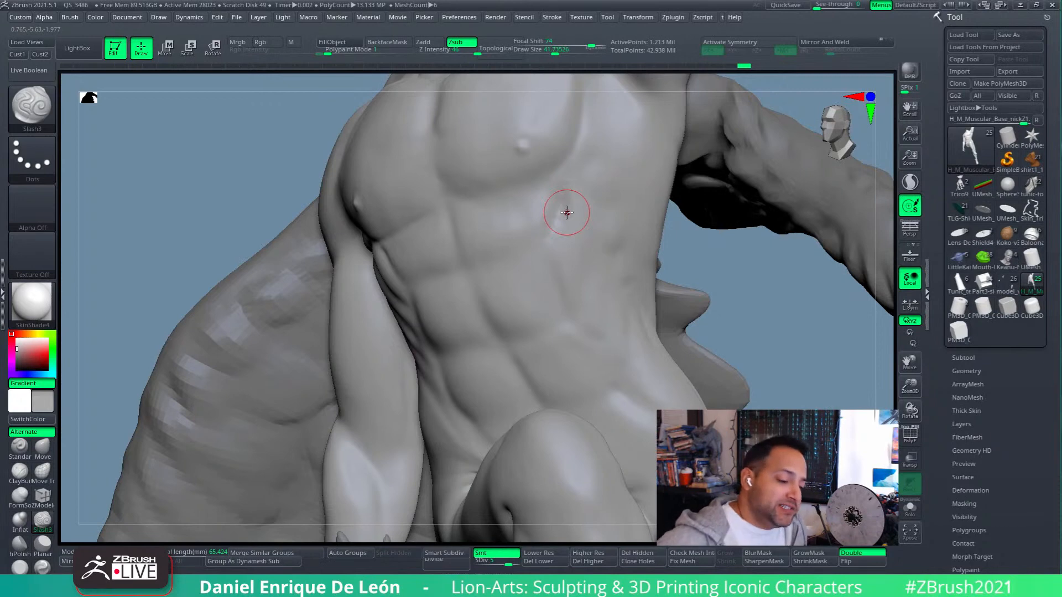
mouse_move(568, 230)
right_down()
mouse_move(607, 230)
mouse_move(587, 286)
mouse_move(668, 256)
mouse_move(642, 255)
right_up()
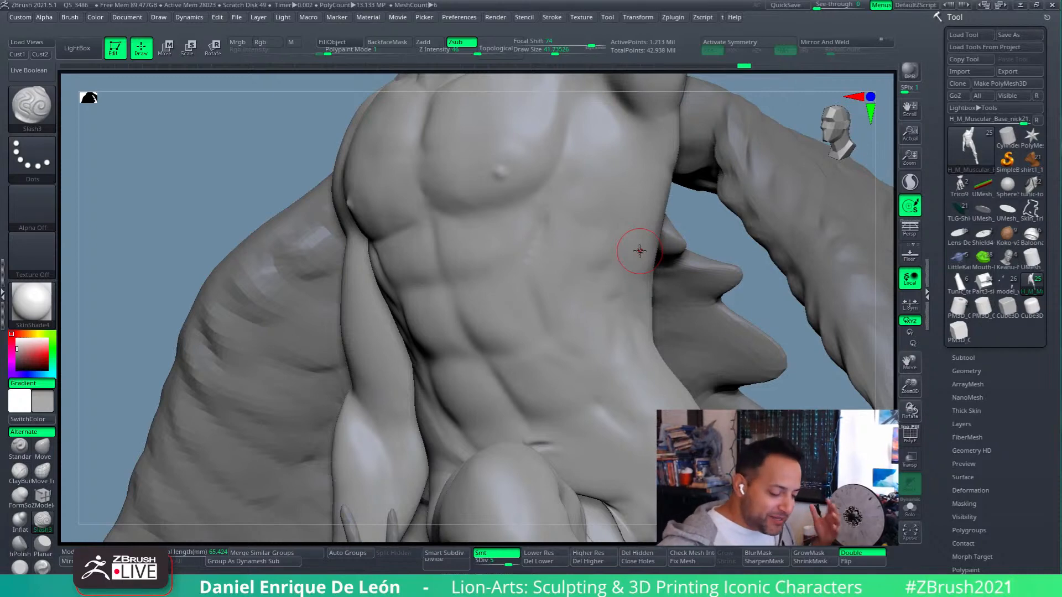
right_drag(640, 251, 552, 246)
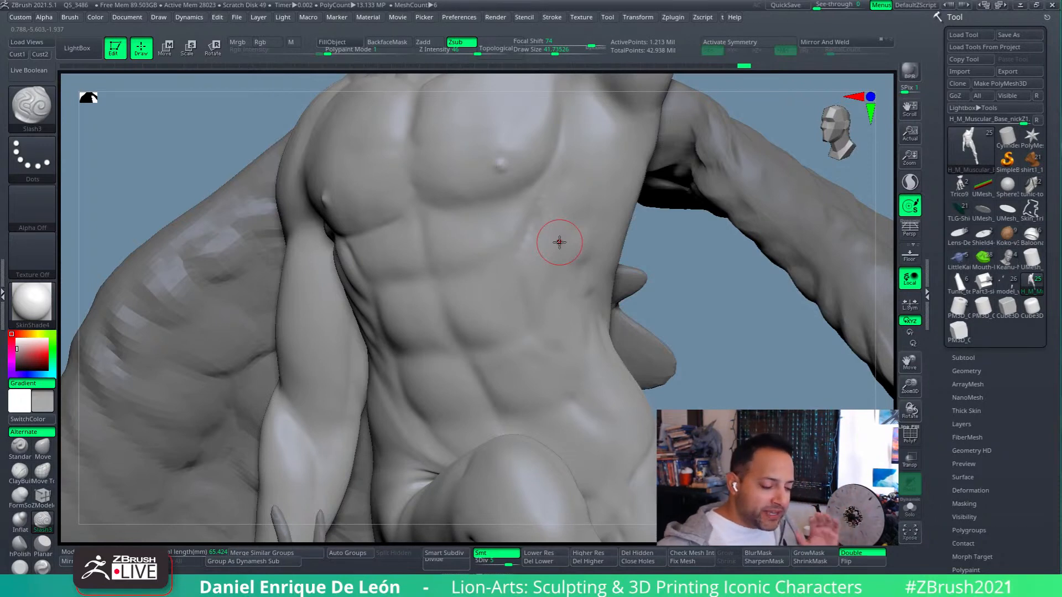
mouse_move(559, 242)
right_down()
mouse_move(557, 216)
mouse_move(570, 215)
right_up()
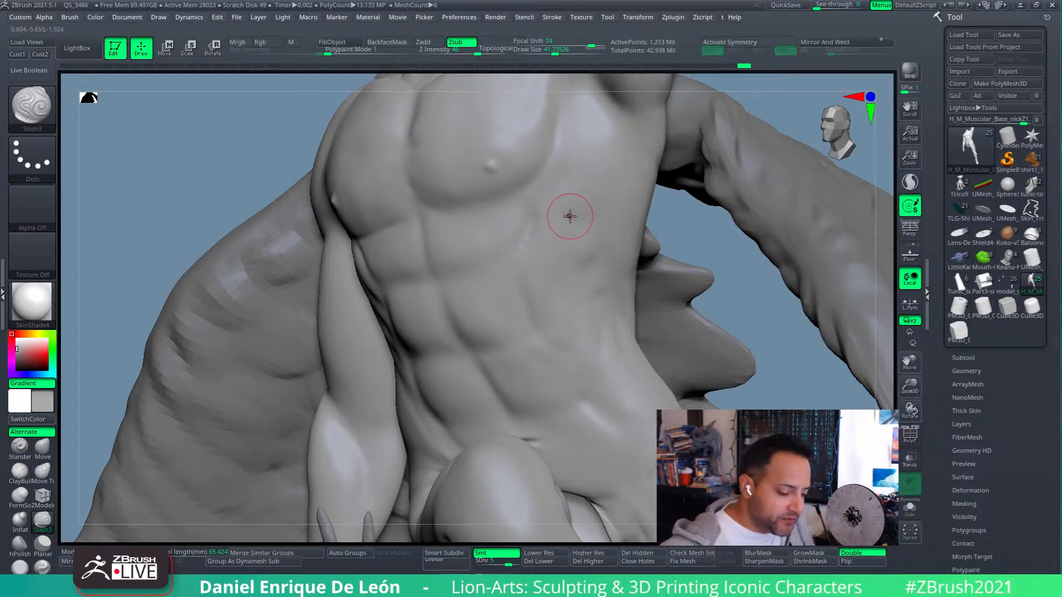
mouse_move(575, 210)
right_down()
mouse_move(561, 237)
mouse_move(600, 320)
right_up()
right_drag(636, 280, 654, 264)
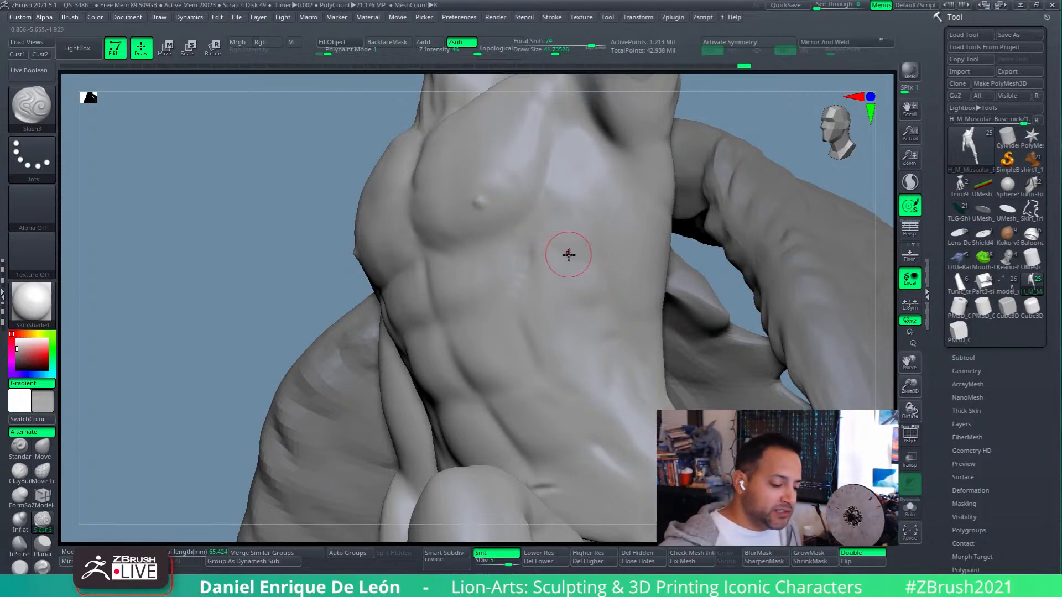
right_drag(569, 254, 618, 267)
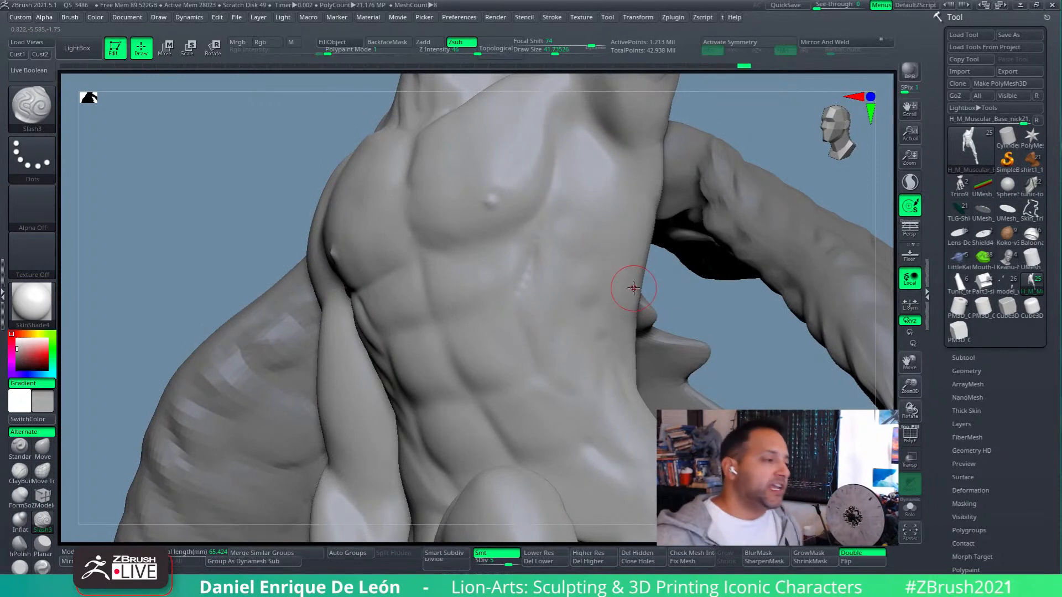
- Cut diagonal rib creases below the raised-arm pectoral, raise the draw size to about 49 and smooth the creases
right_drag(633, 288, 559, 266)
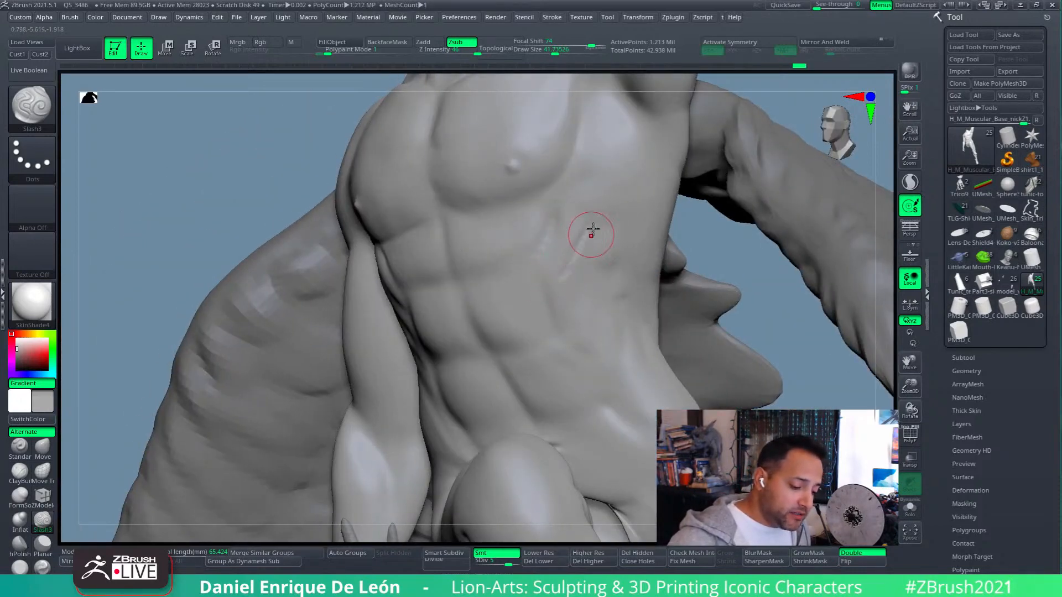
mouse_move(576, 244)
right_down()
mouse_move(591, 221)
mouse_move(568, 222)
right_up()
drag(561, 53, 555, 52)
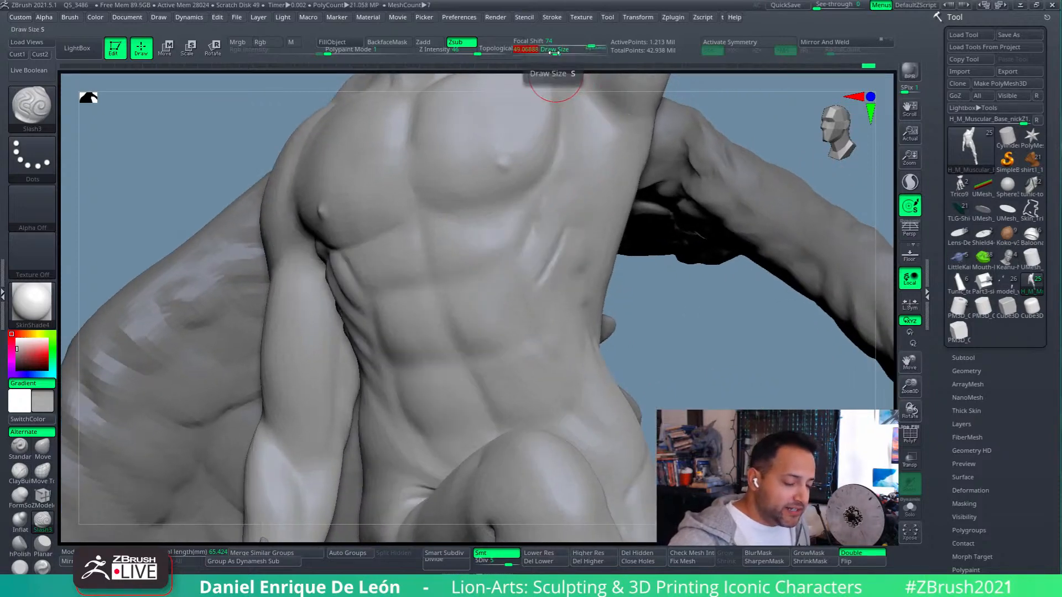
mouse_move(543, 286)
shift+mouse_down()
mouse_move(538, 272)
mouse_move(509, 271)
mouse_move(555, 249)
mouse_move(539, 302)
shift+mouse_up()
shift+drag(586, 221, 542, 299)
- Add faint serratus creases along the raised-arm side of the ribcage and soften them with the Smooth brush
mouse_move(547, 221)
right_down()
mouse_move(569, 241)
mouse_move(559, 274)
right_up()
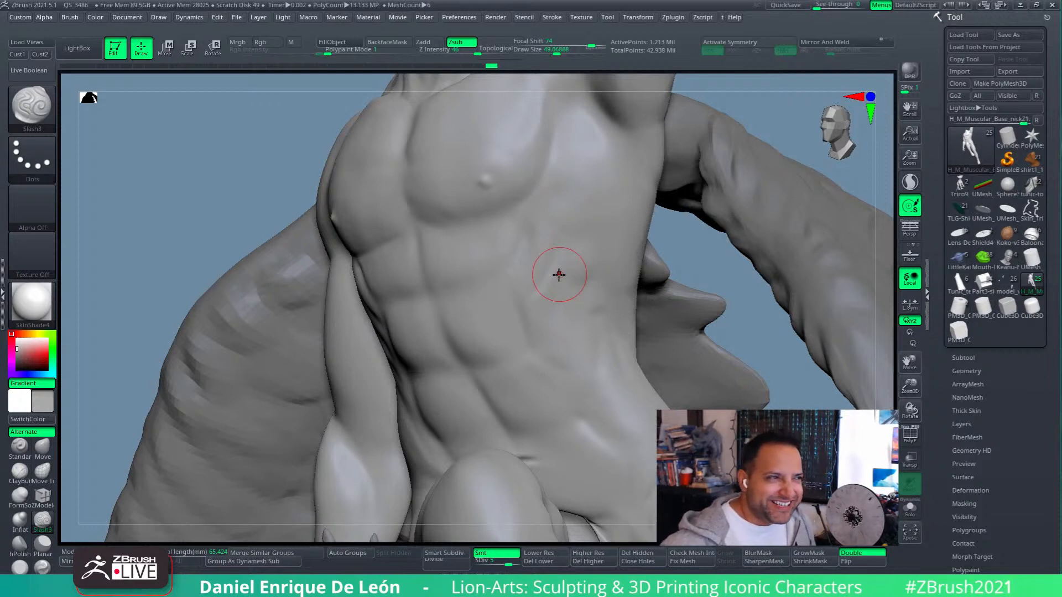
mouse_move(559, 274)
right_down()
mouse_move(555, 266)
mouse_move(589, 274)
mouse_move(618, 256)
right_up()
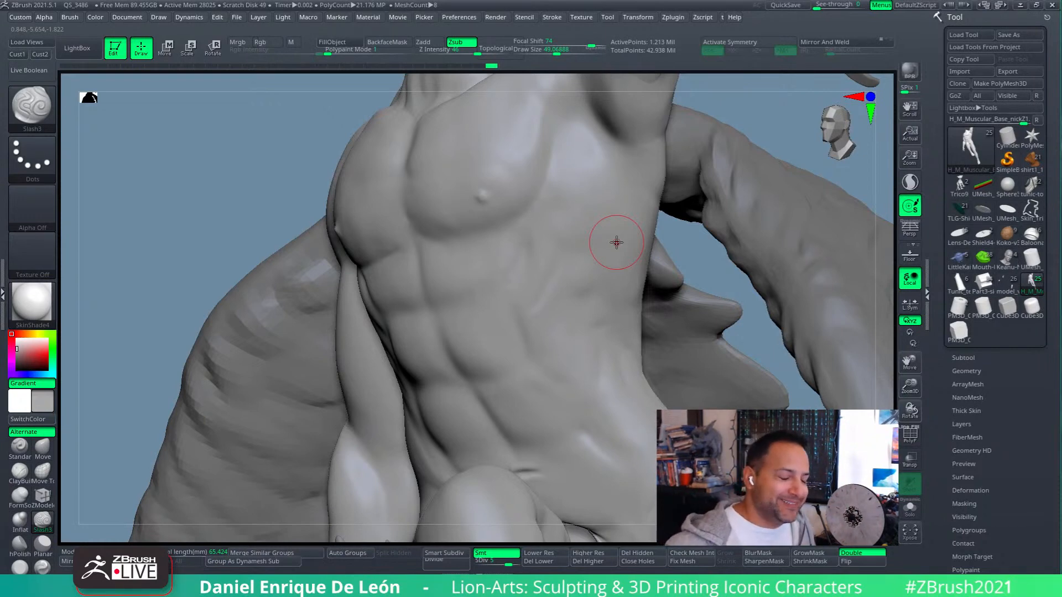
mouse_move(576, 230)
right_down()
mouse_move(576, 253)
mouse_move(599, 225)
mouse_move(669, 238)
mouse_move(689, 288)
mouse_move(655, 238)
mouse_move(698, 233)
mouse_move(701, 244)
mouse_move(653, 260)
right_up()
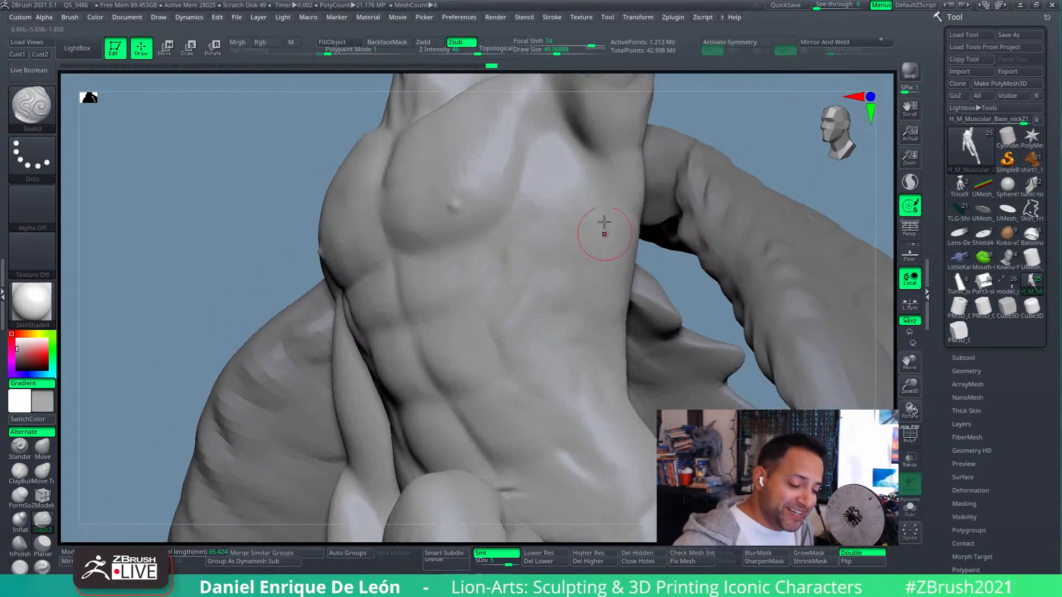
right_drag(576, 201, 583, 223)
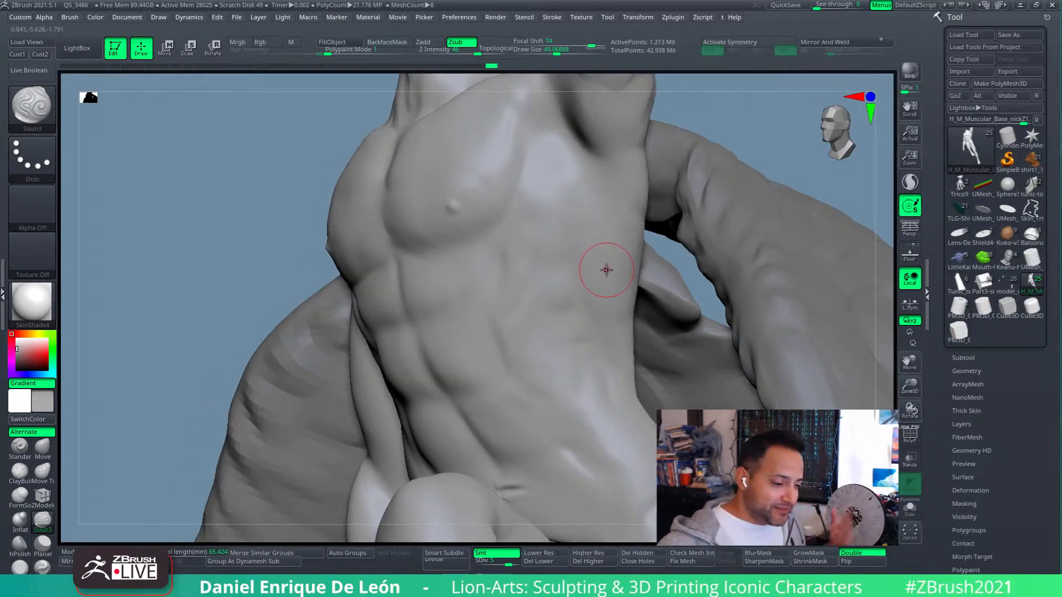
mouse_move(592, 213)
right_down()
mouse_move(606, 209)
mouse_move(592, 335)
right_up()
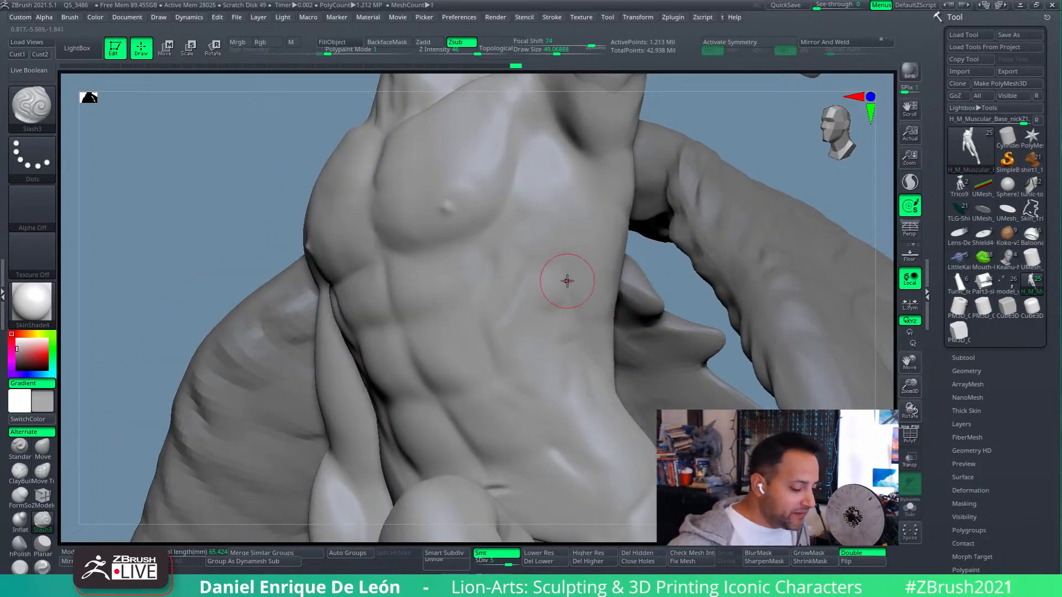
right_drag(562, 280, 582, 175)
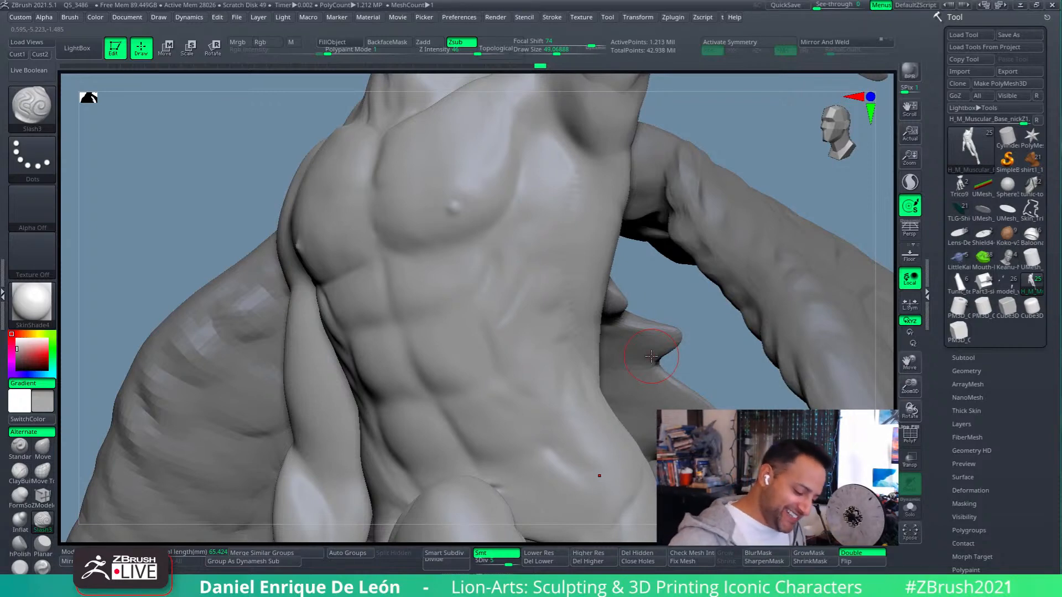
mouse_move(582, 202)
right_down()
mouse_move(573, 209)
mouse_move(629, 156)
mouse_move(631, 183)
mouse_move(578, 161)
right_up()
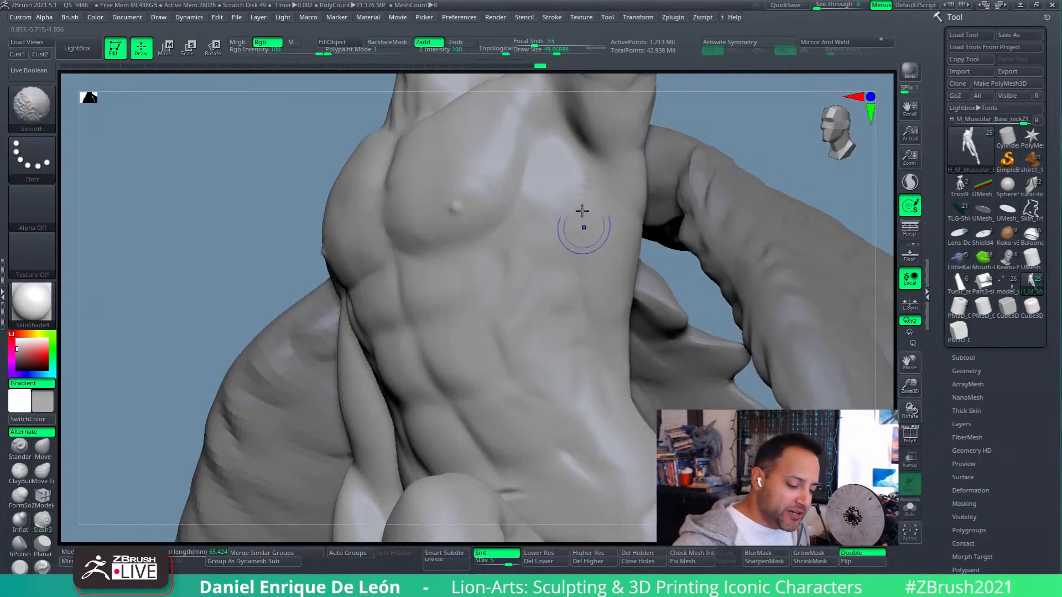
right_drag(593, 264, 596, 270)
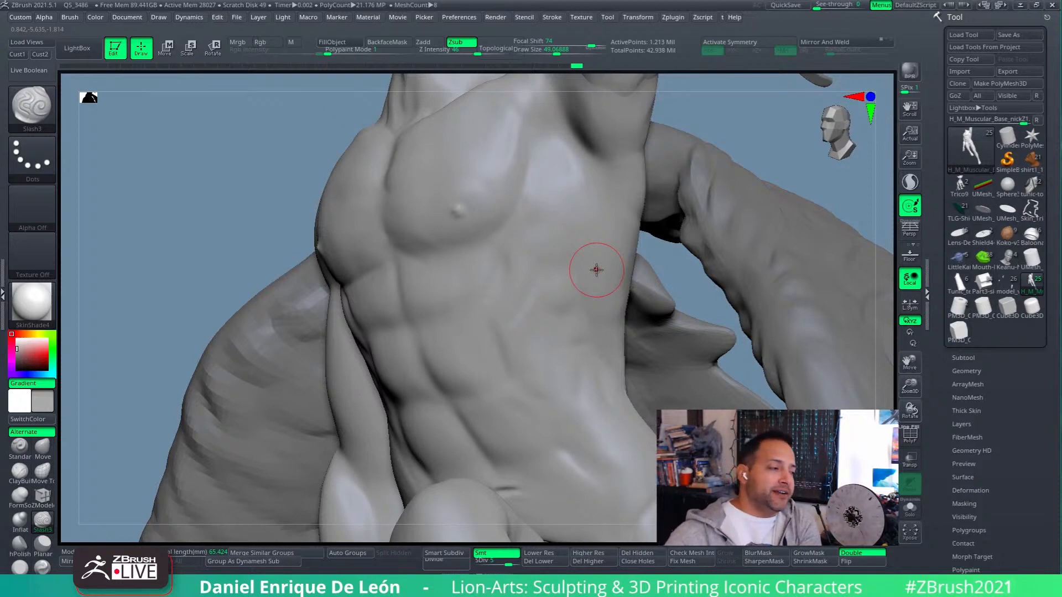
- Carve a short angled crease beneath the outer lower corner of the raised-arm pectoral and smooth the ribs beside it
right_drag(578, 243, 600, 245)
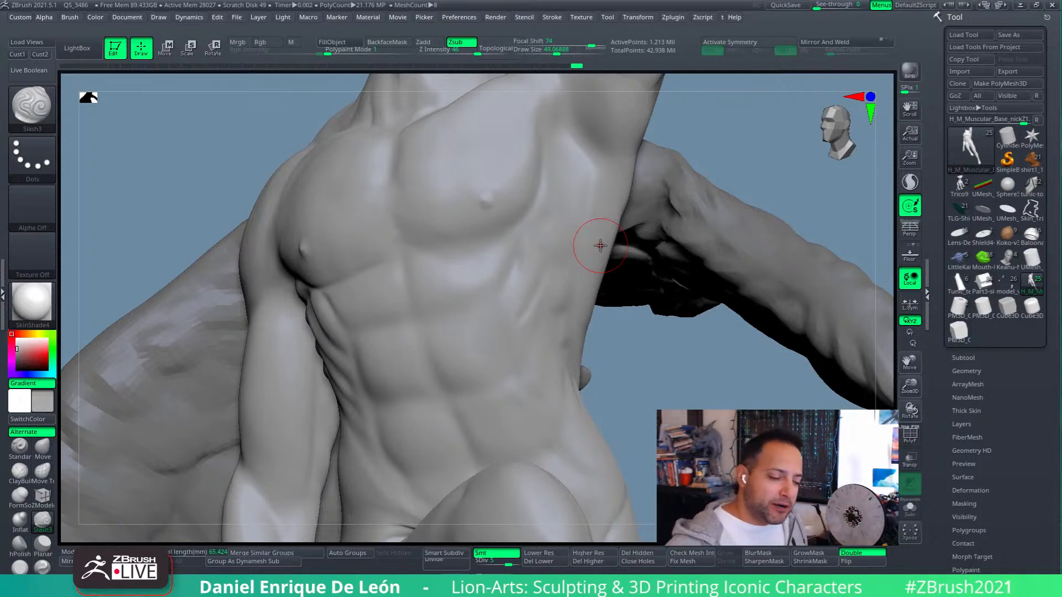
mouse_move(561, 271)
mouse_down()
mouse_move(545, 273)
mouse_move(637, 275)
mouse_move(630, 285)
mouse_move(578, 238)
mouse_up()
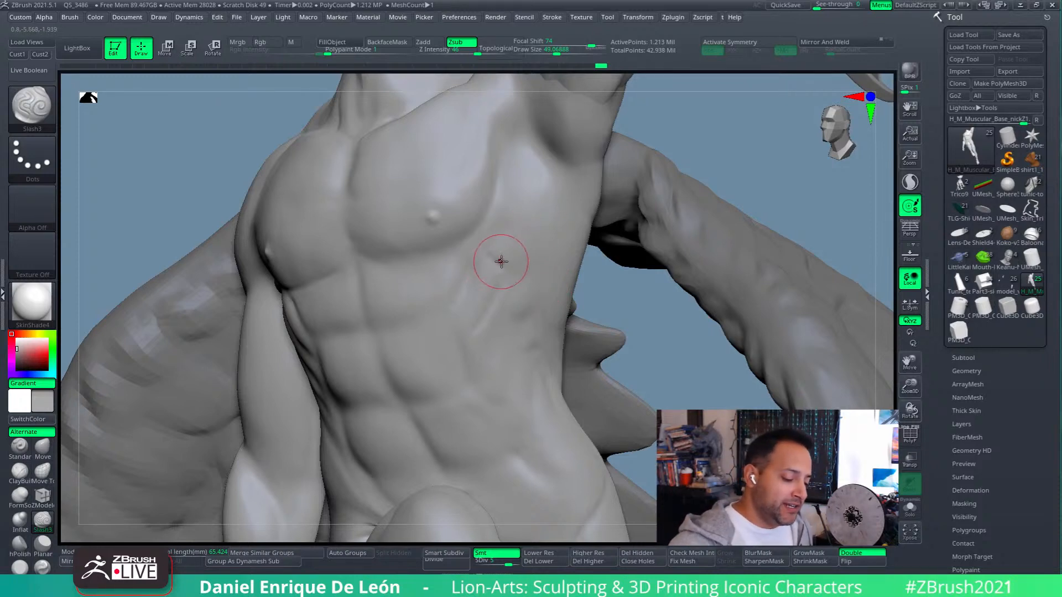
right_drag(500, 261, 495, 267)
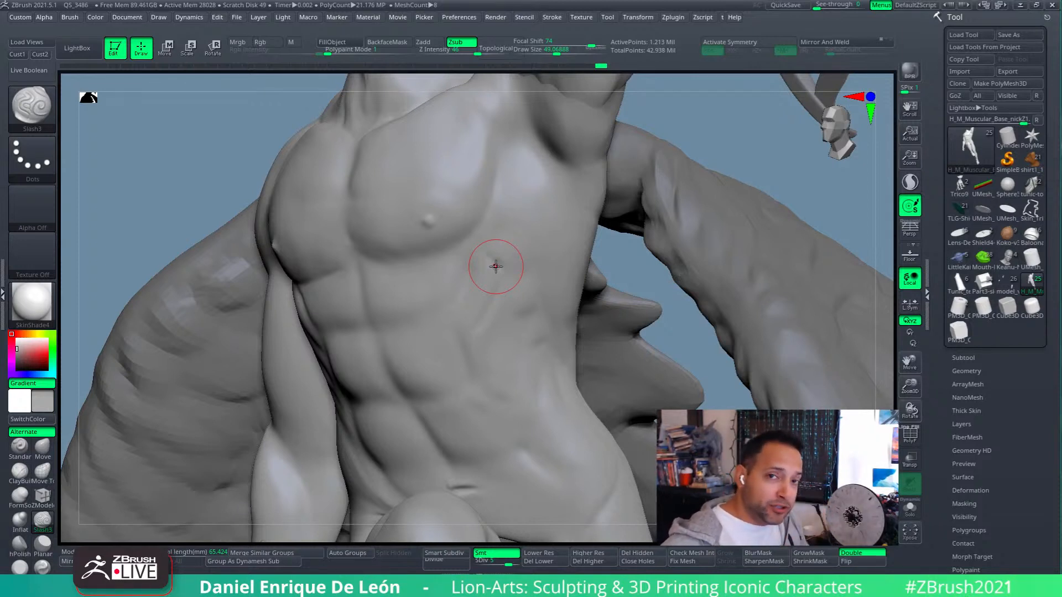
drag(491, 251, 506, 267)
right_drag(505, 268, 545, 291)
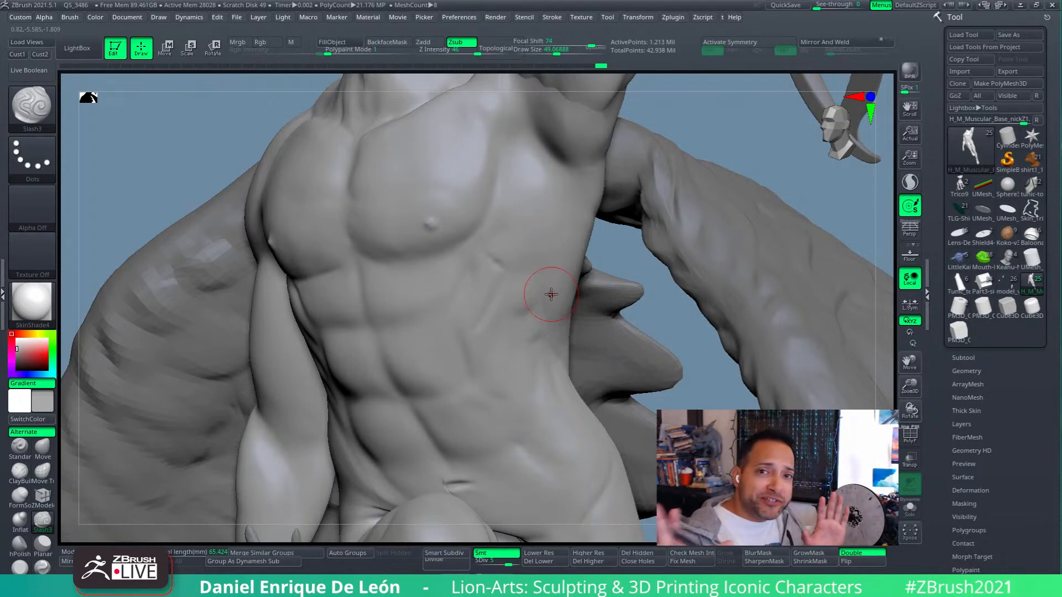
mouse_move(535, 248)
right_down()
mouse_move(474, 313)
mouse_move(498, 292)
mouse_move(526, 301)
right_up()
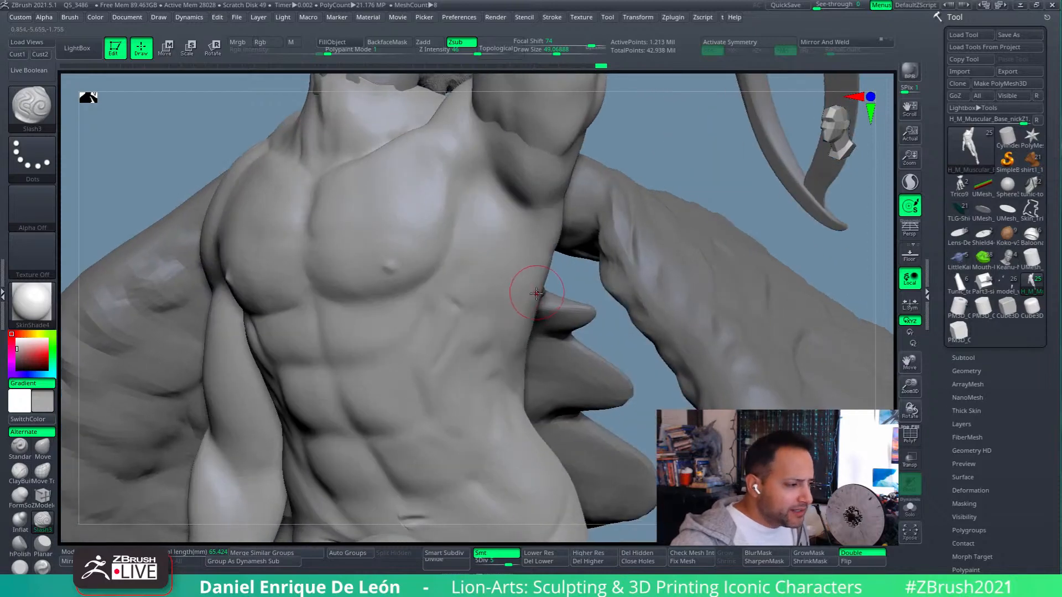
right_drag(647, 228, 533, 249)
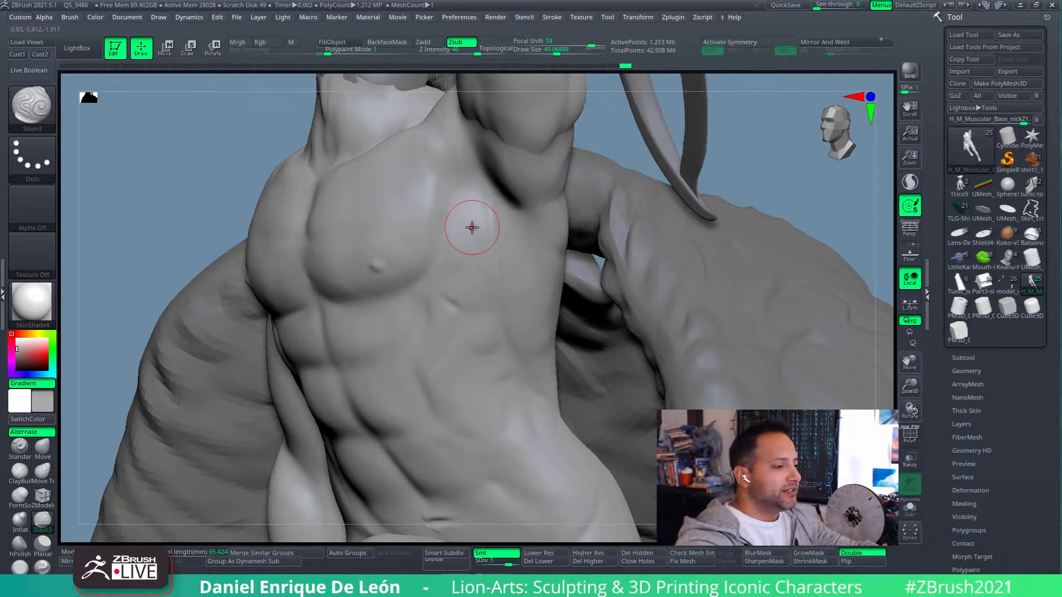
mouse_move(510, 239)
right_down()
mouse_move(516, 280)
mouse_move(481, 232)
right_up()
mouse_move(497, 294)
shift+mouse_down()
mouse_move(491, 252)
mouse_move(497, 287)
shift+mouse_up()
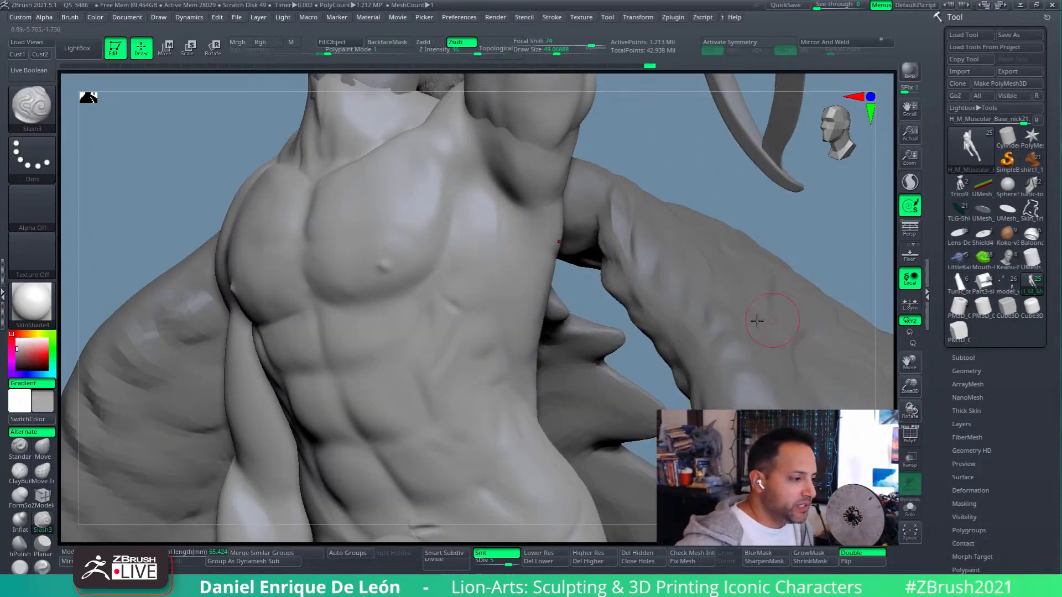
- Carve a vertical crease from the raised arm's armpit down the side of the chest with the Slash3 brush
right_drag(530, 253, 500, 196)
drag(499, 193, 502, 331)
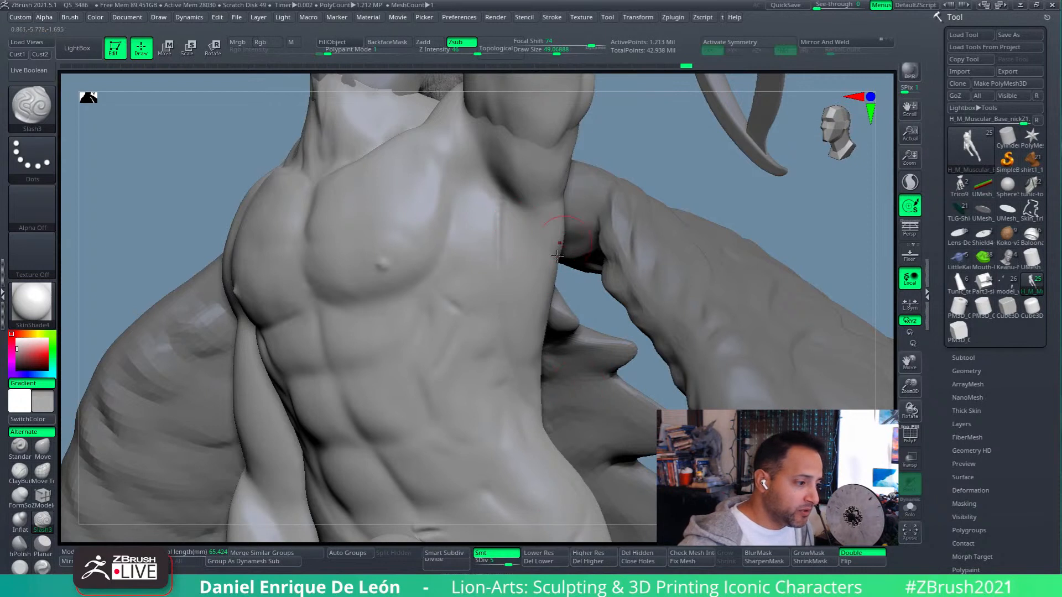
drag(499, 193, 499, 255)
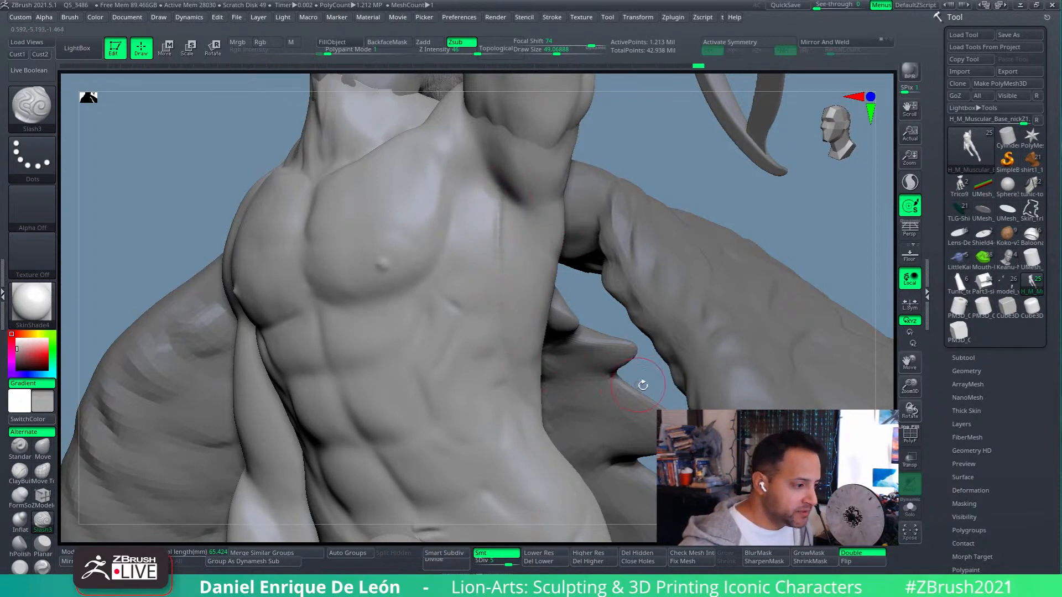
drag(636, 382, 552, 323)
mouse_move(547, 319)
right_down()
mouse_move(523, 251)
mouse_move(519, 259)
right_up()
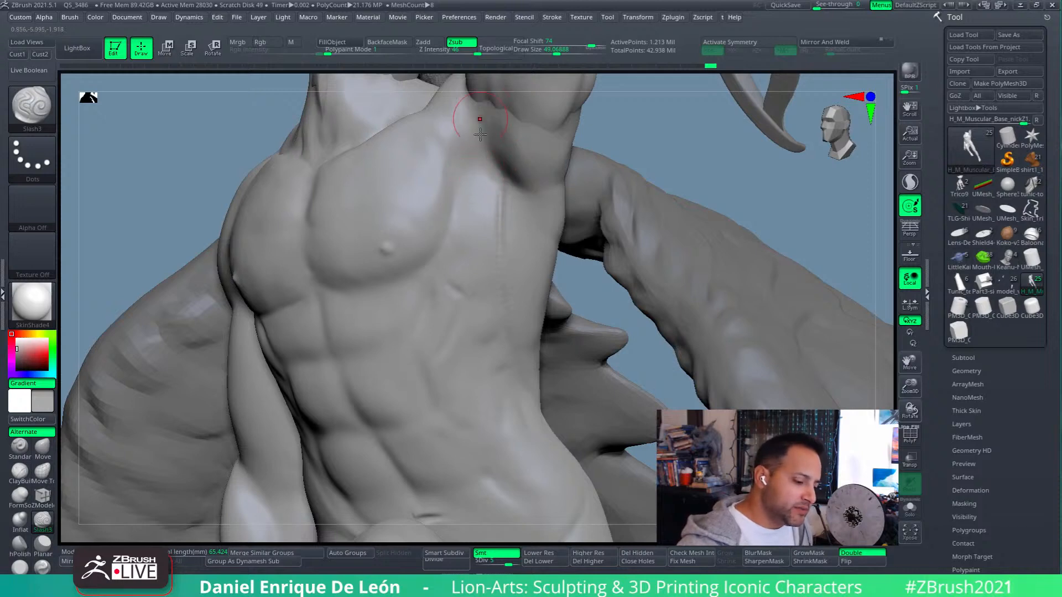
right_drag(482, 175, 486, 173)
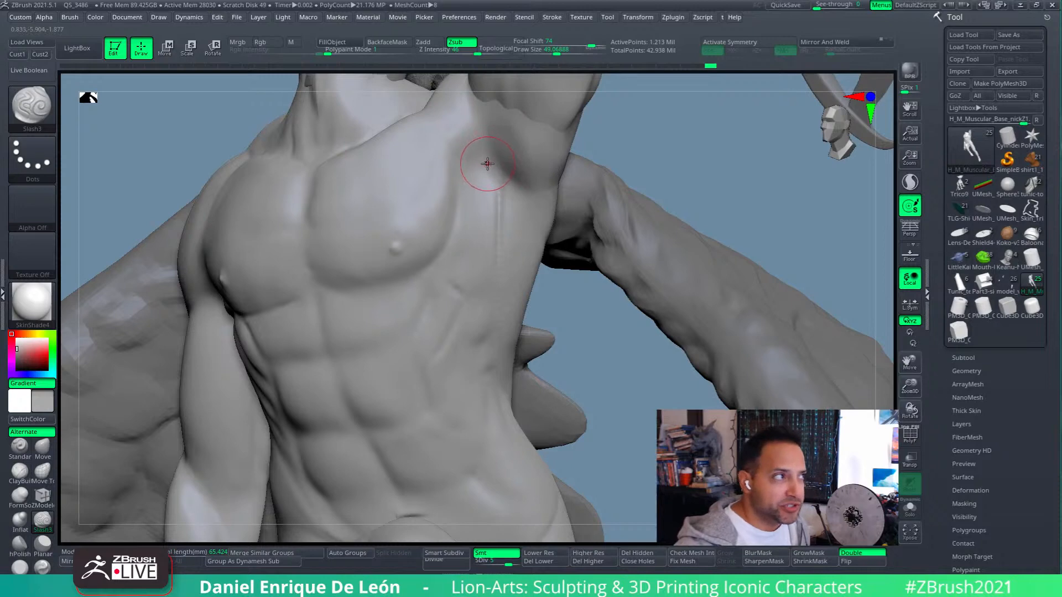
right_drag(487, 164, 481, 165)
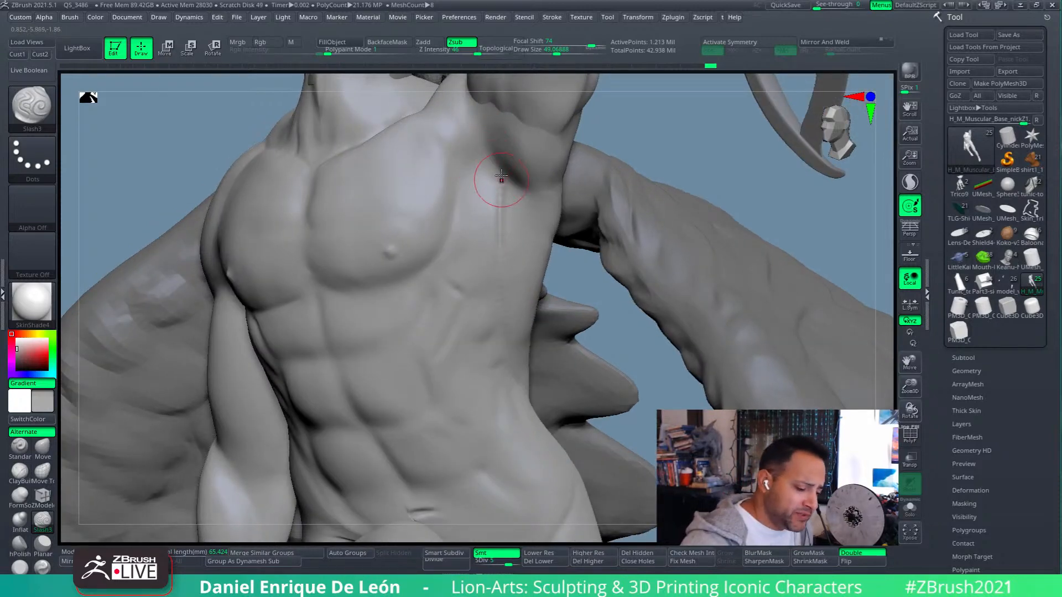
- Deepen the armpit hollow where it meets the vertical side crease and smooth the transition between them
right_drag(500, 178, 486, 141)
drag(531, 211, 498, 171)
mouse_move(499, 172)
right_down()
mouse_move(537, 155)
mouse_move(540, 179)
mouse_move(502, 188)
right_up()
shift+drag(502, 192, 501, 228)
right_drag(509, 300, 512, 266)
drag(517, 197, 487, 159)
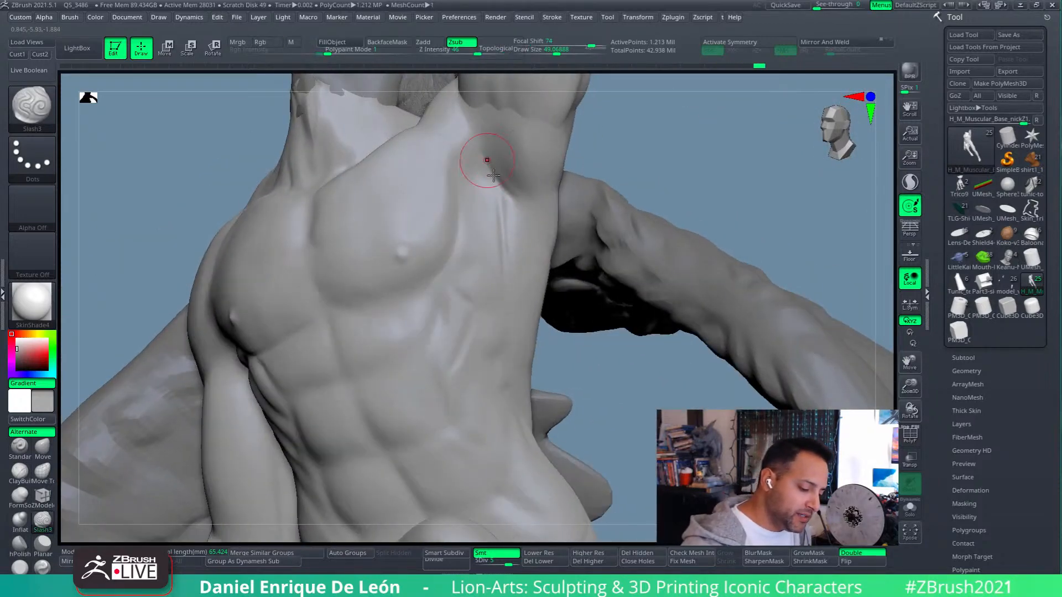
right_drag(516, 188, 526, 204)
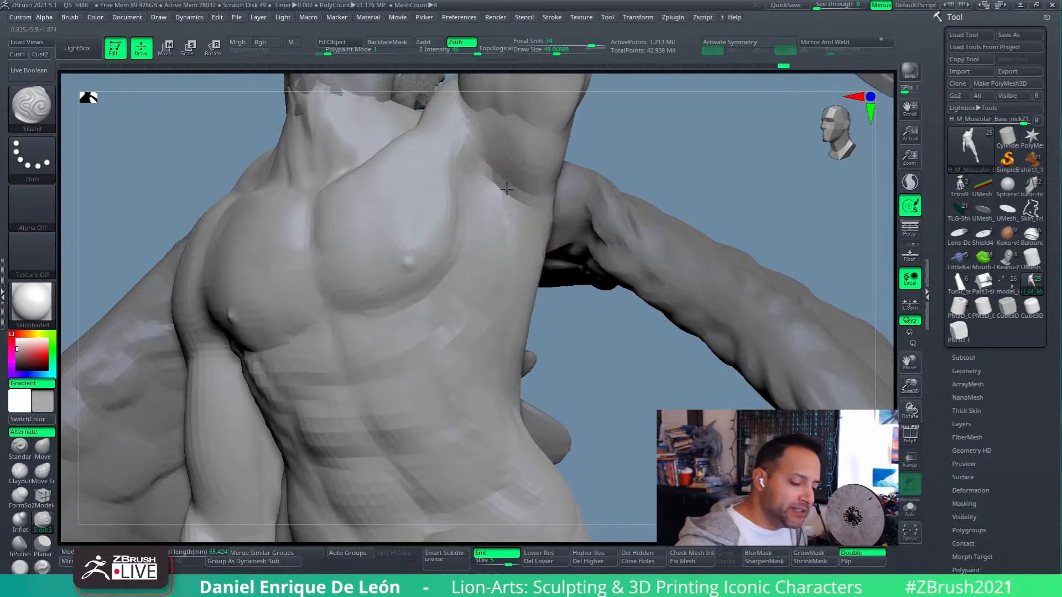
- Cut repeated Slash3 strokes along the outer edge of the raised-arm pectoral, from the armpit to the lower corner
right_drag(486, 308, 527, 190)
drag(465, 162, 450, 251)
drag(461, 179, 435, 275)
mouse_move(461, 182)
mouse_down()
mouse_move(455, 242)
mouse_move(435, 276)
mouse_up()
right_drag(451, 269, 485, 267)
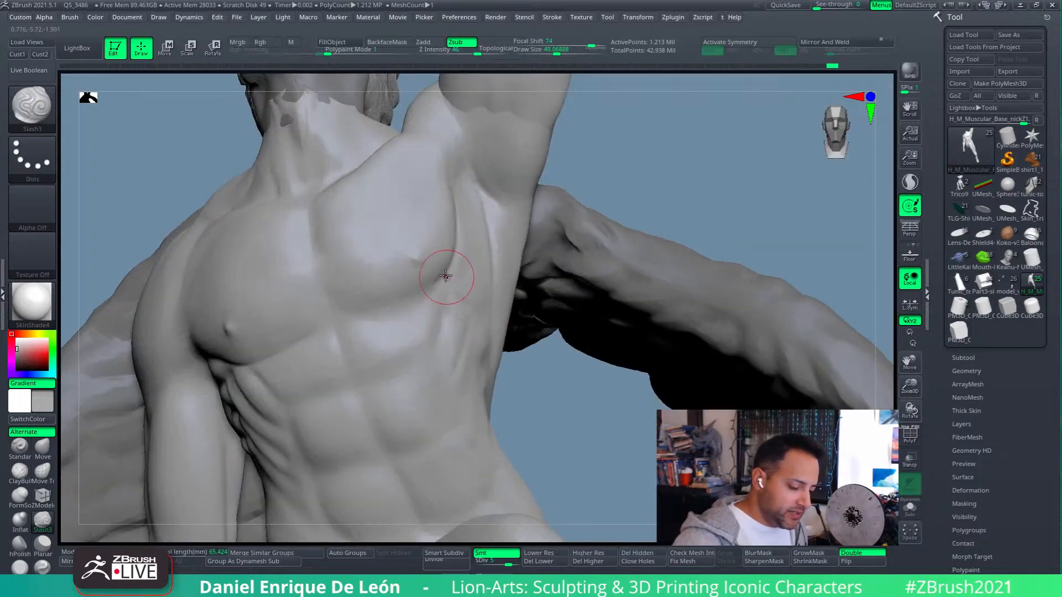
- Smooth the outer pectoral crease and the fold running up into the armpit of the raised arm
right_drag(355, 318, 450, 301)
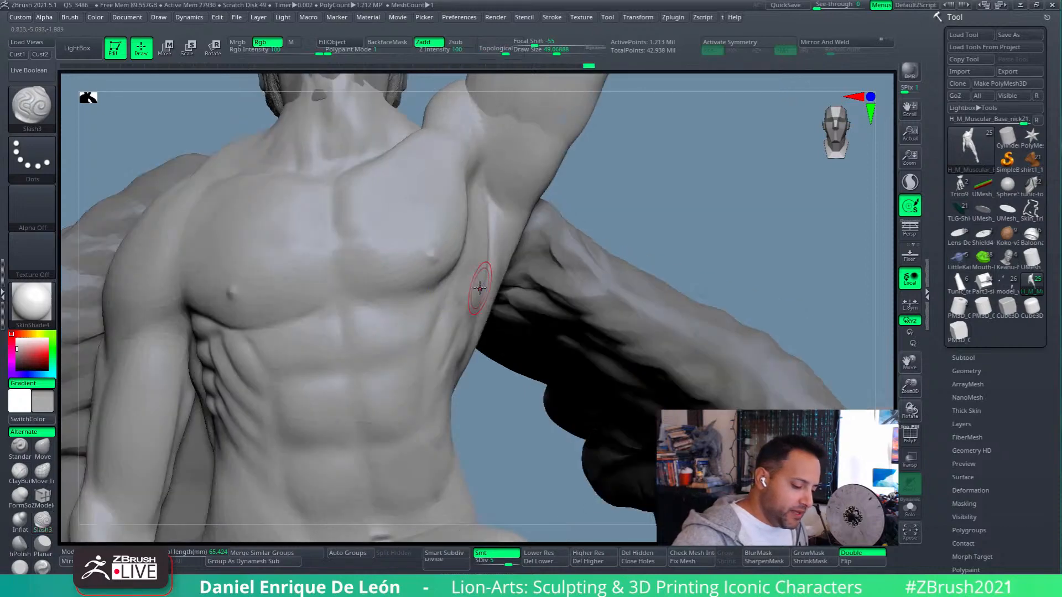
key(shift)
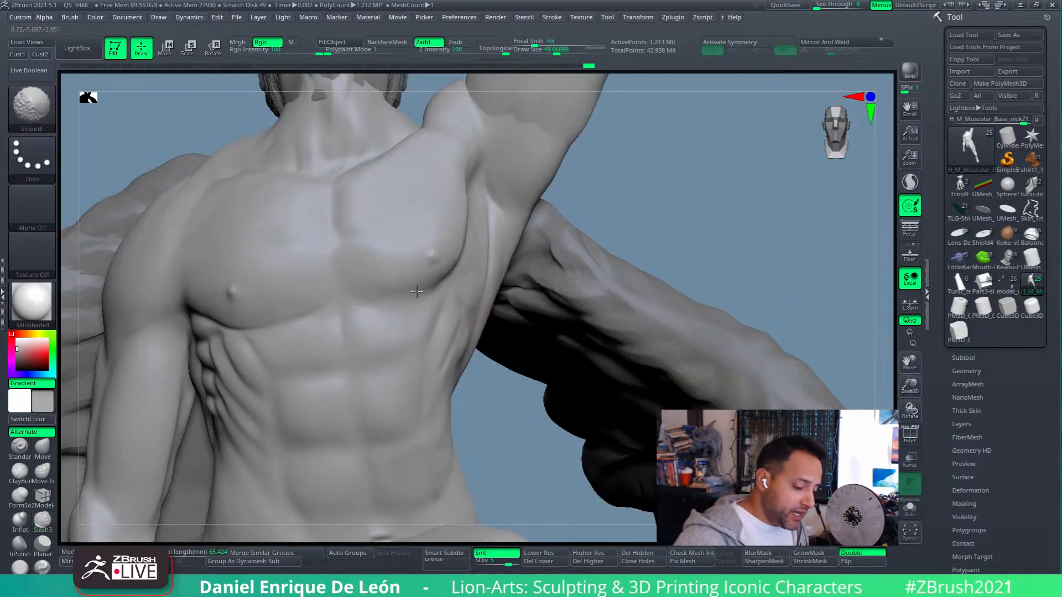
mouse_move(444, 280)
right_down()
mouse_move(443, 302)
mouse_move(462, 272)
mouse_move(443, 254)
right_up()
key(shift)
shift+drag(467, 179, 469, 219)
right_drag(470, 222, 515, 220)
mouse_move(495, 180)
shift+mouse_down()
mouse_move(489, 156)
mouse_move(501, 192)
mouse_move(506, 139)
shift+mouse_up()
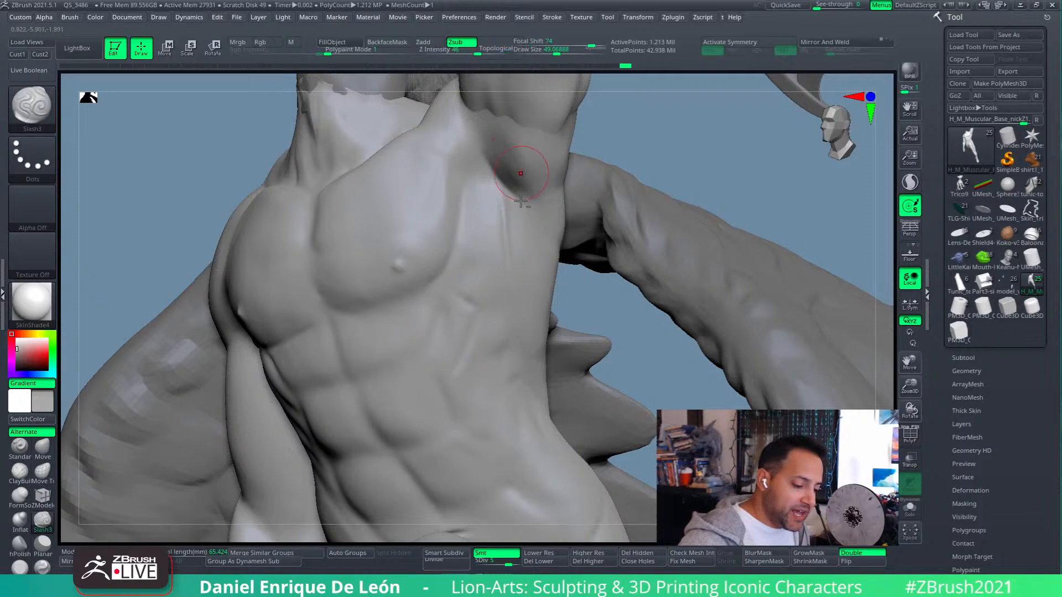
alt+right_drag(525, 164, 529, 191)
mouse_move(532, 230)
right_down()
mouse_move(596, 223)
mouse_move(496, 187)
right_up()
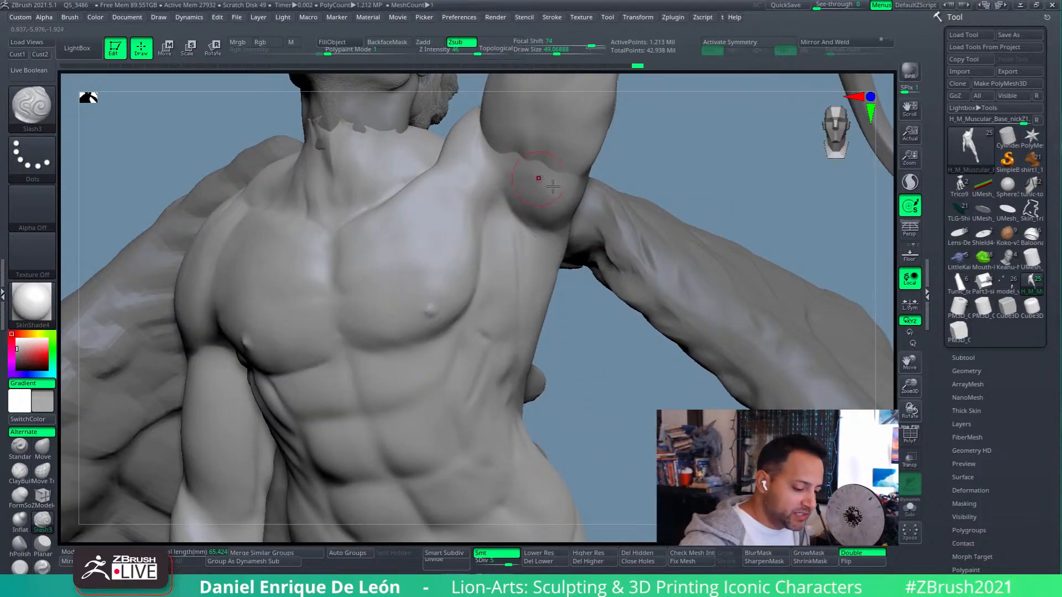
- Smooth the transition between the top of the raised-arm pectoral and the front of the shoulder
mouse_move(516, 200)
right_down()
mouse_move(529, 174)
mouse_move(569, 171)
mouse_move(544, 206)
mouse_move(531, 195)
mouse_move(490, 204)
mouse_move(446, 190)
mouse_move(469, 207)
right_up()
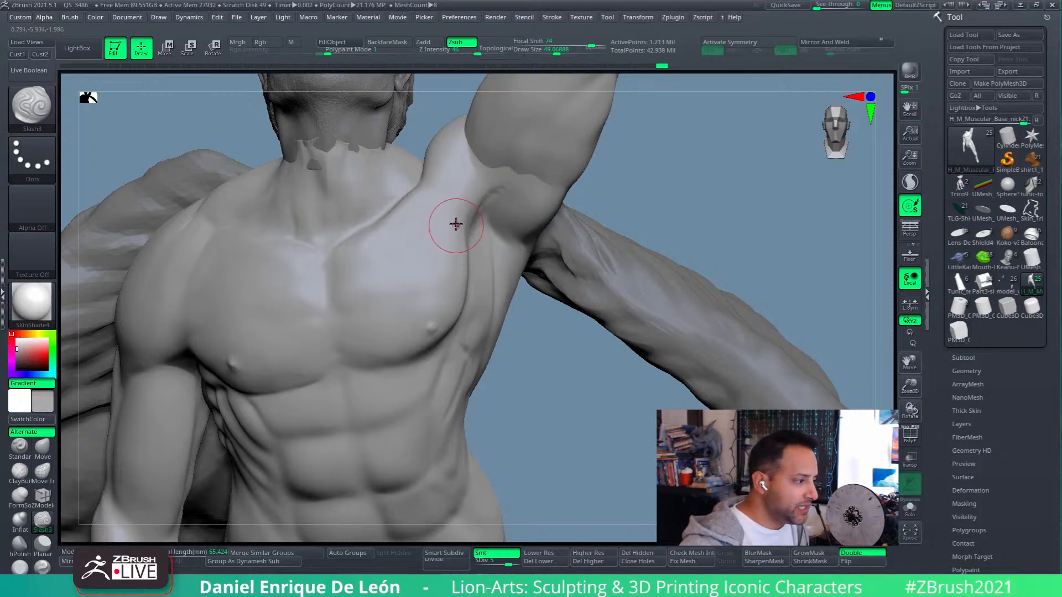
mouse_move(466, 171)
right_down()
mouse_move(475, 181)
mouse_move(489, 153)
right_up()
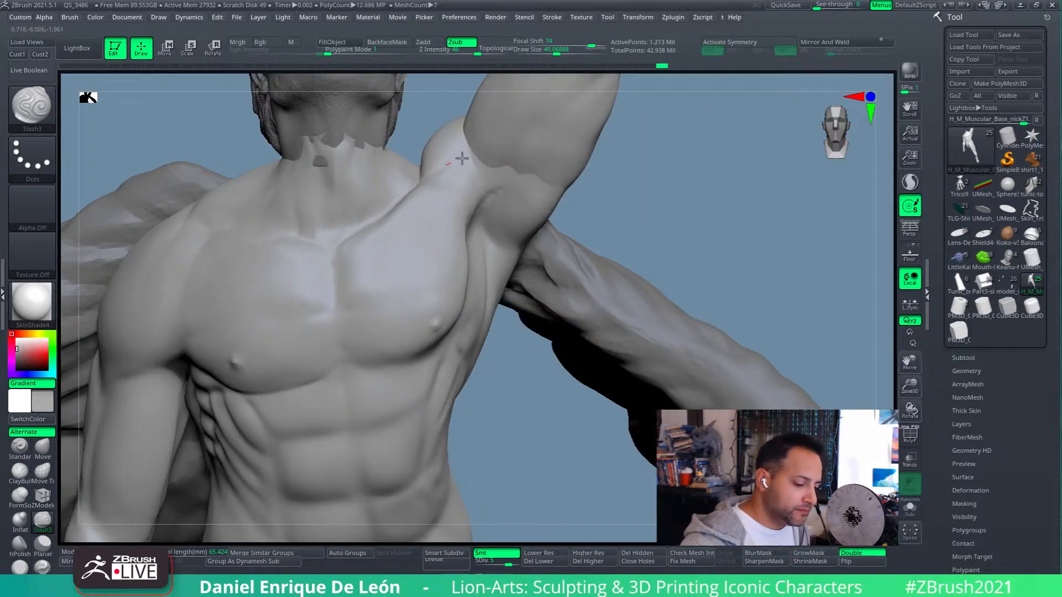
right_drag(455, 171, 418, 188)
shift+drag(471, 148, 443, 160)
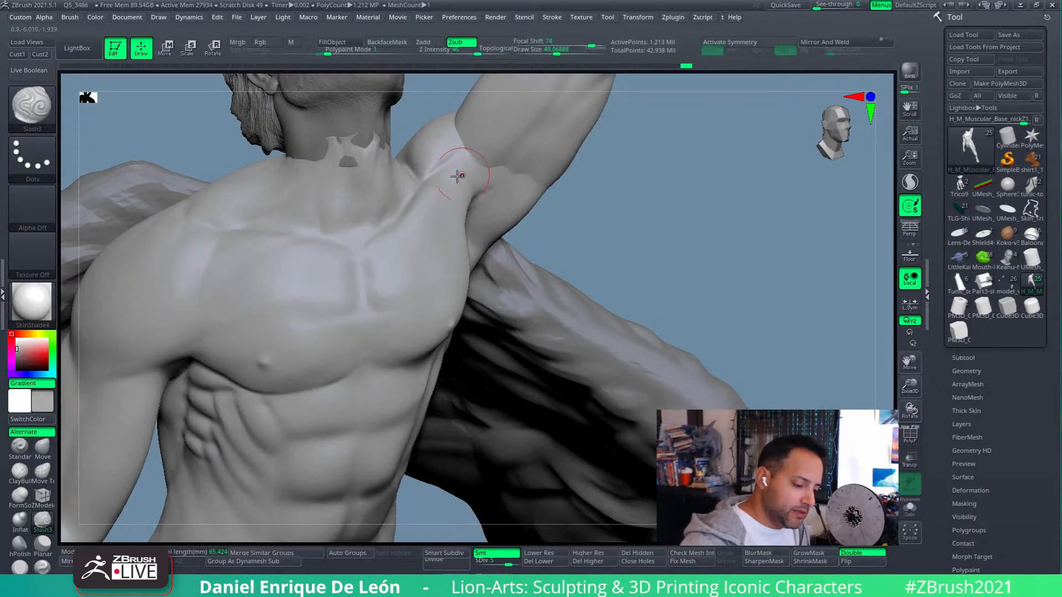
- Carve the upper pectoral edge into the raised arm's armpit with Slash3 and smooth the fold down the chest side
right_drag(466, 171, 487, 162)
drag(462, 215, 470, 169)
mouse_move(461, 214)
right_down()
mouse_move(468, 199)
mouse_move(471, 211)
right_up()
key(shift)
mouse_move(475, 175)
shift+mouse_down()
mouse_move(475, 150)
mouse_move(458, 206)
shift+mouse_up()
right_drag(483, 188, 495, 203)
mouse_move(494, 200)
shift+mouse_down()
mouse_move(489, 188)
mouse_move(478, 230)
shift+mouse_up()
right_drag(493, 230, 496, 221)
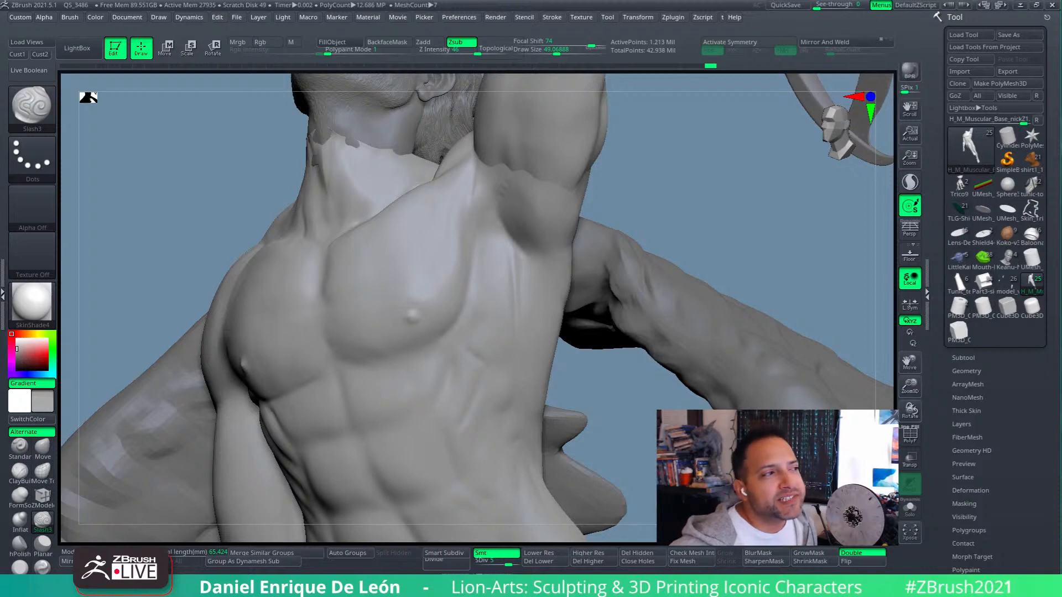
- Cut diagonal Slash3 grooves between the serratus and ribs on the side below the raised-arm pectoral
drag(675, 201, 679, 203)
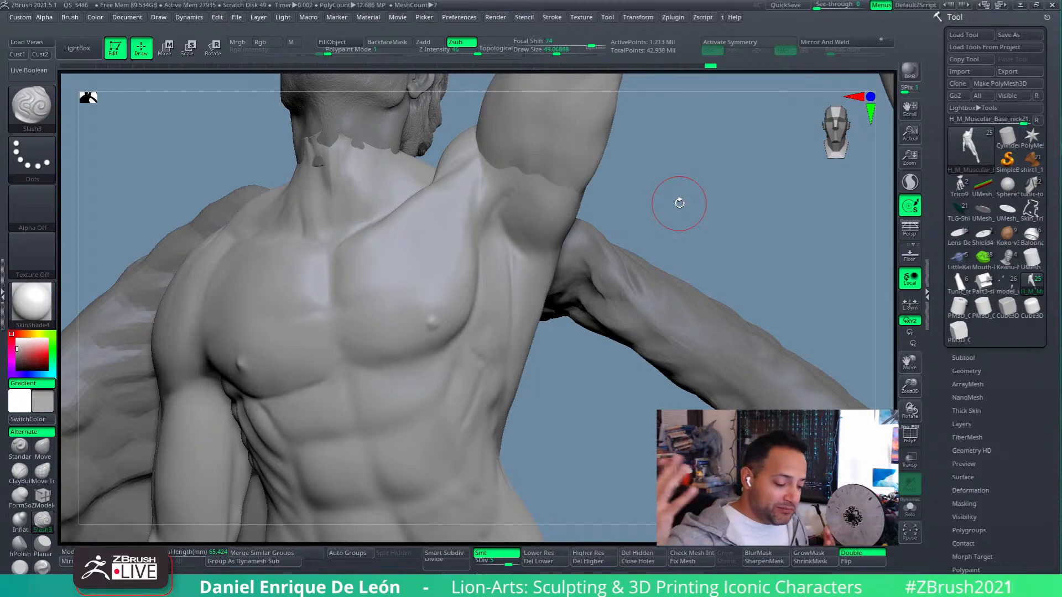
drag(679, 203, 644, 293)
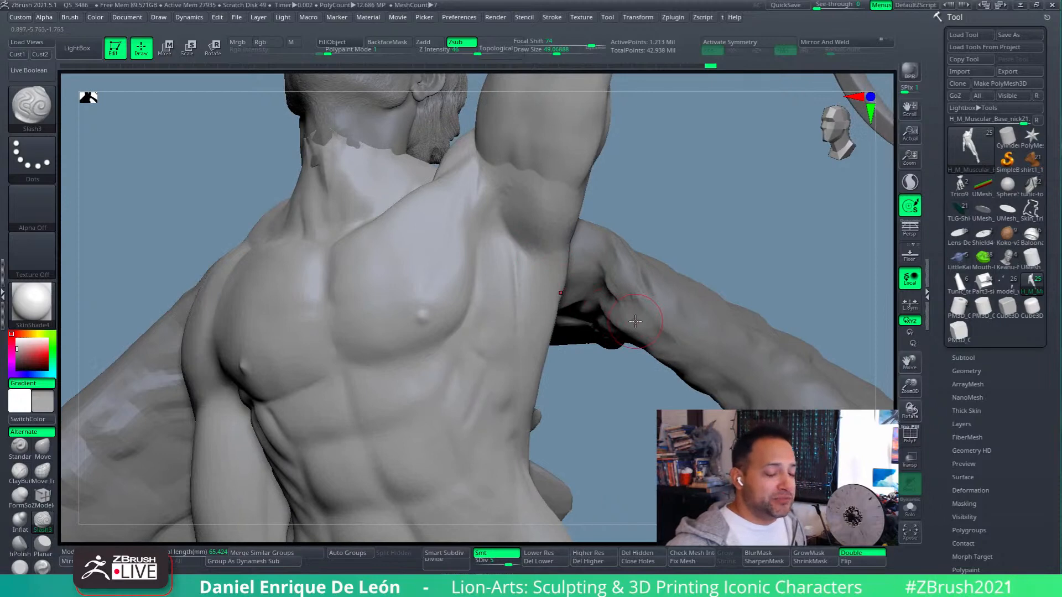
mouse_move(522, 272)
right_down()
mouse_move(538, 293)
mouse_move(517, 363)
mouse_move(526, 350)
right_up()
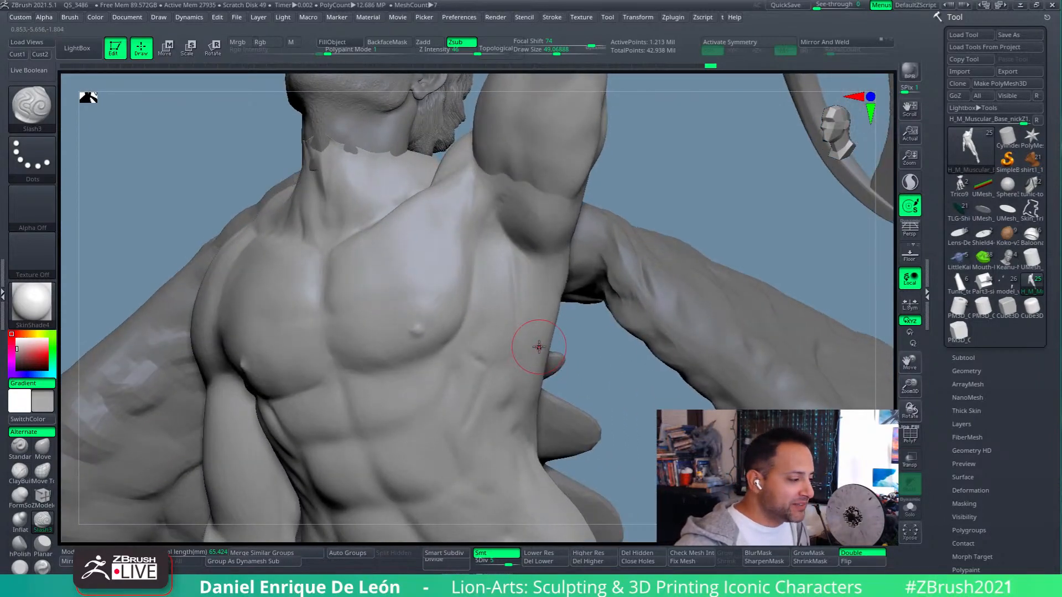
right_drag(539, 347, 507, 321)
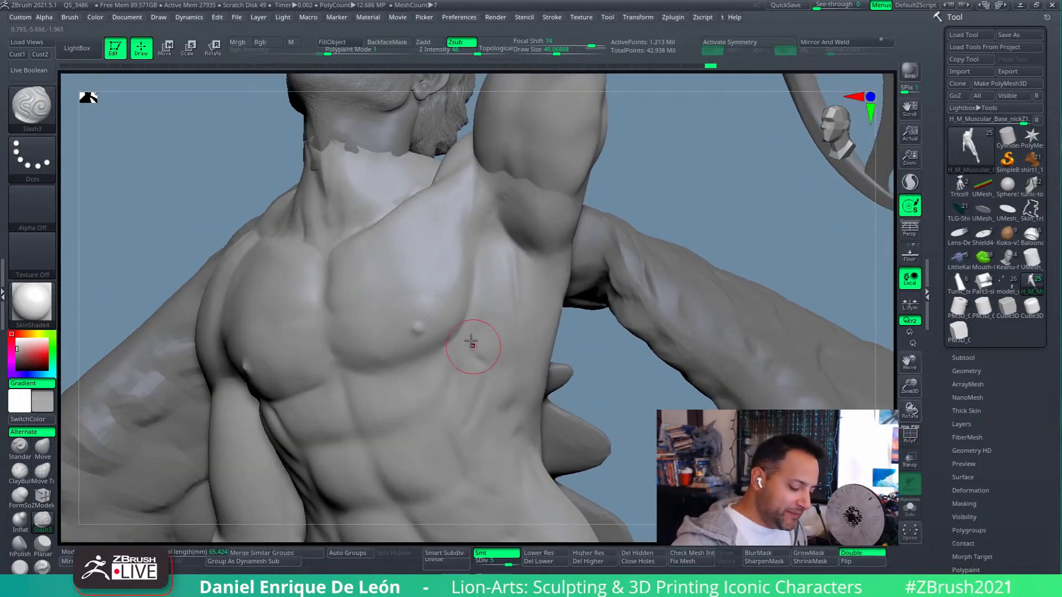
right_drag(479, 384, 508, 338)
drag(510, 338, 486, 377)
drag(520, 320, 487, 377)
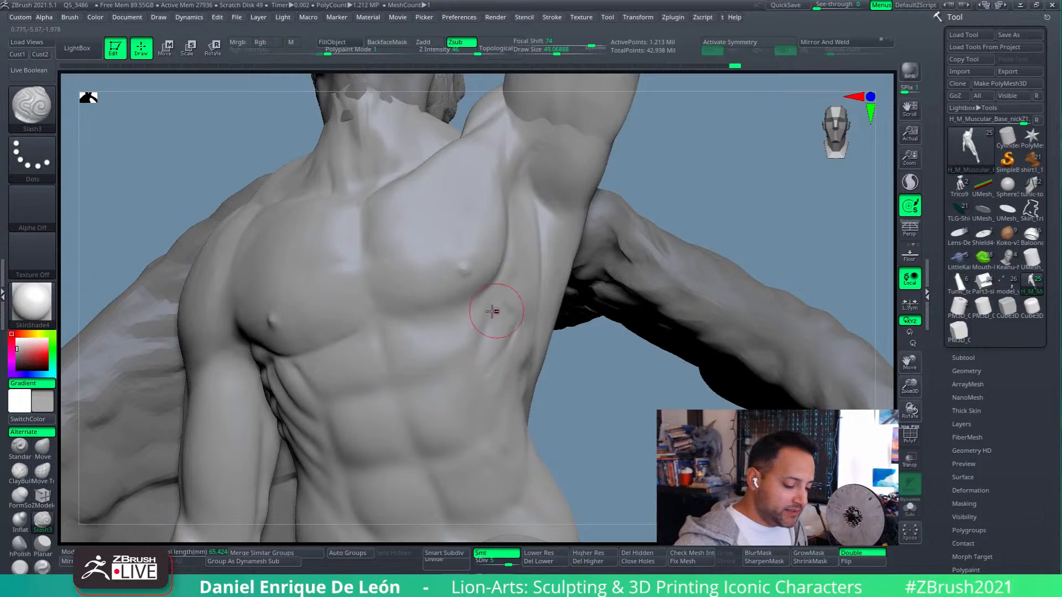
right_drag(502, 317, 520, 320)
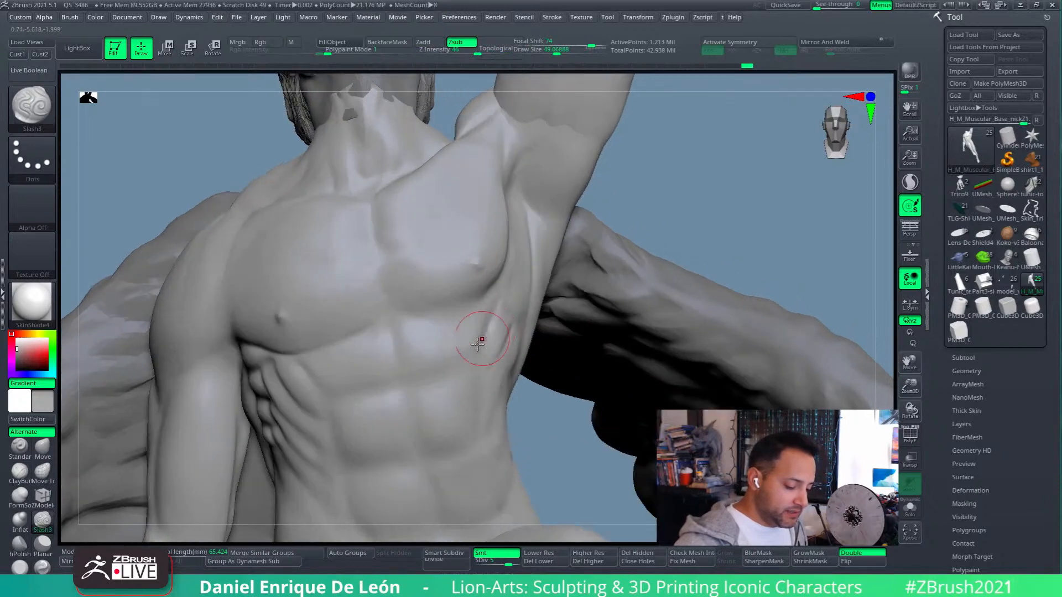
drag(482, 333, 457, 368)
- Redefine the upper outer pectoral crease just below the raised arm's armpit and smooth its edges
mouse_move(575, 354)
right_down()
mouse_move(540, 349)
mouse_move(481, 289)
right_up()
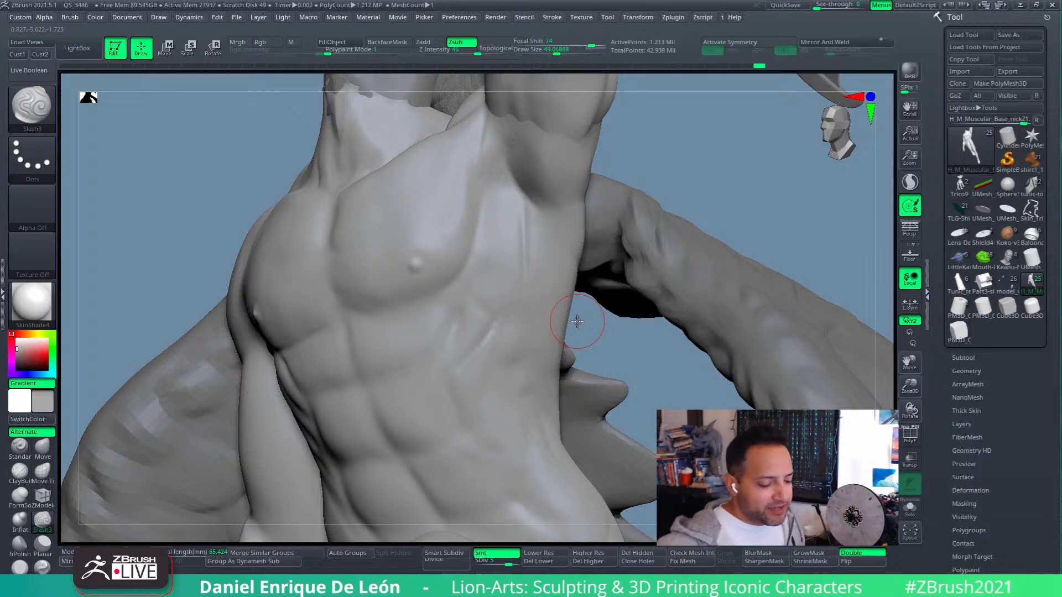
mouse_move(540, 214)
alt+right_down()
mouse_move(583, 283)
mouse_move(600, 235)
alt+right_up()
mouse_move(559, 205)
shift+mouse_down()
mouse_move(566, 193)
mouse_move(548, 208)
shift+mouse_up()
right_drag(549, 210, 562, 259)
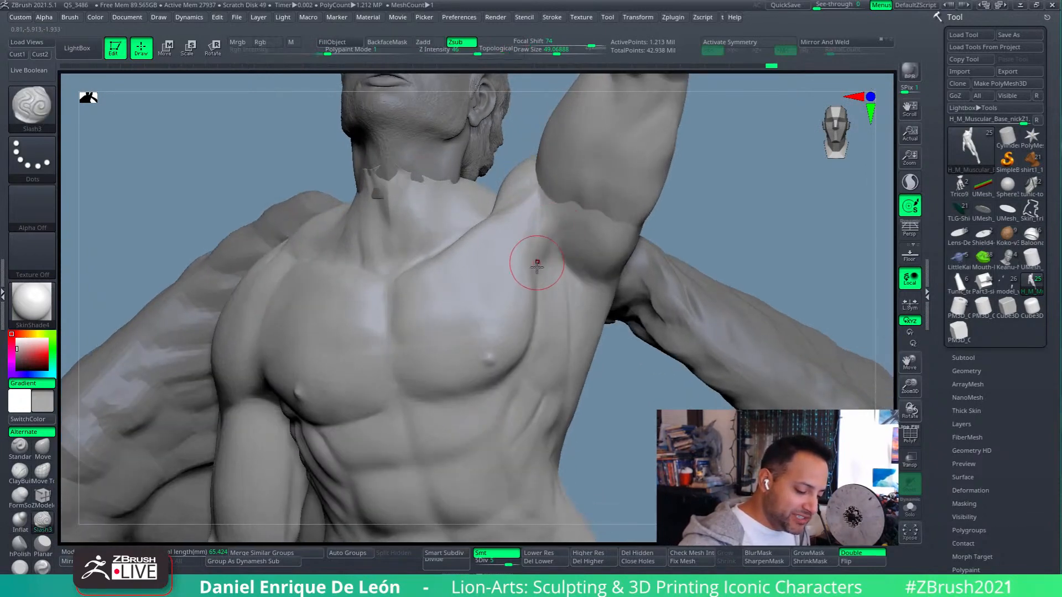
drag(535, 235, 538, 284)
mouse_move(538, 215)
right_down()
mouse_move(531, 206)
mouse_move(561, 223)
mouse_move(545, 238)
mouse_move(535, 221)
right_up()
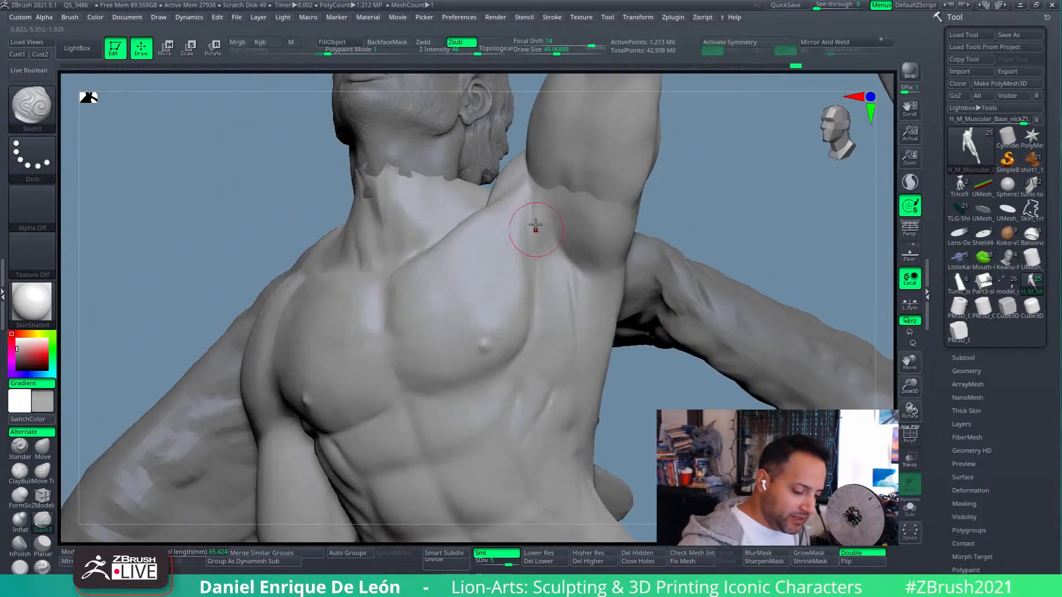
shift+drag(546, 288, 549, 273)
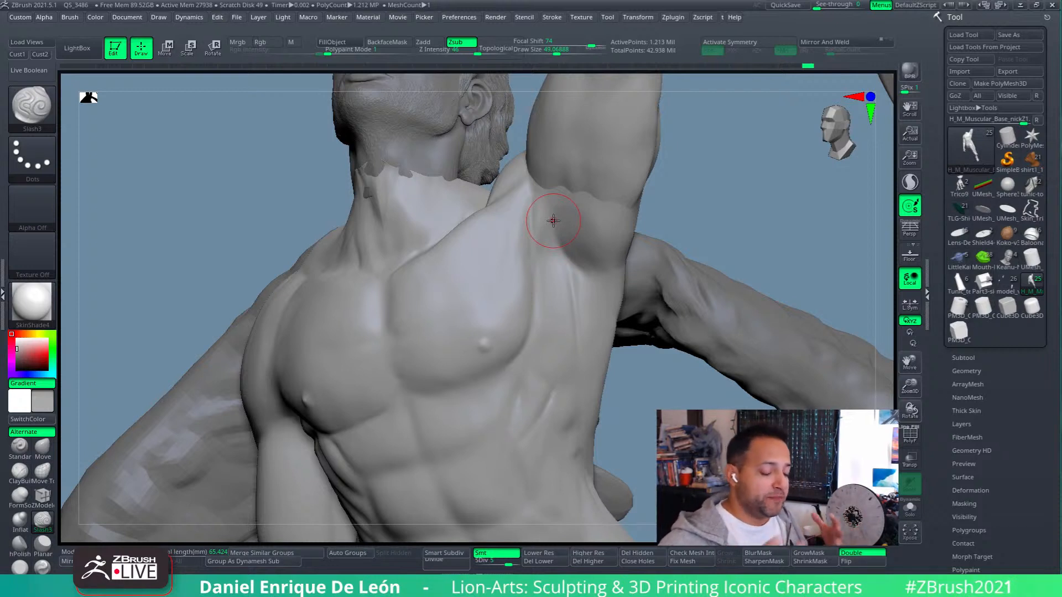
- Carve the lower edge of the raised-arm pectoral inward from its outer corner with Slash3 and smooth the crease
mouse_move(590, 304)
right_down()
mouse_move(606, 310)
mouse_move(604, 268)
mouse_move(604, 283)
mouse_move(600, 243)
mouse_move(592, 257)
mouse_move(578, 213)
right_up()
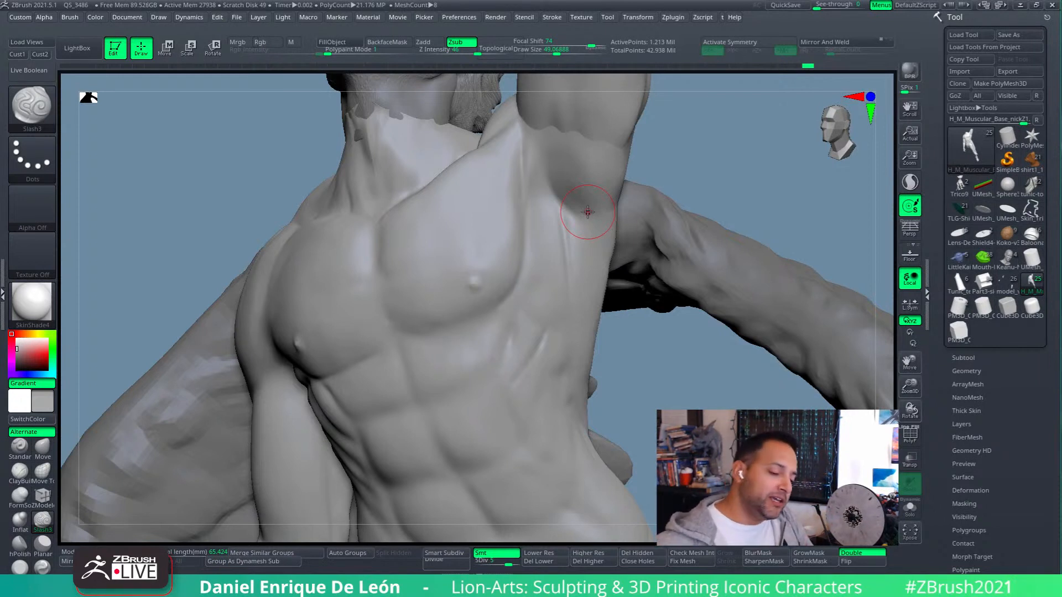
right_drag(557, 221, 611, 275)
mouse_move(563, 210)
right_down()
mouse_move(539, 161)
mouse_move(516, 158)
right_up()
right_drag(516, 197, 561, 234)
mouse_move(579, 279)
right_down()
mouse_move(592, 261)
mouse_move(611, 380)
mouse_move(654, 391)
mouse_move(525, 249)
right_up()
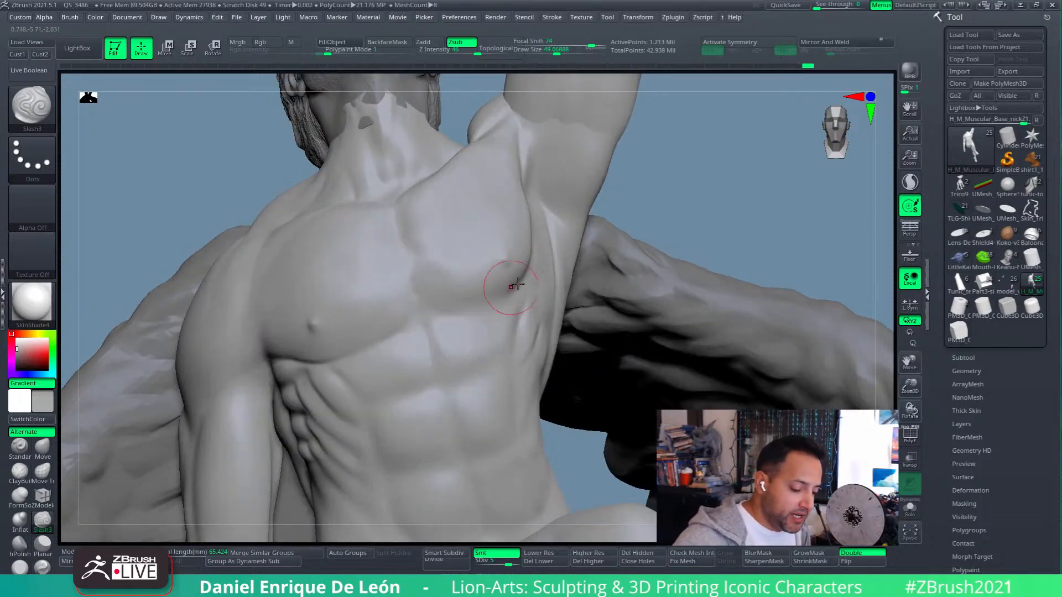
mouse_move(515, 288)
mouse_down()
mouse_move(444, 312)
mouse_move(463, 308)
mouse_up()
mouse_move(474, 302)
right_down()
mouse_move(513, 289)
mouse_move(492, 315)
right_up()
key(shift)
shift+drag(488, 308, 443, 320)
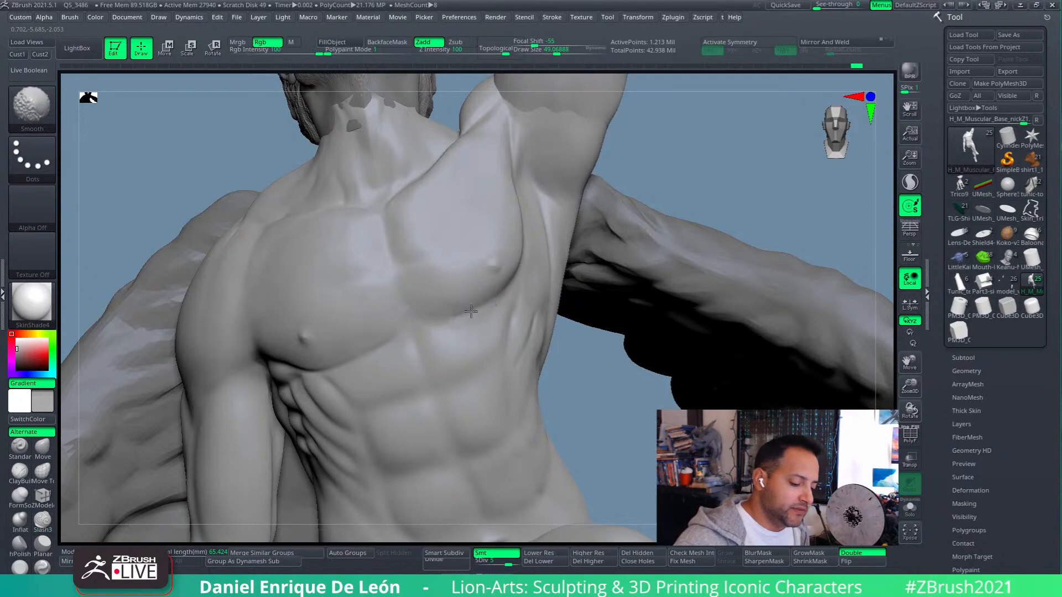
mouse_move(467, 311)
right_down()
mouse_move(519, 308)
mouse_move(502, 297)
mouse_move(526, 282)
mouse_move(459, 307)
mouse_move(474, 307)
right_up()
drag(509, 288, 468, 312)
mouse_move(492, 302)
right_down()
mouse_move(531, 338)
mouse_move(557, 308)
right_up()
- Carve and soften diagonal serratus creases along the raised-arm side of the chest, from below the armpit to the ribs
mouse_move(569, 348)
right_down()
mouse_move(560, 358)
mouse_move(523, 305)
mouse_move(590, 268)
mouse_move(561, 290)
right_up()
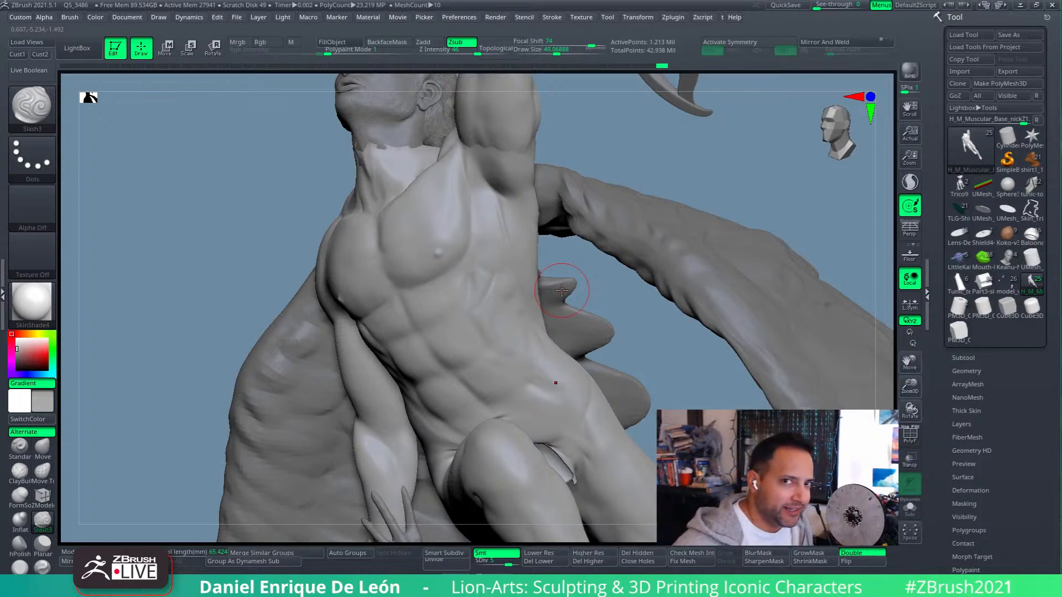
mouse_move(492, 255)
alt+right_down()
mouse_move(535, 279)
mouse_move(580, 249)
alt+right_up()
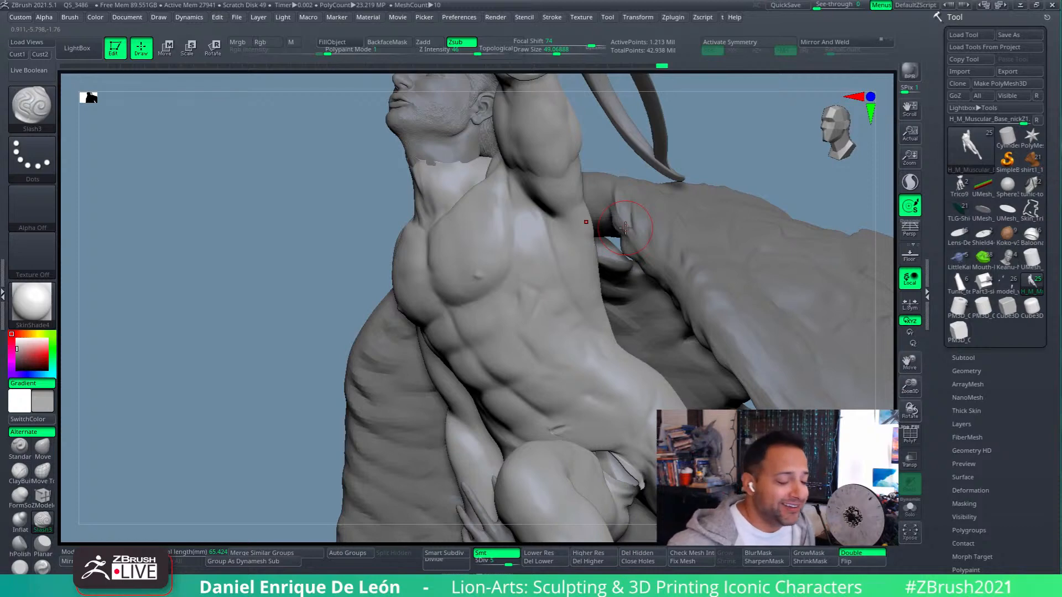
right_drag(535, 266, 582, 284)
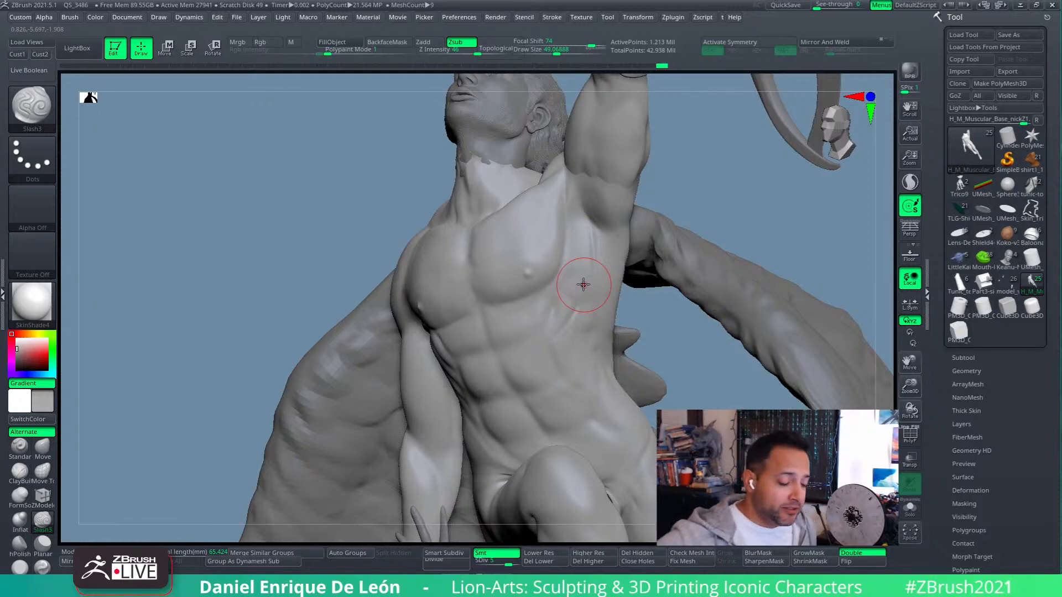
mouse_move(571, 253)
right_down()
mouse_move(595, 237)
mouse_move(581, 252)
mouse_move(619, 273)
mouse_move(626, 257)
right_up()
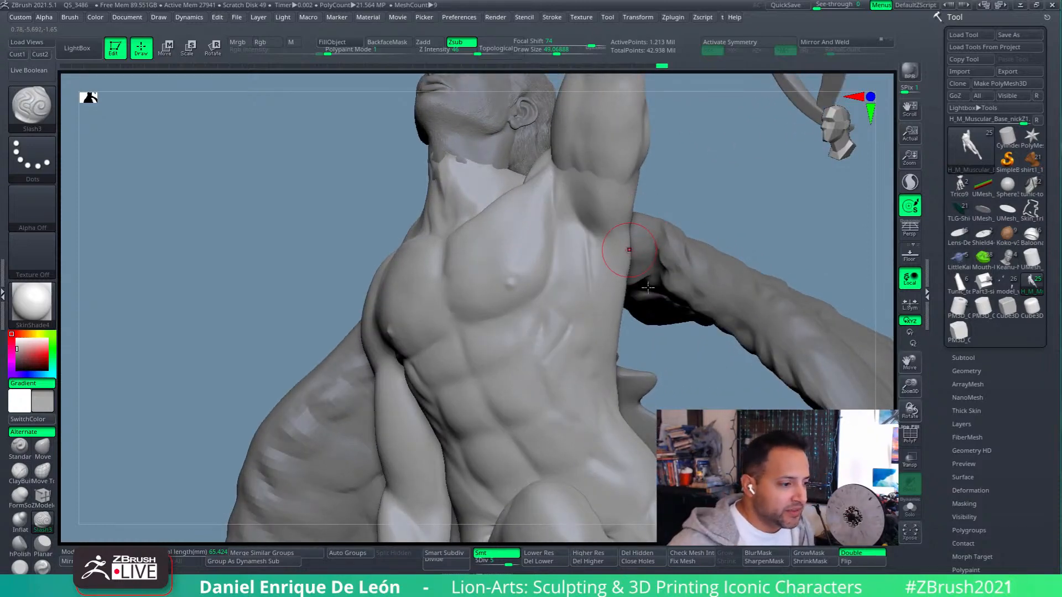
right_drag(607, 279, 633, 288)
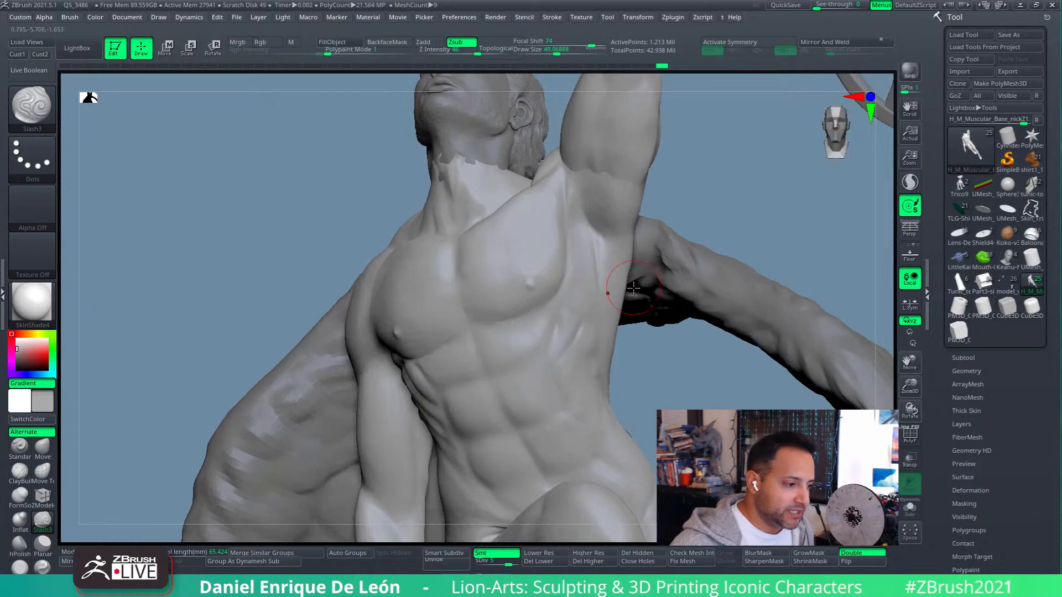
mouse_move(580, 308)
right_down()
mouse_move(585, 316)
mouse_move(578, 296)
mouse_move(569, 327)
right_up()
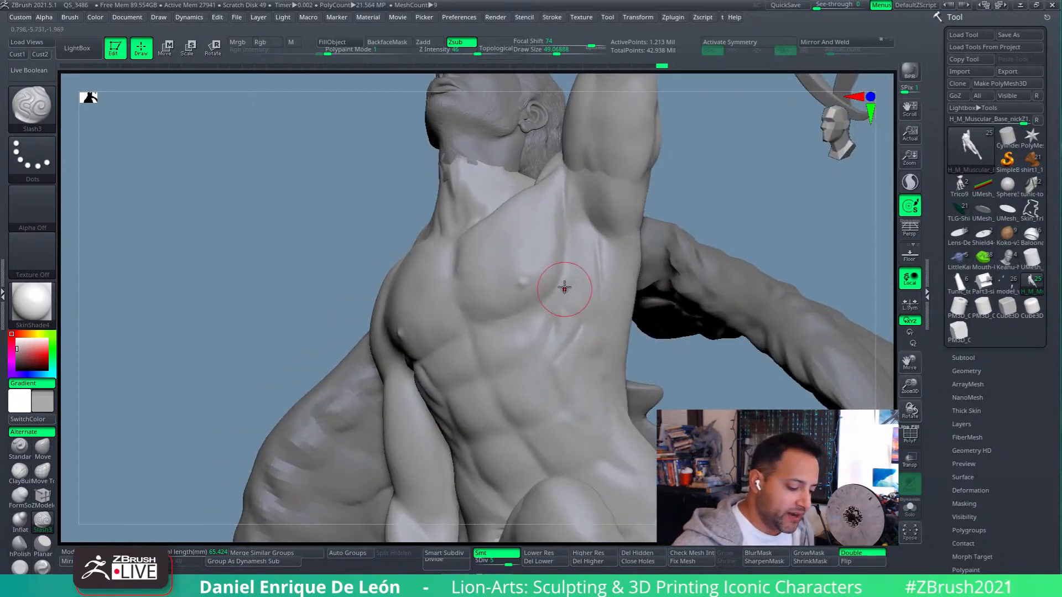
mouse_move(569, 291)
right_down()
mouse_move(527, 321)
mouse_move(496, 332)
mouse_move(493, 322)
right_up()
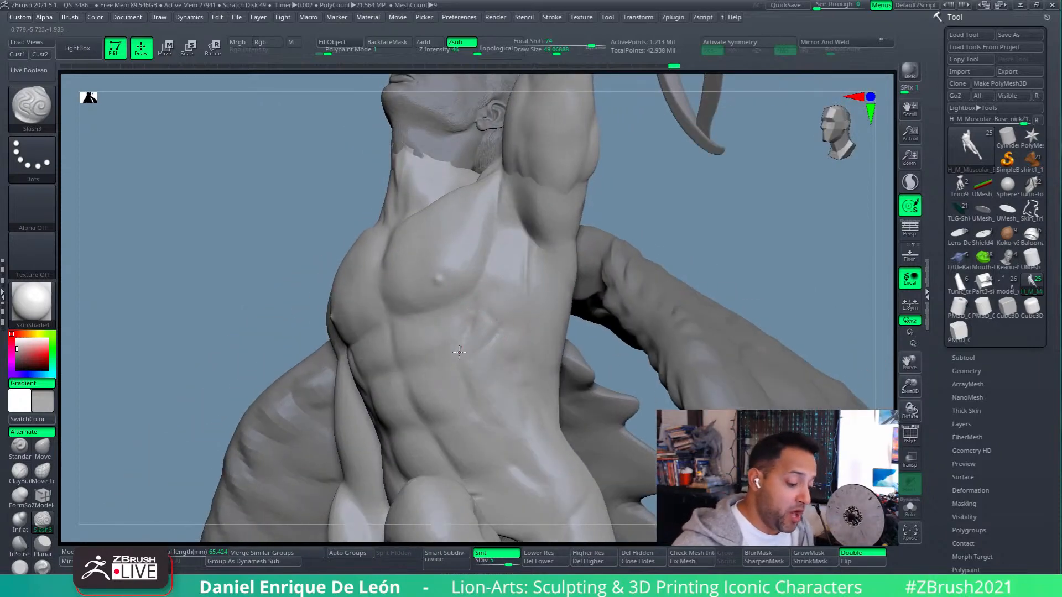
mouse_move(486, 337)
right_down()
mouse_move(514, 317)
mouse_move(481, 313)
mouse_move(495, 327)
mouse_move(507, 305)
right_up()
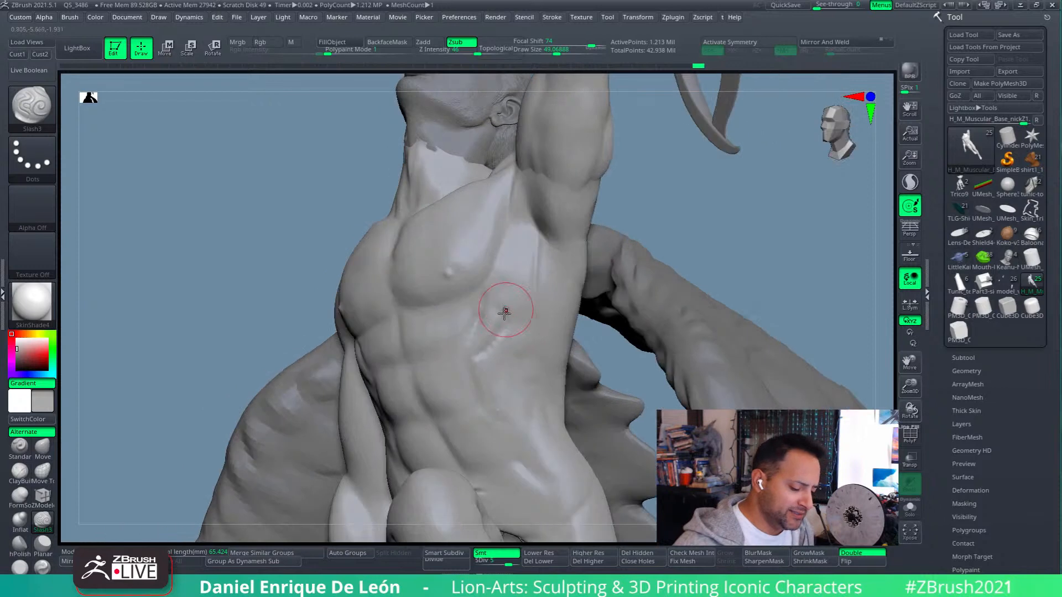
mouse_move(499, 326)
shift+mouse_down()
mouse_move(500, 297)
mouse_move(508, 303)
shift+mouse_up()
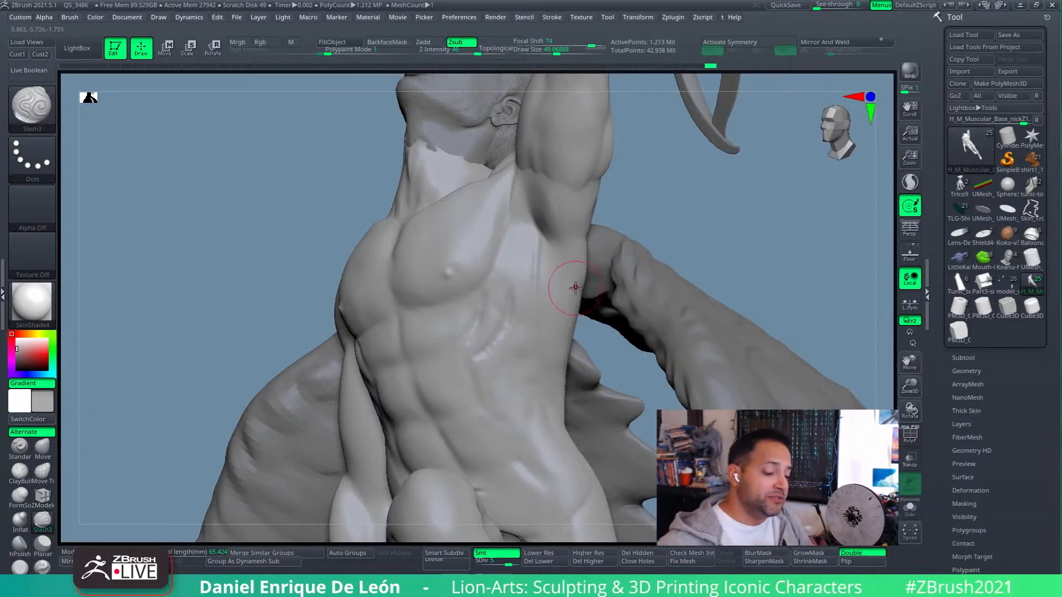
mouse_move(493, 301)
right_down()
mouse_move(594, 252)
mouse_move(522, 291)
mouse_move(534, 284)
right_up()
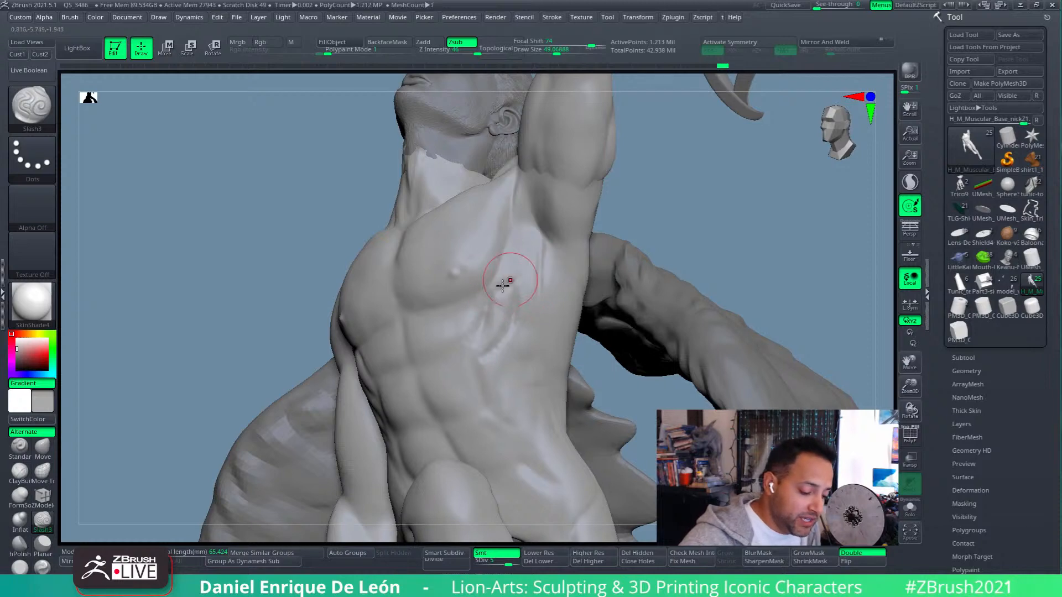
mouse_move(516, 277)
right_down()
mouse_move(576, 267)
mouse_move(613, 243)
mouse_move(514, 303)
right_up()
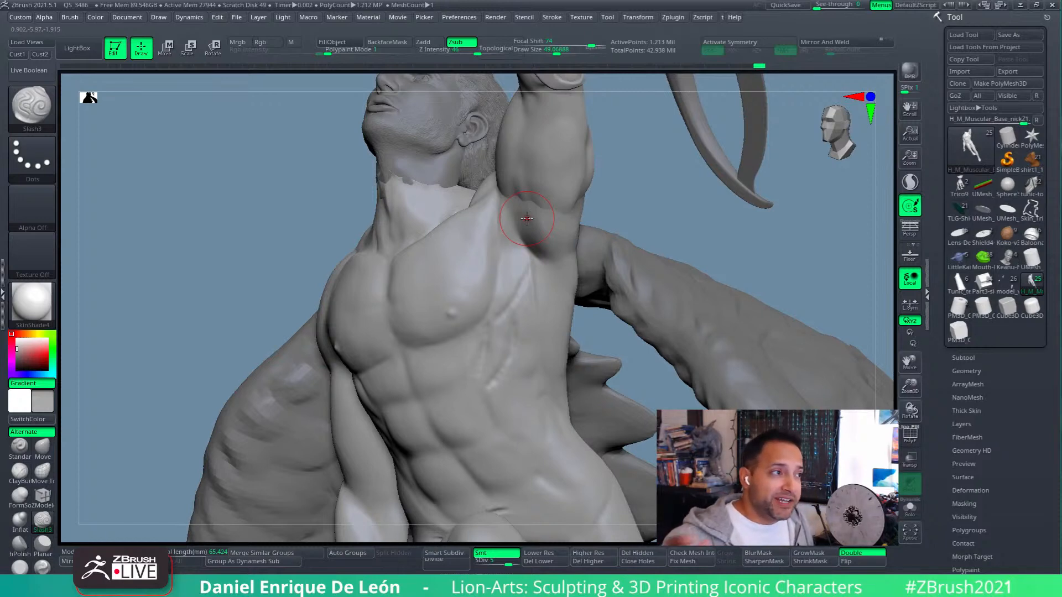
- Smooth the serratus grooves on the raised-arm side of the torso, blending them into the ribs
mouse_move(531, 283)
right_down()
mouse_move(520, 272)
mouse_move(535, 226)
right_up()
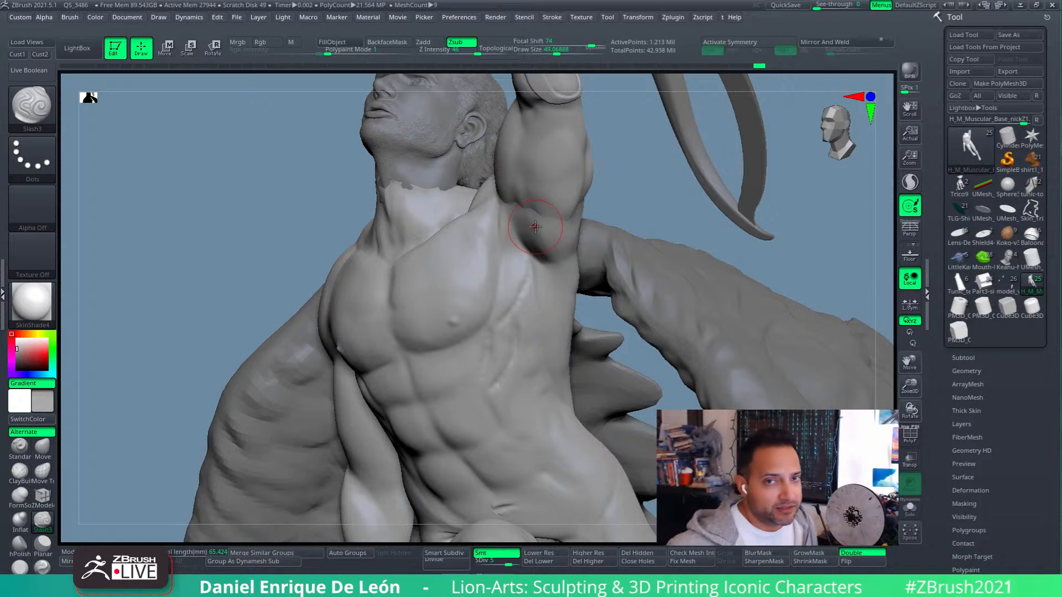
right_drag(537, 263, 597, 268)
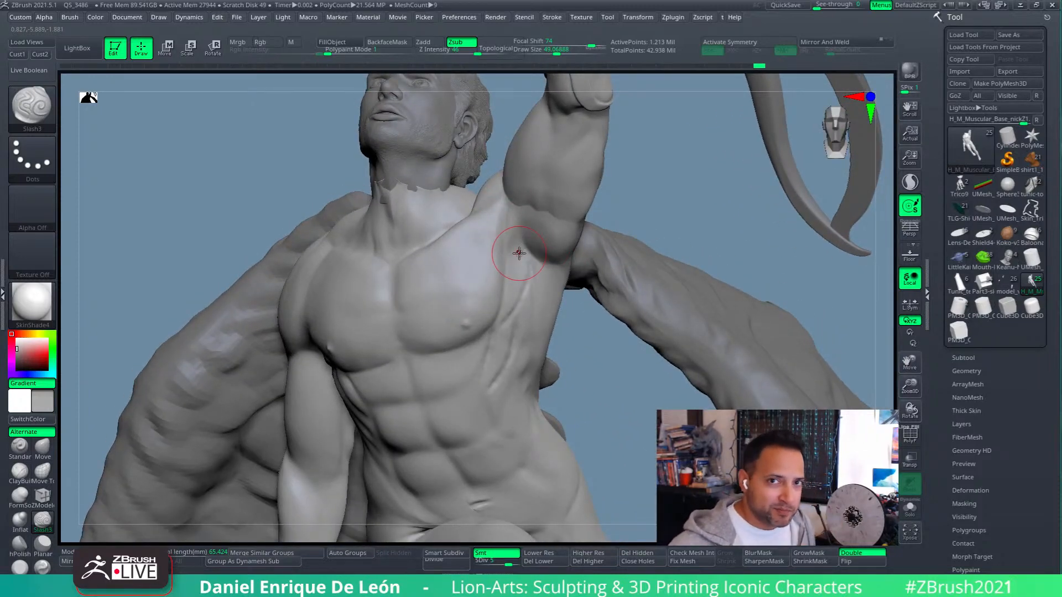
right_drag(564, 266, 536, 271)
alt+right_drag(537, 270, 537, 249)
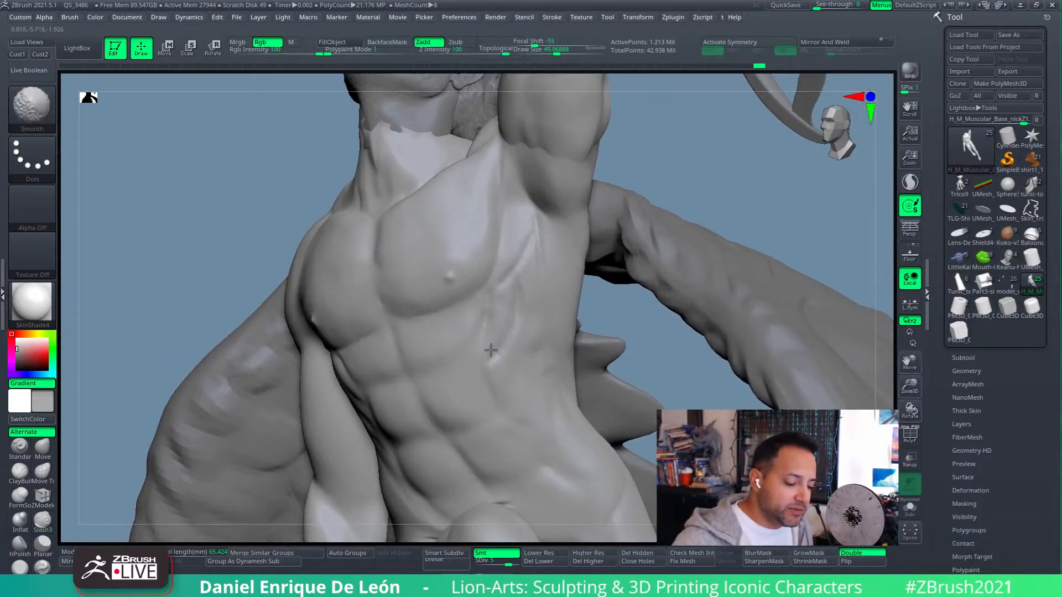
mouse_move(500, 334)
right_down()
mouse_move(526, 301)
mouse_move(505, 308)
right_up()
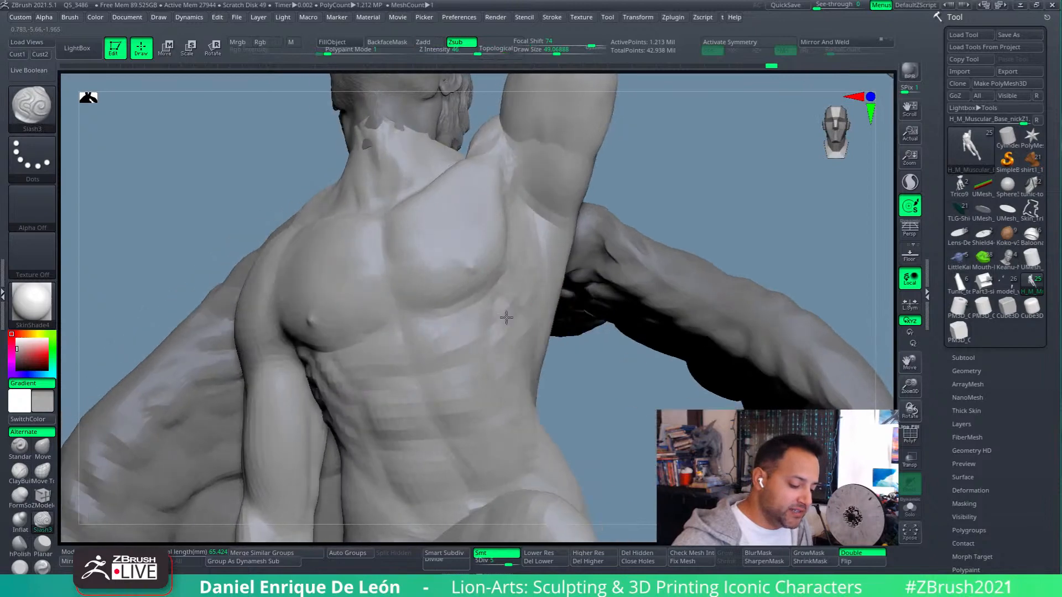
mouse_move(491, 374)
right_down()
mouse_move(502, 367)
mouse_move(473, 354)
mouse_move(515, 381)
mouse_move(542, 376)
mouse_move(531, 271)
mouse_move(562, 264)
mouse_move(540, 287)
right_up()
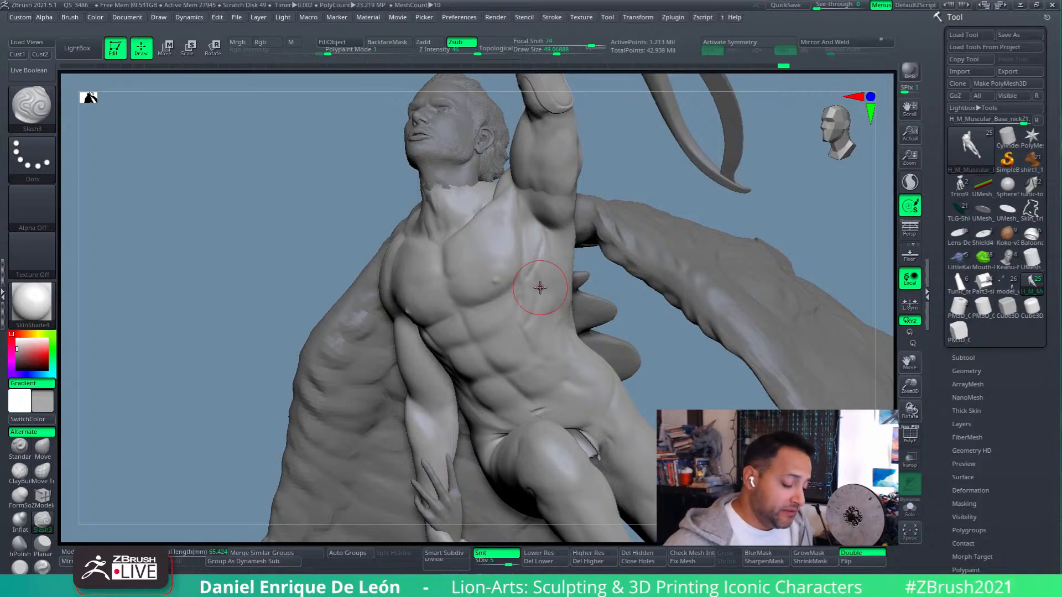
mouse_move(540, 288)
right_down()
mouse_move(554, 305)
mouse_move(554, 268)
mouse_move(566, 308)
mouse_move(552, 268)
mouse_move(557, 277)
right_up()
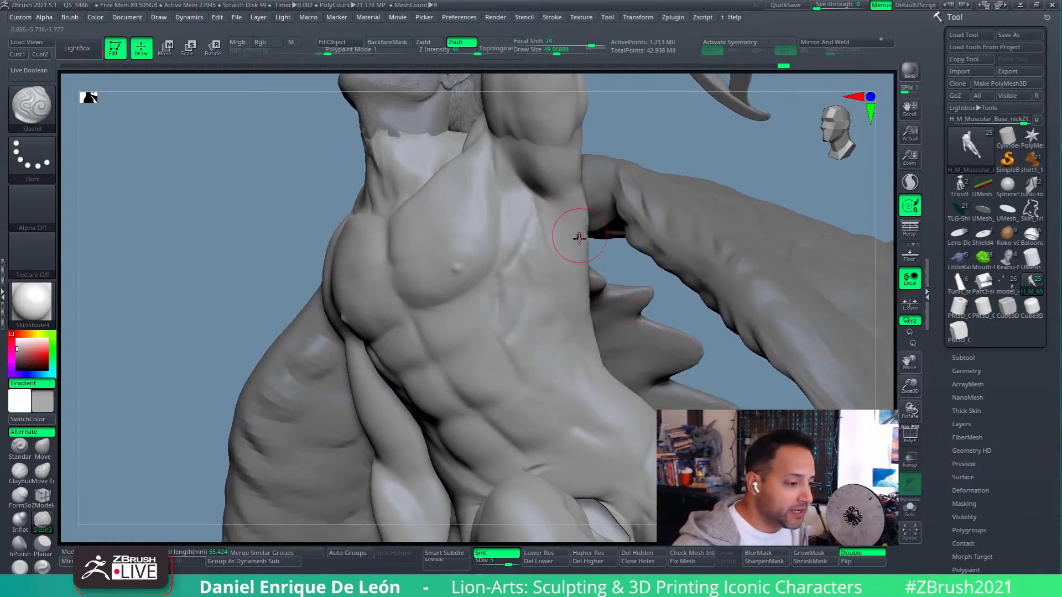
mouse_move(569, 340)
right_down()
mouse_move(559, 253)
mouse_move(525, 289)
right_up()
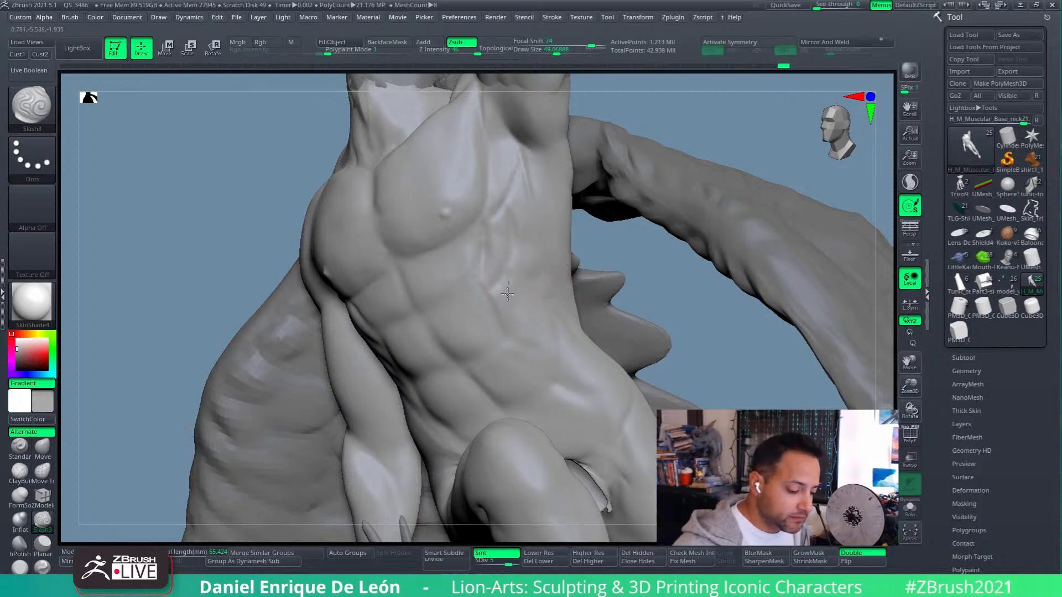
- Carve further serratus grooves between the raised-arm pectoral and the lower ribs with Slash3
right_drag(517, 229, 515, 293)
drag(502, 300, 529, 278)
mouse_move(531, 260)
right_down()
mouse_move(562, 267)
mouse_move(579, 255)
right_up()
mouse_move(548, 294)
right_down()
mouse_move(582, 270)
mouse_move(539, 284)
mouse_move(524, 273)
mouse_move(547, 199)
right_up()
mouse_move(539, 204)
mouse_down()
mouse_move(520, 218)
mouse_move(562, 211)
mouse_move(527, 211)
mouse_move(537, 231)
mouse_up()
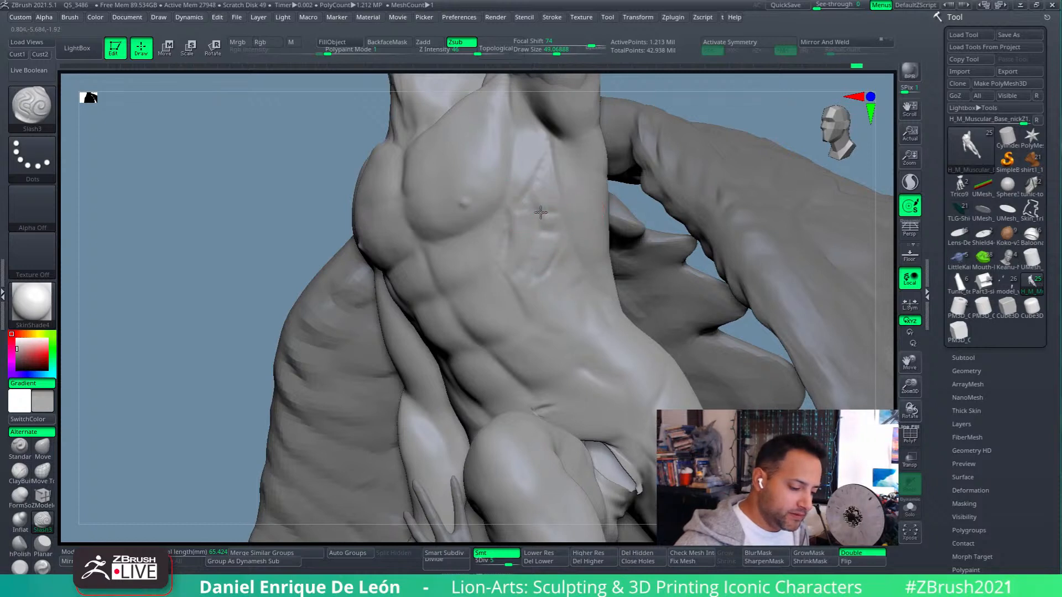
right_drag(630, 257, 615, 259)
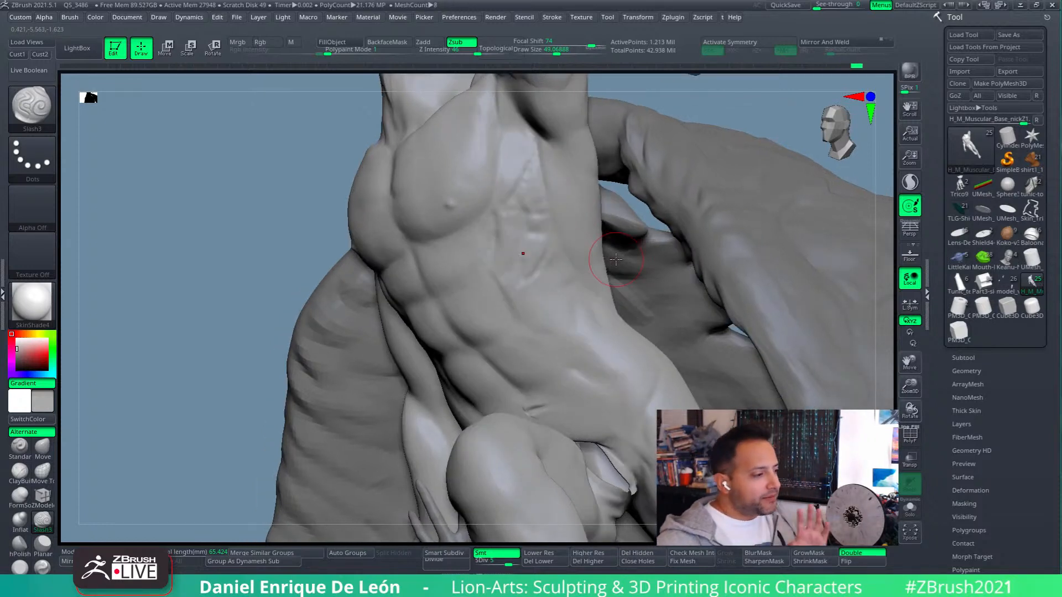
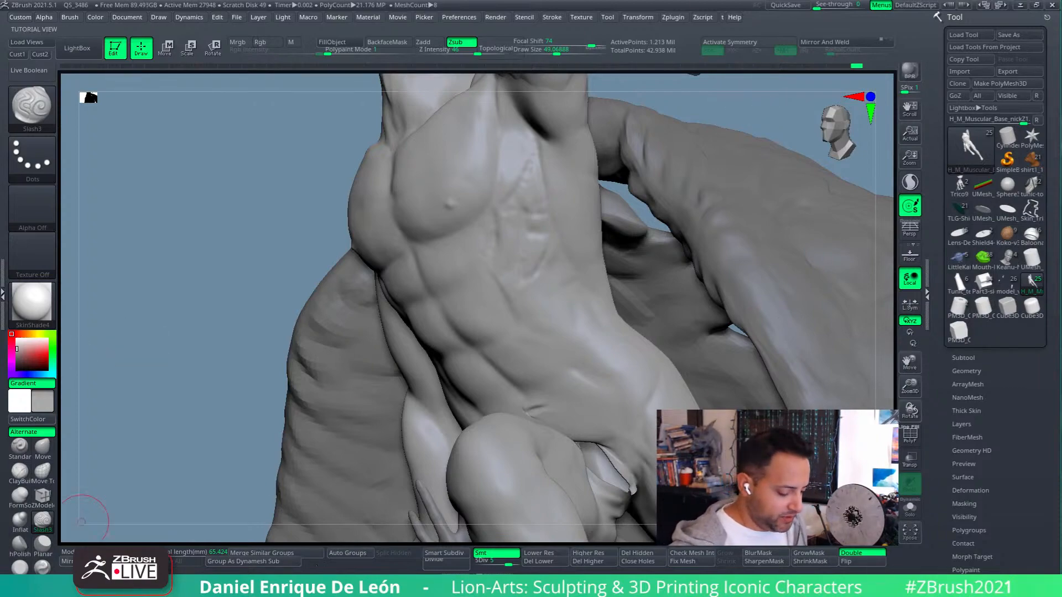
- Switch to the IMG_6726.jpg torso reference in Photoshop, undo its horizontal flip, study the chest and serratus, and move the image aside
click(425, 549)
key(alt+Tab)
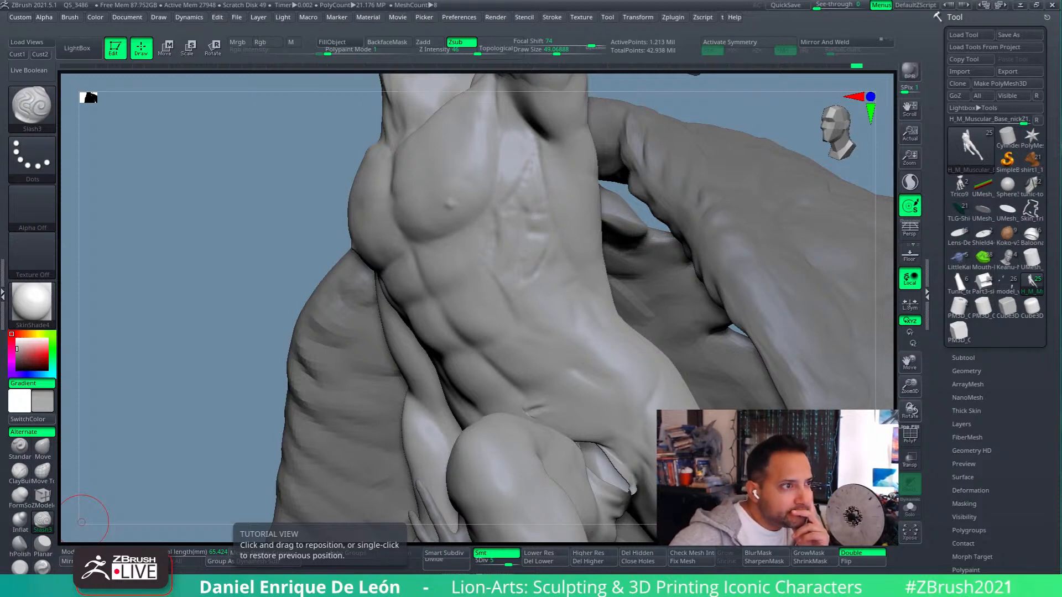
key(alt+Tab)
drag(581, 114, 561, 119)
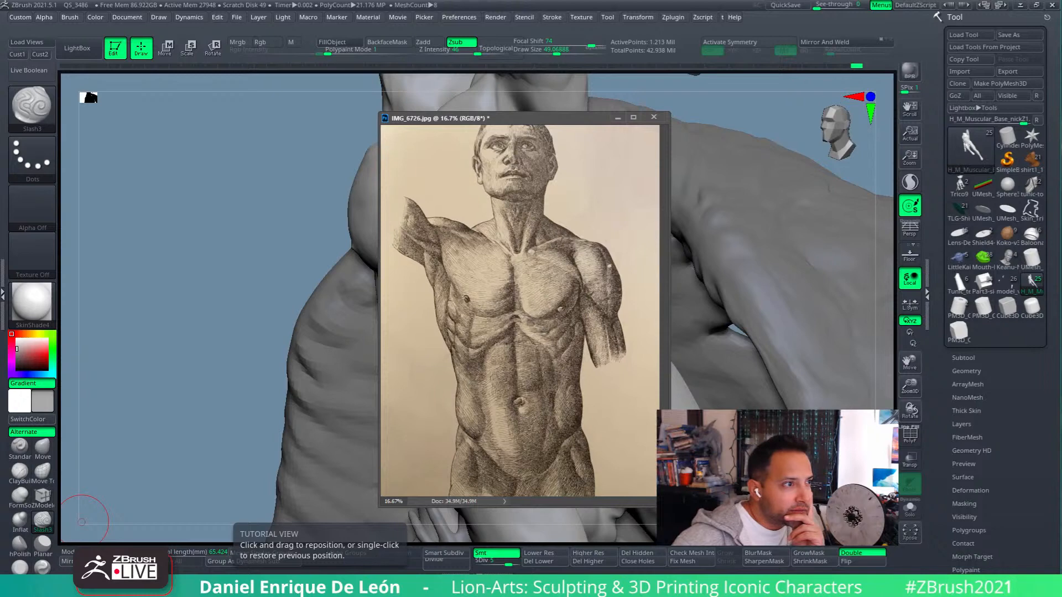
key(ctrl+z)
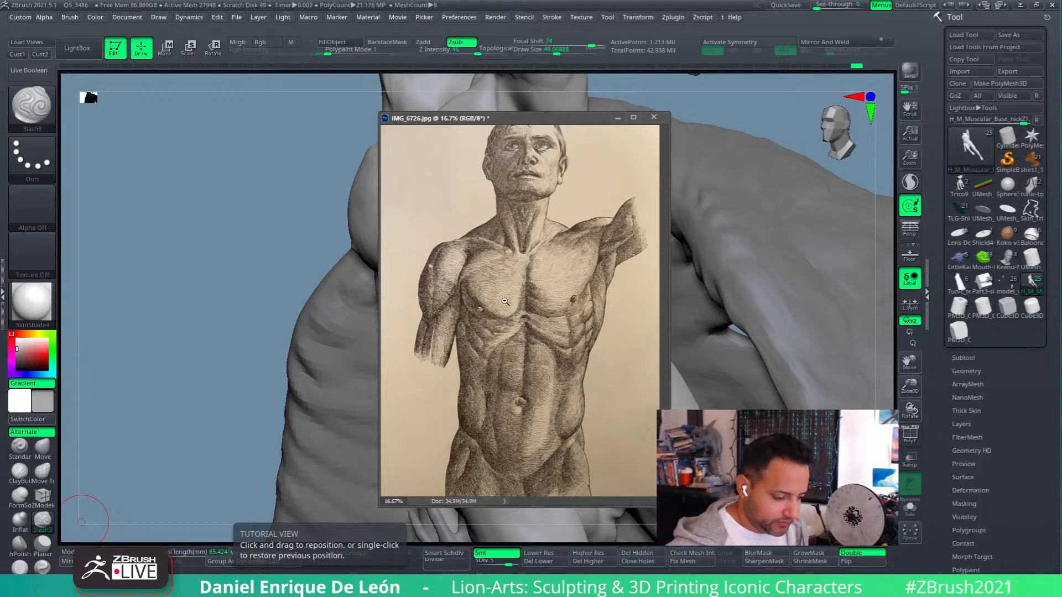
alt+click(524, 272)
click(523, 272)
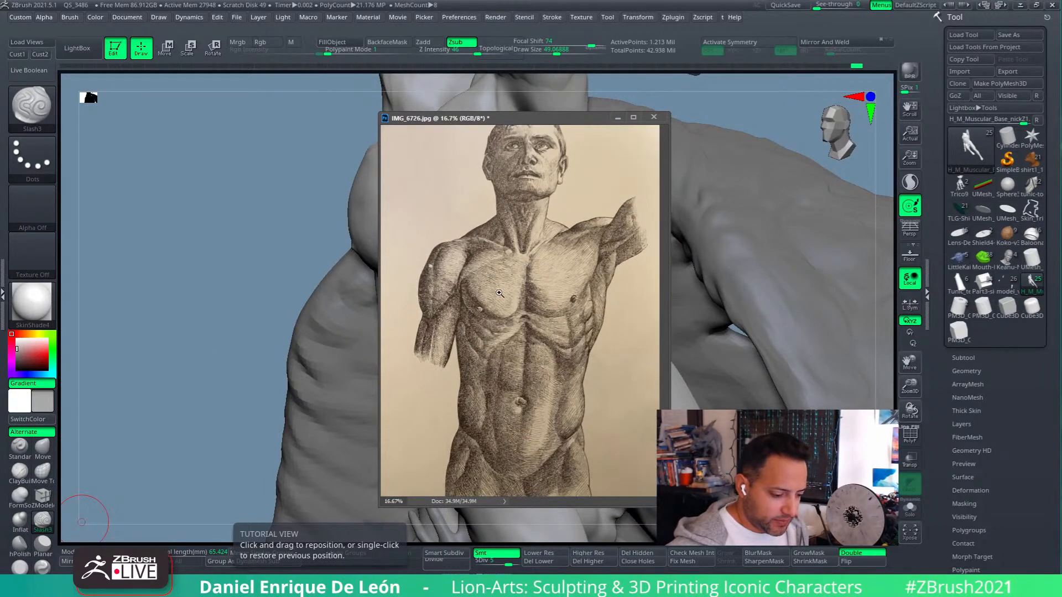
drag(557, 117, 1061, 6)
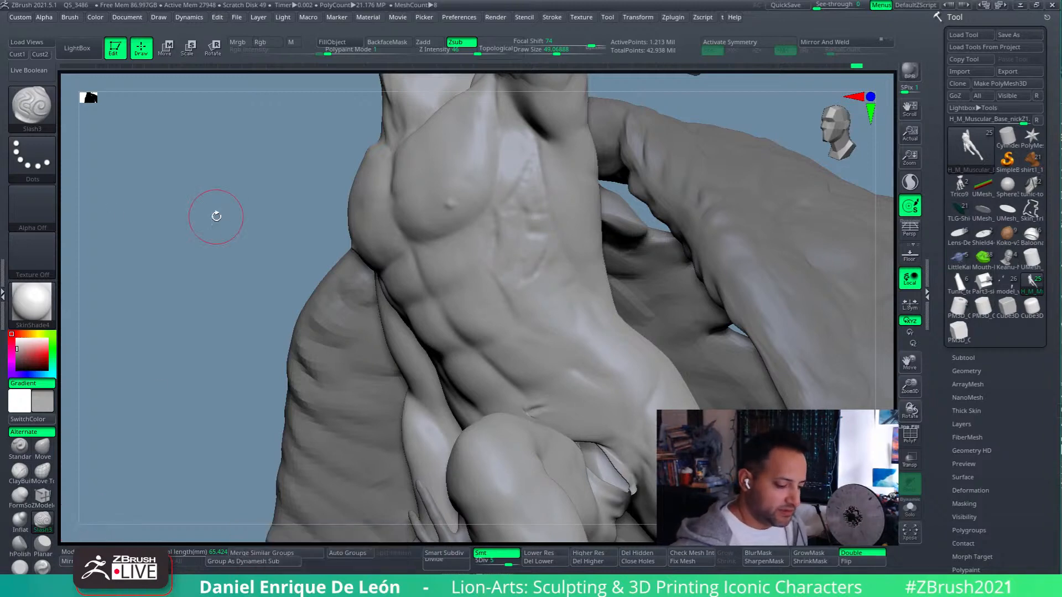
- Smooth the serratus grooves beside and below the raised-arm pectoral until they blend into the ribs
mouse_move(531, 249)
right_down()
mouse_move(585, 268)
mouse_move(559, 249)
mouse_move(557, 220)
mouse_move(541, 243)
right_up()
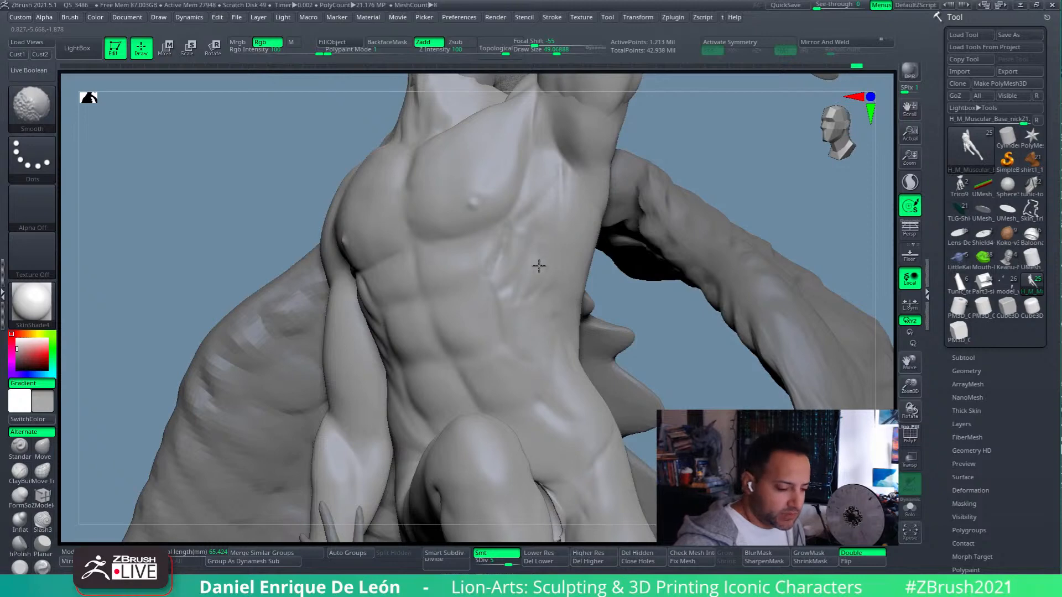
mouse_move(530, 297)
shift+mouse_down()
mouse_move(540, 306)
mouse_move(497, 305)
mouse_move(505, 235)
shift+mouse_up()
mouse_move(521, 270)
right_down()
mouse_move(587, 270)
mouse_move(554, 247)
right_up()
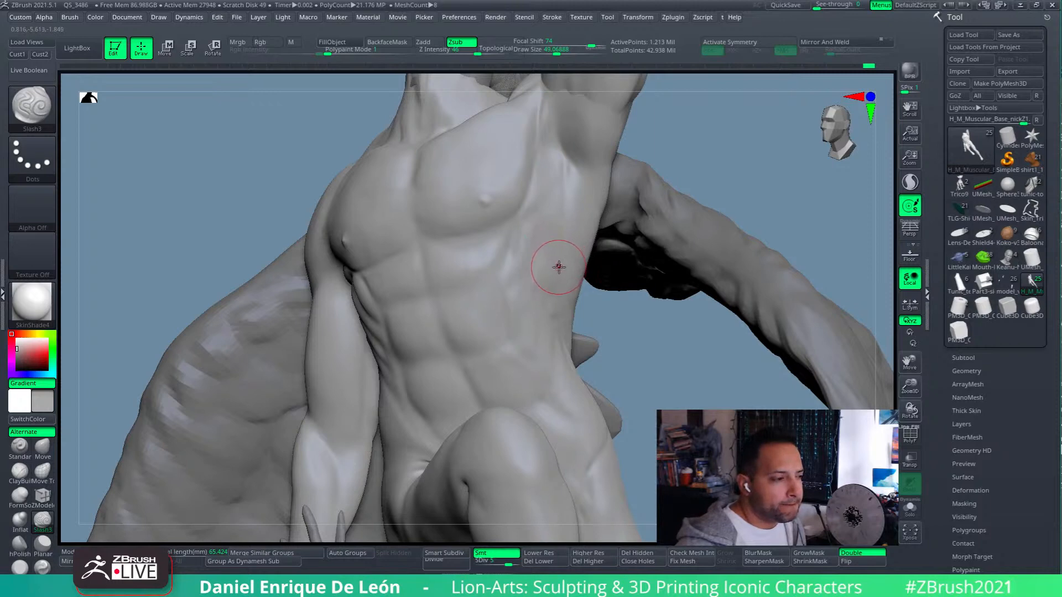
mouse_move(550, 247)
right_down()
mouse_move(551, 235)
mouse_move(531, 251)
mouse_move(543, 255)
right_up()
shift+drag(520, 212, 509, 255)
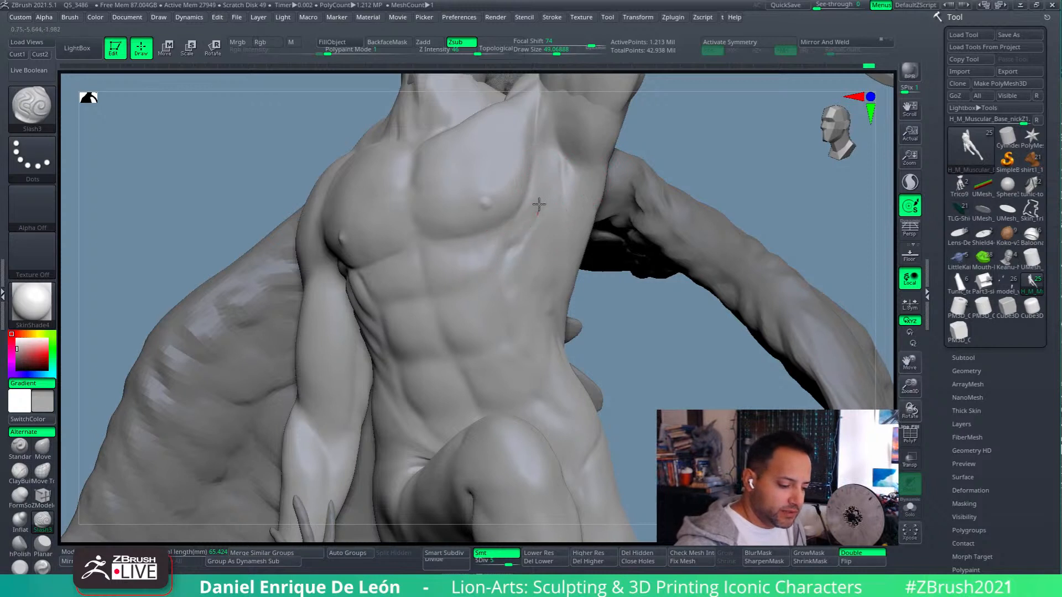
- Recarve the crease along the outer edge of the raised-arm pectoral, from the upper ribs toward the armpit, with Slash3
drag(562, 141, 565, 178)
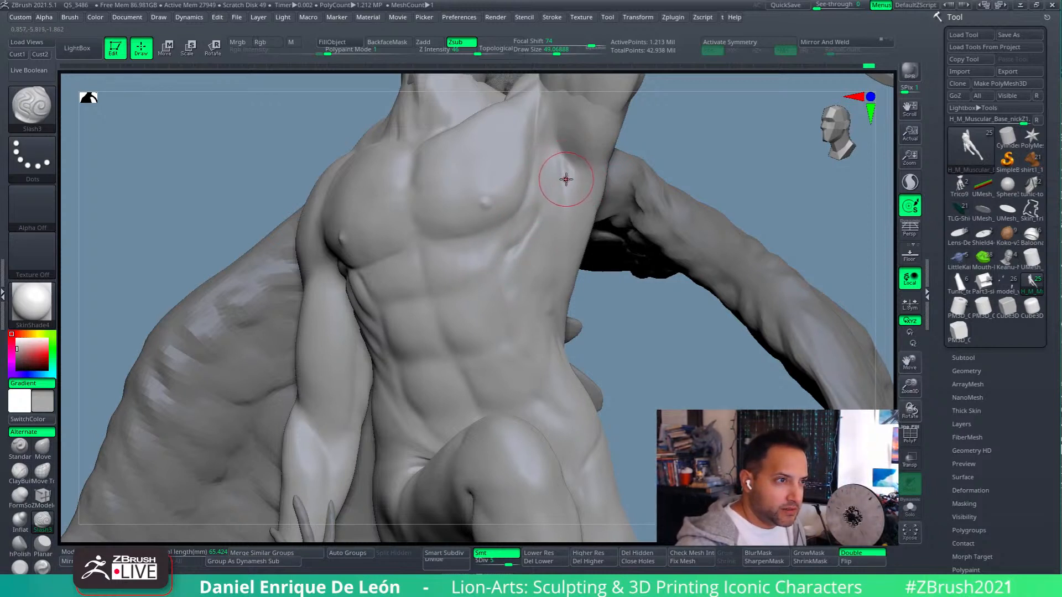
mouse_move(522, 223)
shift+mouse_down()
mouse_move(524, 238)
mouse_move(533, 195)
shift+mouse_up()
drag(504, 247, 526, 199)
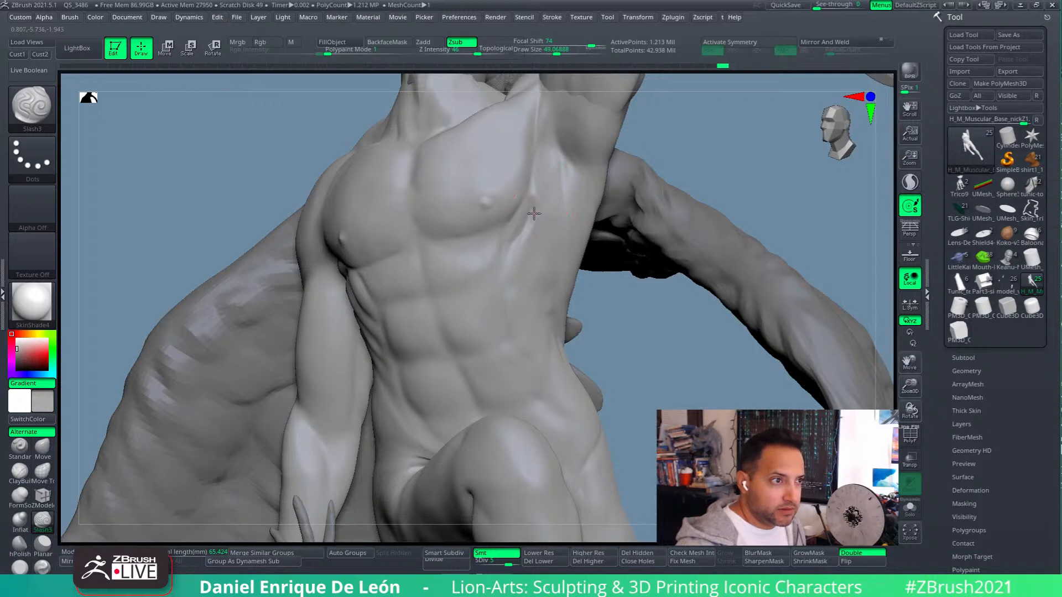
drag(550, 186, 555, 174)
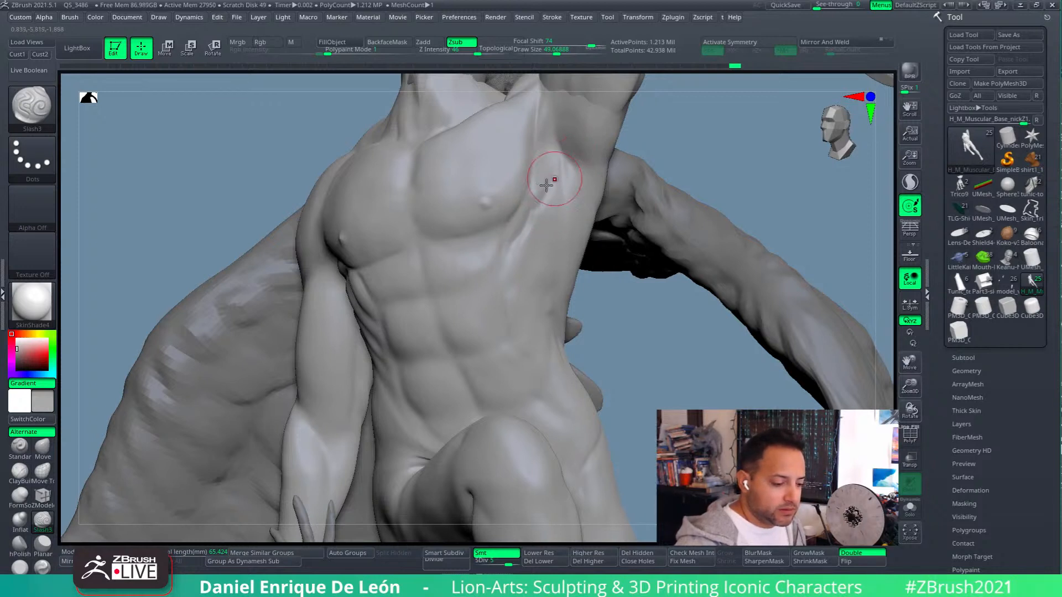
drag(522, 232, 556, 174)
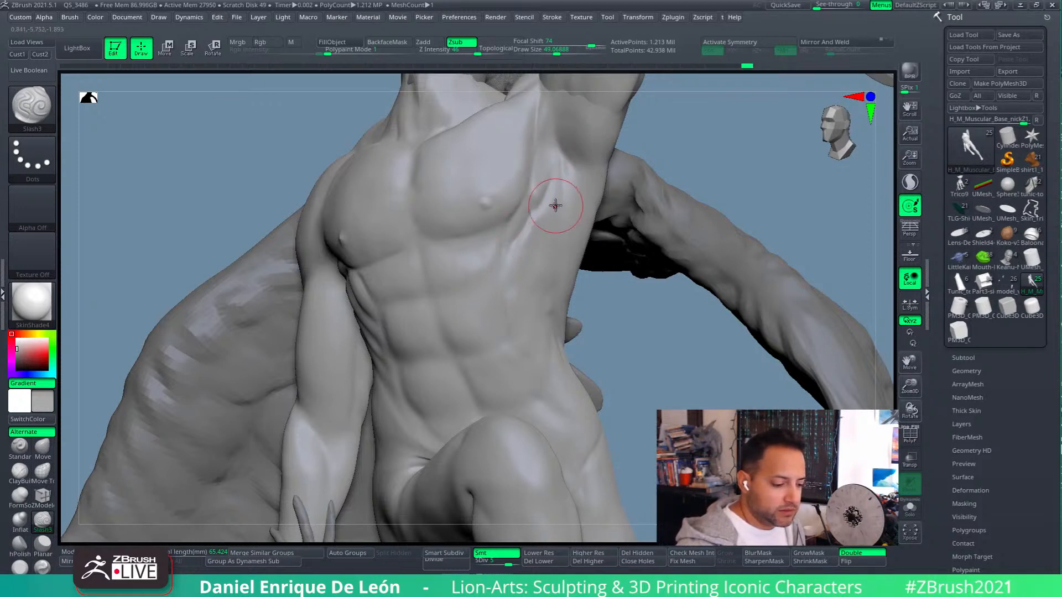
drag(562, 244, 564, 207)
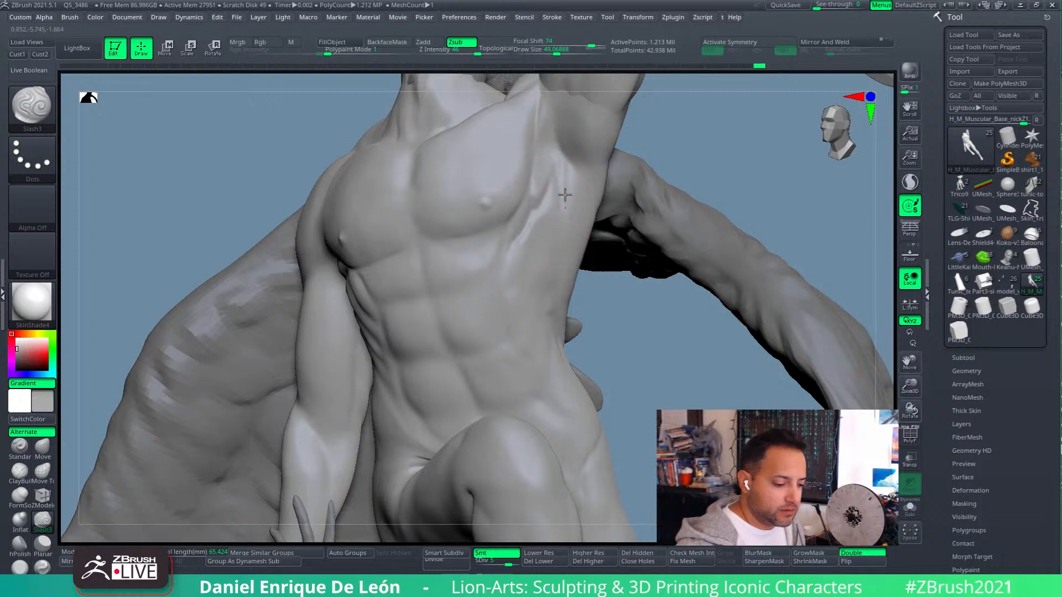
drag(559, 168, 559, 148)
drag(563, 196, 558, 147)
drag(527, 207, 553, 147)
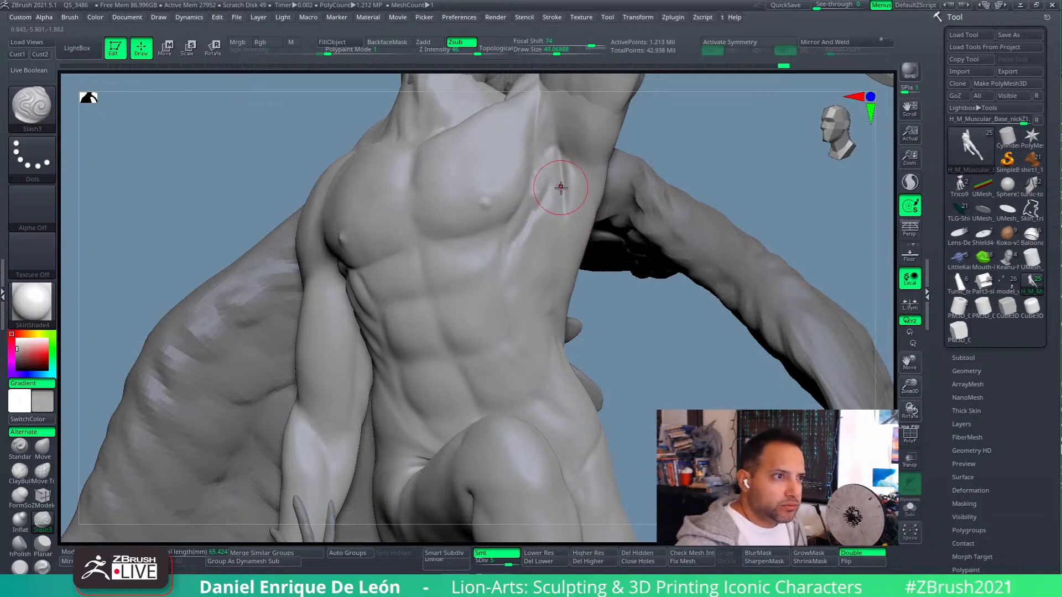
shift+drag(565, 199, 555, 159)
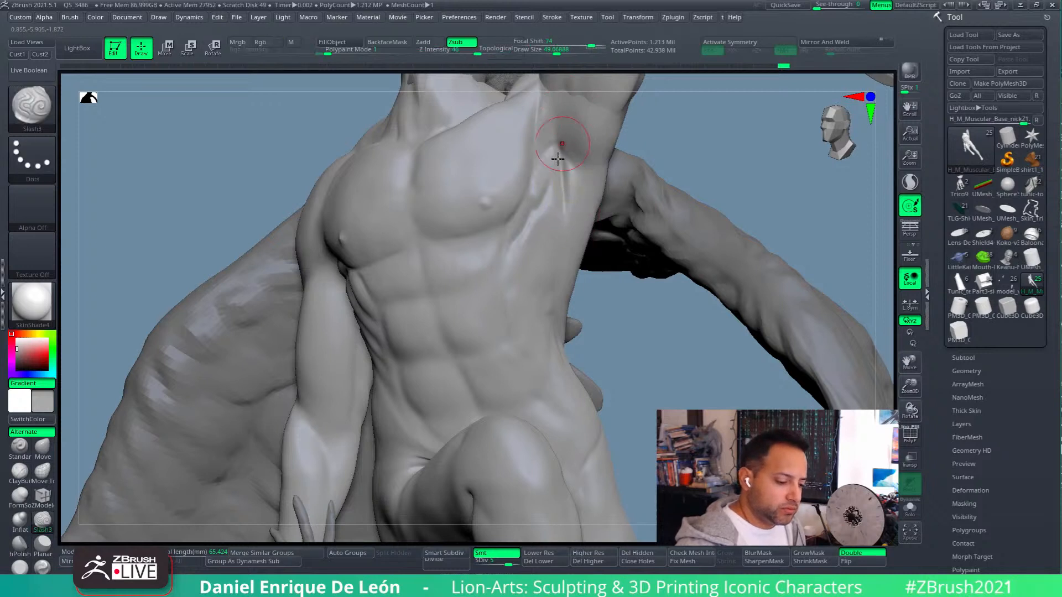
right_drag(561, 199, 569, 206)
key(ctrl+z)
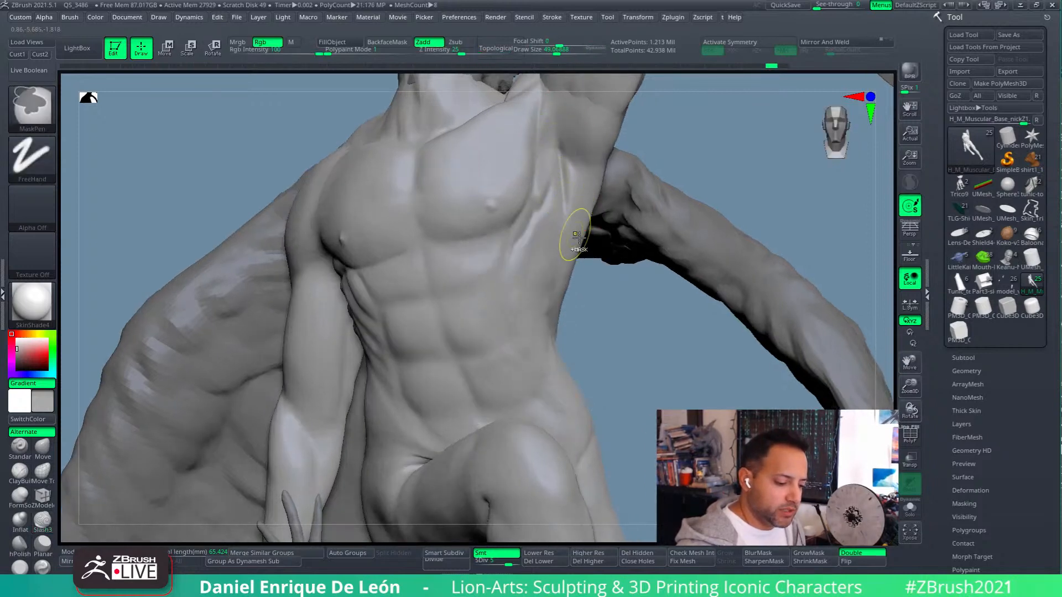
key(ctrl+z)
key(ctrl+z)
- Soften the crease beside the raised-arm pectoral and carve a long diagonal line from below the armpit down the flank
mouse_move(558, 200)
shift+mouse_down()
mouse_move(552, 172)
mouse_move(547, 209)
mouse_move(546, 199)
shift+mouse_up()
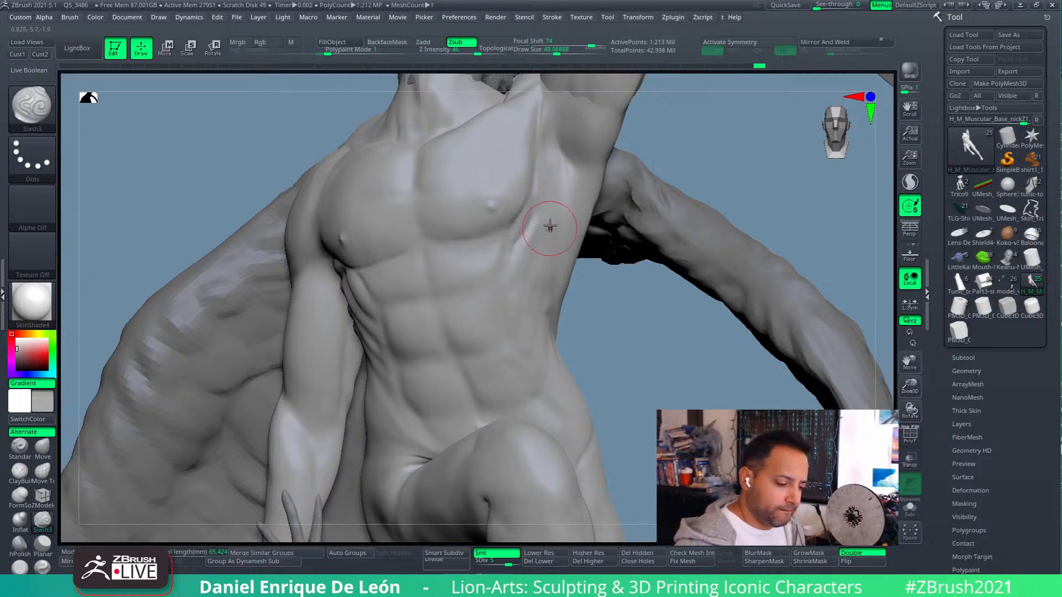
right_drag(548, 226, 540, 184)
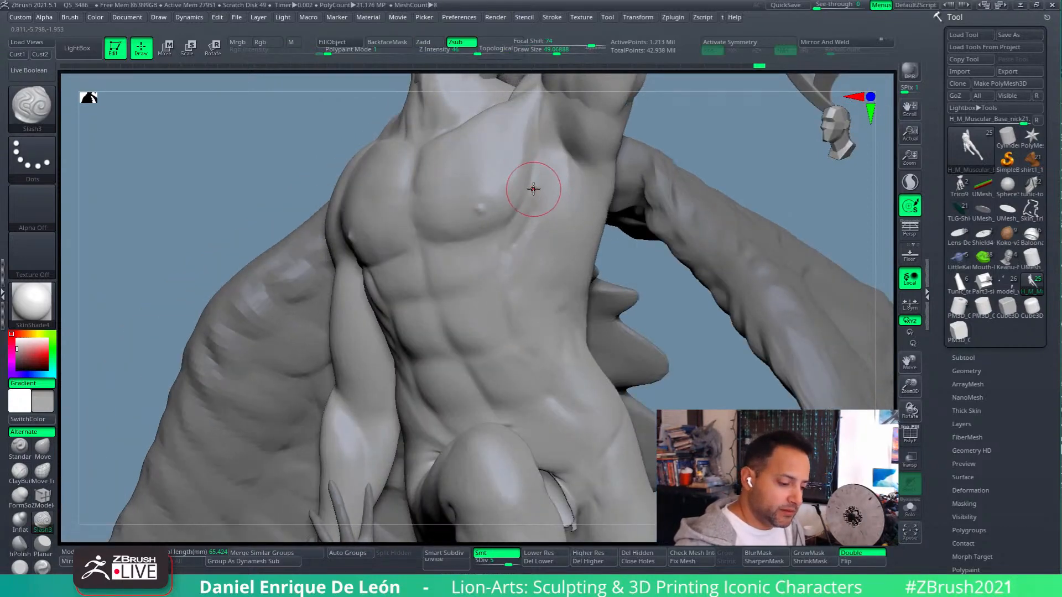
drag(551, 227, 543, 150)
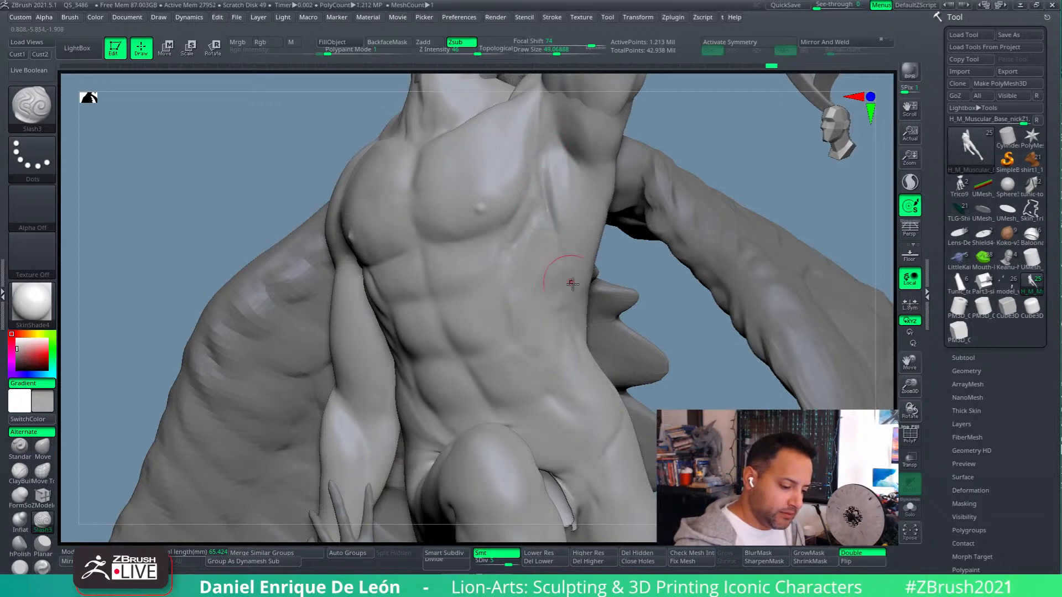
right_drag(555, 224, 548, 172)
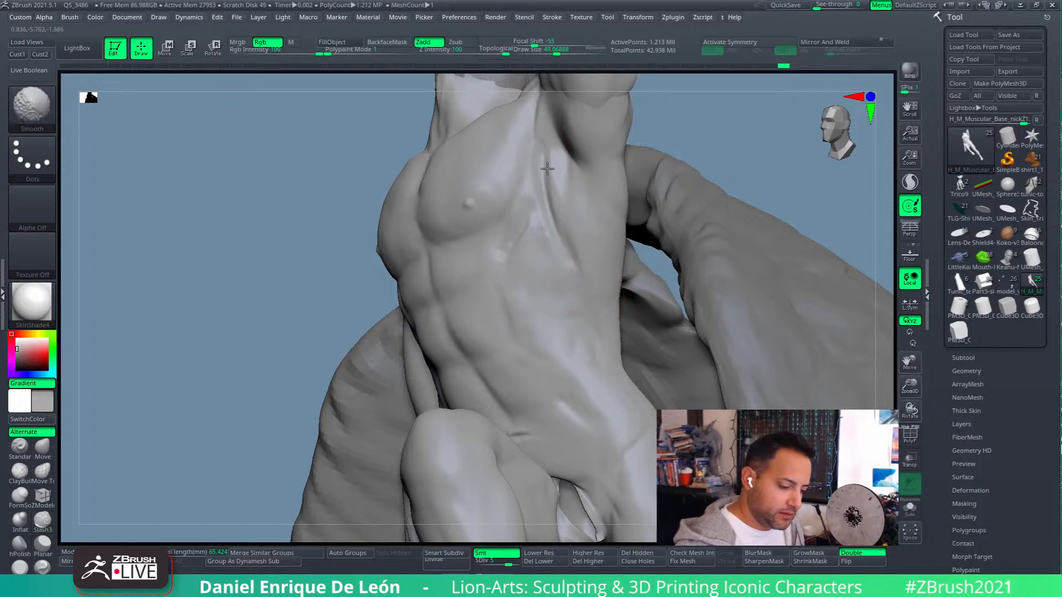
key(ctrl+z)
key(ctrl+z)
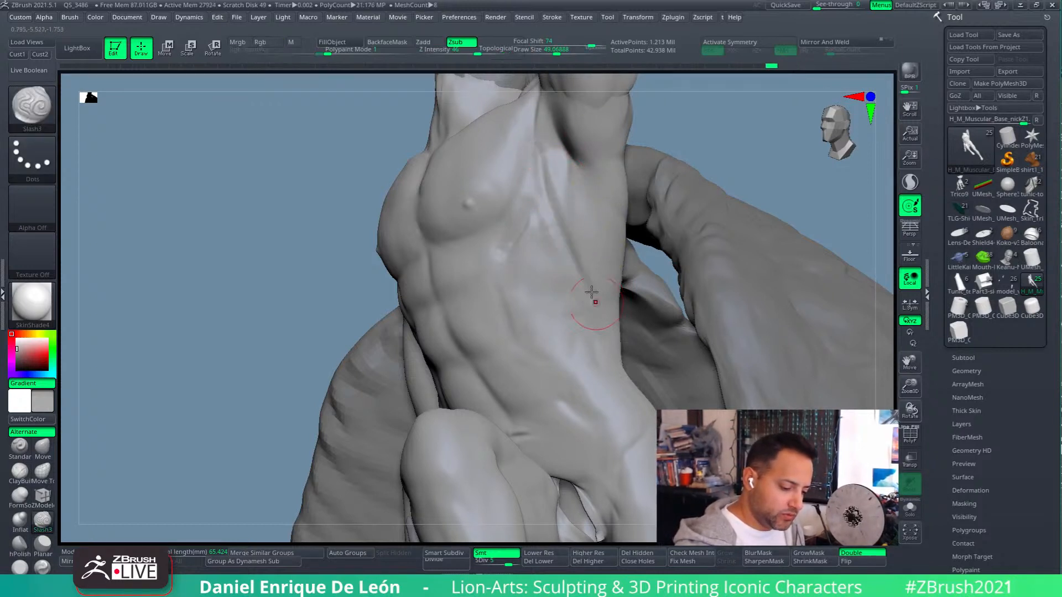
key(shift)
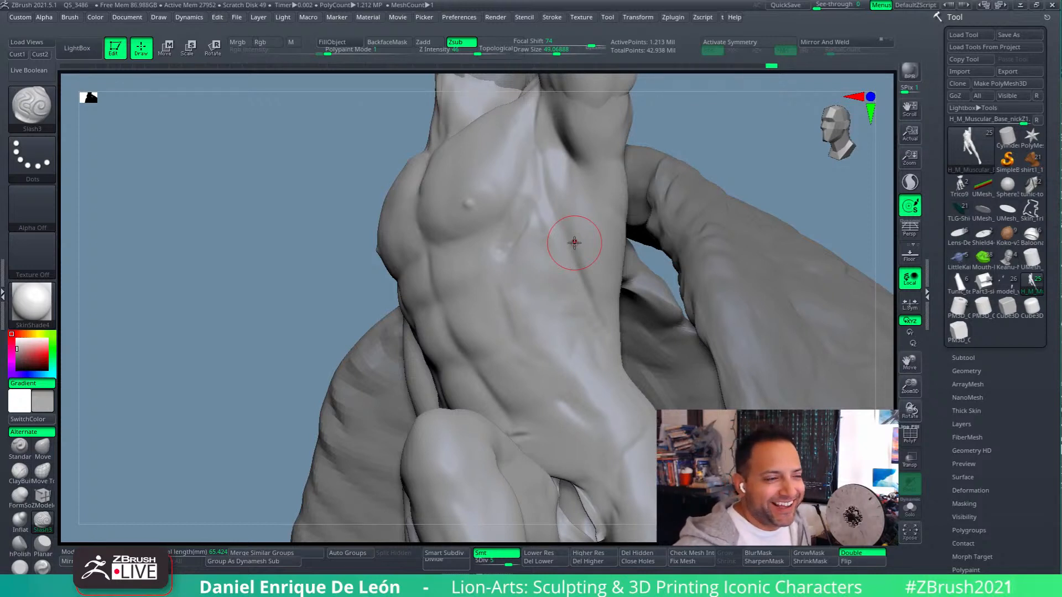
- Smooth the serratus area below the raised-arm pectoral and the diagonal flank crease
mouse_move(545, 215)
right_down()
mouse_move(584, 213)
mouse_move(575, 218)
mouse_move(573, 204)
mouse_move(538, 237)
right_up()
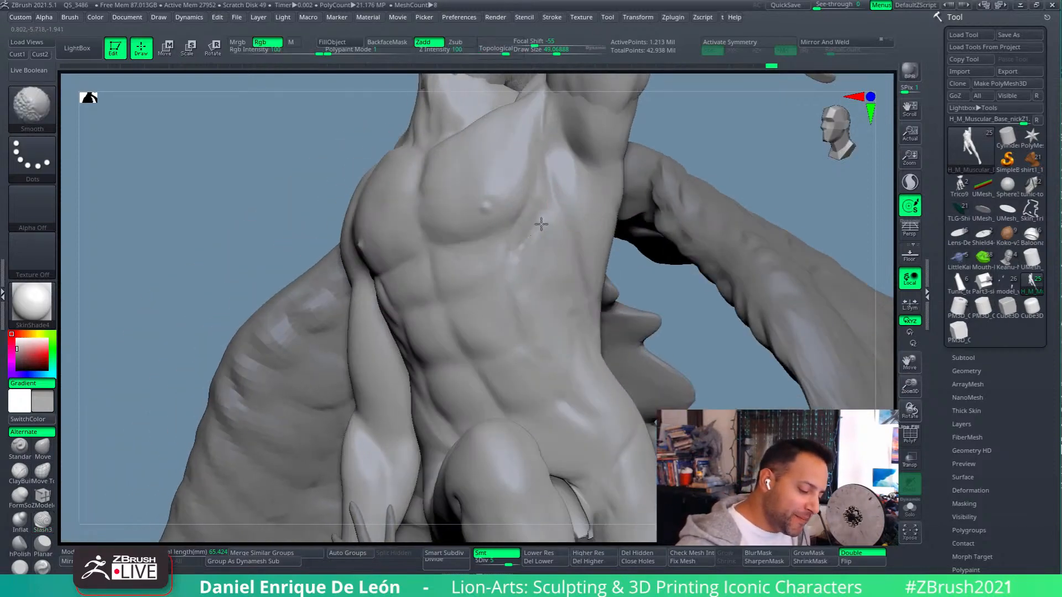
shift+drag(526, 243, 540, 263)
shift+drag(569, 212, 576, 308)
mouse_move(576, 243)
right_down()
mouse_move(603, 253)
mouse_move(592, 237)
mouse_move(590, 265)
mouse_move(614, 256)
right_up()
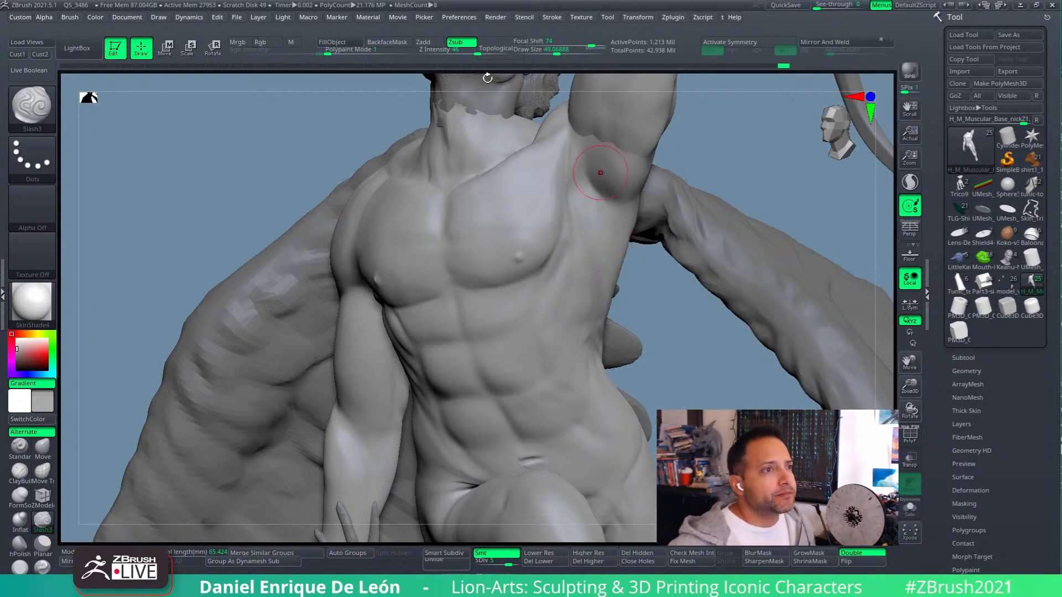
- Carve a crease with Slash3 from the raised arm's armpit hollow down the outer side of the torso, defining the latissimus edge
mouse_move(983, 234)
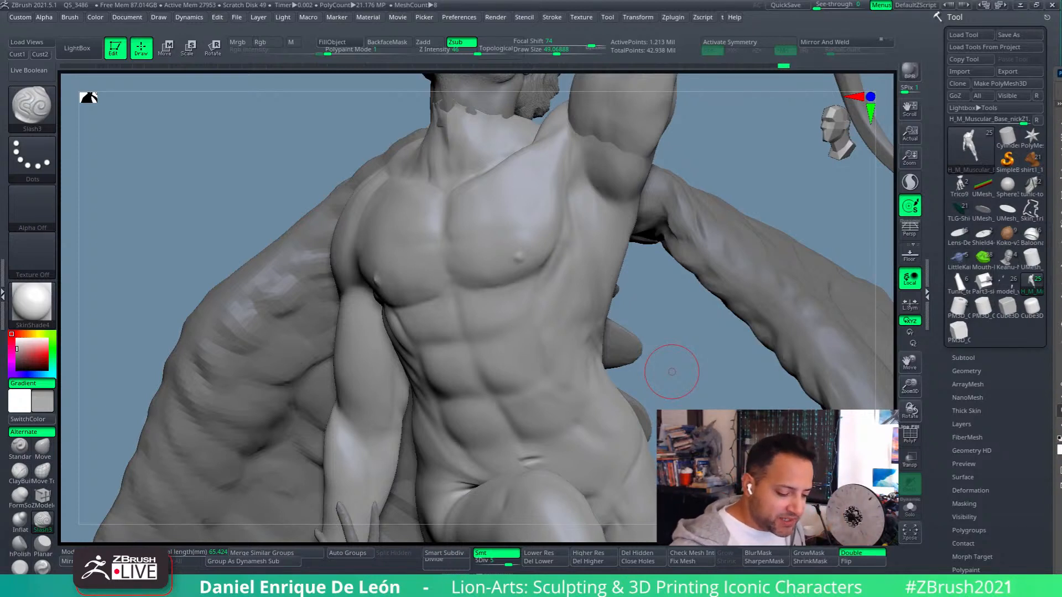
drag(675, 367, 725, 398)
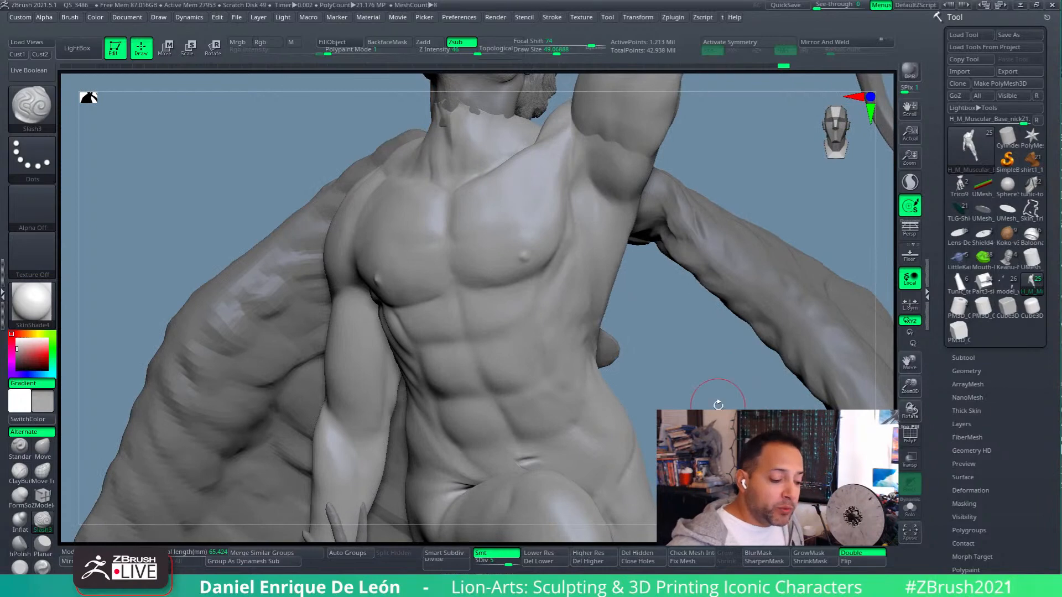
mouse_move(575, 301)
right_down()
mouse_move(568, 264)
mouse_move(577, 273)
mouse_move(626, 246)
mouse_move(614, 300)
mouse_move(596, 286)
mouse_move(630, 256)
mouse_move(612, 237)
mouse_move(669, 208)
mouse_move(635, 193)
right_up()
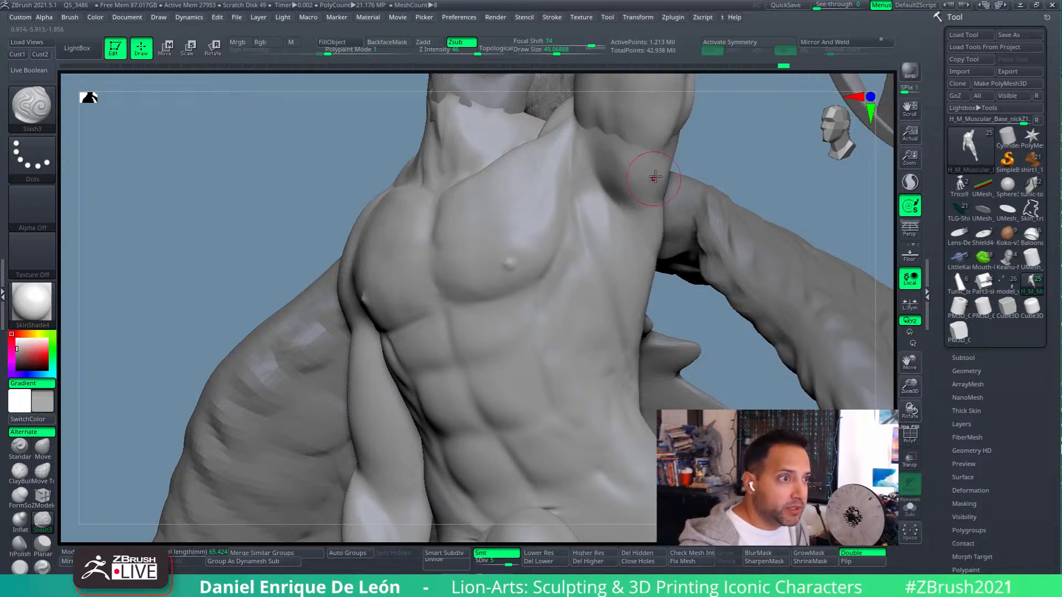
right_drag(609, 205, 614, 218)
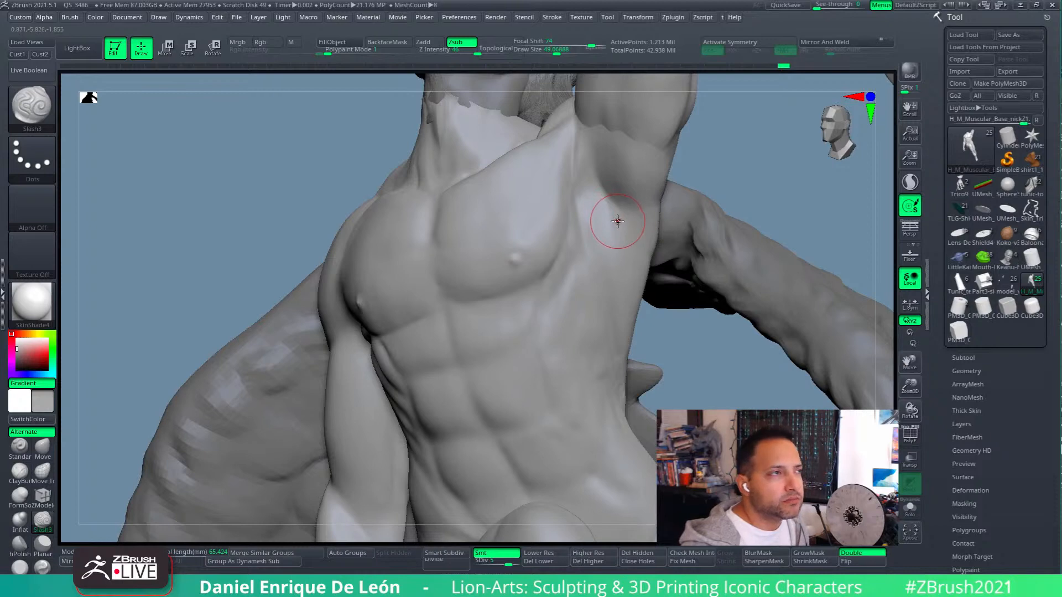
right_drag(617, 221, 608, 202)
drag(609, 198, 633, 271)
right_drag(642, 222, 617, 206)
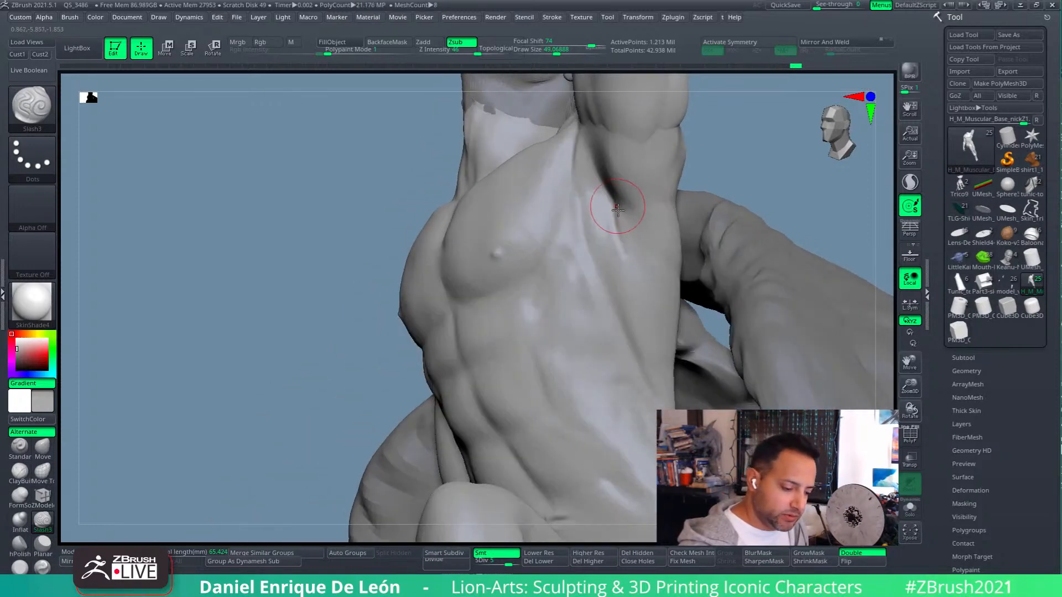
drag(615, 211, 653, 300)
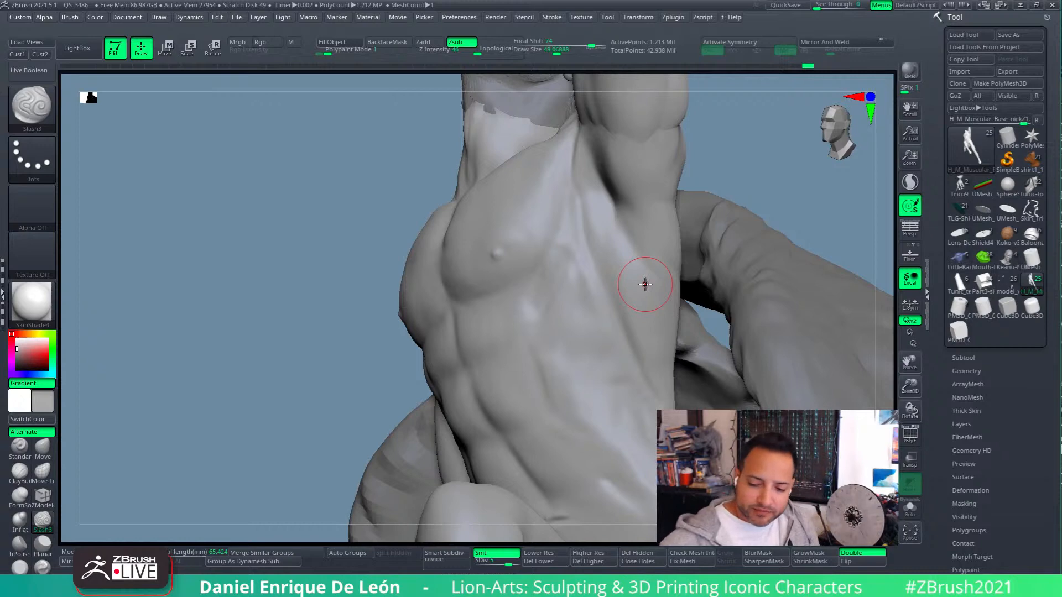
right_drag(637, 259, 641, 278)
right_drag(628, 232, 605, 196)
right_drag(663, 242, 654, 260)
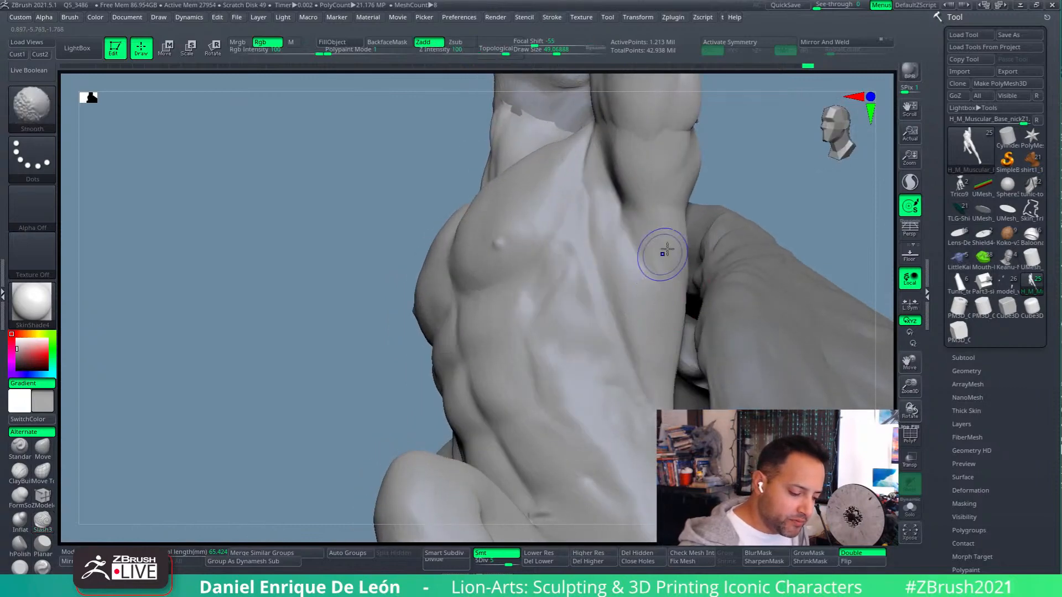
right_drag(636, 373, 633, 313)
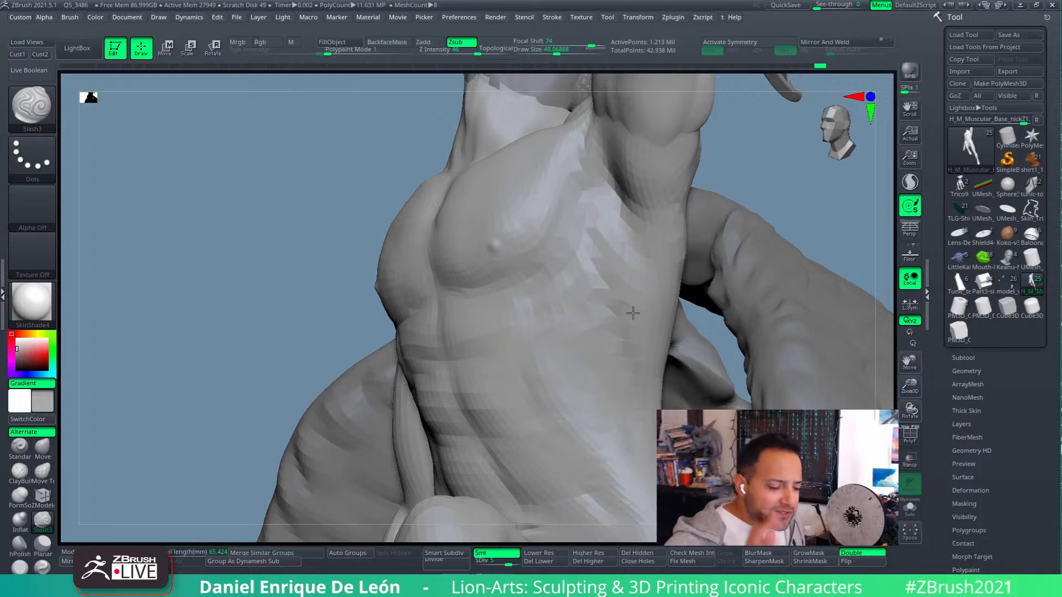
- Carve the crease along the outer edge of the raised-arm pectoral with Slash3, running from the upper ribs up toward the armpit
mouse_move(620, 328)
right_down()
mouse_move(630, 286)
mouse_move(616, 215)
right_up()
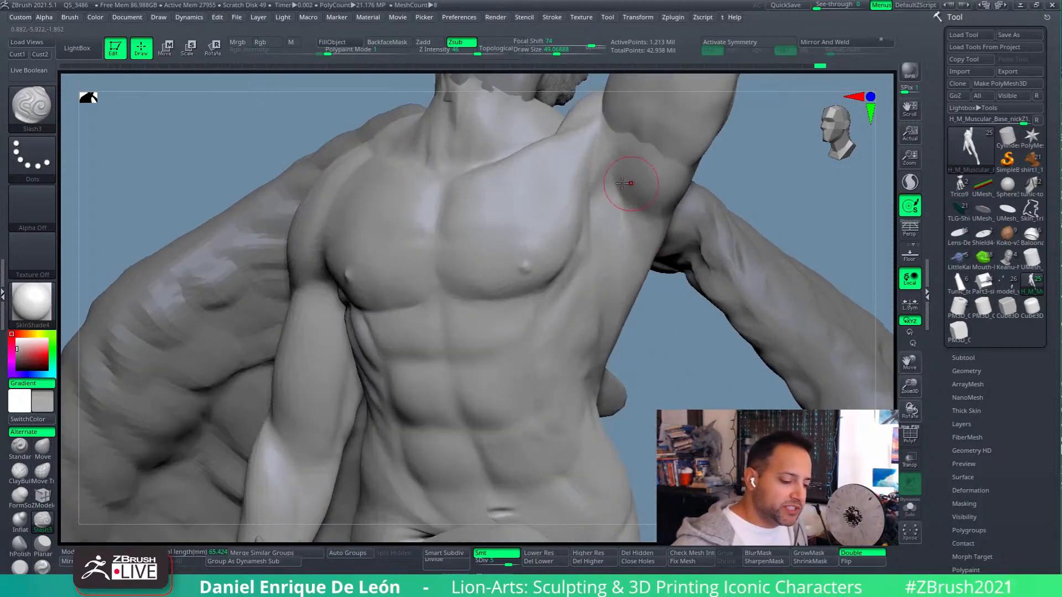
key(shift)
right_drag(596, 158, 623, 160)
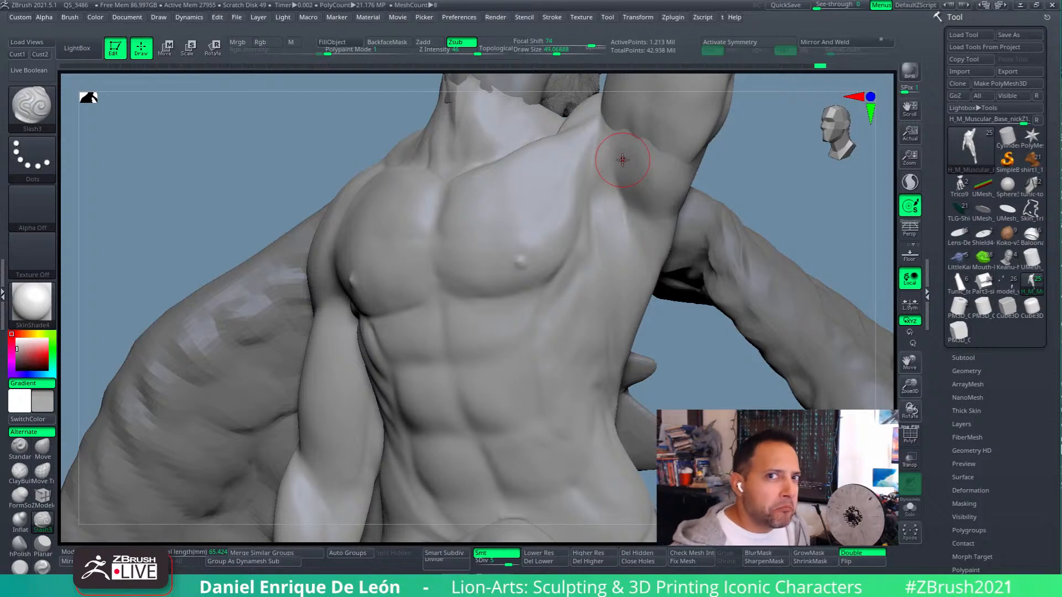
mouse_move(596, 251)
right_down()
mouse_move(592, 242)
mouse_move(593, 252)
mouse_move(639, 261)
right_up()
mouse_move(621, 272)
right_down()
mouse_move(579, 273)
mouse_move(532, 302)
right_up()
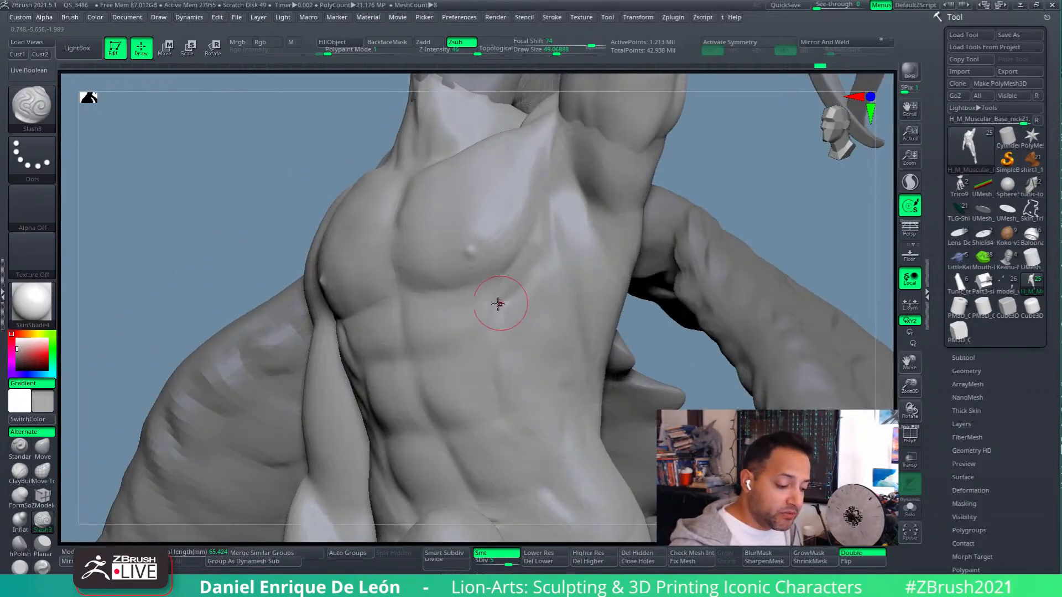
mouse_move(540, 280)
right_down()
mouse_move(564, 288)
mouse_move(564, 260)
right_up()
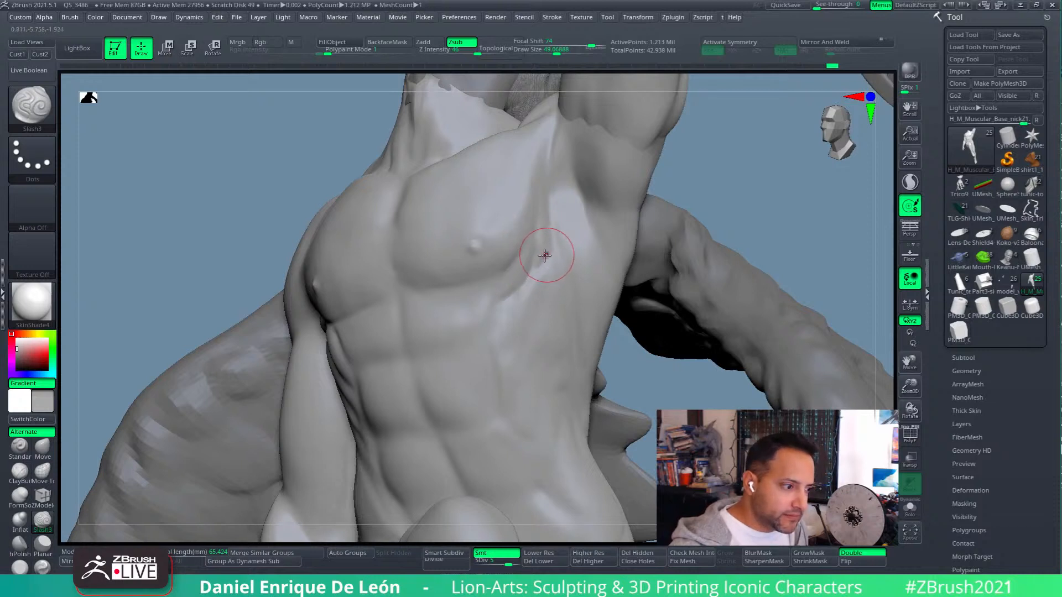
right_drag(547, 247, 581, 208)
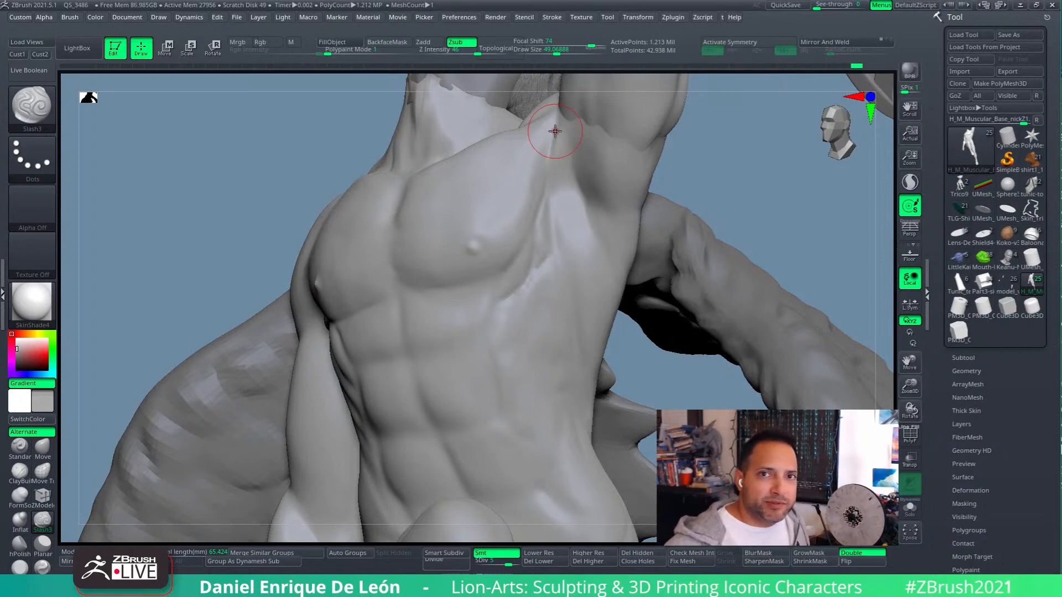
- Smooth the folds between the outer edge of the raised-arm pectoral and the upper ribs
mouse_move(545, 229)
right_down()
mouse_move(554, 247)
mouse_move(566, 225)
mouse_move(521, 238)
right_up()
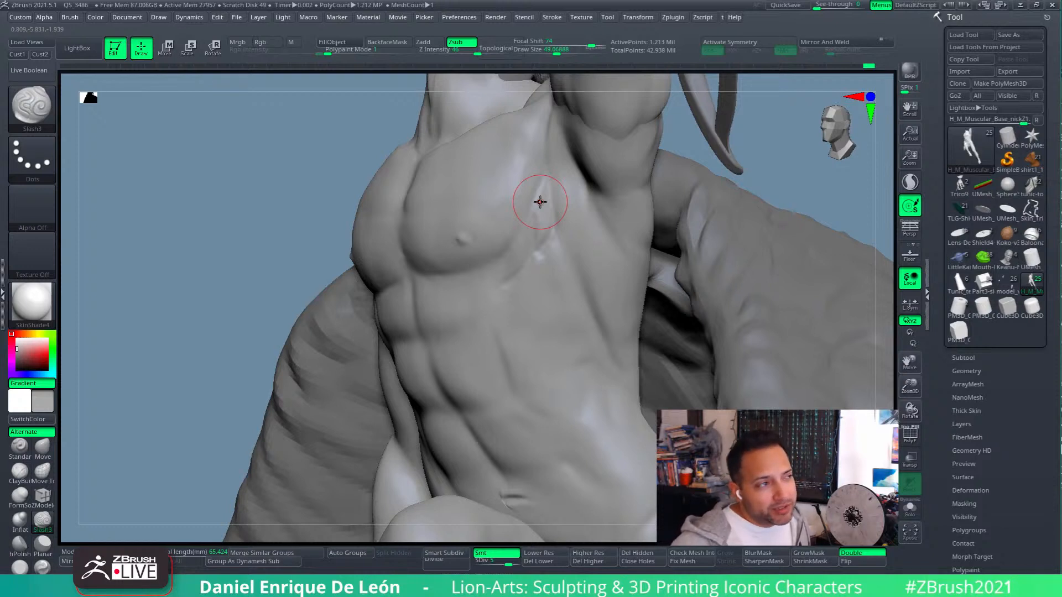
mouse_move(547, 271)
right_down()
mouse_move(579, 254)
mouse_move(583, 209)
right_up()
mouse_move(559, 199)
shift+mouse_down()
mouse_move(543, 246)
mouse_move(504, 288)
mouse_move(512, 253)
shift+mouse_up()
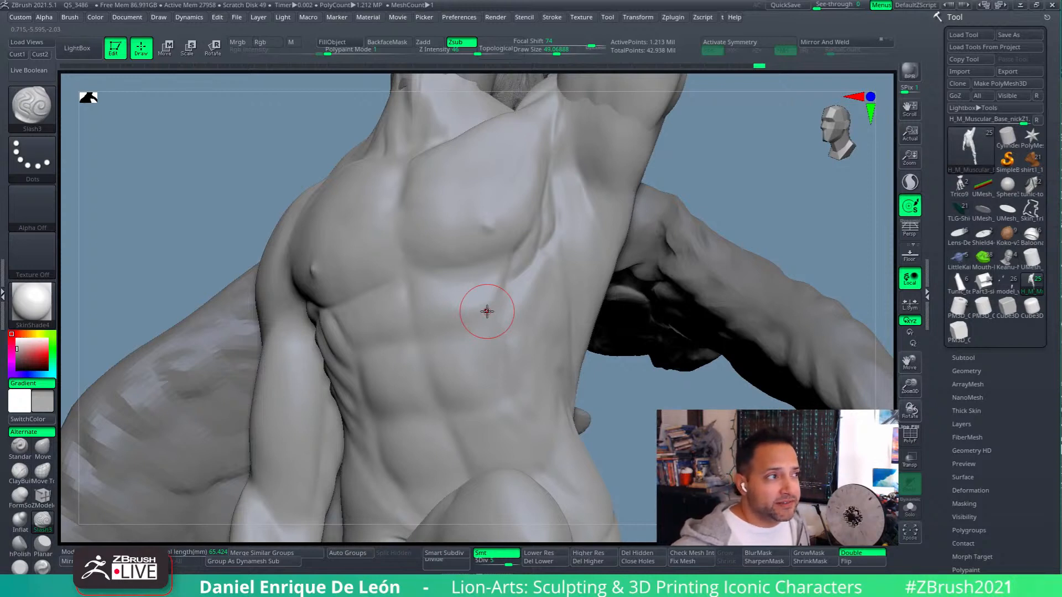
- Carve short diagonal serratus notches with Slash3 on the ribs just below the outer corner of the raised-arm pectoral
mouse_move(571, 254)
right_down()
mouse_move(568, 270)
mouse_move(596, 263)
mouse_move(590, 250)
mouse_move(581, 278)
right_up()
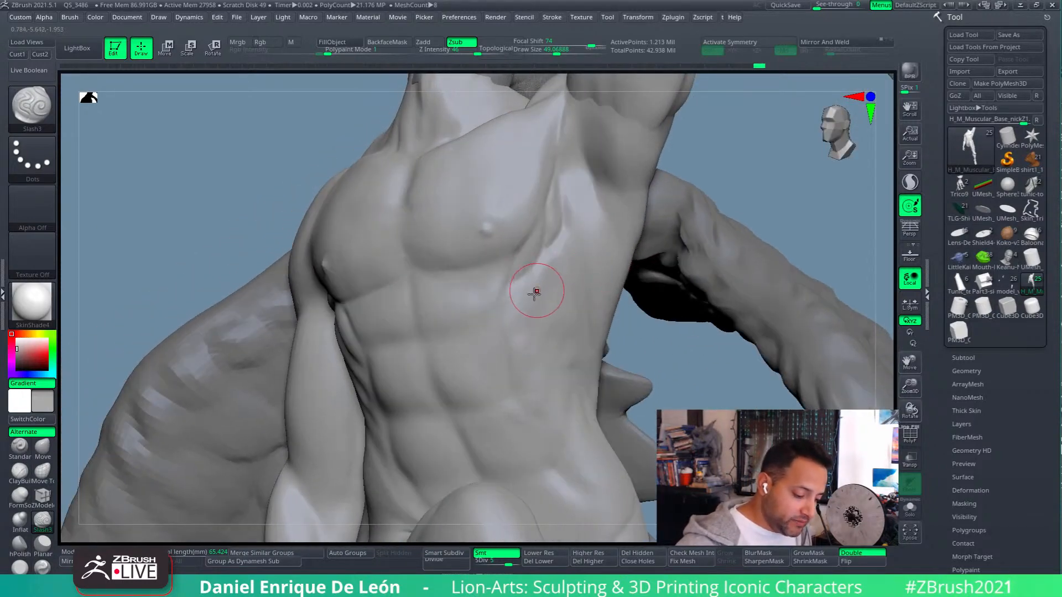
mouse_move(540, 308)
right_down()
mouse_move(563, 306)
mouse_move(536, 315)
right_up()
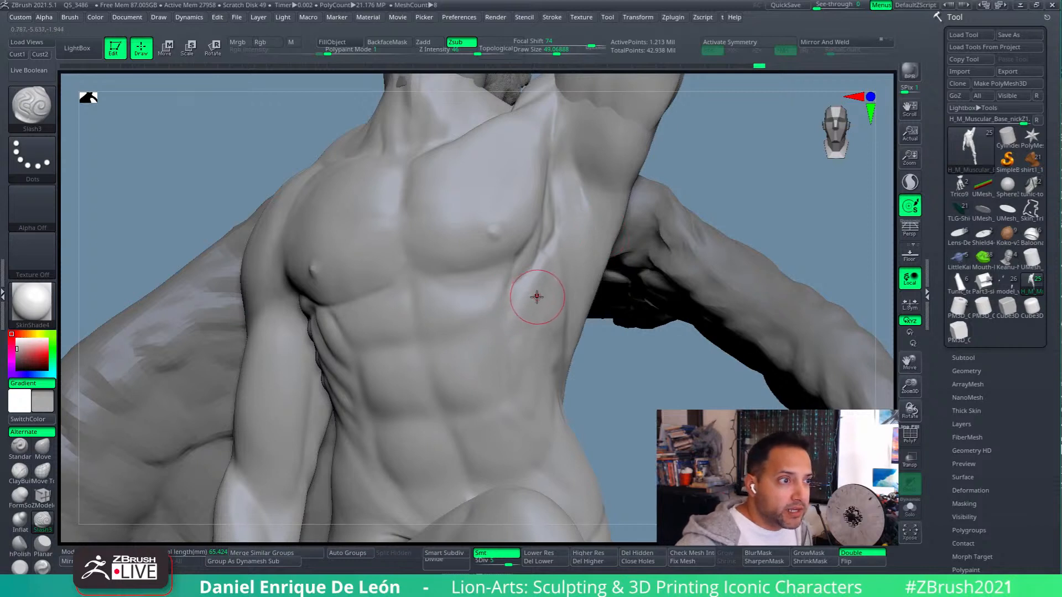
right_drag(536, 293, 532, 280)
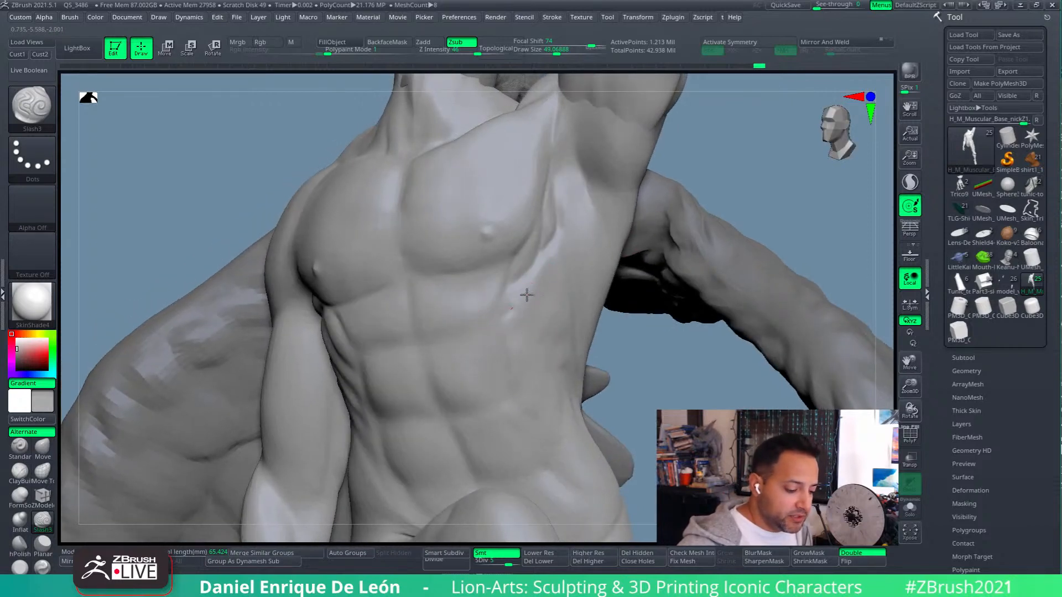
drag(498, 316, 507, 275)
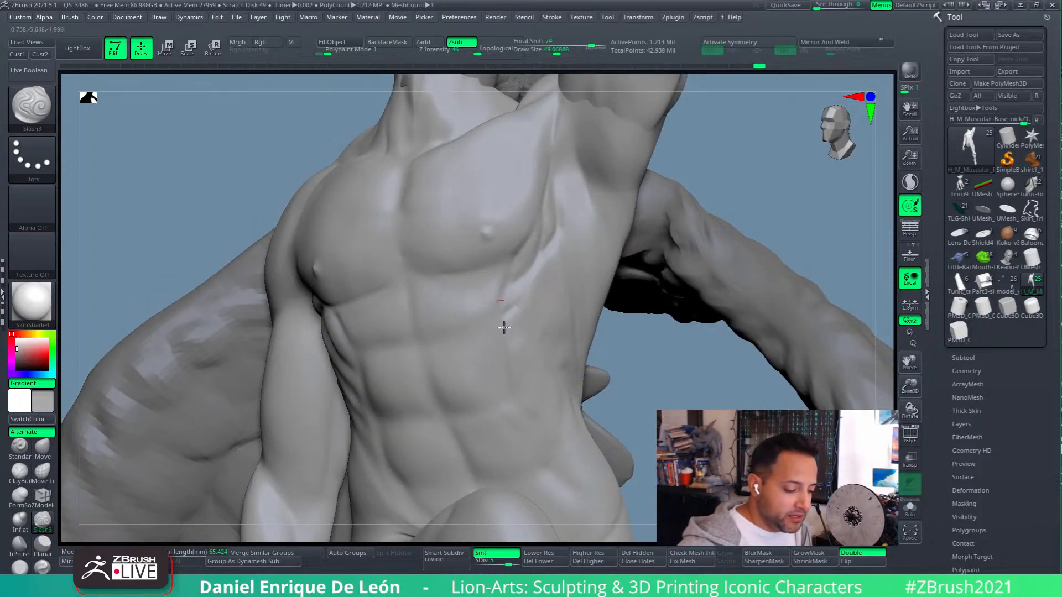
right_drag(522, 310, 548, 290)
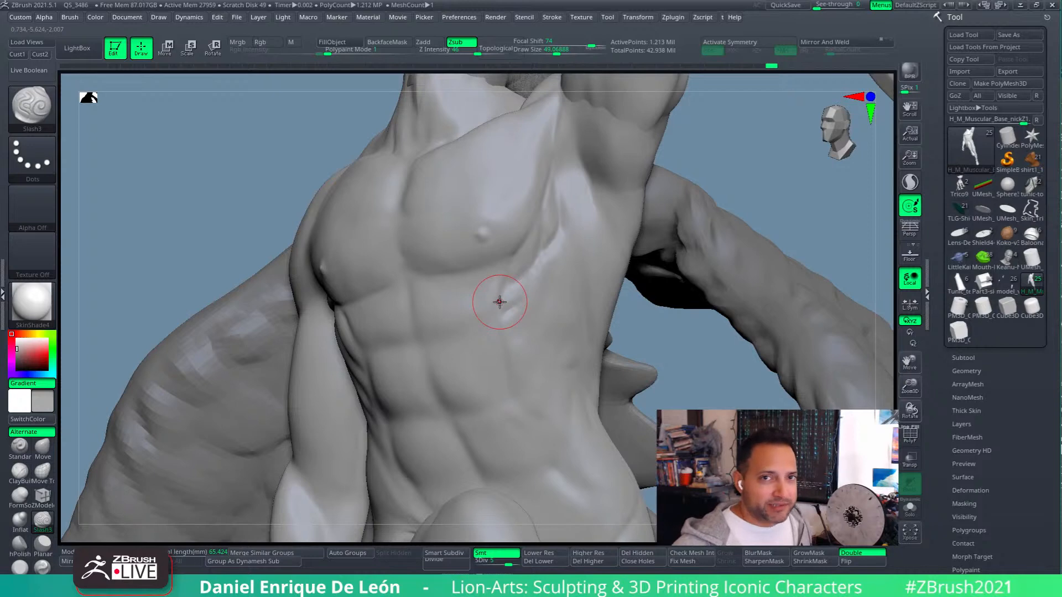
mouse_move(499, 302)
right_down()
mouse_move(552, 264)
mouse_move(564, 204)
right_up()
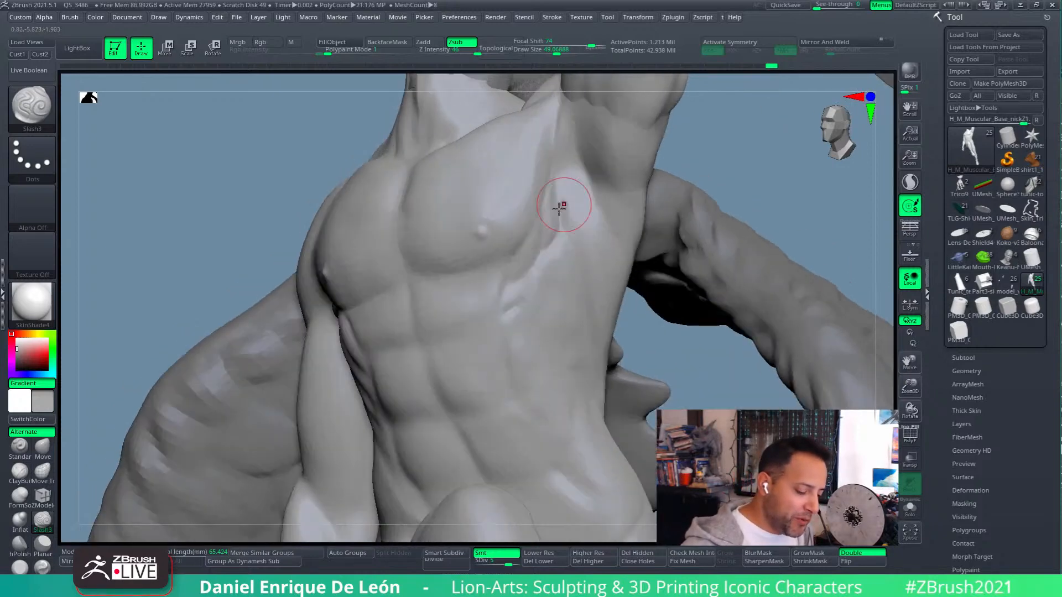
mouse_move(538, 287)
mouse_down()
mouse_move(521, 301)
mouse_move(529, 263)
mouse_up()
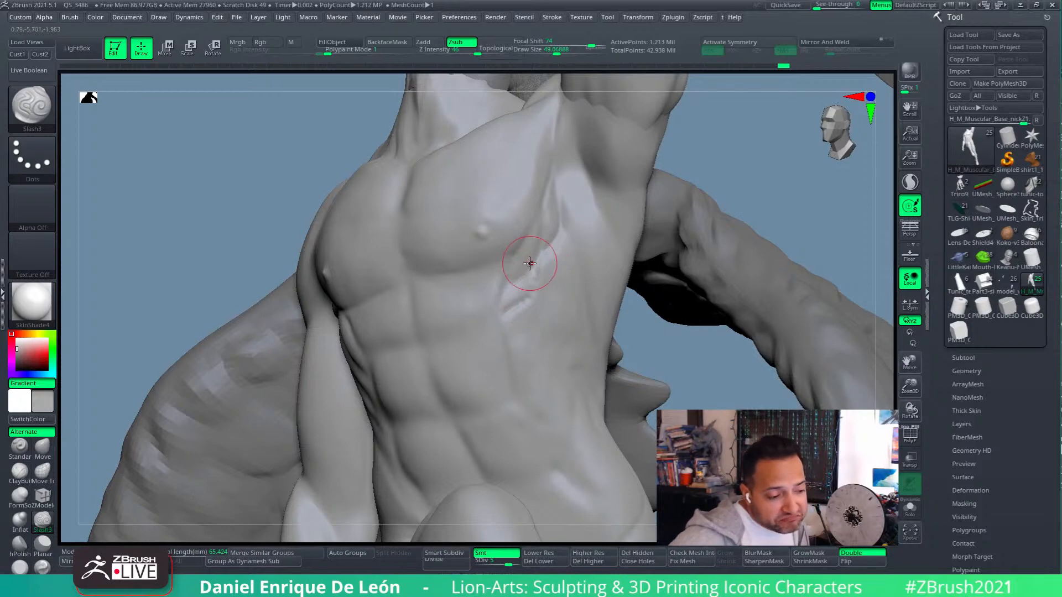
right_drag(529, 262, 576, 221)
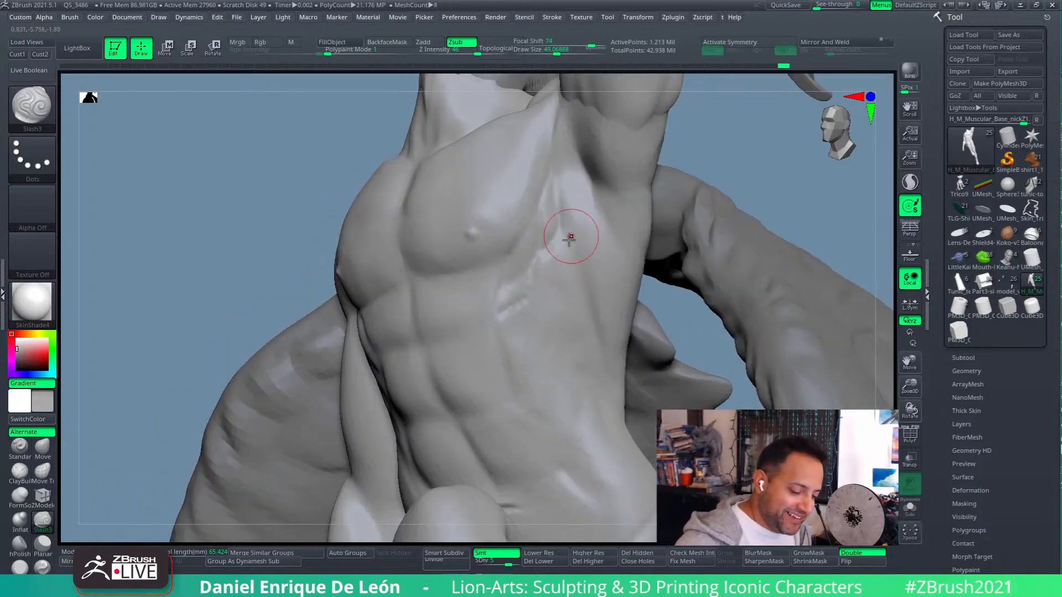
- Check the lowered-arm side's ribs for reference and carve longer diagonal serratus grooves below the raised-arm pectoral with Slash3
mouse_move(569, 296)
right_down()
mouse_move(608, 289)
mouse_move(562, 297)
mouse_move(612, 194)
right_up()
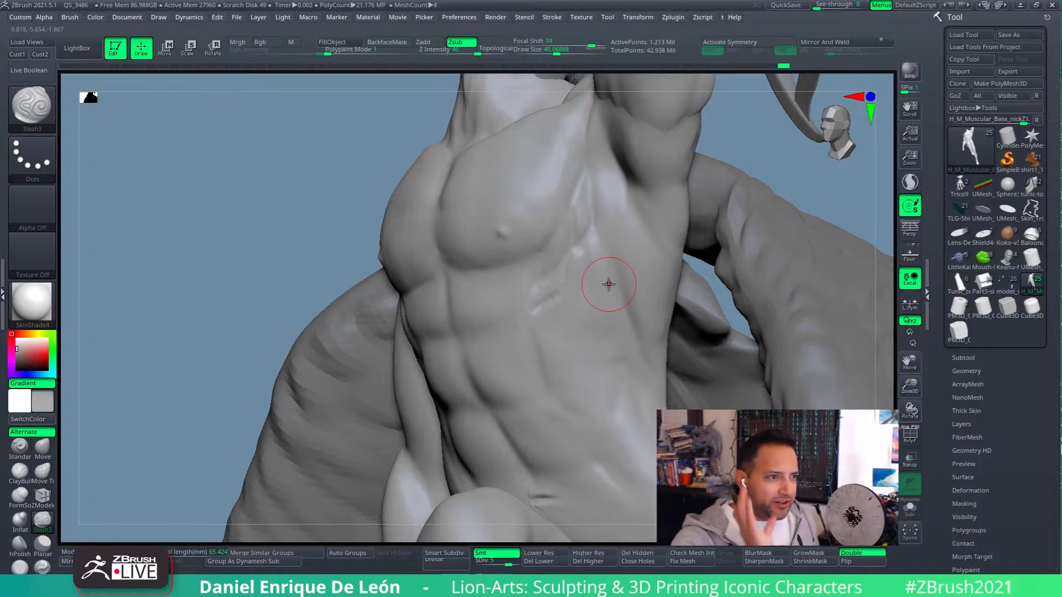
mouse_move(607, 283)
right_down()
mouse_move(587, 288)
mouse_move(542, 239)
right_up()
right_drag(526, 277, 456, 341)
mouse_move(374, 342)
right_down()
mouse_move(583, 330)
mouse_move(524, 324)
mouse_move(556, 329)
mouse_move(576, 247)
mouse_move(587, 289)
mouse_move(605, 295)
mouse_move(542, 331)
mouse_move(500, 373)
right_up()
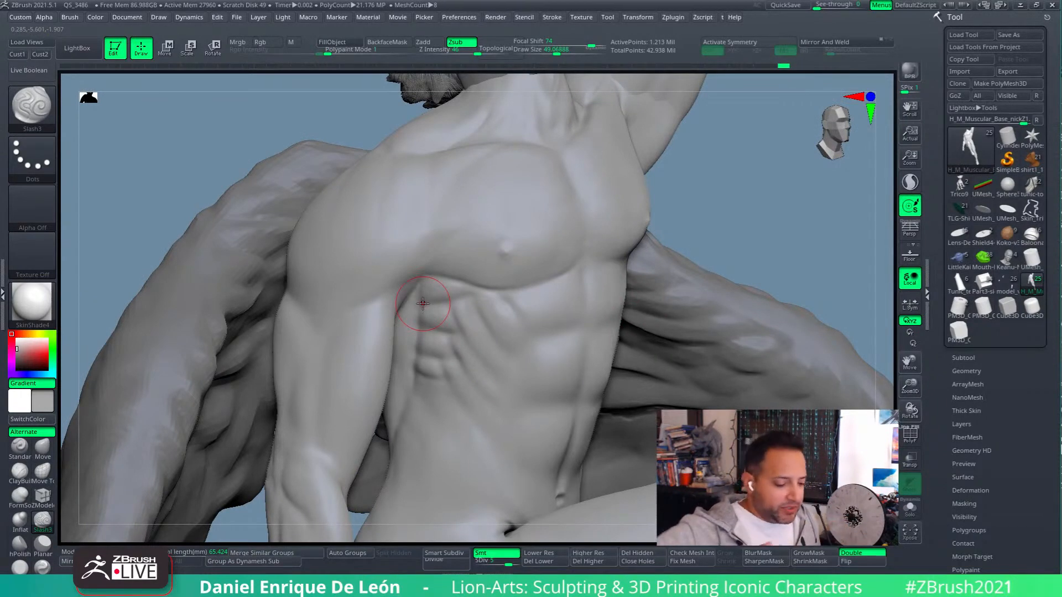
mouse_move(603, 332)
right_down()
mouse_move(620, 315)
mouse_move(537, 329)
mouse_move(588, 308)
mouse_move(482, 323)
mouse_move(467, 310)
mouse_move(559, 318)
right_up()
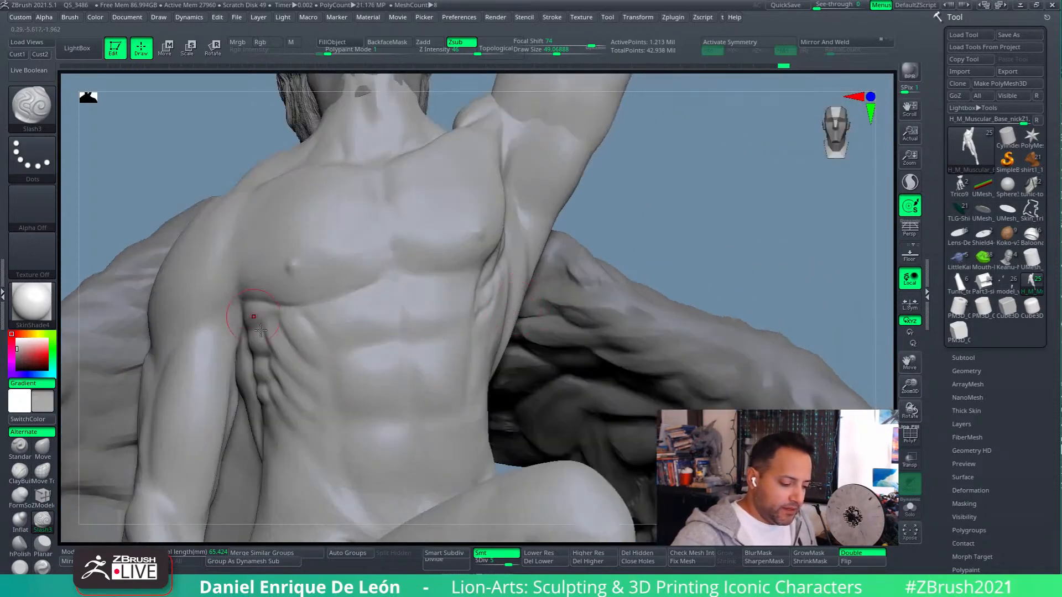
mouse_move(343, 357)
right_down()
mouse_move(519, 317)
mouse_move(540, 284)
right_up()
mouse_move(525, 279)
mouse_down()
mouse_move(476, 329)
mouse_move(537, 289)
mouse_move(544, 264)
mouse_up()
drag(497, 299, 517, 267)
mouse_move(478, 315)
mouse_down()
mouse_move(520, 286)
mouse_move(518, 270)
mouse_move(462, 337)
mouse_up()
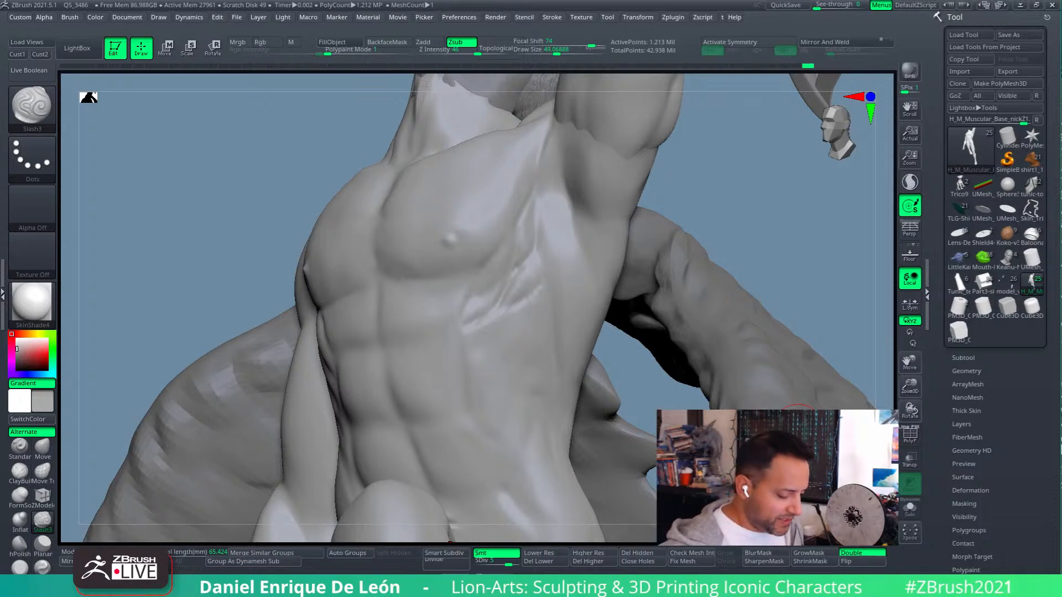
- Soften the newly carved diagonal serratus grooves on the raised-arm side of the rib cage
mouse_move(517, 277)
right_down()
mouse_move(535, 291)
mouse_move(474, 289)
right_up()
right_drag(469, 341, 482, 288)
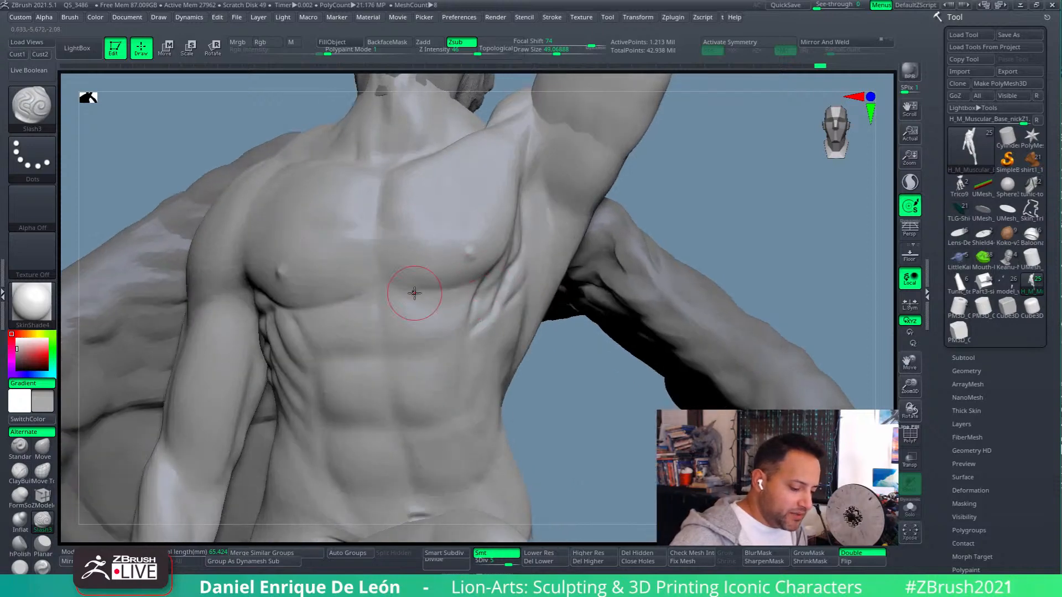
mouse_move(429, 286)
right_down()
mouse_move(509, 286)
mouse_move(443, 301)
right_up()
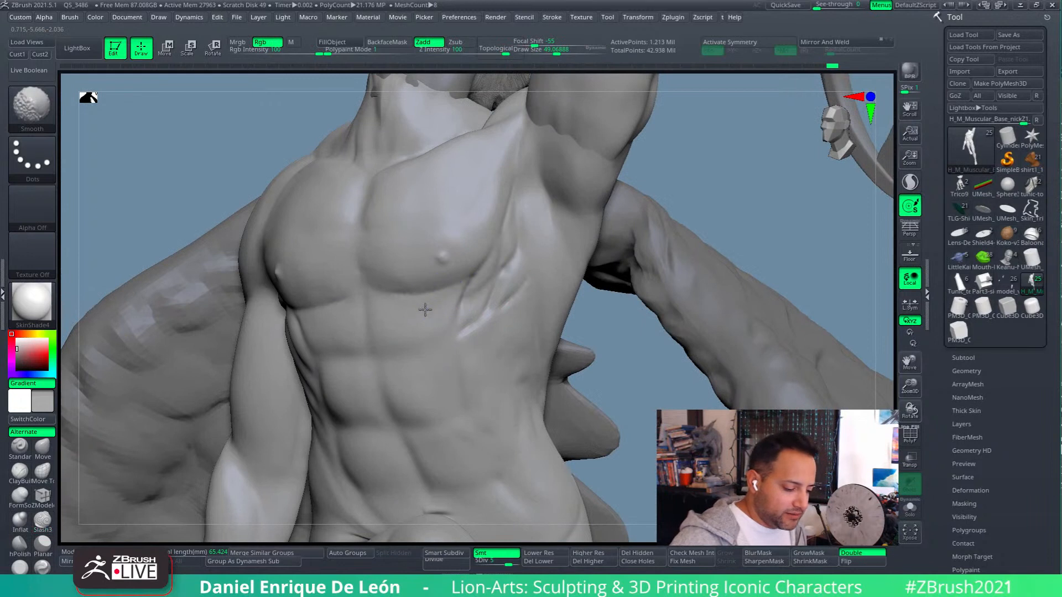
shift+drag(492, 311, 509, 287)
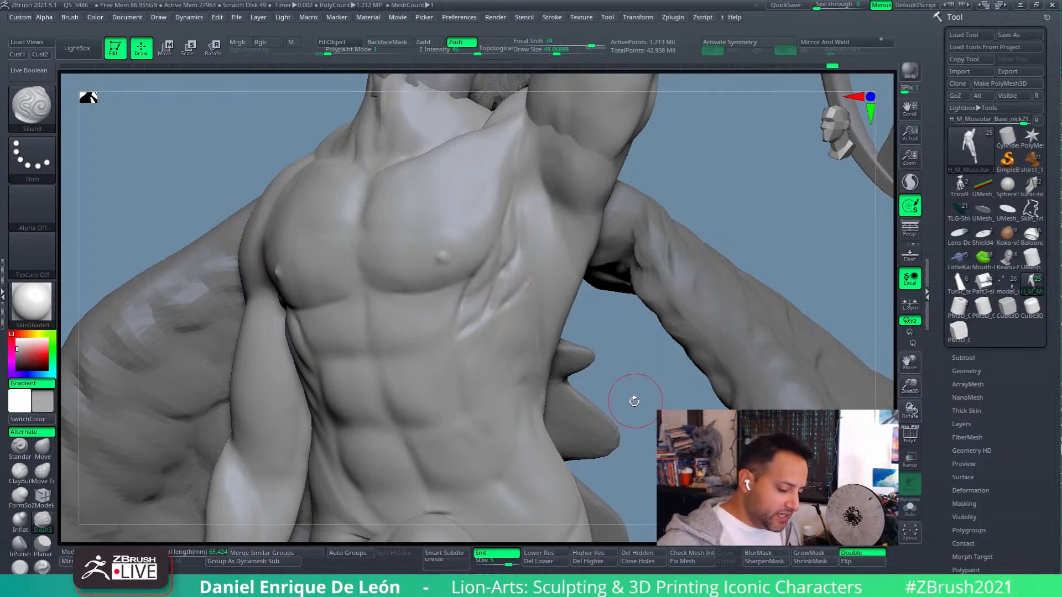
- Examine the whole winged figure and cloud composition from the front and from above, with the chest cloth as the active subtool
key(f)
drag(636, 376, 745, 332)
drag(718, 367, 730, 337)
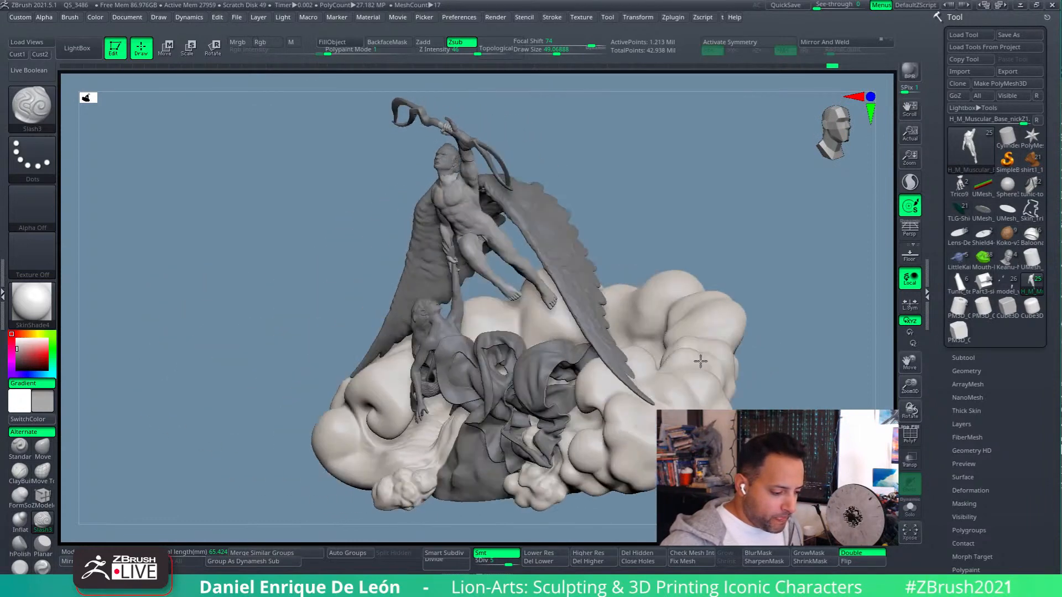
alt+right_drag(446, 370, 586, 349)
alt+click(449, 343)
alt+right_drag(687, 374, 644, 328)
mouse_move(744, 409)
ctrl+right_down()
mouse_move(770, 372)
mouse_move(741, 402)
mouse_move(734, 394)
ctrl+right_up()
right_drag(523, 325, 606, 347)
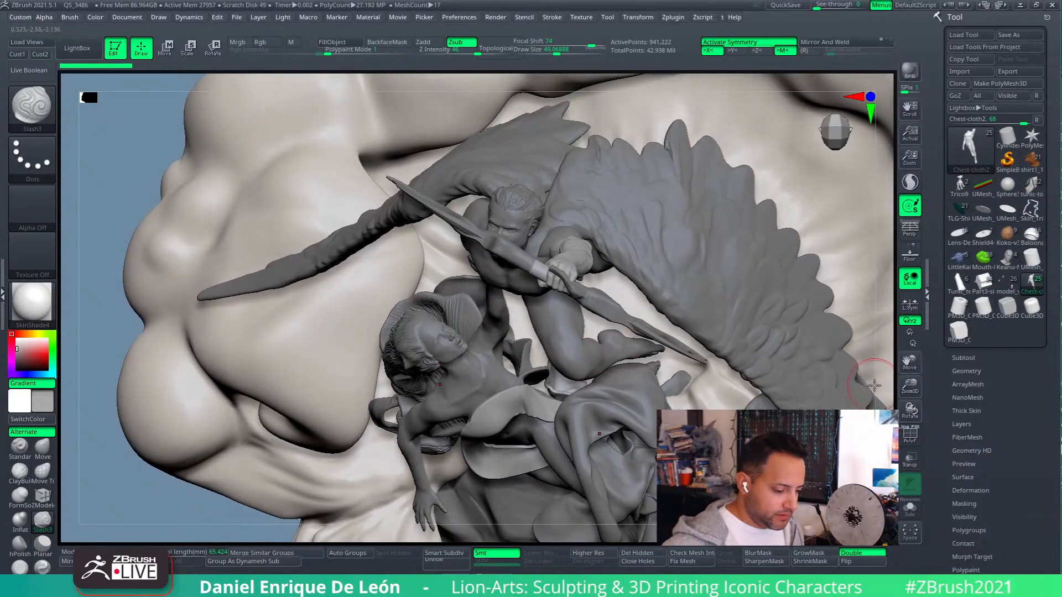
alt+right_drag(736, 395, 694, 360)
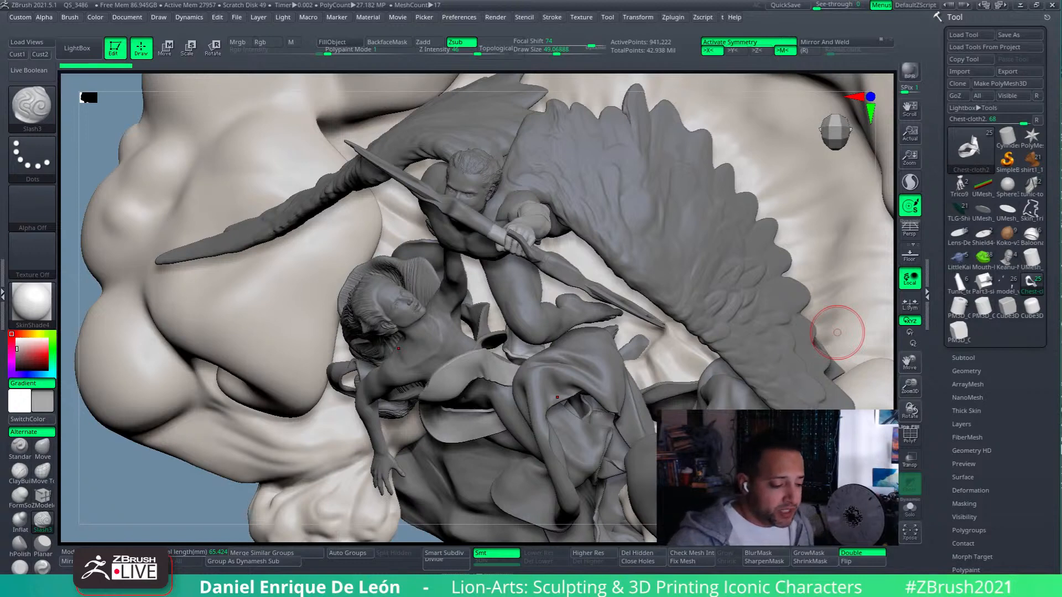
right_drag(564, 290, 515, 221)
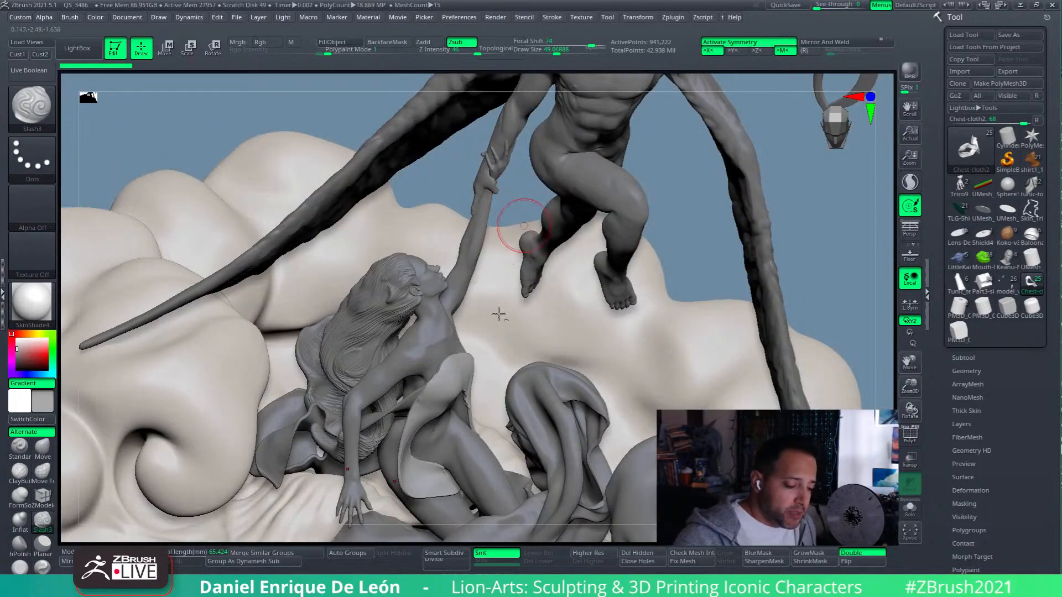
- Make the winged male's body the active subtool again and smooth down the serratus grooves below the raised-arm pectoral
alt+right_drag(575, 144, 564, 266)
alt+click(564, 266)
mouse_move(611, 297)
right_down()
mouse_move(592, 261)
mouse_move(630, 353)
mouse_move(619, 293)
right_up()
alt+right_drag(593, 292, 578, 329)
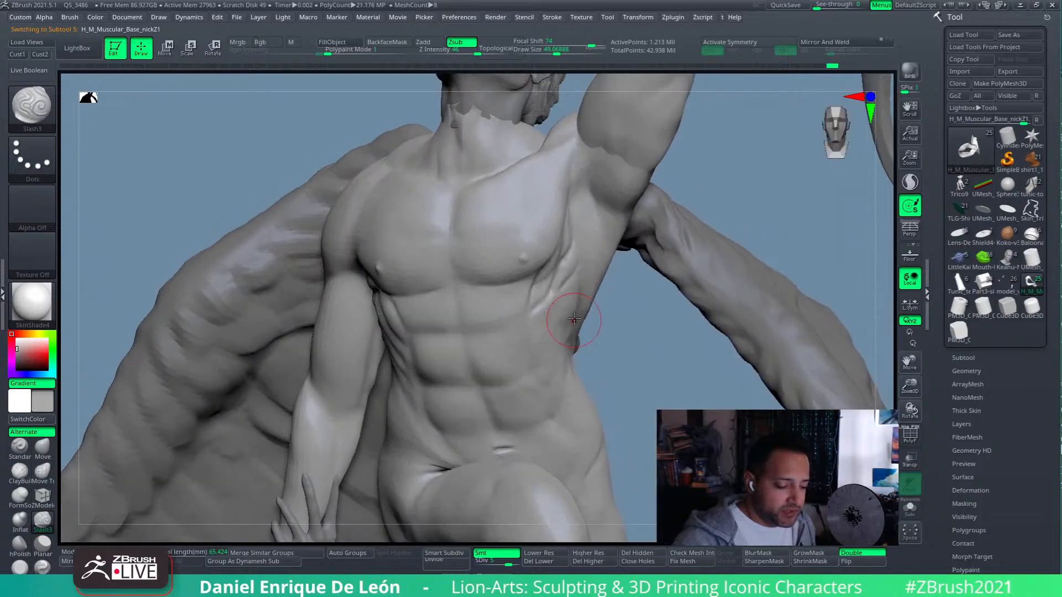
mouse_move(568, 291)
ctrl+right_down()
mouse_move(560, 319)
mouse_move(573, 302)
ctrl+right_up()
shift+drag(545, 295, 529, 272)
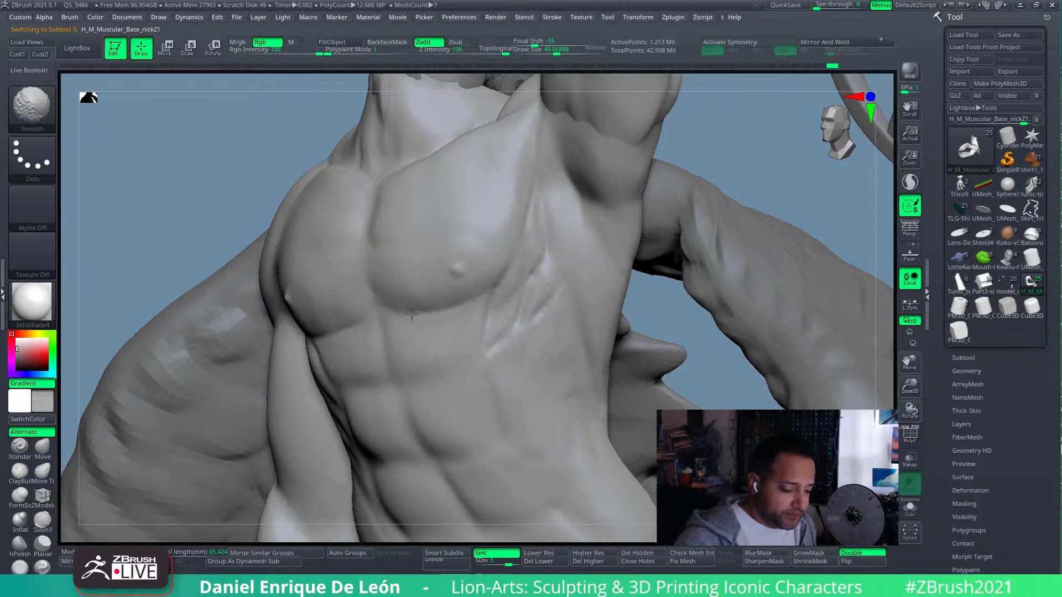
right_drag(605, 173, 605, 331)
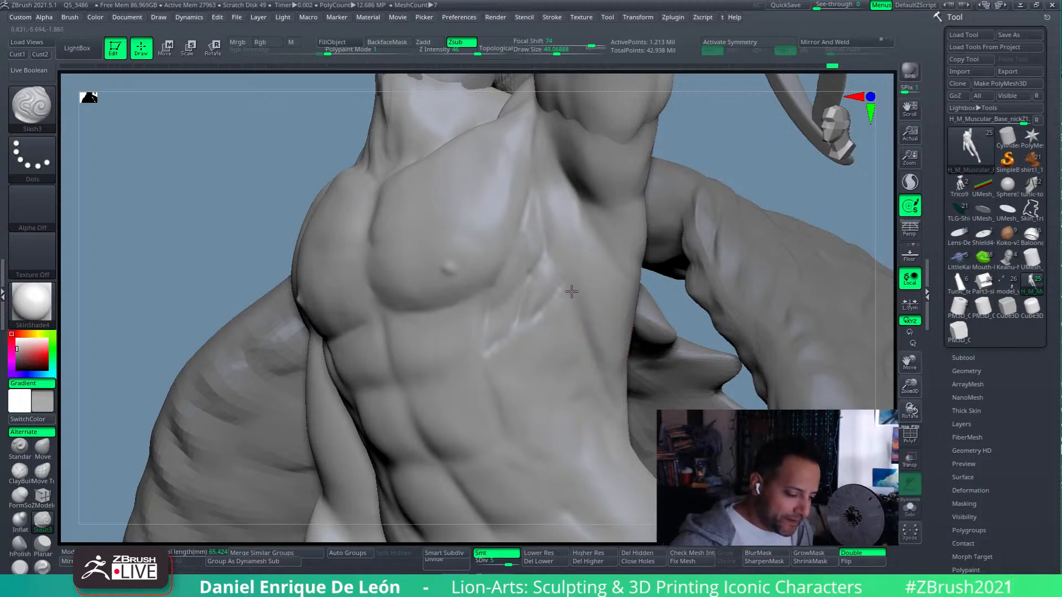
right_drag(571, 293, 581, 260)
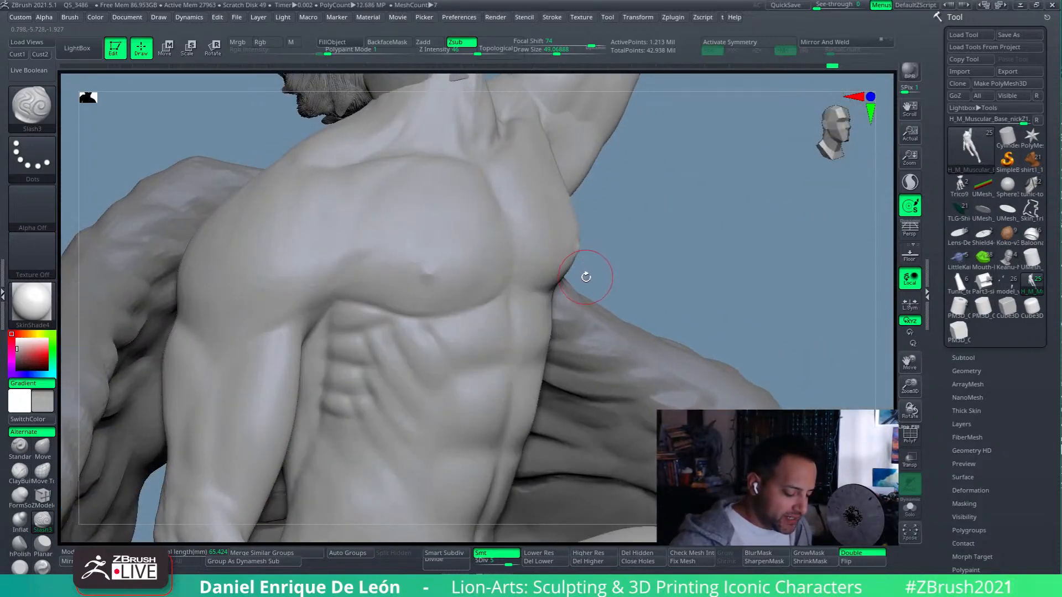
right_drag(585, 287, 530, 287)
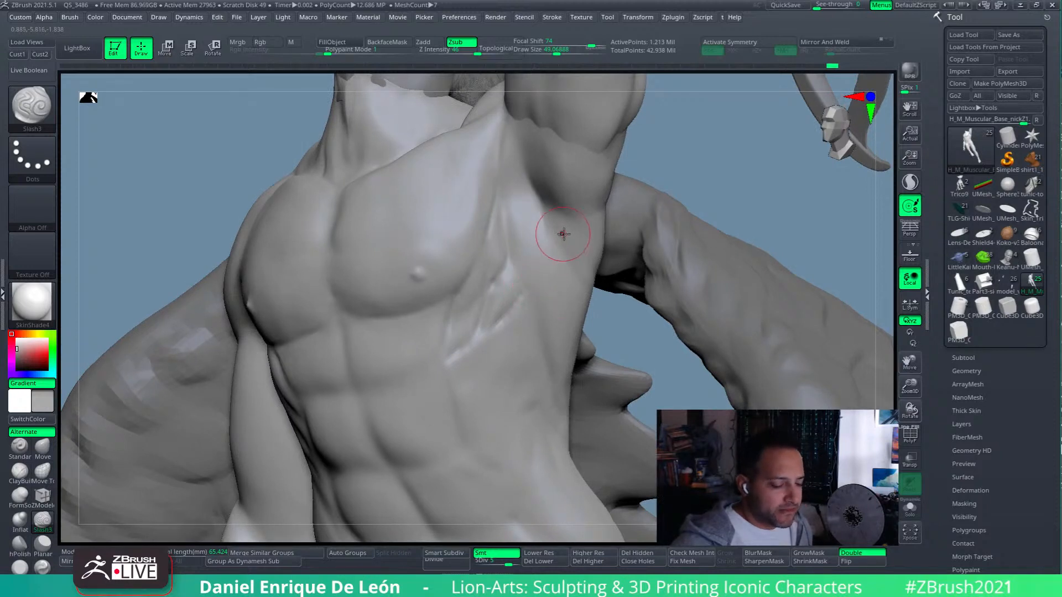
mouse_move(500, 284)
shift+mouse_down()
mouse_move(493, 264)
mouse_move(481, 334)
mouse_move(502, 282)
shift+mouse_up()
right_drag(480, 306, 511, 314)
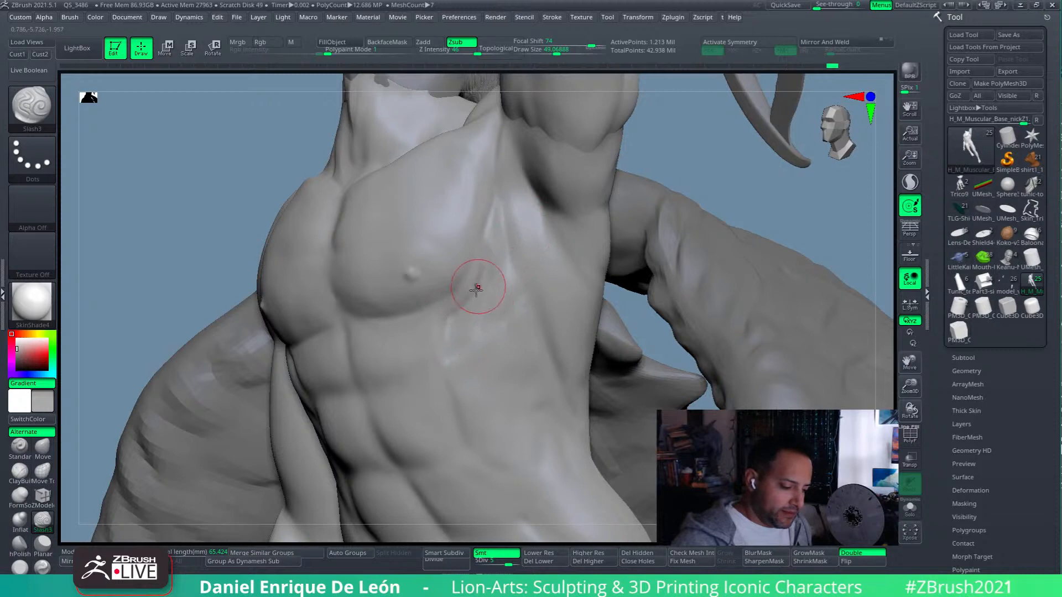
- Recarve the raised-arm pectoral's outer crease with Slash3 and add a diagonal serratus groove beside it across the upper ribs
drag(453, 315, 490, 227)
drag(484, 265, 496, 199)
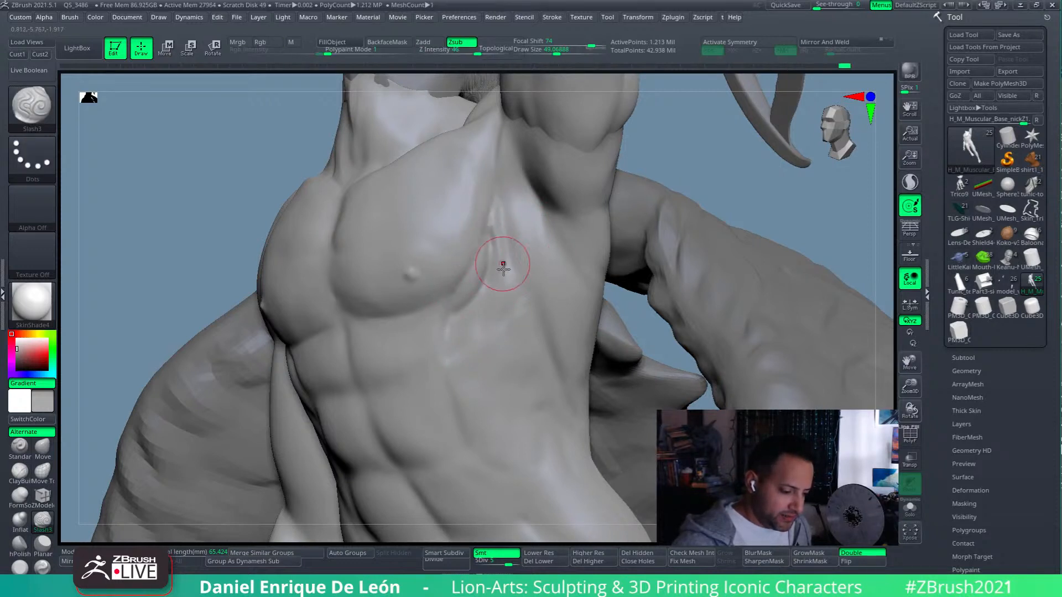
mouse_move(512, 255)
mouse_down()
mouse_move(506, 265)
mouse_move(505, 230)
mouse_move(491, 237)
mouse_move(500, 219)
mouse_move(504, 271)
mouse_move(491, 291)
mouse_up()
right_drag(500, 299, 521, 256)
mouse_move(495, 270)
mouse_down()
mouse_move(467, 317)
mouse_move(493, 280)
mouse_move(476, 276)
mouse_up()
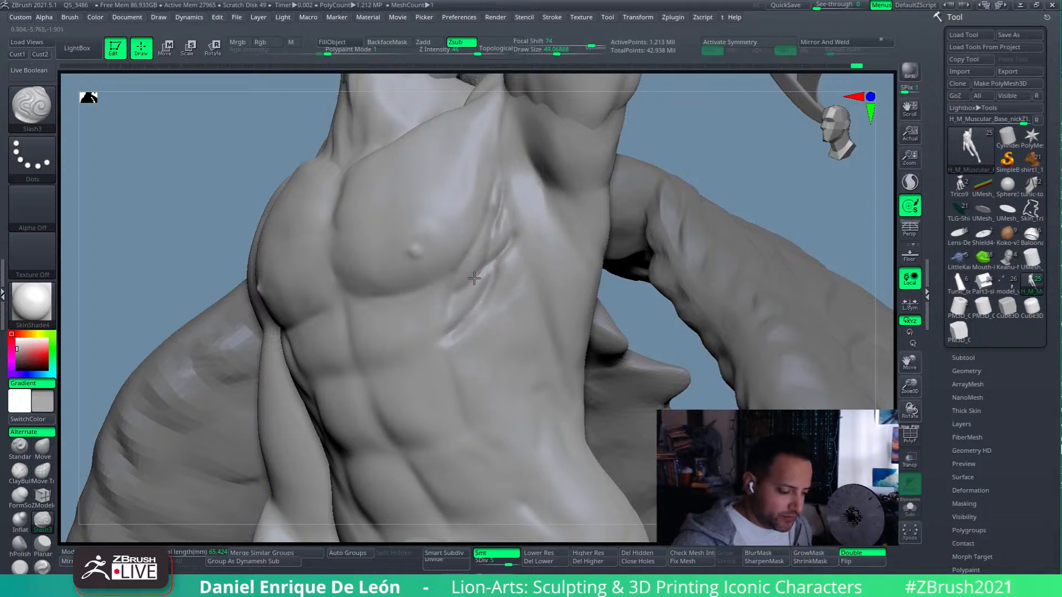
- Shape the upper end of the diagonal serratus groove below the armpit with short carving strokes and light smoothing
drag(513, 240, 518, 232)
mouse_move(485, 267)
shift+mouse_down()
mouse_move(493, 256)
mouse_move(475, 278)
shift+mouse_up()
mouse_move(493, 230)
mouse_down()
mouse_move(467, 286)
mouse_move(495, 239)
mouse_up()
drag(473, 285, 516, 237)
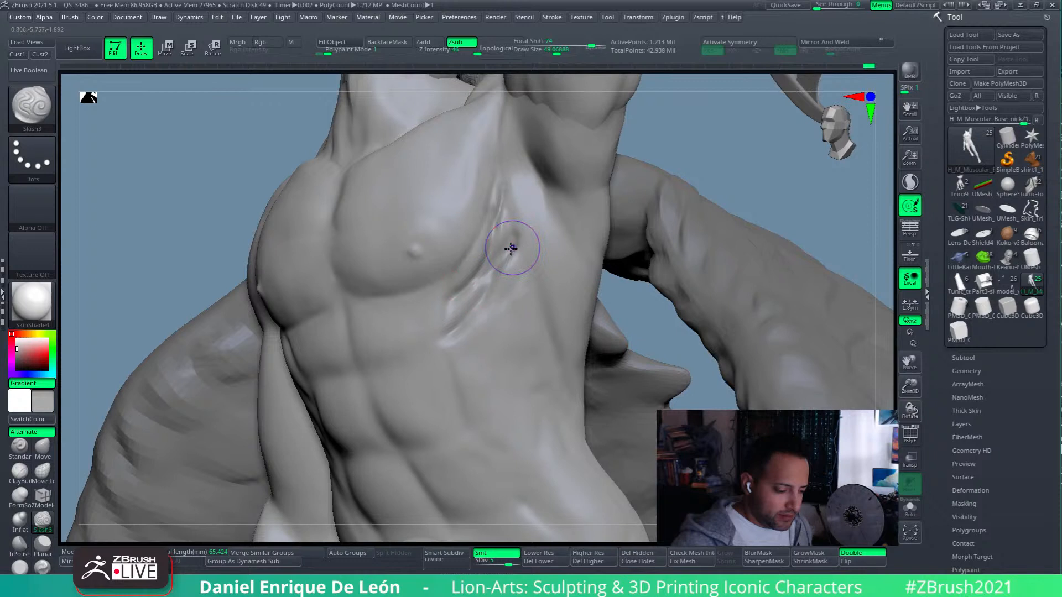
- With the Standard brush at a draw size of about 30, smooth and build up the upper serratus below the raised-arm armpit
click(28, 450)
drag(562, 53, 552, 53)
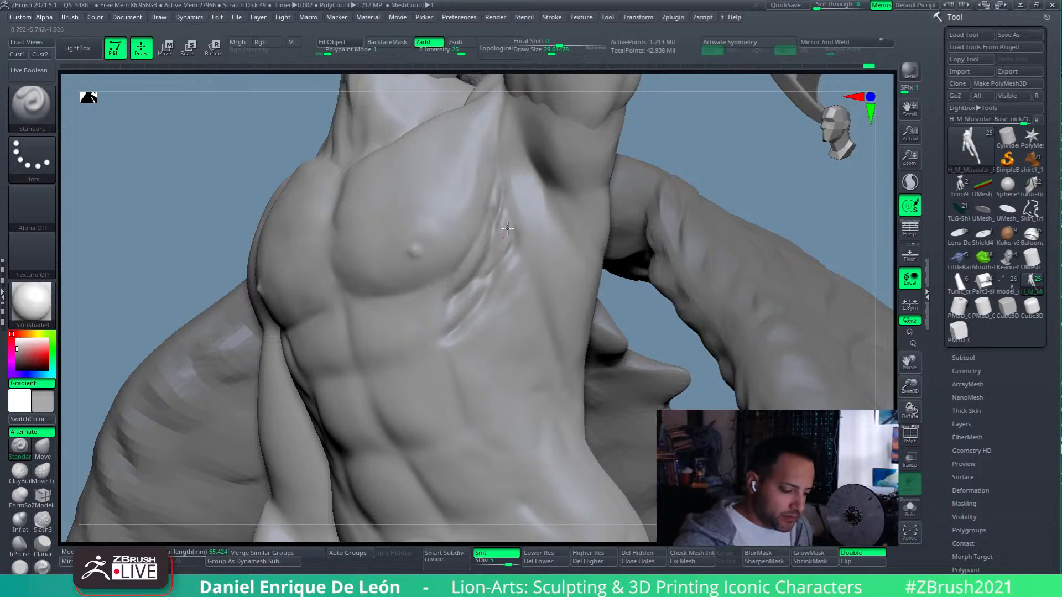
key(shift)
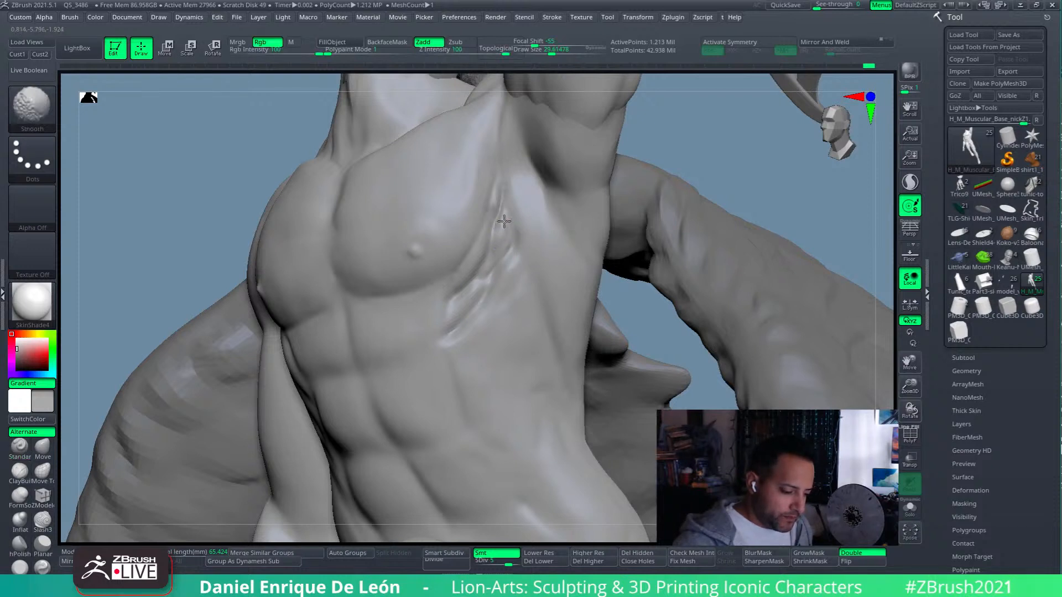
mouse_move(503, 225)
shift+mouse_down()
mouse_move(491, 273)
mouse_move(514, 244)
mouse_move(476, 285)
mouse_move(505, 273)
shift+mouse_up()
right_drag(506, 273, 516, 241)
drag(505, 248, 509, 235)
- Recess the diagonal groove beside the raised-arm pectoral with the Standard brush and smooth its upper and lower ends
right_drag(516, 225, 496, 213)
alt+drag(471, 274, 499, 245)
right_drag(492, 251, 527, 239)
shift+drag(499, 210, 511, 203)
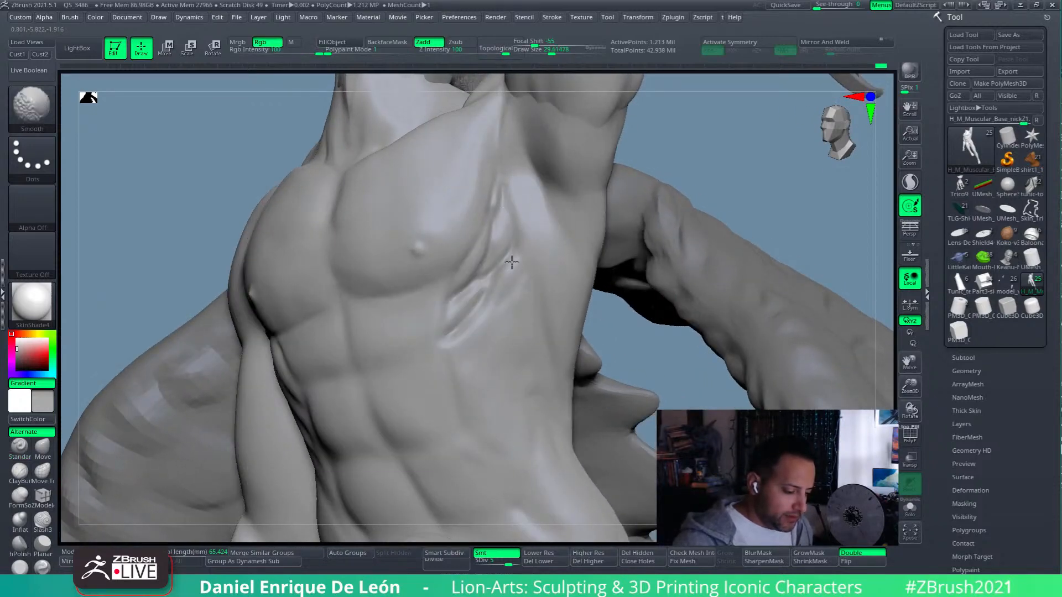
mouse_move(468, 311)
shift+mouse_down()
mouse_move(457, 294)
mouse_move(442, 332)
shift+mouse_up()
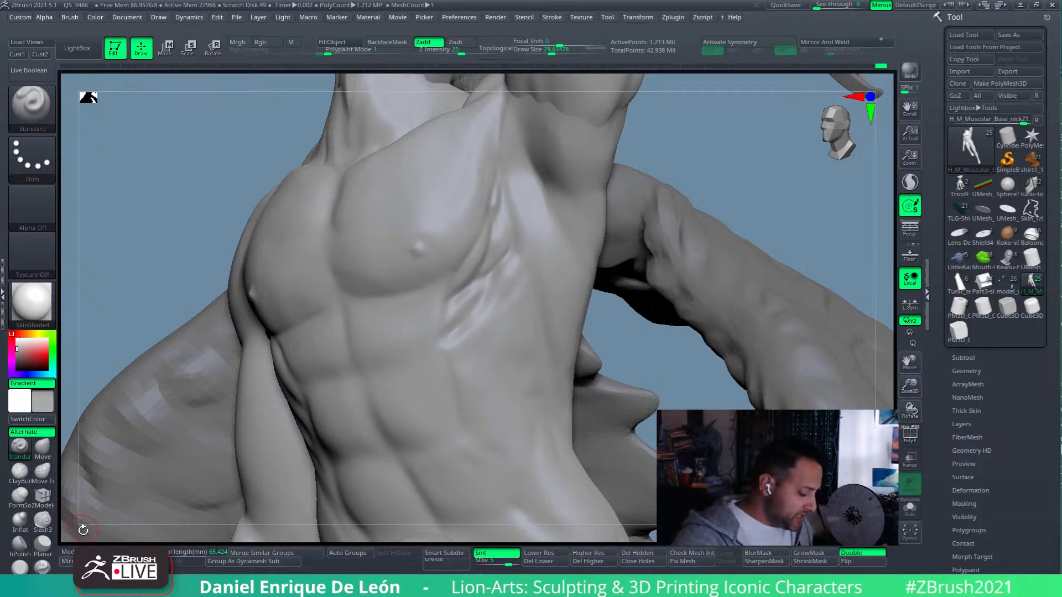
- Fill out the serratus forms on the upper ribs with the FormSoft brush at a draw size of about 46.5
click(20, 495)
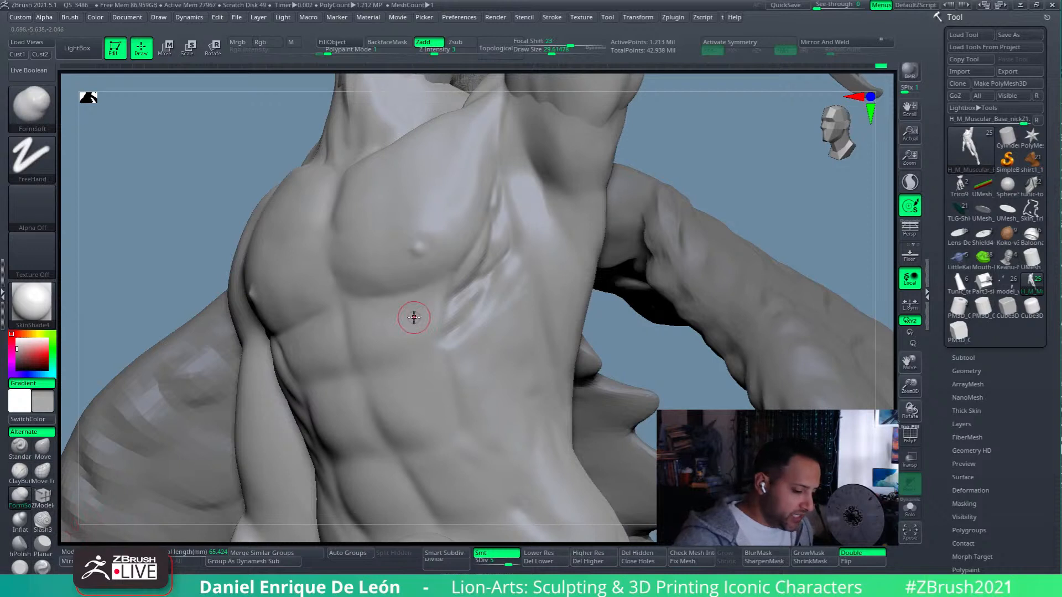
drag(553, 49, 557, 51)
click(555, 49)
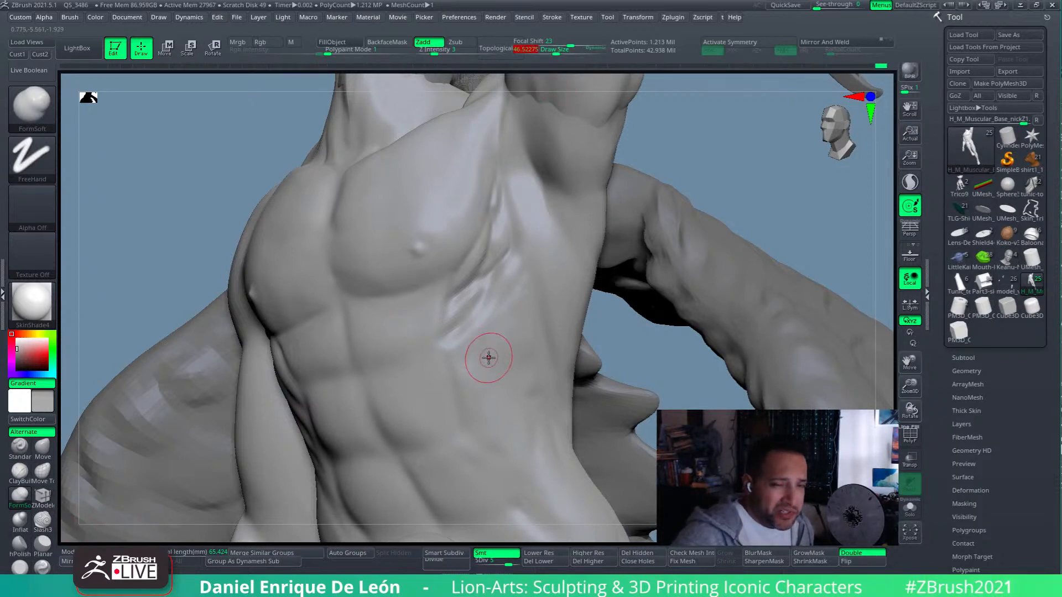
mouse_move(493, 279)
right_down()
mouse_move(510, 261)
mouse_move(506, 297)
right_up()
mouse_move(481, 285)
mouse_down()
mouse_move(473, 302)
mouse_move(490, 297)
mouse_up()
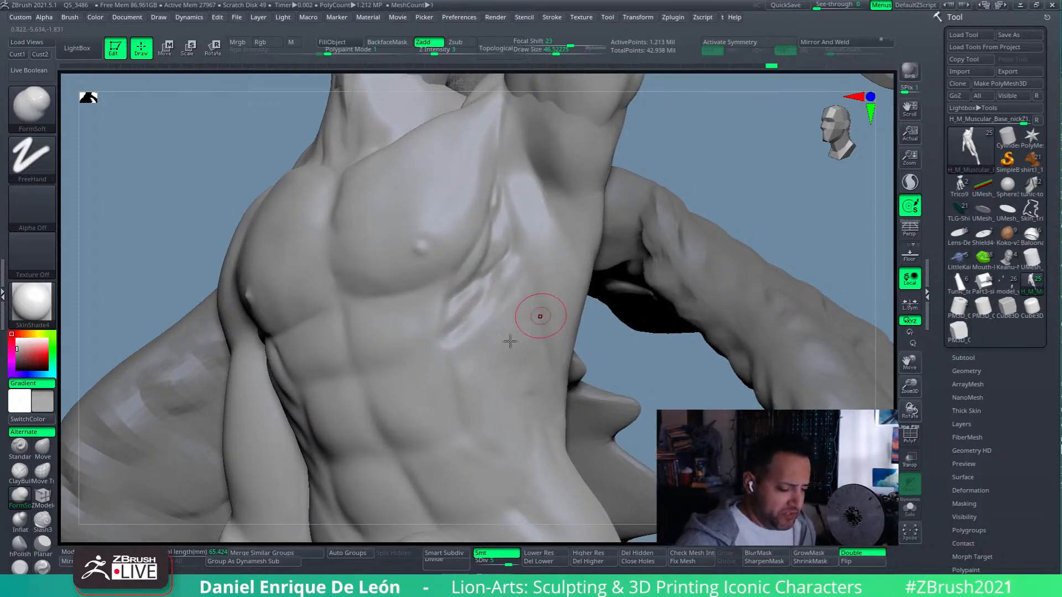
mouse_move(454, 319)
right_down()
mouse_move(485, 318)
mouse_move(474, 301)
mouse_move(486, 299)
mouse_move(471, 287)
mouse_move(485, 308)
mouse_move(486, 287)
right_up()
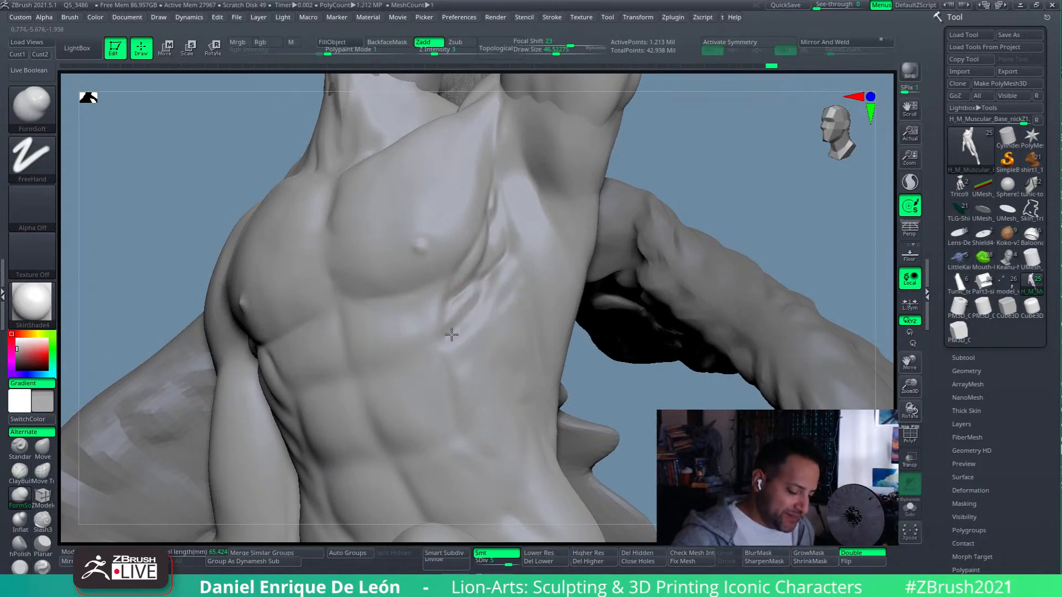
mouse_move(479, 307)
right_down()
mouse_move(480, 294)
mouse_move(454, 301)
right_up()
mouse_move(475, 299)
mouse_down()
mouse_move(456, 326)
mouse_move(476, 303)
mouse_up()
right_drag(478, 305, 459, 319)
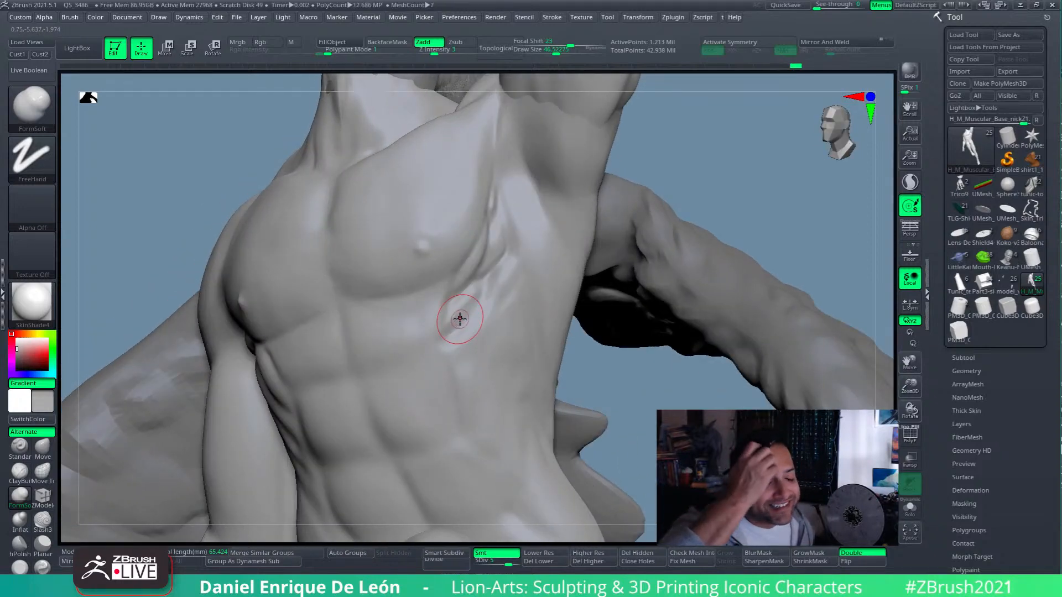
mouse_move(459, 319)
right_down()
mouse_move(475, 302)
mouse_move(508, 304)
right_up()
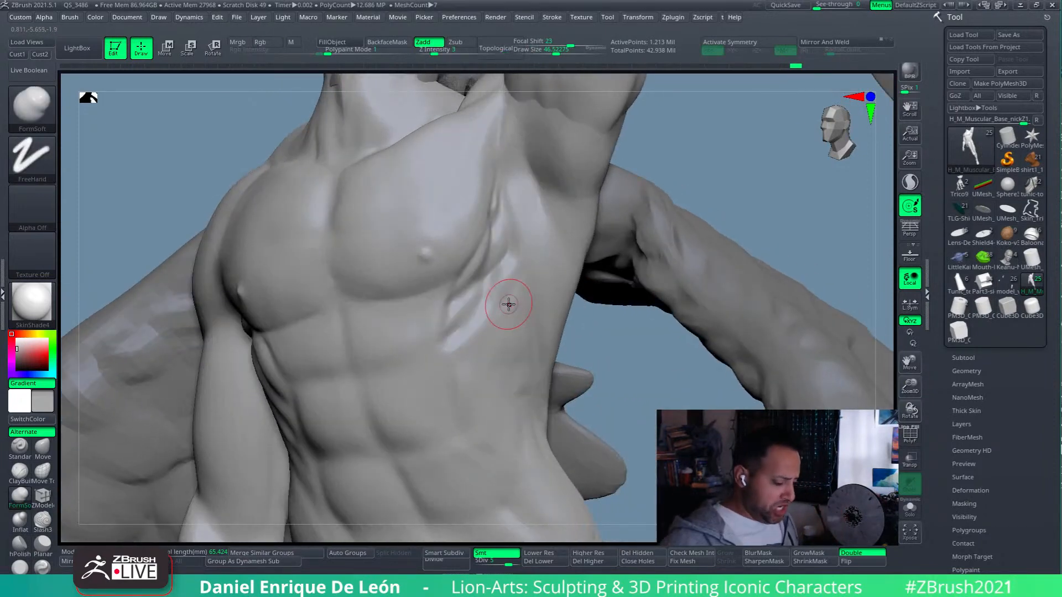
- Recut the diagonal serratus groove across the upper ribs with Slash3 and smooth its lower front end
click(43, 521)
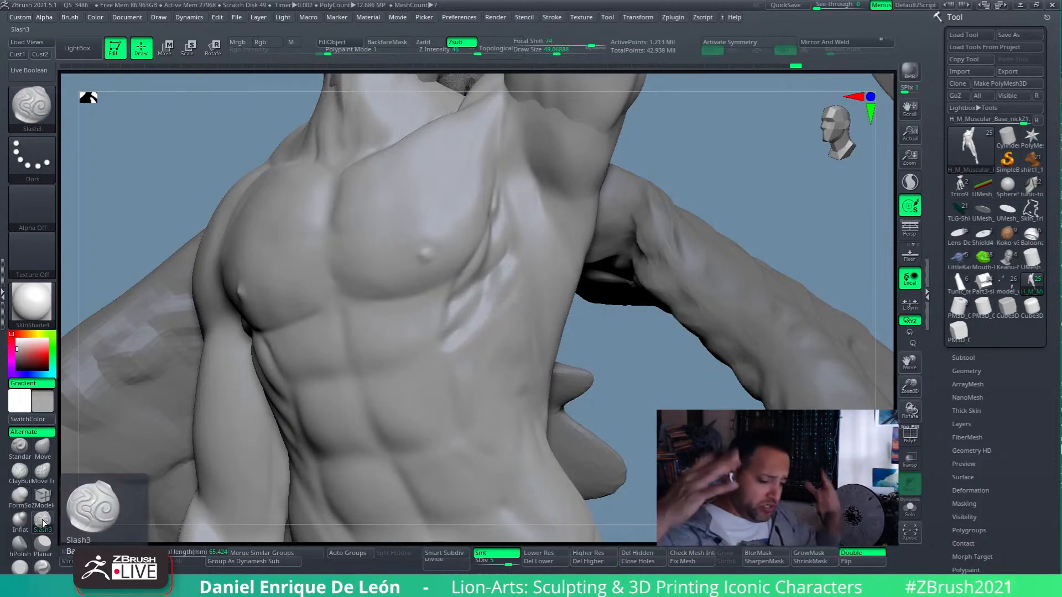
mouse_move(481, 293)
right_down()
mouse_move(498, 273)
mouse_move(514, 282)
mouse_move(494, 288)
mouse_move(526, 293)
mouse_move(490, 297)
right_up()
key(shift)
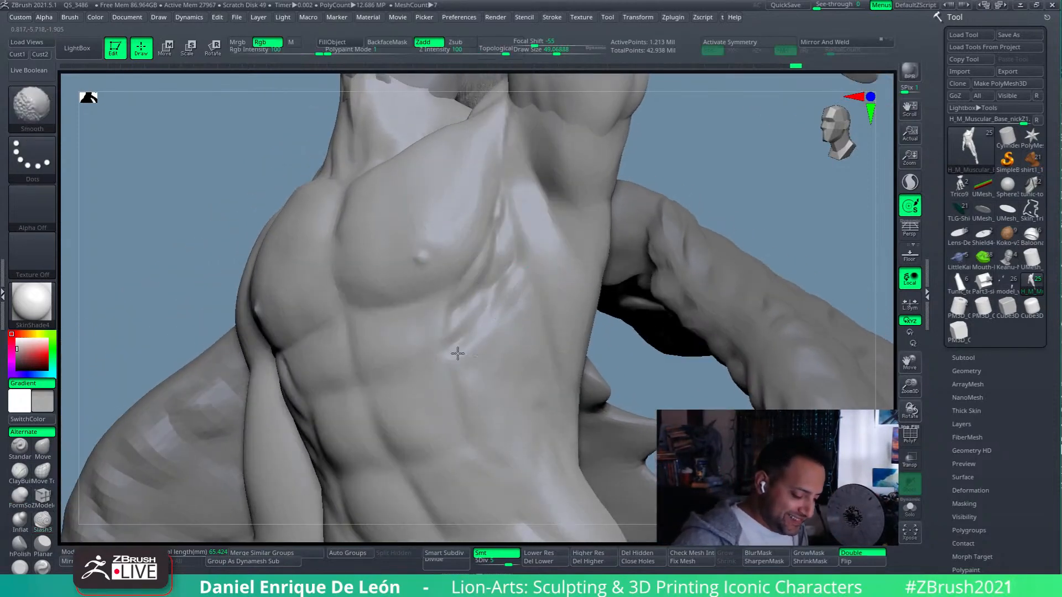
mouse_move(471, 349)
right_down()
mouse_move(519, 294)
mouse_move(492, 316)
right_up()
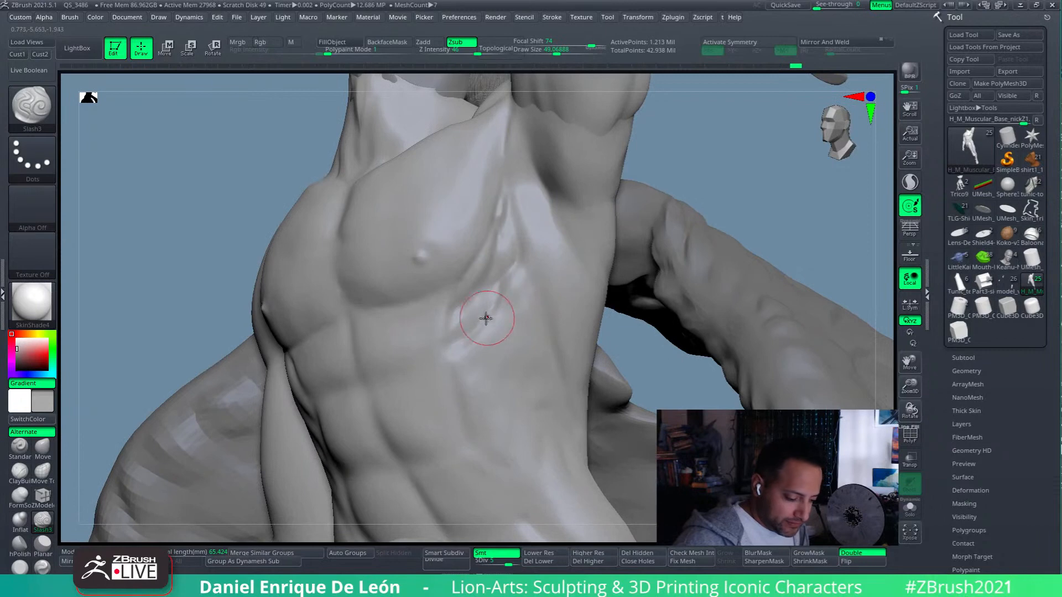
mouse_move(485, 327)
right_down()
mouse_move(570, 255)
mouse_move(526, 256)
right_up()
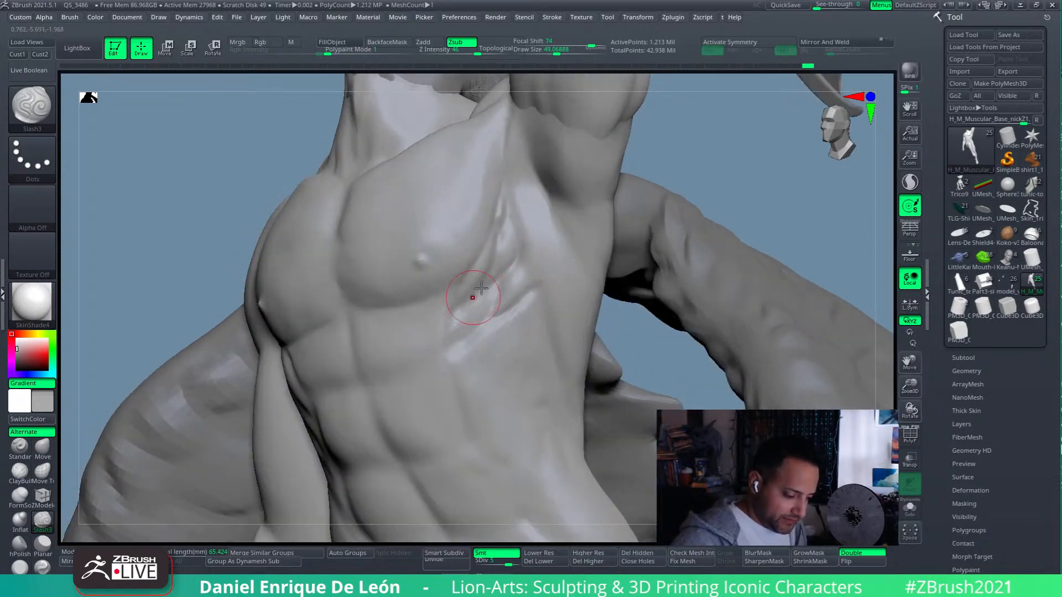
mouse_move(522, 304)
right_down()
mouse_move(540, 256)
mouse_move(540, 296)
right_up()
key(shift)
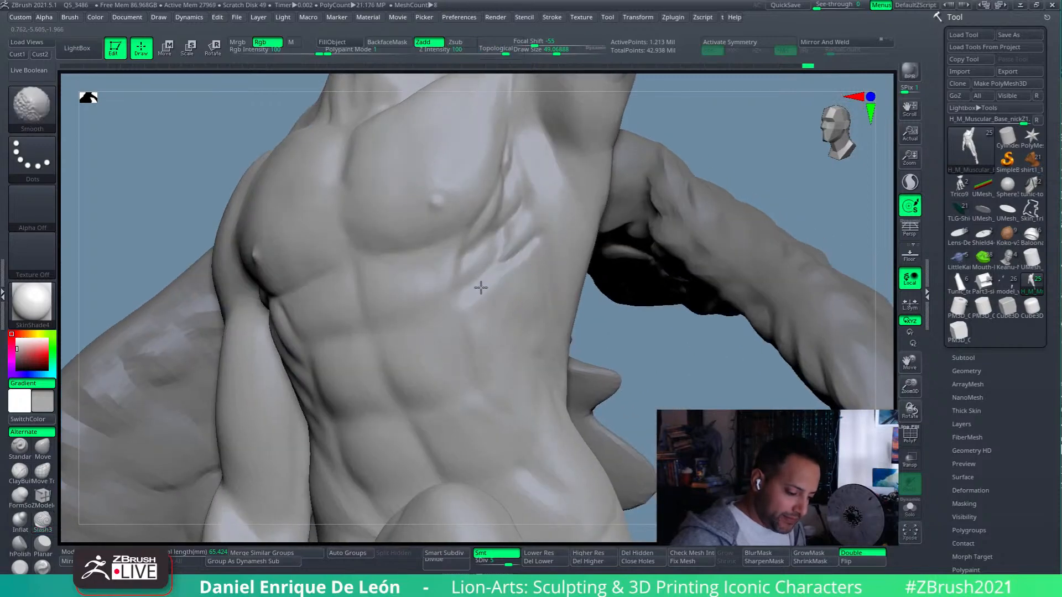
shift+drag(472, 307, 502, 253)
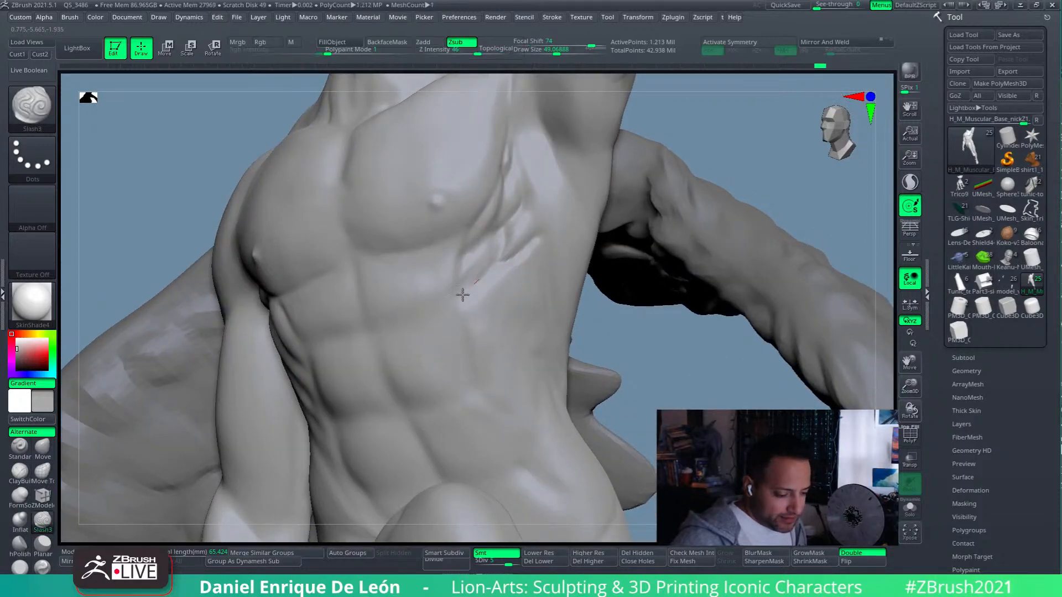
key(shift)
mouse_move(503, 294)
right_down()
mouse_move(519, 259)
mouse_move(512, 249)
mouse_move(538, 240)
right_up()
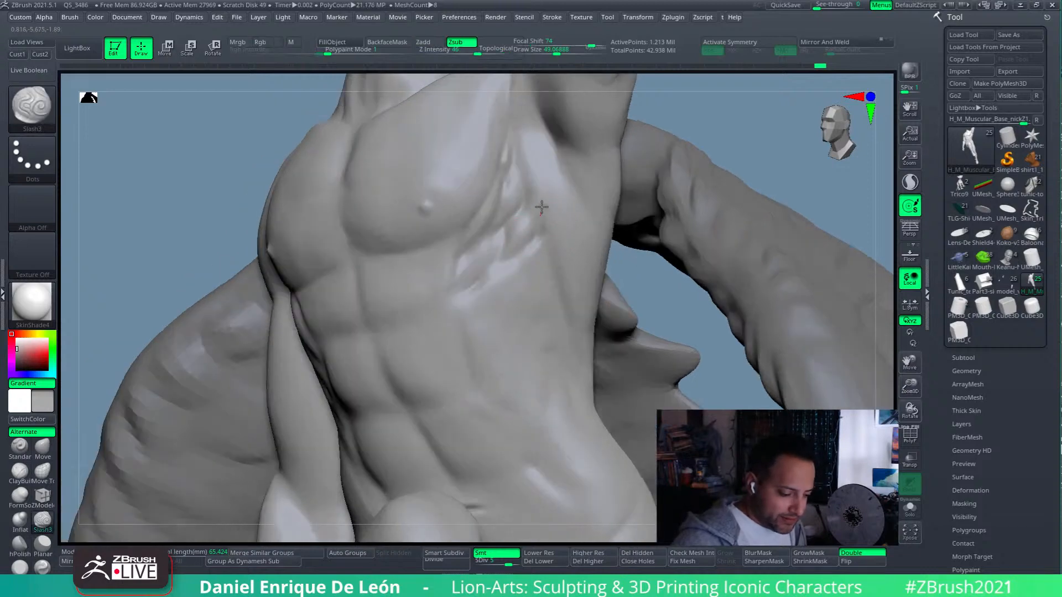
- Carve the latissimus front edge down from the raised-arm armpit and add a short groove separating the adjacent serratus bundles
drag(532, 182, 516, 249)
drag(513, 126, 556, 272)
right_drag(559, 252, 565, 233)
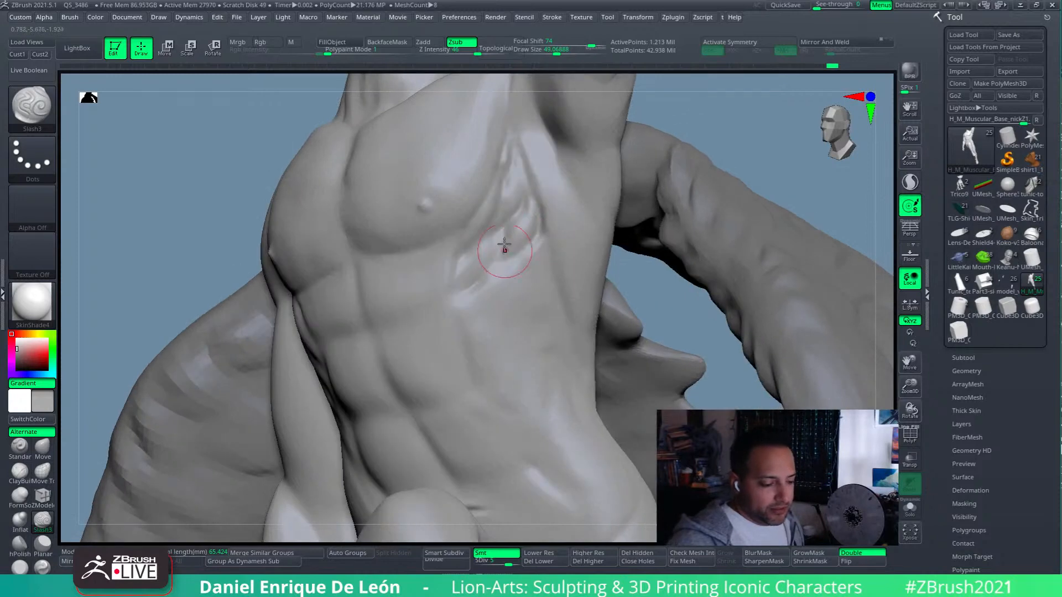
drag(505, 232, 519, 268)
right_drag(519, 267, 517, 327)
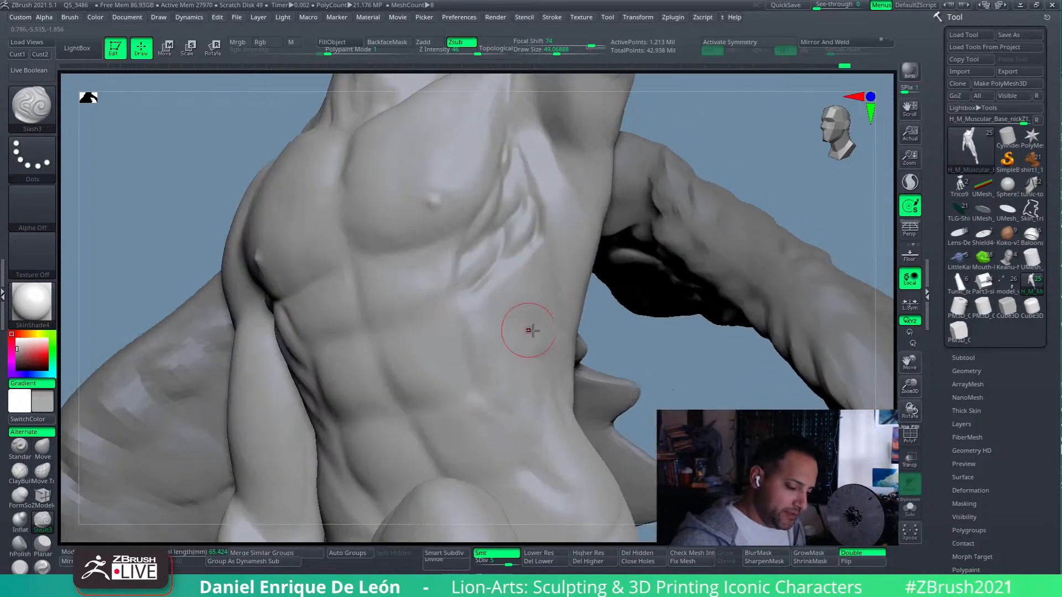
- Carve another diagonal serratus groove lower on the raised-arm side's ribs, running up toward the latissimus edge
mouse_move(530, 291)
right_down()
mouse_move(500, 317)
mouse_move(481, 298)
mouse_move(514, 315)
mouse_move(516, 299)
mouse_move(496, 315)
right_up()
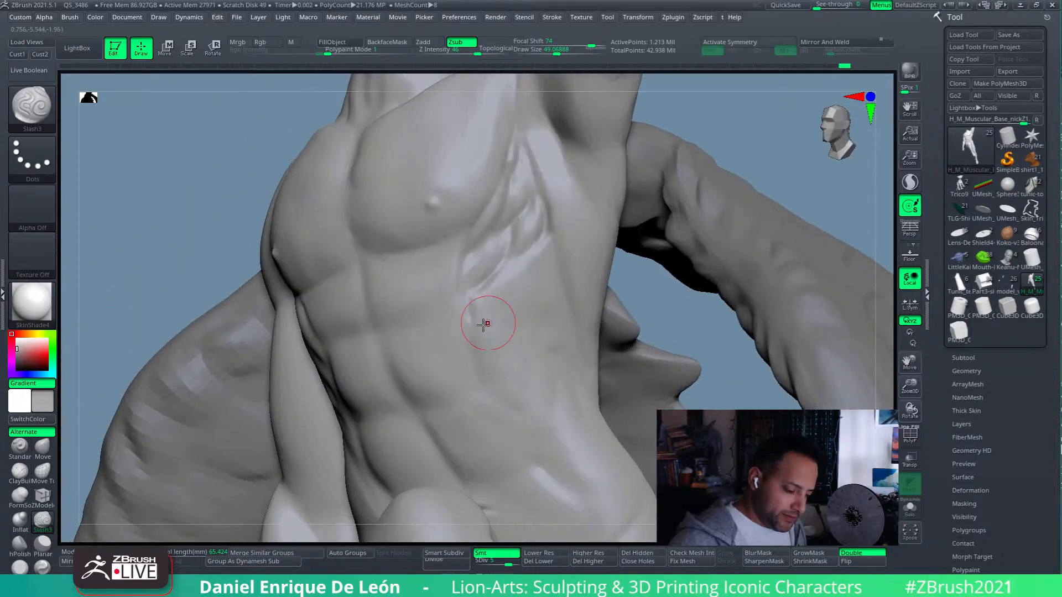
drag(493, 314, 536, 262)
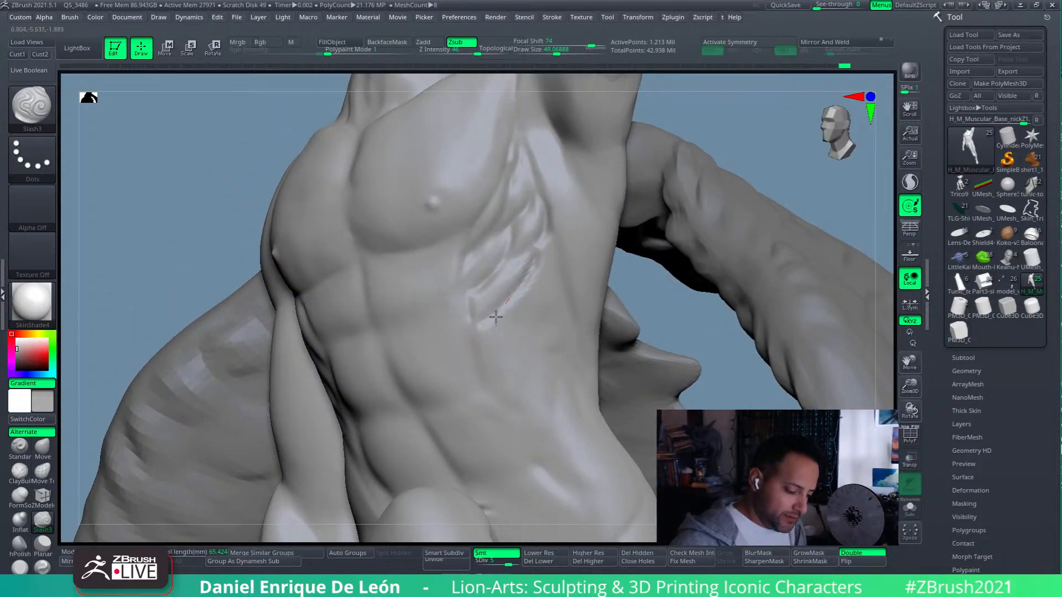
mouse_move(526, 260)
right_down()
mouse_move(539, 263)
mouse_move(514, 290)
mouse_move(536, 289)
right_up()
mouse_move(545, 279)
mouse_down()
mouse_move(552, 264)
mouse_move(522, 295)
mouse_move(545, 239)
mouse_move(522, 249)
mouse_move(533, 218)
mouse_move(497, 230)
mouse_up()
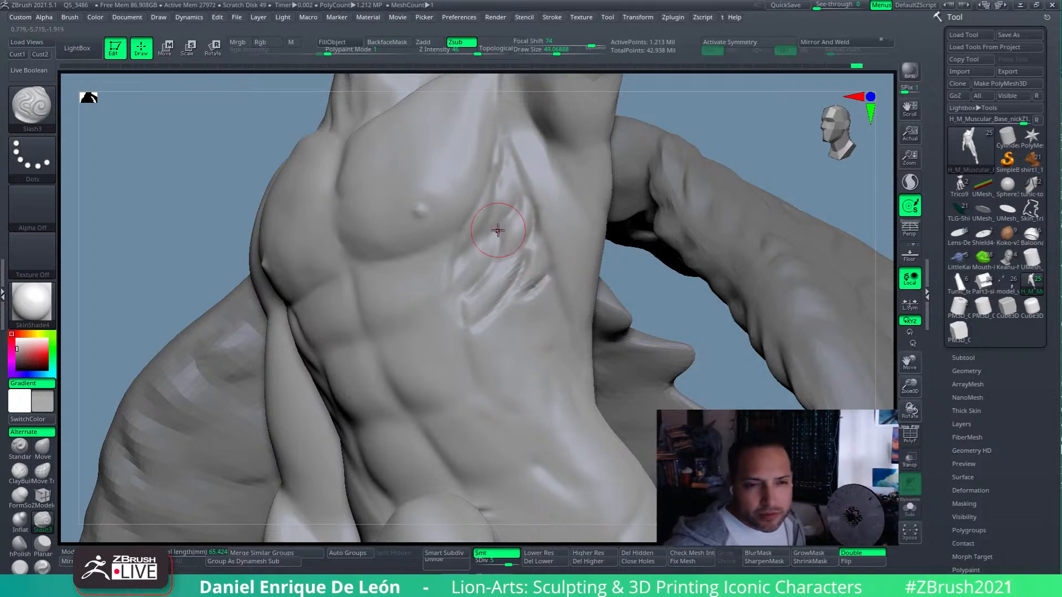
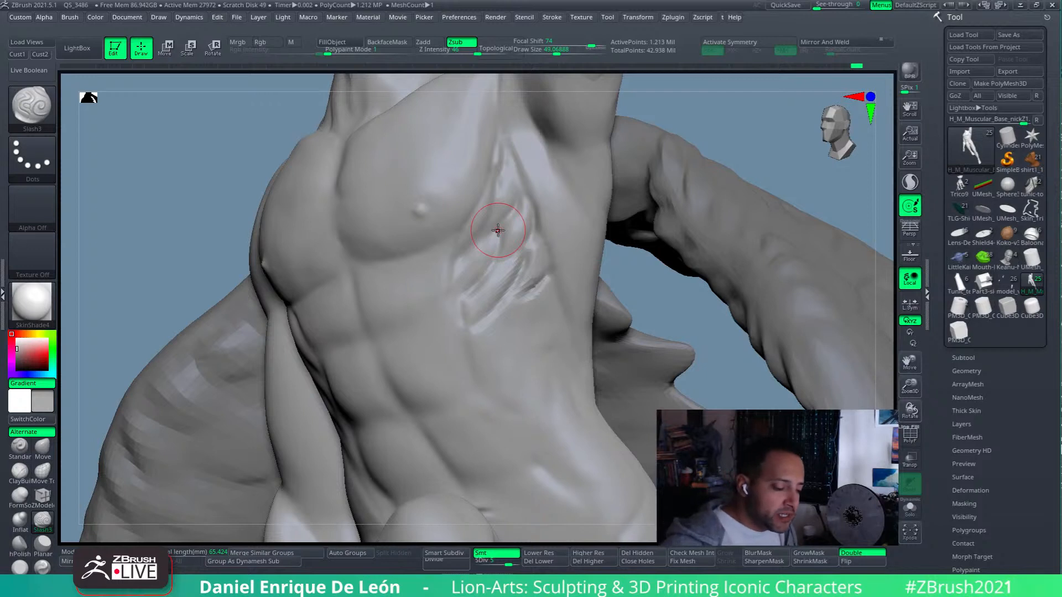
- Smooth the outer end of the new lower serratus groove and recarve where it meets the latissimus edge
right_drag(578, 289, 596, 291)
mouse_move(541, 282)
shift+mouse_down()
mouse_move(512, 303)
mouse_move(551, 266)
shift+mouse_up()
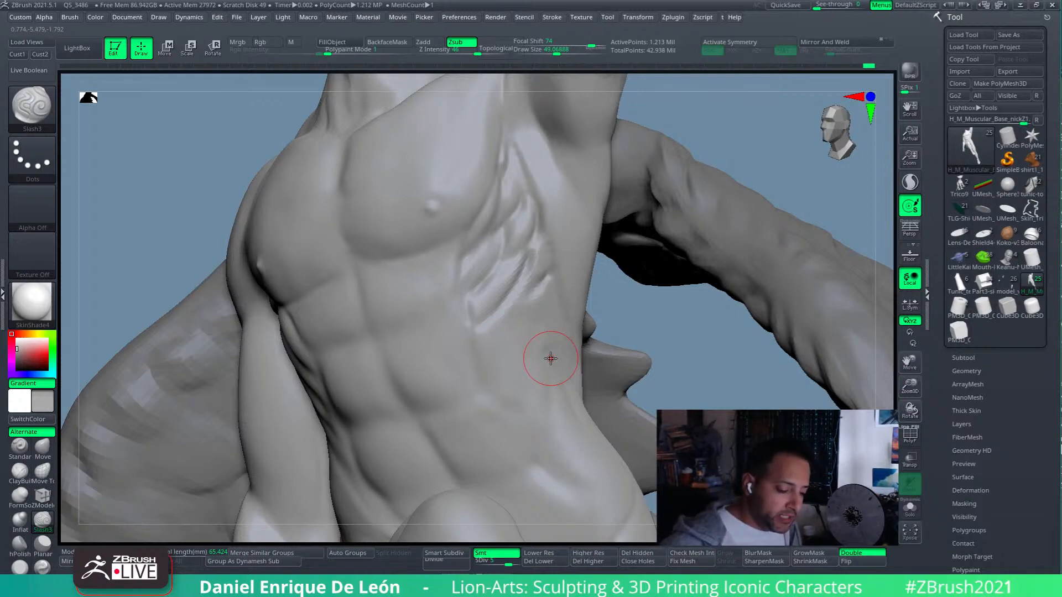
right_drag(586, 220, 565, 216)
mouse_move(527, 271)
shift+mouse_down()
mouse_move(536, 248)
mouse_move(531, 267)
shift+mouse_up()
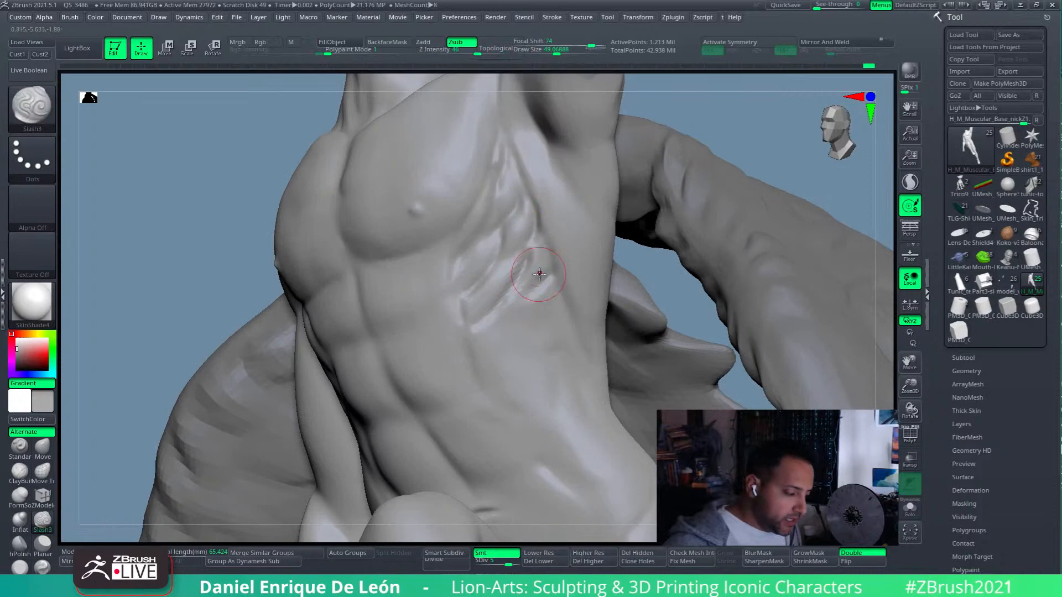
mouse_move(543, 225)
mouse_down()
mouse_move(517, 276)
mouse_move(528, 256)
mouse_move(523, 266)
mouse_up()
- Define the lowest serratus bundle by smoothing its front tip and carving short diagonal grooves beneath and across it
right_drag(513, 298, 585, 289)
drag(569, 287, 542, 310)
right_drag(526, 327, 510, 334)
mouse_move(481, 301)
shift+mouse_down()
mouse_move(488, 285)
mouse_move(473, 317)
mouse_move(482, 278)
mouse_move(474, 316)
shift+mouse_up()
mouse_move(524, 344)
right_down()
mouse_move(575, 327)
mouse_move(545, 294)
right_up()
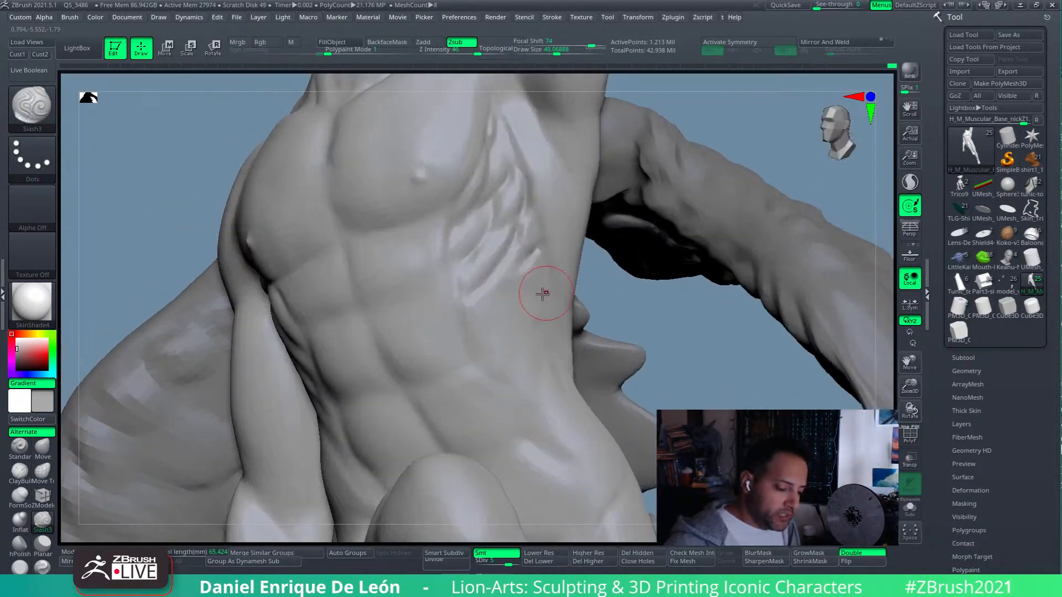
drag(499, 306, 475, 327)
drag(537, 252, 492, 279)
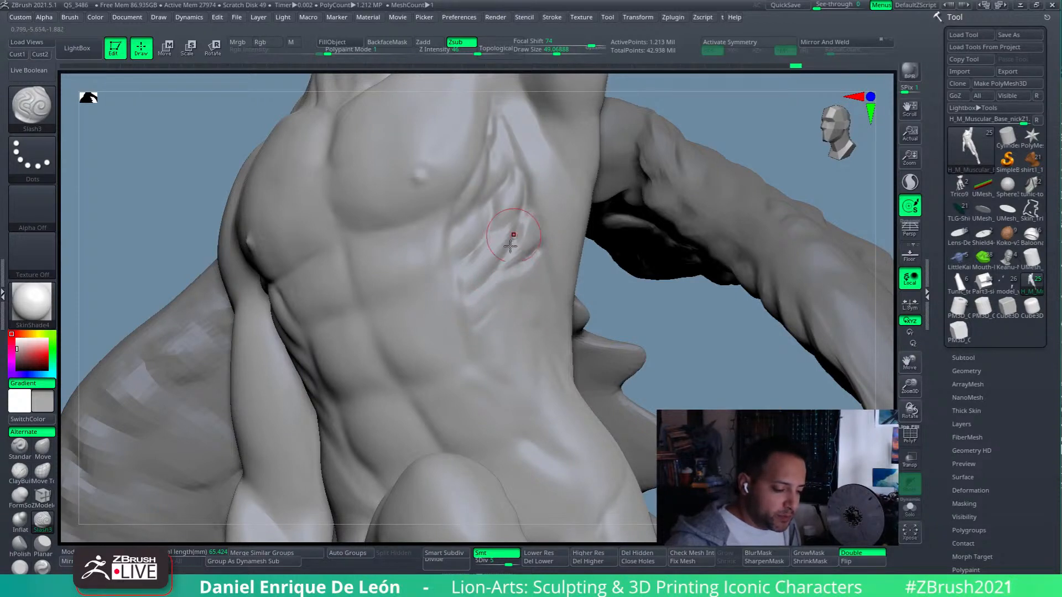
- Smooth the outer ends of the lower serratus grooves where they blend into the latissimus
right_drag(530, 281, 517, 284)
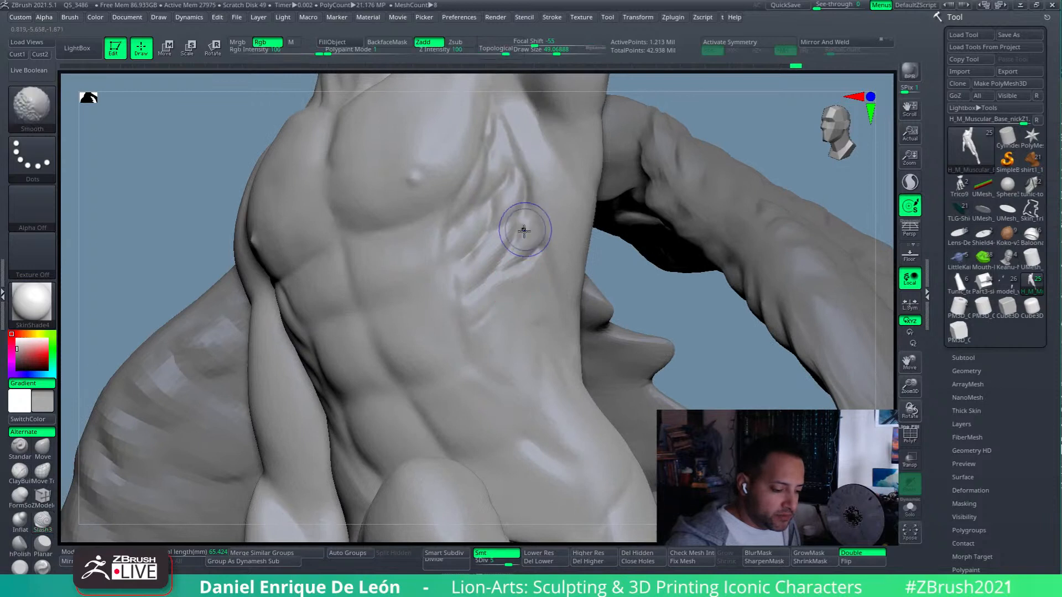
shift+drag(524, 253, 522, 264)
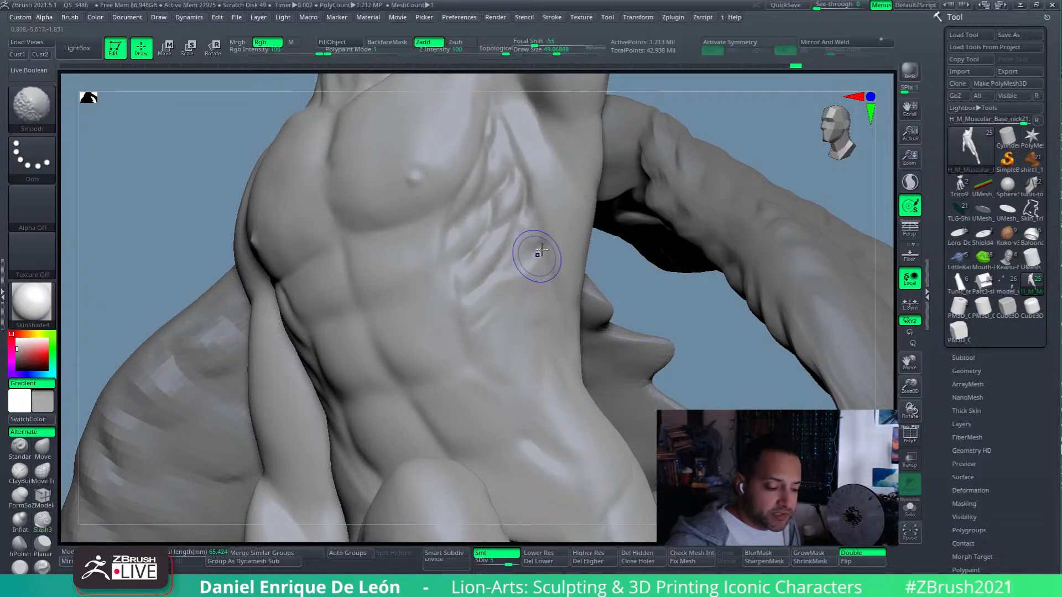
shift+drag(529, 223, 496, 273)
right_drag(534, 234, 523, 232)
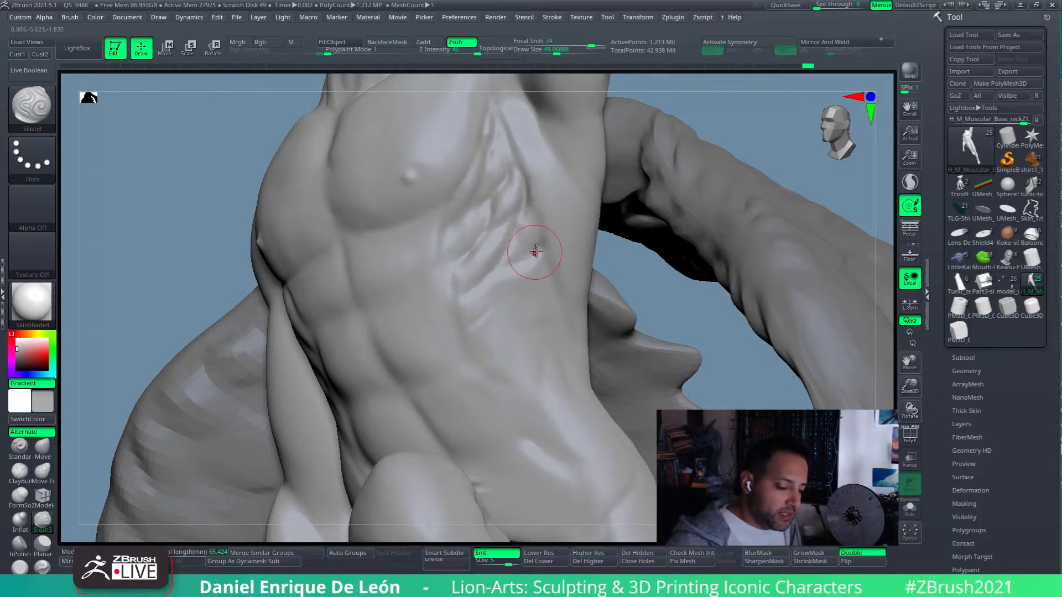
- Carve the front tips of the lower serratus bundles against the rib cage with Slash3 and lightly smooth between them
mouse_move(517, 254)
right_down()
mouse_move(513, 234)
mouse_move(459, 221)
right_up()
drag(444, 252, 462, 318)
mouse_move(450, 277)
shift+mouse_down()
mouse_move(459, 263)
mouse_move(454, 285)
shift+mouse_up()
right_drag(509, 306, 525, 305)
mouse_move(452, 276)
mouse_down()
mouse_move(457, 294)
mouse_move(496, 275)
mouse_up()
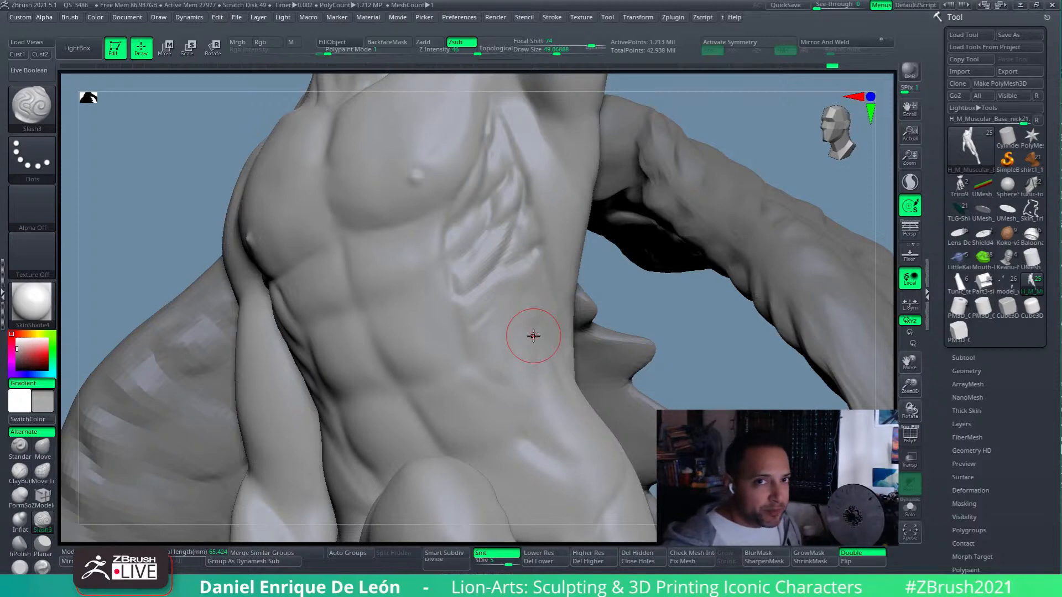
mouse_move(540, 284)
right_down()
mouse_move(526, 304)
mouse_move(569, 354)
mouse_move(564, 244)
right_up()
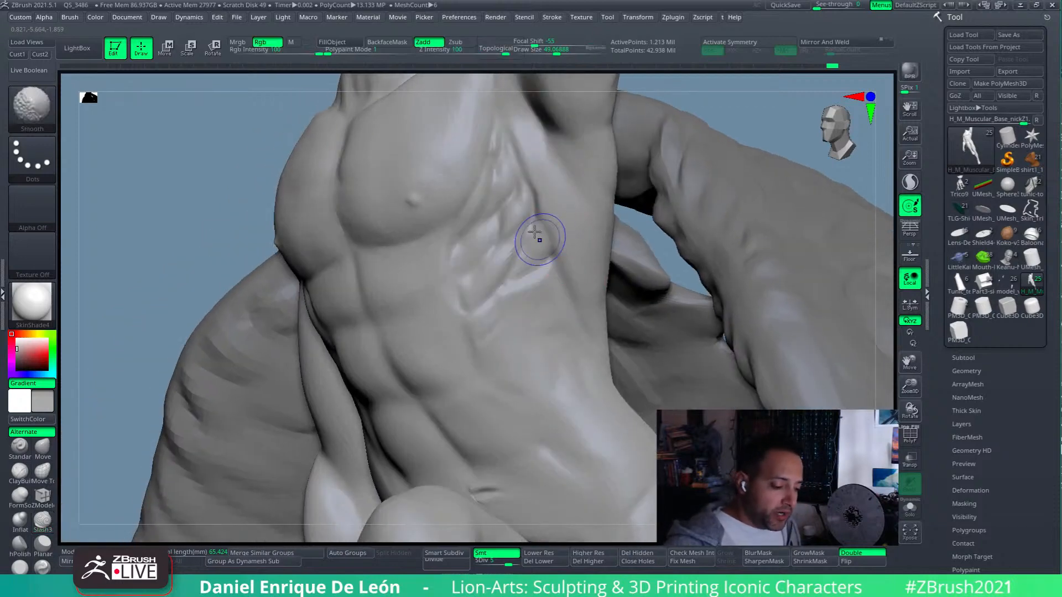
mouse_move(547, 208)
right_down()
mouse_move(550, 194)
mouse_move(605, 268)
mouse_move(598, 280)
mouse_move(569, 272)
right_up()
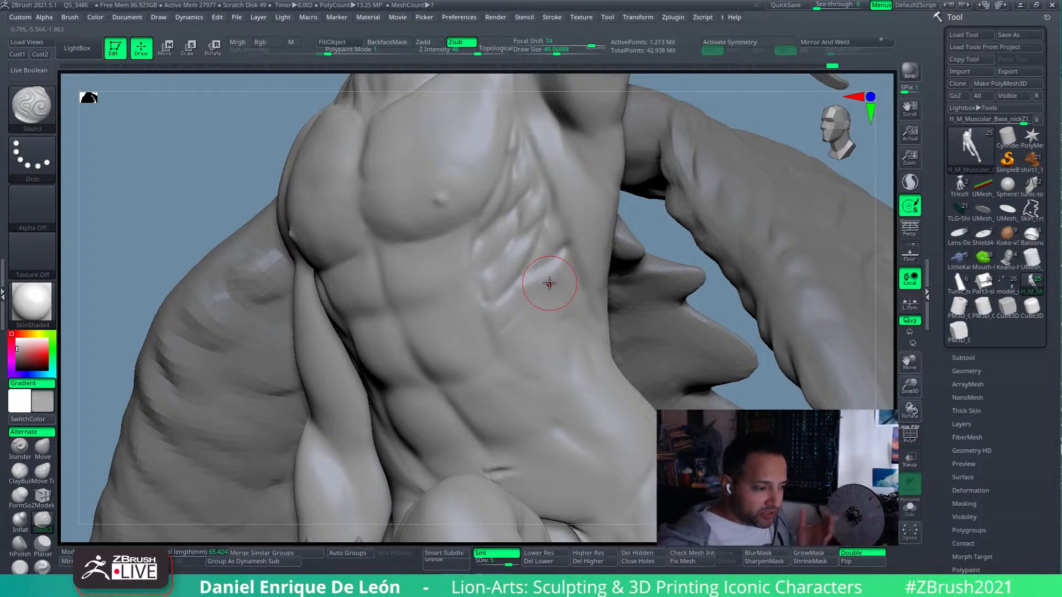
- Switch to the Move brush for the rib area on the raised-arm side and undo the last sculpting change
right_drag(539, 269, 549, 265)
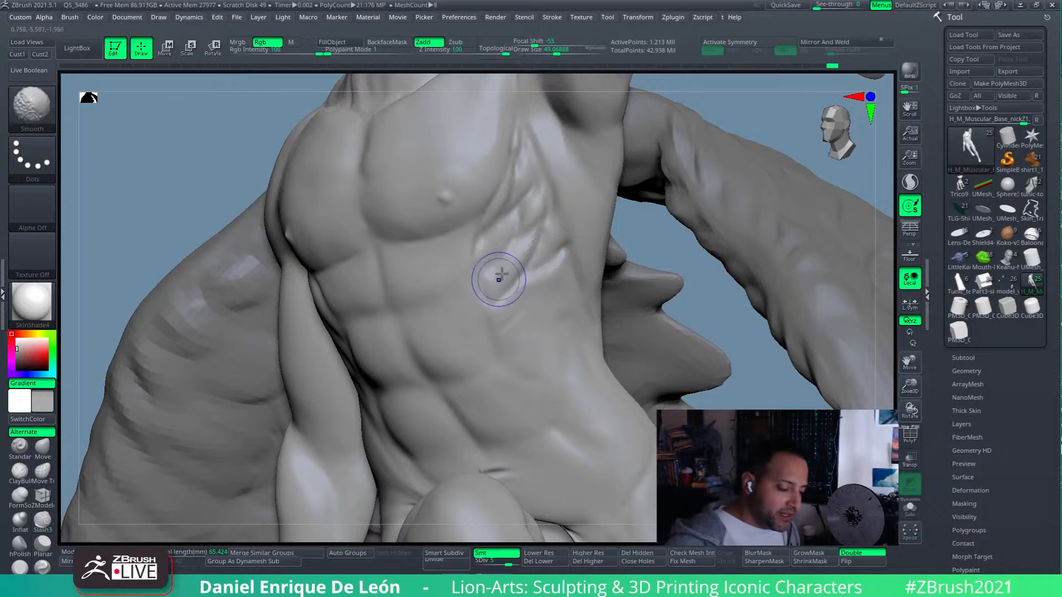
right_drag(536, 280, 539, 278)
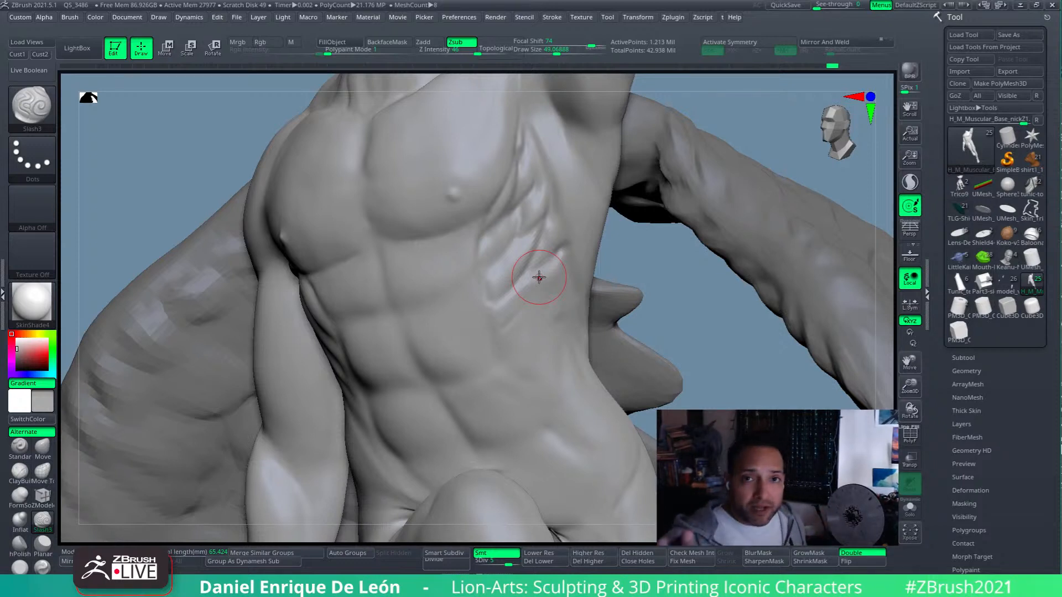
mouse_move(556, 256)
ctrl+right_down()
mouse_move(575, 267)
mouse_move(559, 269)
ctrl+right_up()
click(43, 445)
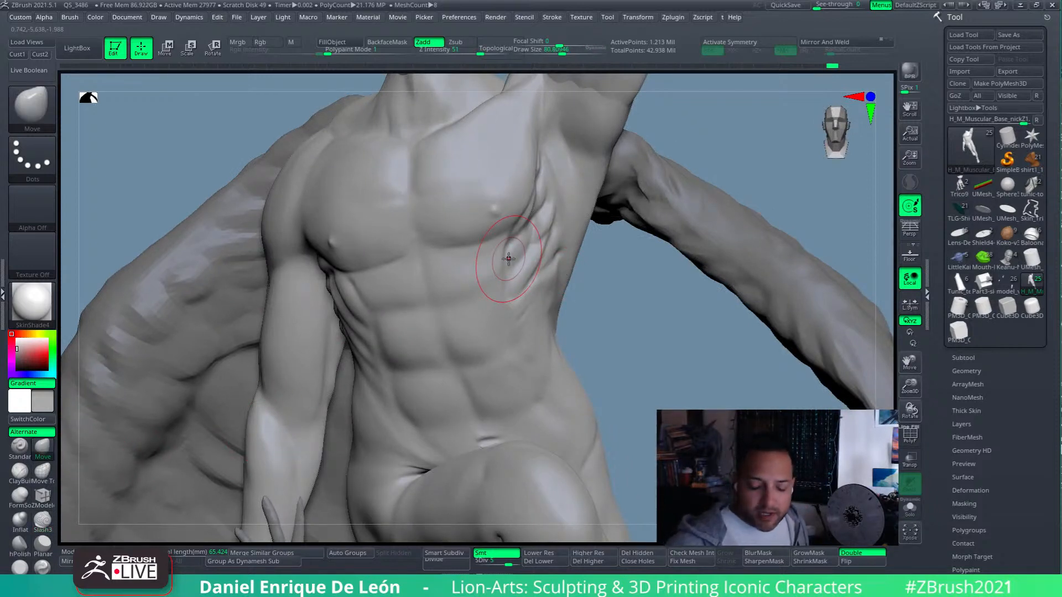
right_drag(508, 257, 514, 226)
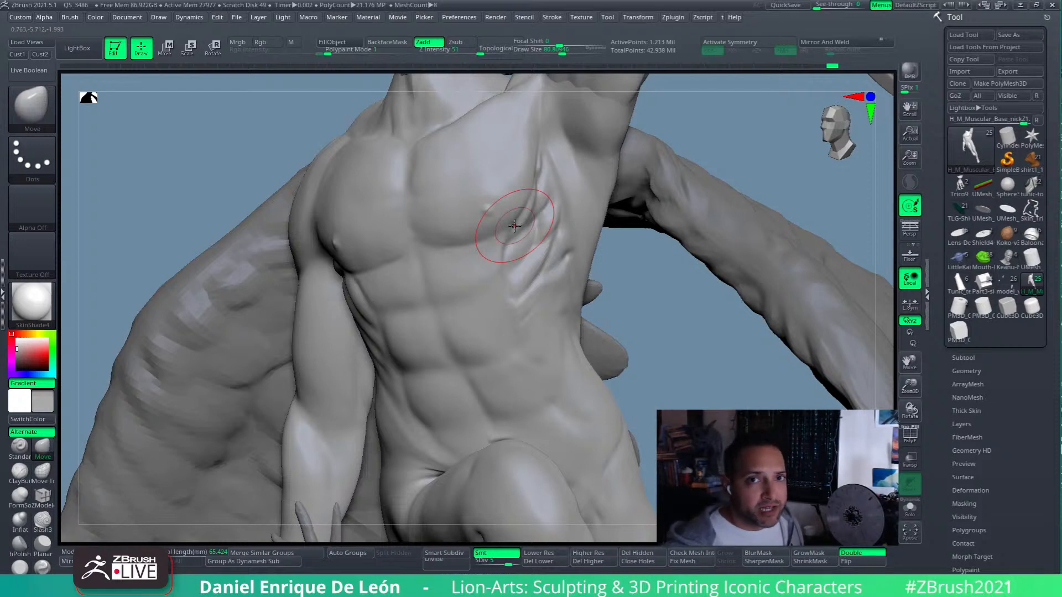
right_drag(521, 250, 645, 327)
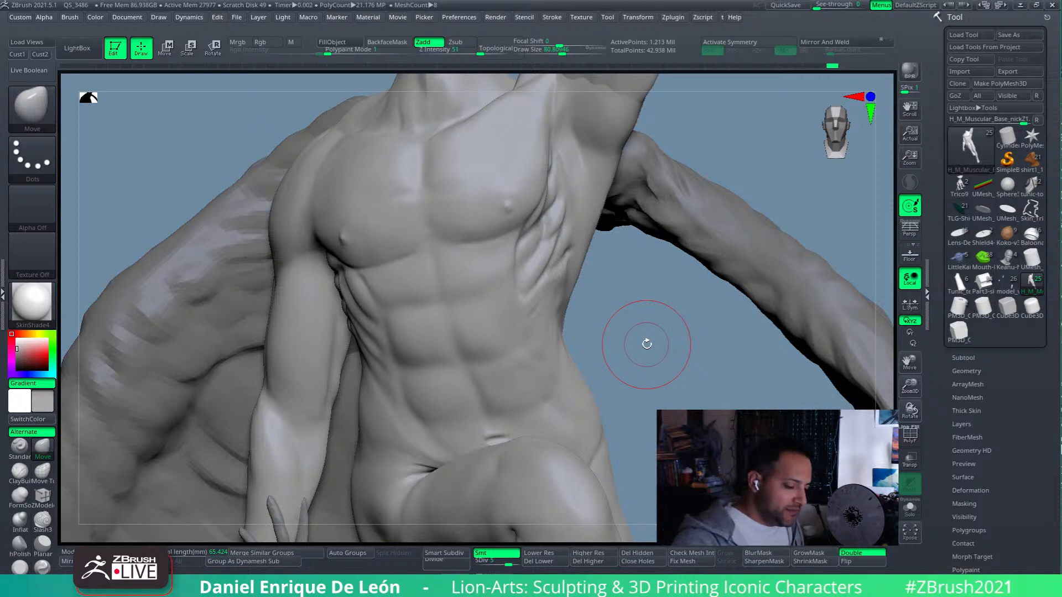
key(ctrl+z)
- Set the Move brush's draw size to about 67 and reshape the pectoral edge and serratus muscles below the raised arm
drag(562, 50, 557, 50)
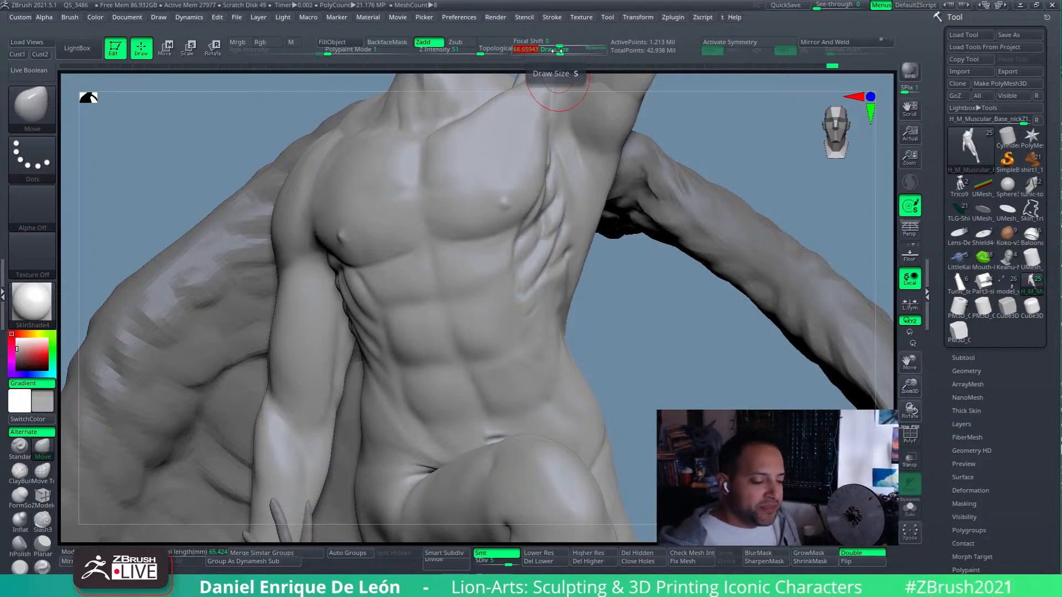
mouse_move(503, 222)
right_down()
mouse_move(528, 242)
mouse_move(553, 233)
right_up()
drag(536, 248, 534, 236)
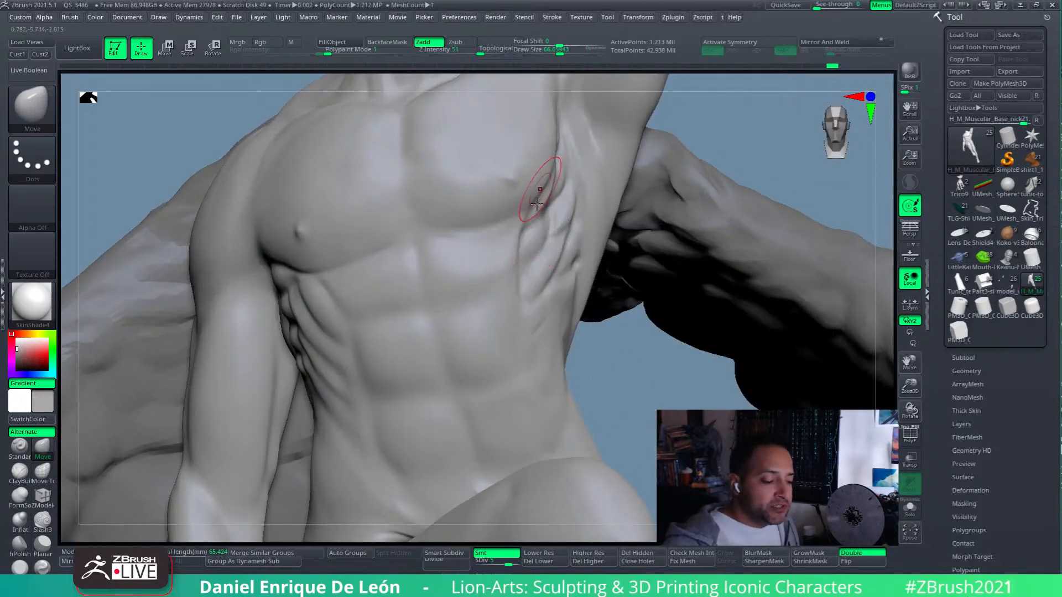
right_drag(539, 195, 545, 208)
drag(545, 209, 564, 199)
mouse_move(573, 200)
right_down()
mouse_move(592, 197)
mouse_move(549, 230)
mouse_move(553, 253)
mouse_move(585, 215)
mouse_move(555, 238)
mouse_move(616, 225)
right_up()
mouse_move(550, 247)
right_down()
mouse_move(569, 213)
mouse_move(549, 249)
mouse_move(534, 245)
right_up()
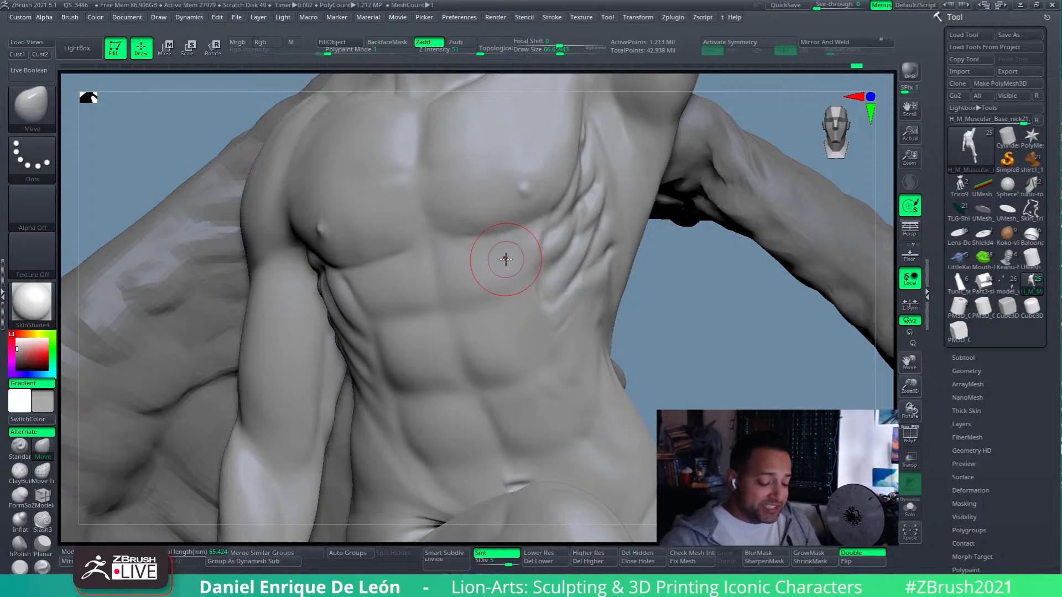
- Inspect the ribs and serratus muscles from front and side angles, lightly smoothing the lowest rib forms
mouse_move(558, 285)
right_down()
mouse_move(571, 271)
mouse_move(555, 288)
right_up()
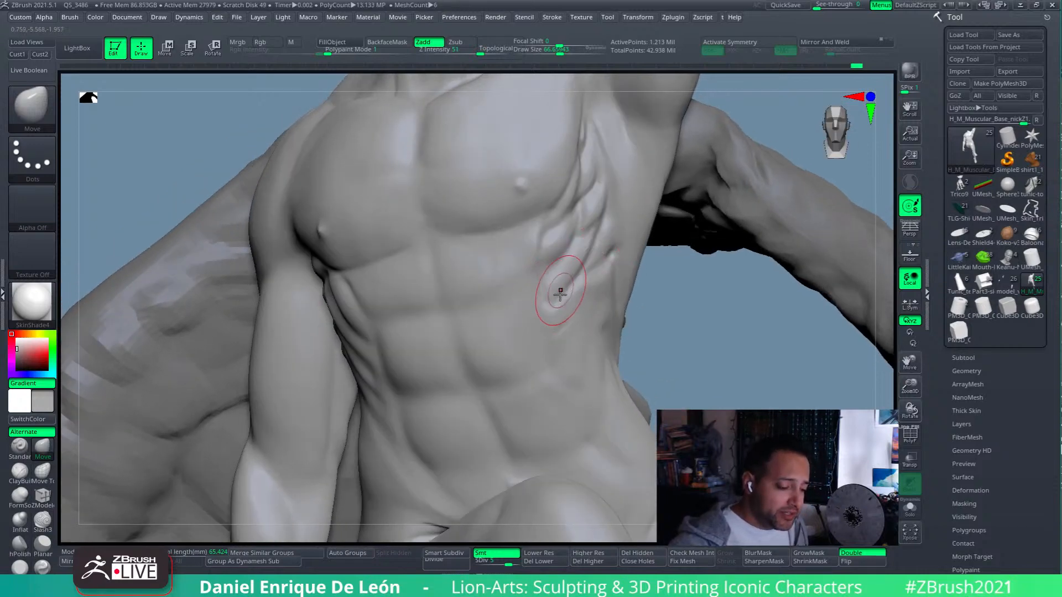
mouse_move(557, 286)
right_down()
mouse_move(590, 271)
mouse_move(576, 258)
mouse_move(536, 272)
mouse_move(556, 267)
right_up()
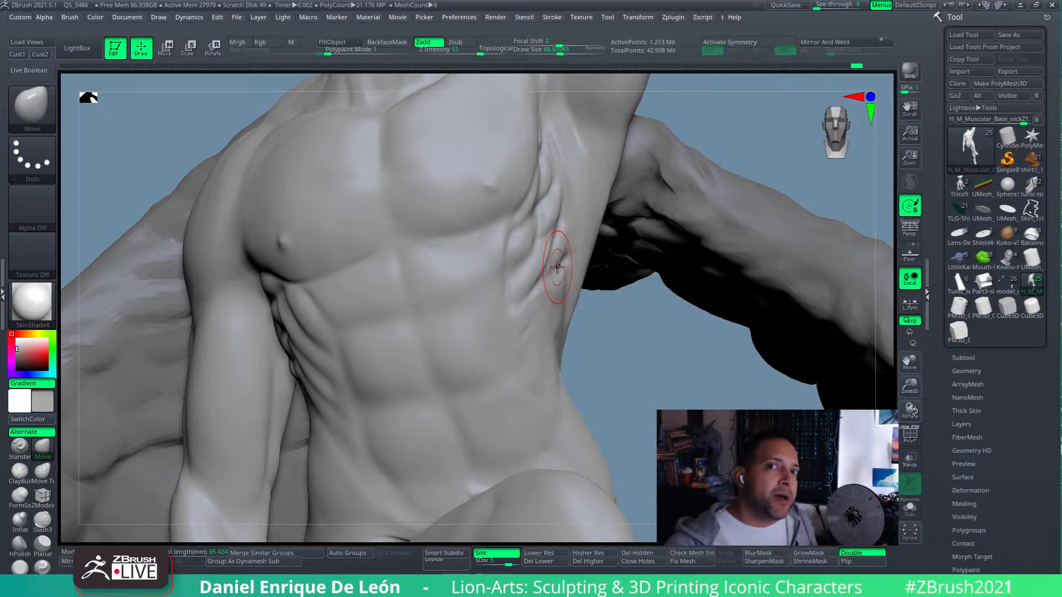
right_drag(543, 299, 538, 317)
mouse_move(557, 282)
alt+right_down()
mouse_move(562, 246)
mouse_move(555, 256)
alt+right_up()
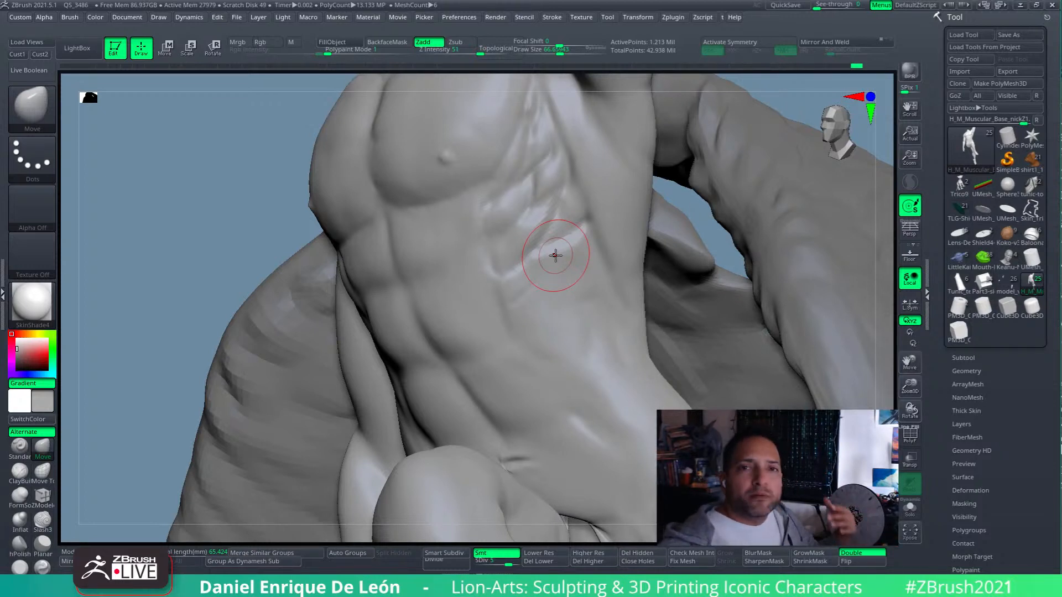
mouse_move(555, 250)
right_down()
mouse_move(592, 238)
mouse_move(548, 279)
mouse_move(573, 258)
right_up()
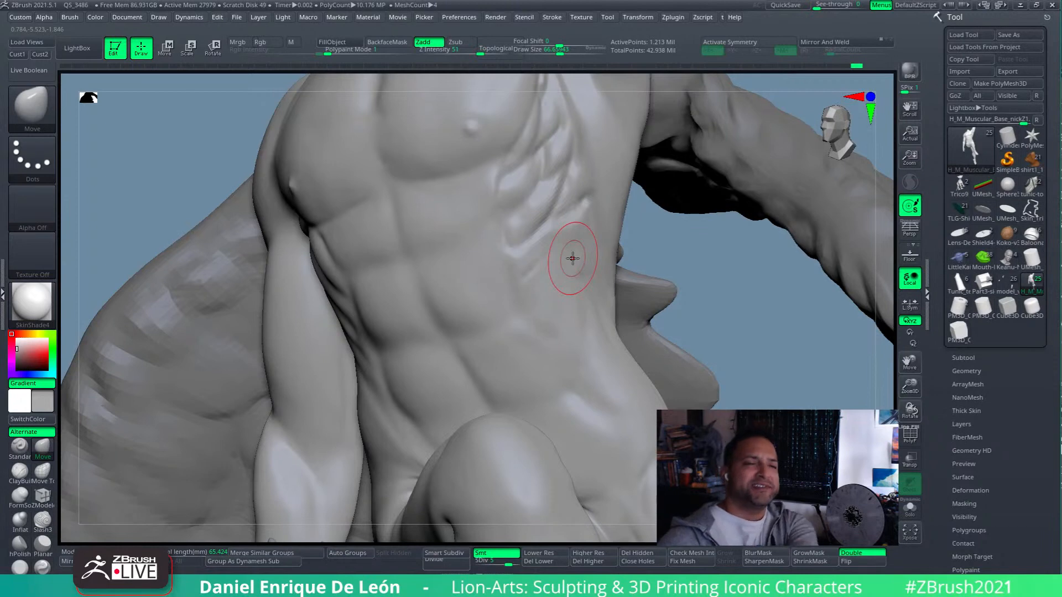
right_drag(565, 247, 582, 219)
mouse_move(532, 237)
shift+mouse_down()
mouse_move(514, 238)
mouse_move(529, 237)
shift+mouse_up()
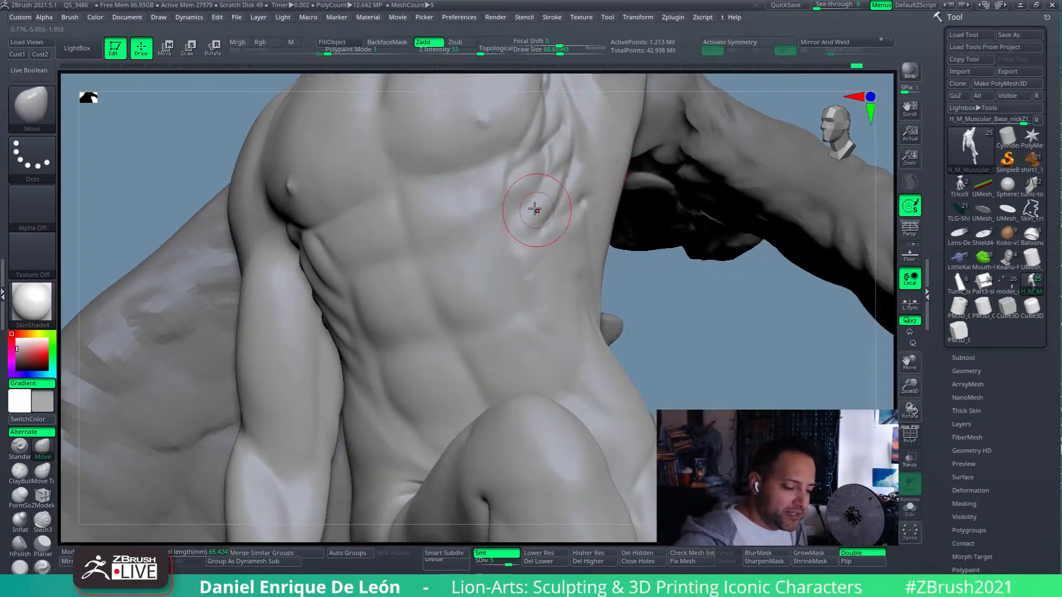
right_drag(535, 209, 543, 224)
right_drag(636, 330, 604, 184)
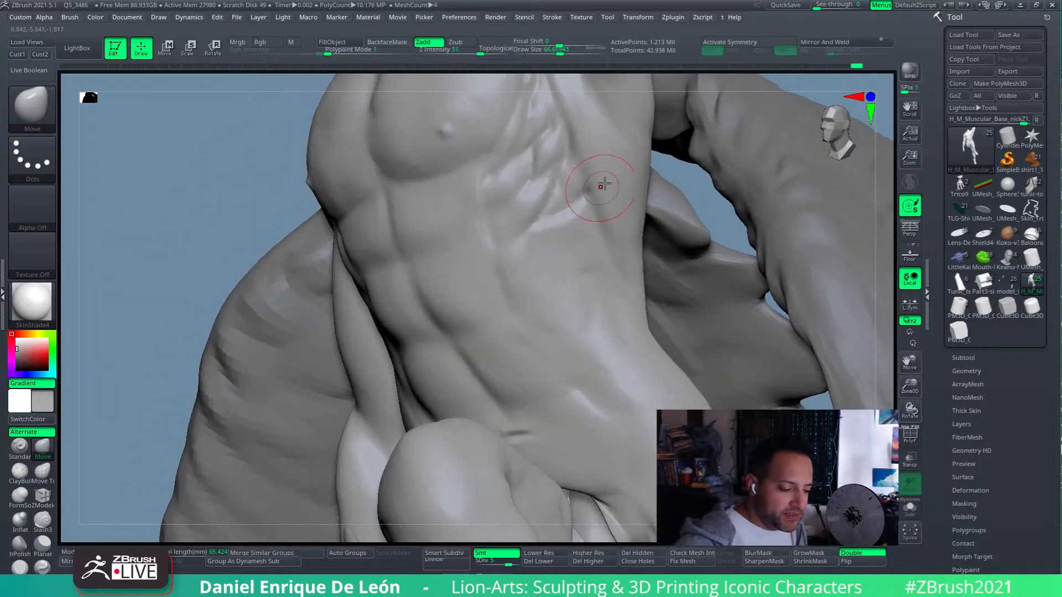
- Carve a groove with the Slash3 brush from the raised arm's armpit down the flank, along the front edge of the lat
click(40, 519)
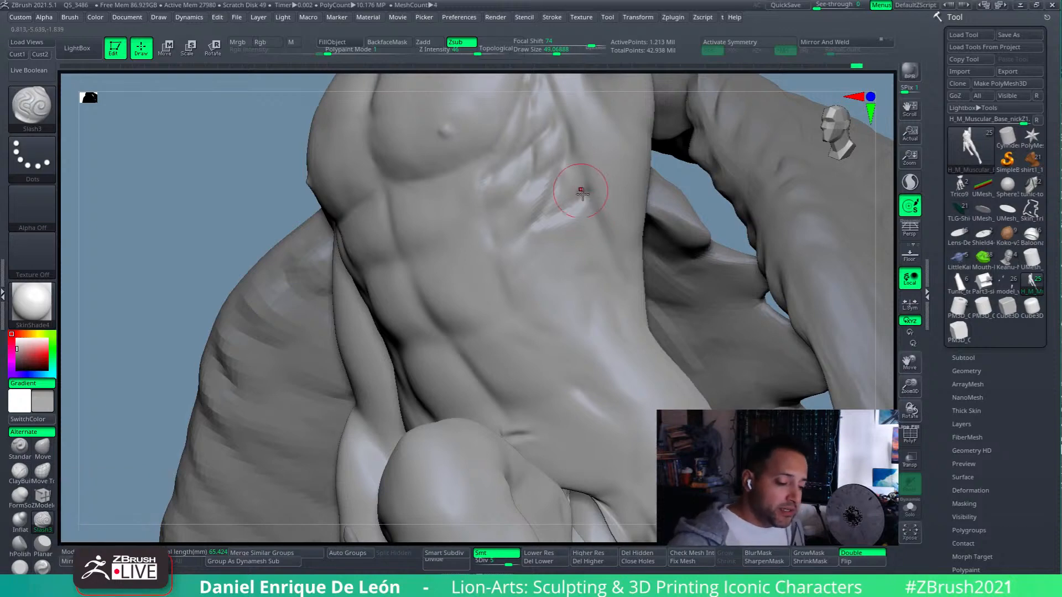
right_drag(579, 186, 593, 188)
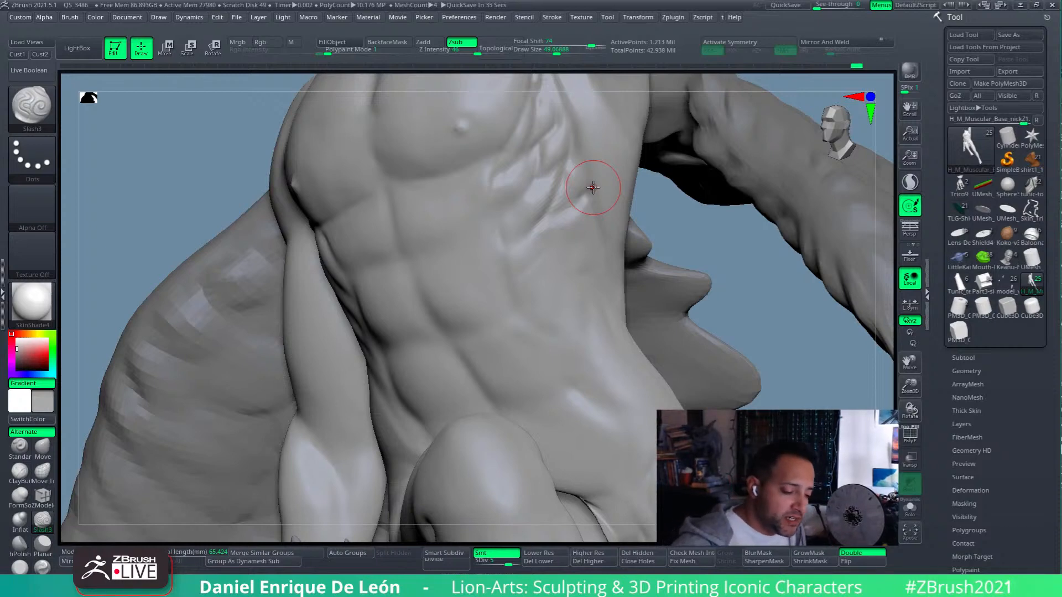
mouse_move(592, 234)
right_down()
mouse_move(571, 251)
mouse_move(628, 287)
mouse_move(626, 259)
mouse_move(605, 237)
right_up()
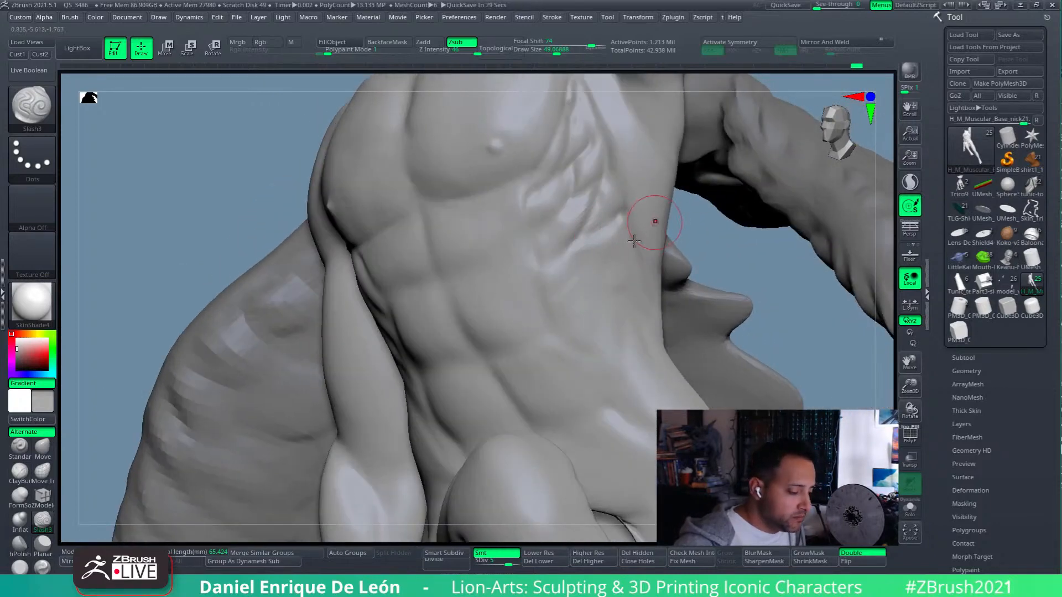
click(43, 446)
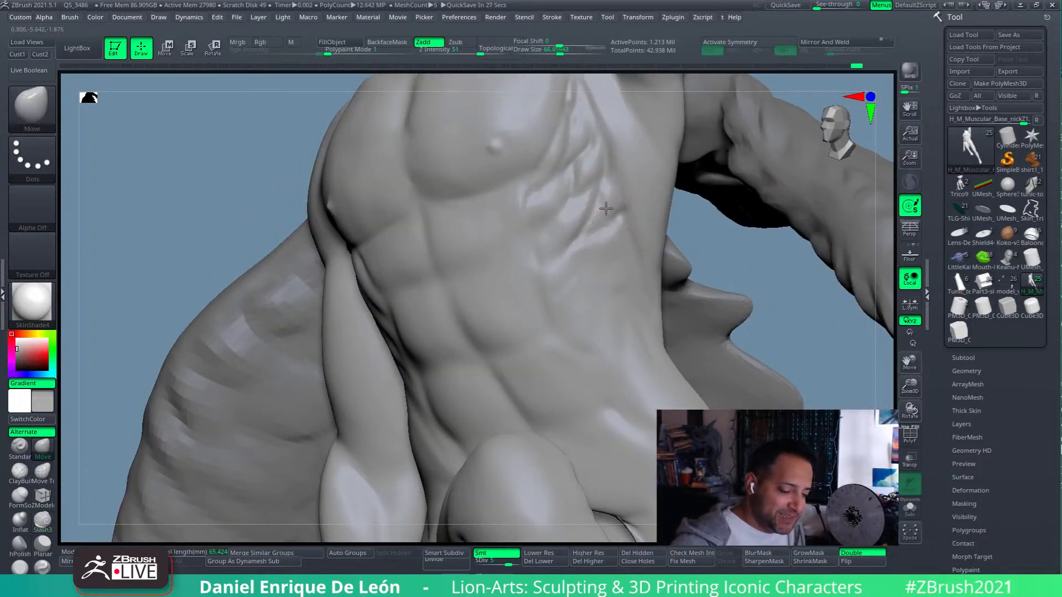
mouse_move(605, 210)
right_down()
mouse_move(628, 225)
mouse_move(621, 184)
mouse_move(622, 221)
mouse_move(623, 199)
mouse_move(566, 162)
mouse_move(541, 118)
right_up()
click(43, 520)
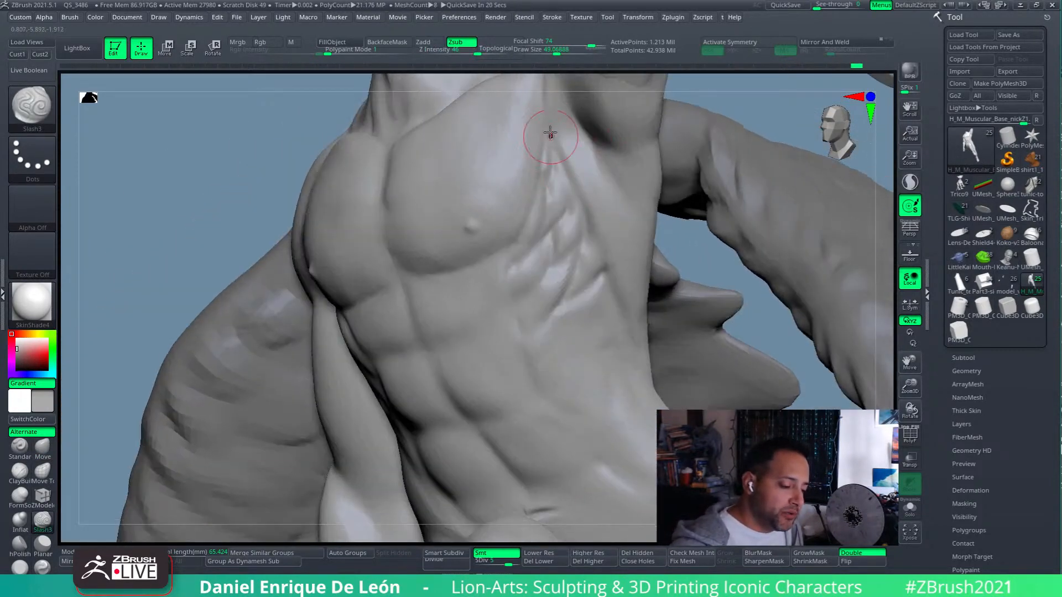
drag(573, 173, 624, 333)
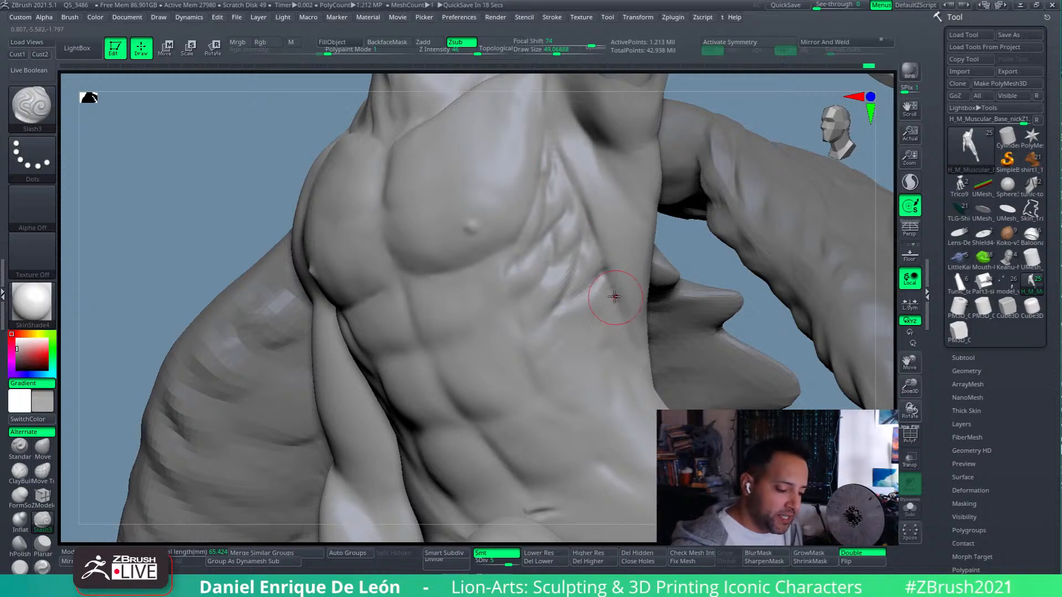
- Continue the lat groove around the flank onto the lower back beneath the wing and smooth its end
right_drag(615, 301, 597, 271)
mouse_move(669, 382)
right_down()
mouse_move(659, 319)
mouse_move(699, 372)
mouse_move(688, 372)
mouse_move(699, 384)
mouse_move(672, 343)
mouse_move(664, 293)
mouse_move(635, 281)
right_up()
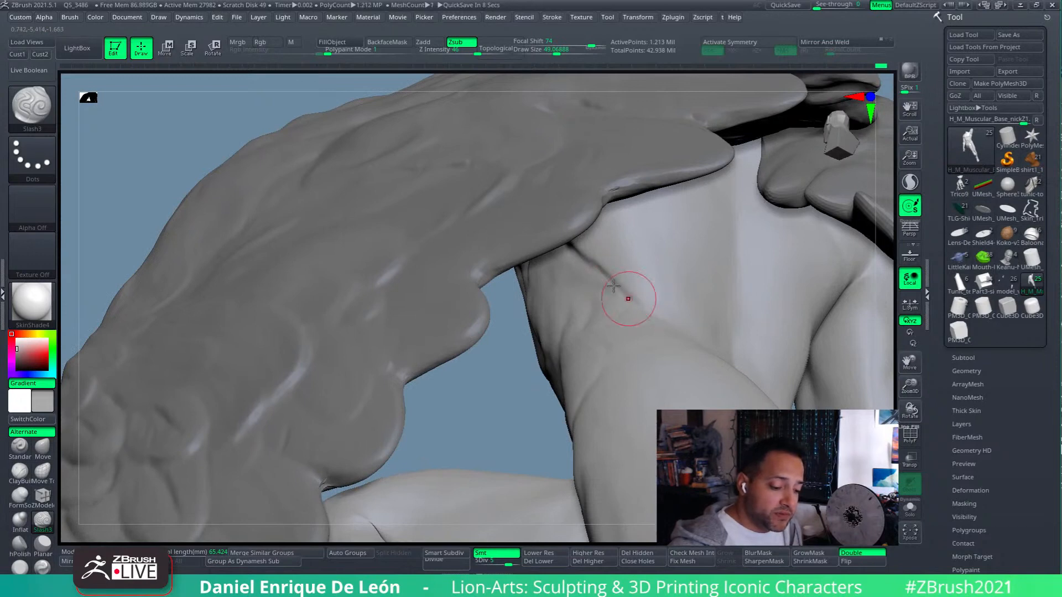
mouse_move(673, 287)
right_down()
mouse_move(652, 289)
mouse_move(649, 313)
mouse_move(671, 336)
mouse_move(668, 294)
mouse_move(628, 308)
right_up()
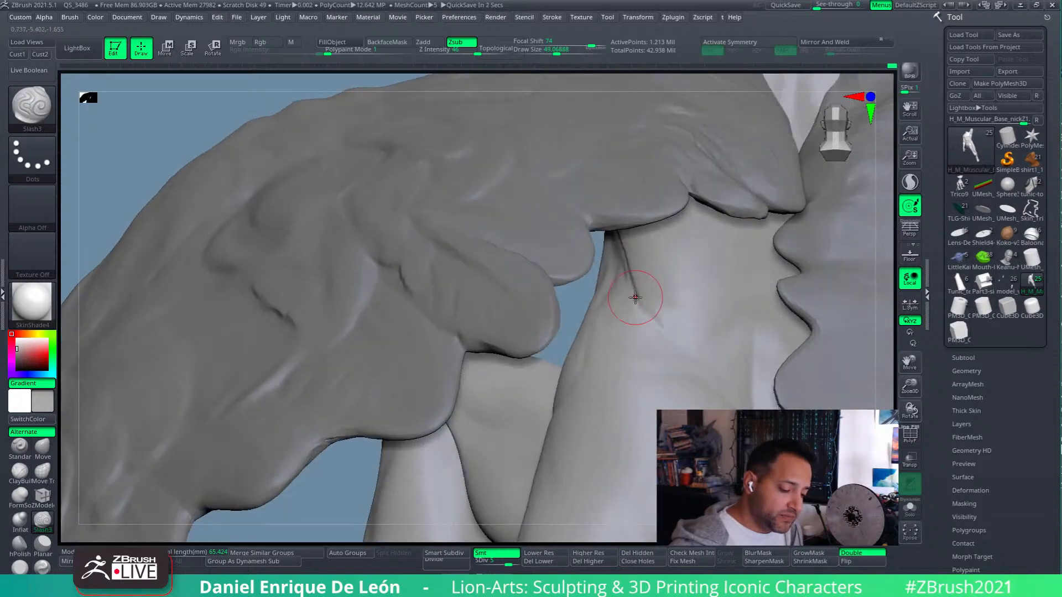
key(shift)
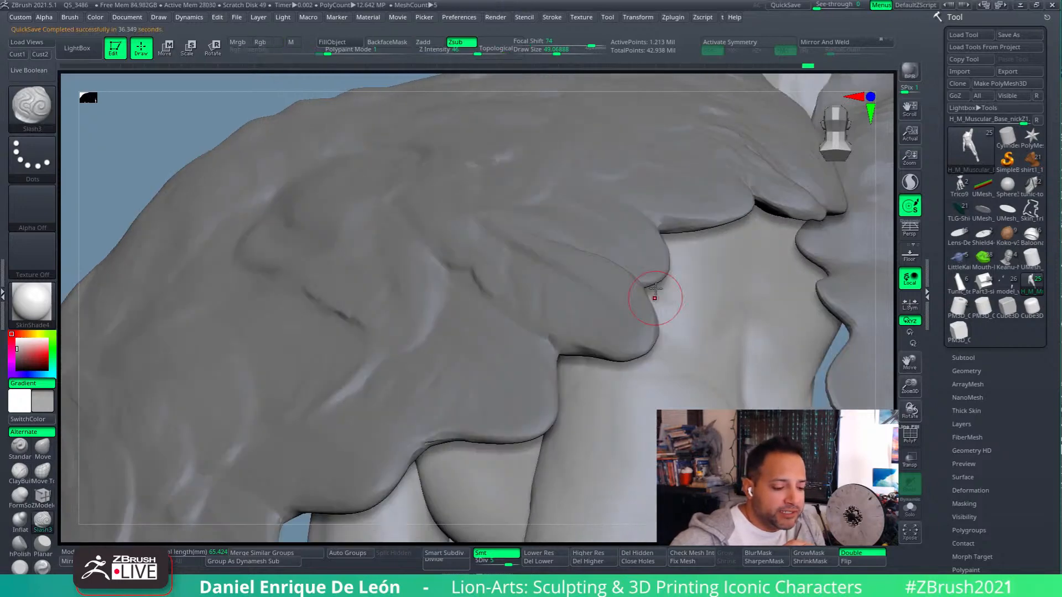
right_drag(665, 293, 664, 325)
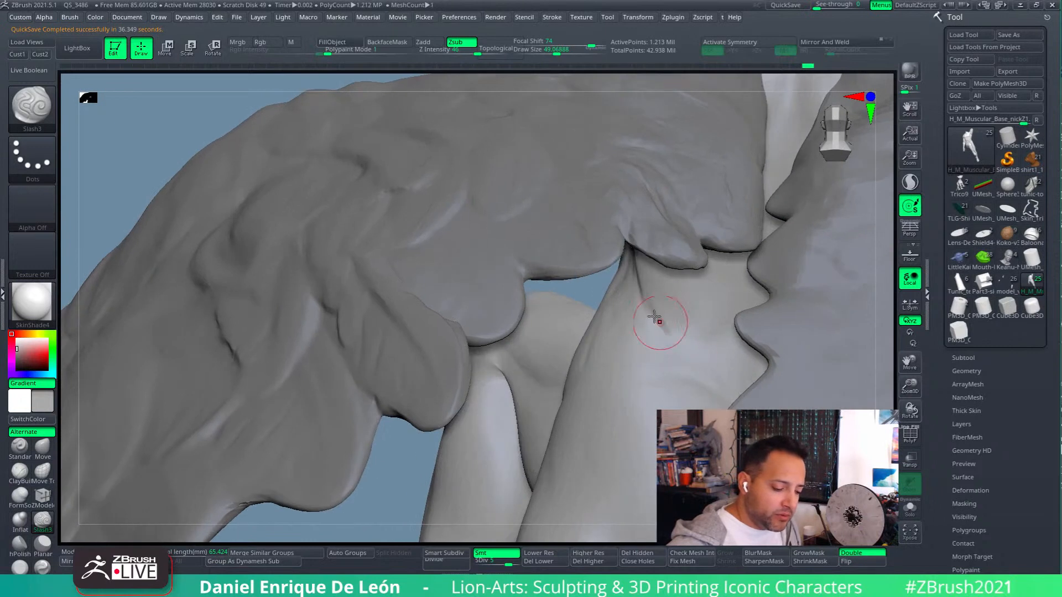
key(shift)
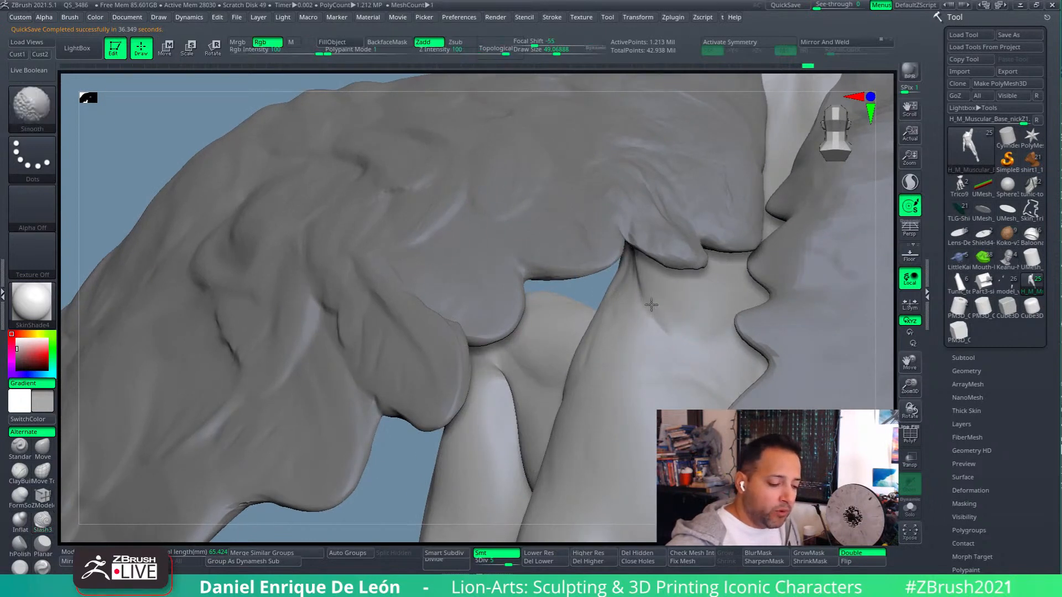
mouse_move(650, 321)
right_down()
mouse_move(673, 308)
mouse_move(718, 313)
mouse_move(682, 280)
mouse_move(646, 349)
right_up()
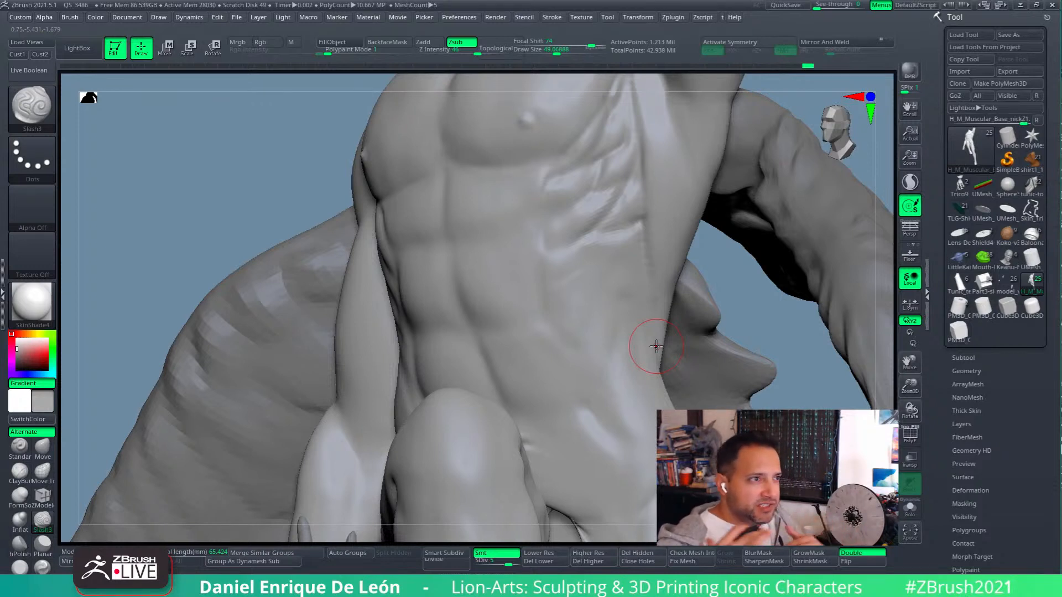
- Carve an additional diagonal groove below the lowest rib on the raised-arm side with Slash3 and soften it
mouse_move(652, 350)
mouse_down()
mouse_move(649, 303)
mouse_move(617, 265)
mouse_up()
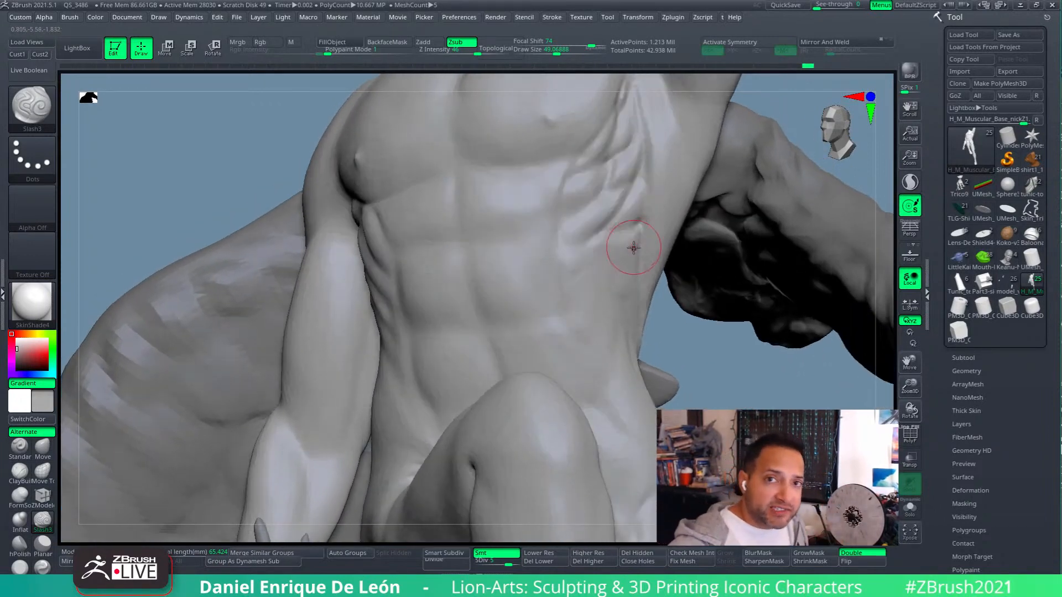
mouse_move(623, 241)
mouse_down()
mouse_move(632, 305)
mouse_move(636, 221)
mouse_up()
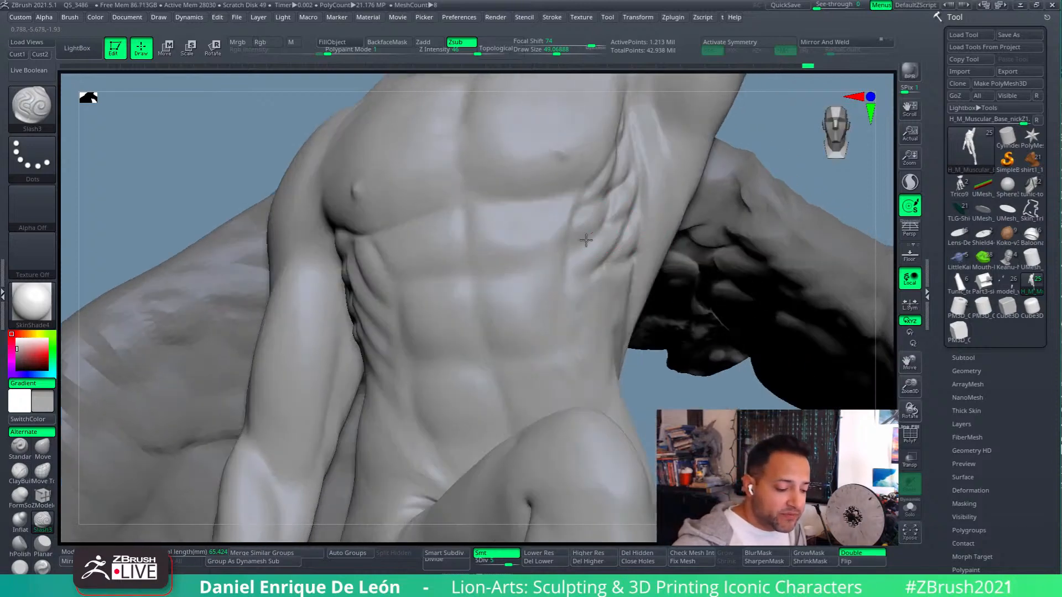
mouse_move(638, 260)
mouse_down()
mouse_move(612, 277)
mouse_move(611, 256)
mouse_move(631, 274)
mouse_move(601, 256)
mouse_move(614, 227)
mouse_up()
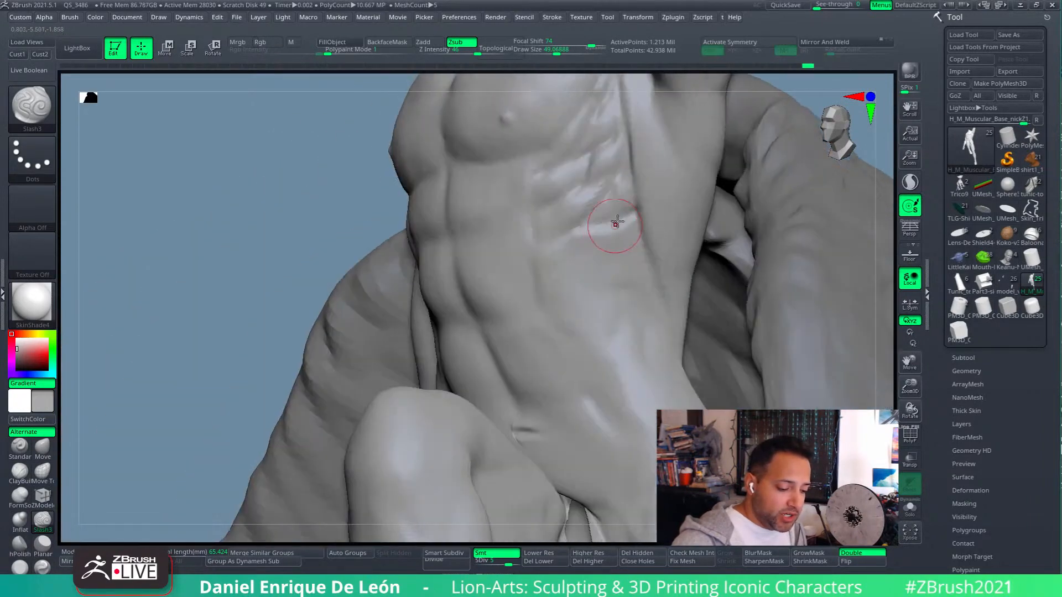
drag(578, 259, 620, 253)
right_drag(608, 242, 603, 242)
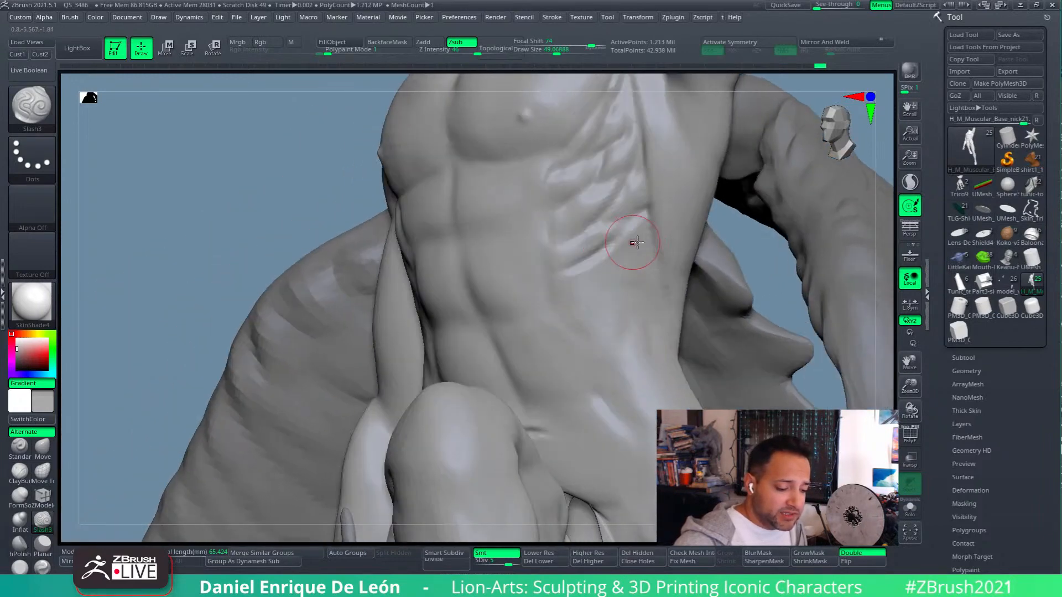
key(shift)
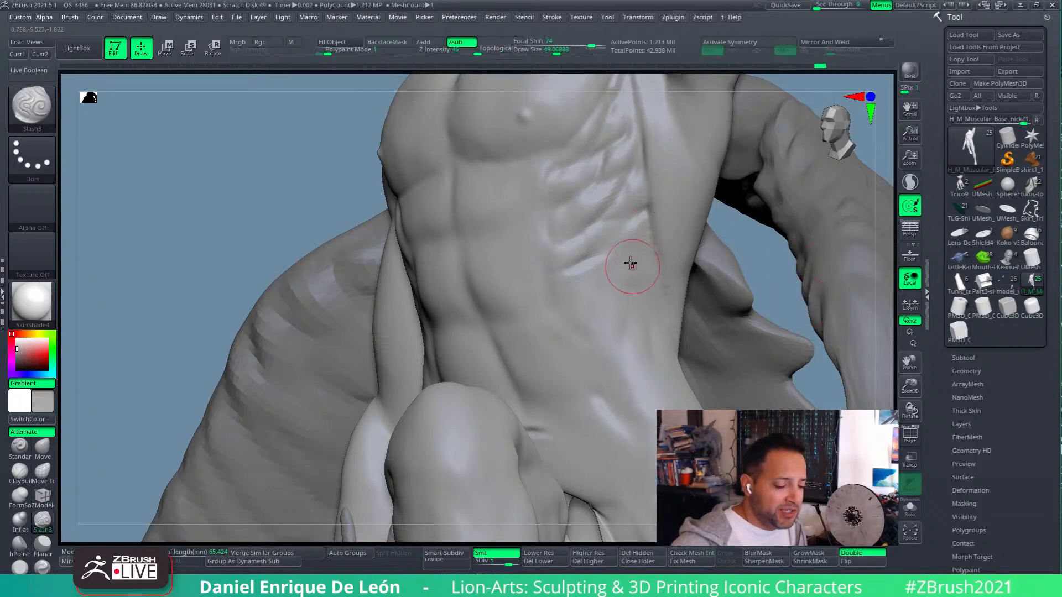
- Refine the lowest rib groove and smooth its inner end where it meets the abdominals
right_drag(635, 272, 645, 239)
mouse_move(571, 269)
right_down()
mouse_move(611, 230)
mouse_move(584, 237)
mouse_move(564, 279)
right_up()
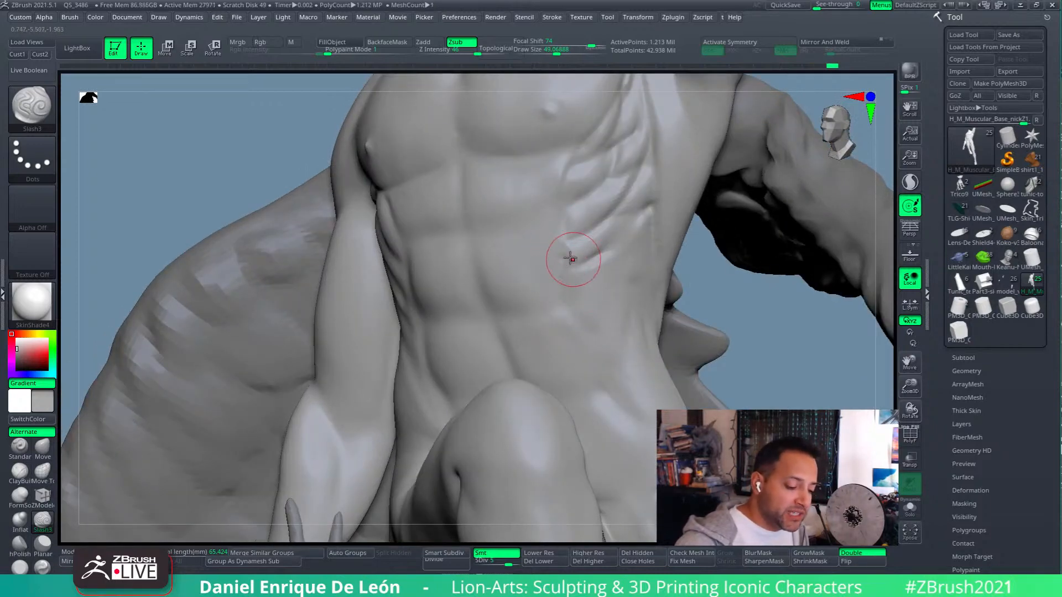
right_drag(573, 260, 564, 254)
mouse_move(564, 257)
shift+mouse_down()
mouse_move(564, 277)
mouse_move(573, 268)
shift+mouse_up()
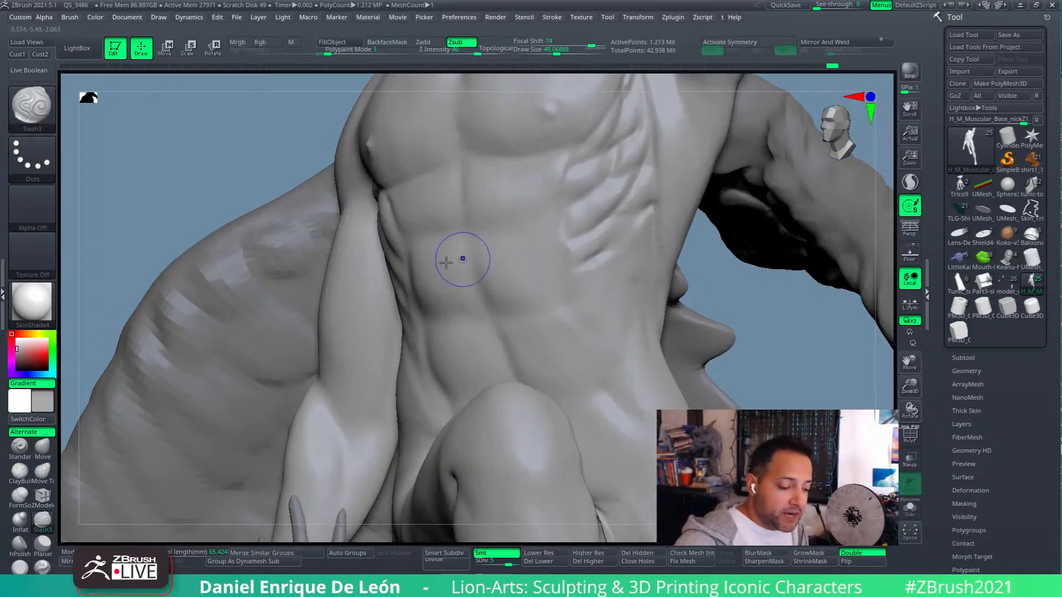
- Turn off Rgb for the Smooth brush and blend the lowest rib groove into the side of the abdomen
shift+click(268, 42)
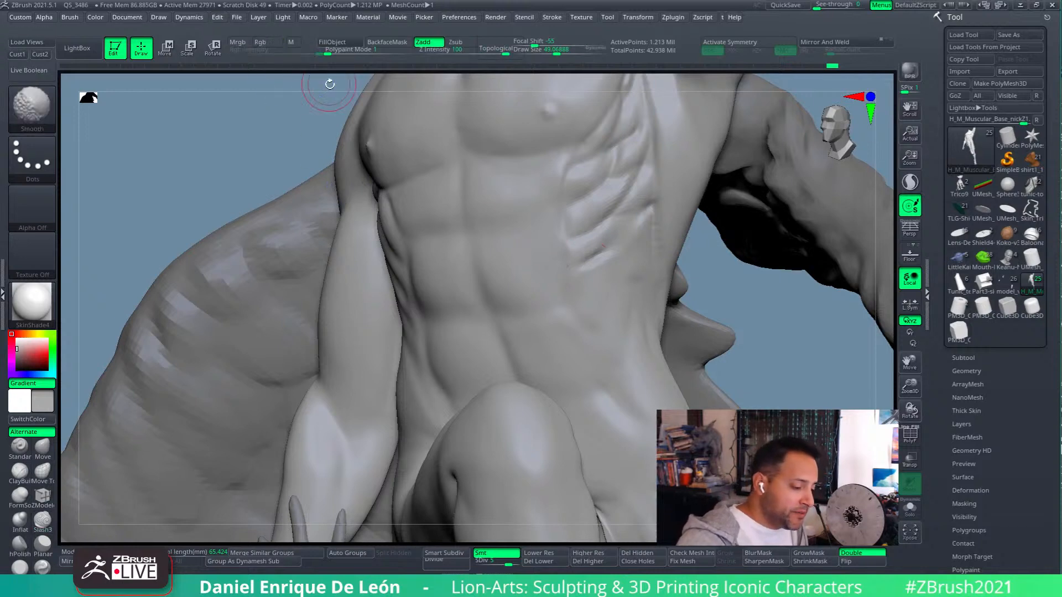
right_drag(611, 248, 612, 291)
shift+drag(585, 270, 588, 264)
right_drag(641, 253, 586, 266)
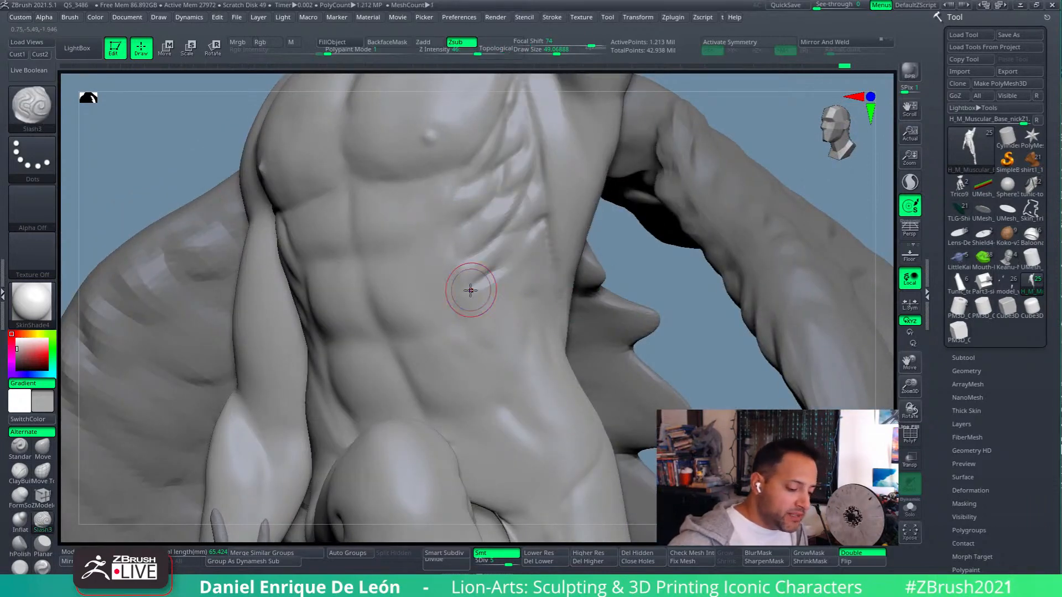
- Carve the outer edge of the upper abdominals beside the lowest rib with Slash3 and soften it with Smooth
mouse_move(471, 290)
right_down()
mouse_move(481, 207)
mouse_move(516, 166)
right_up()
right_drag(531, 246, 530, 238)
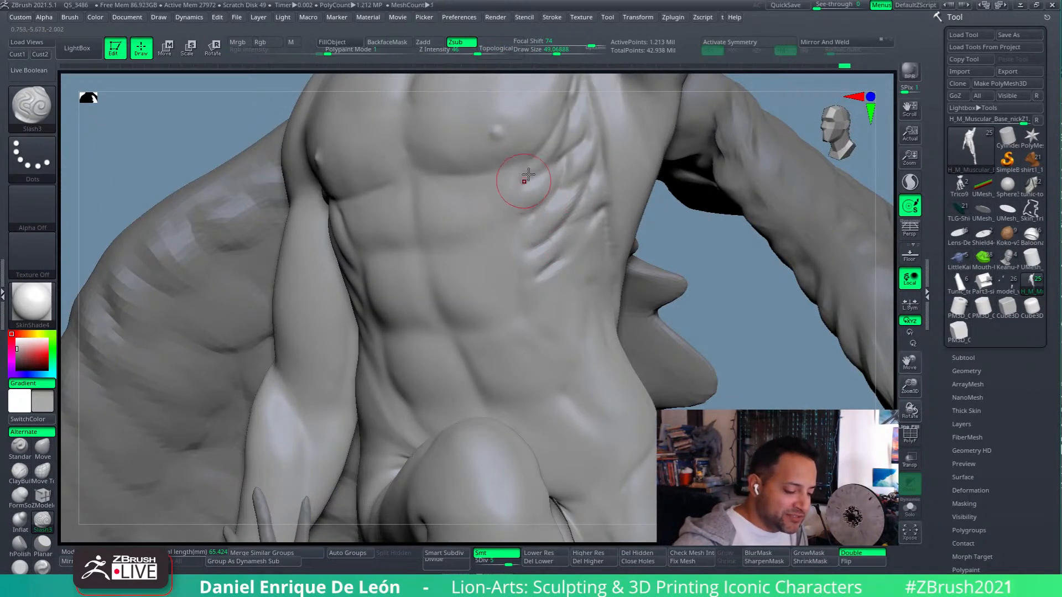
right_drag(531, 209, 545, 193)
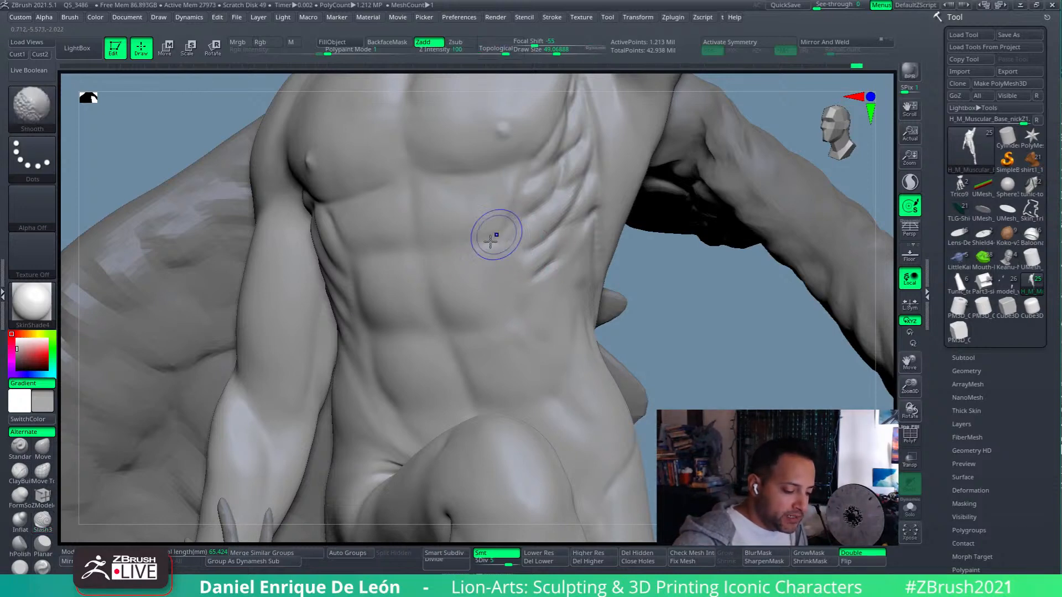
right_drag(555, 262, 540, 243)
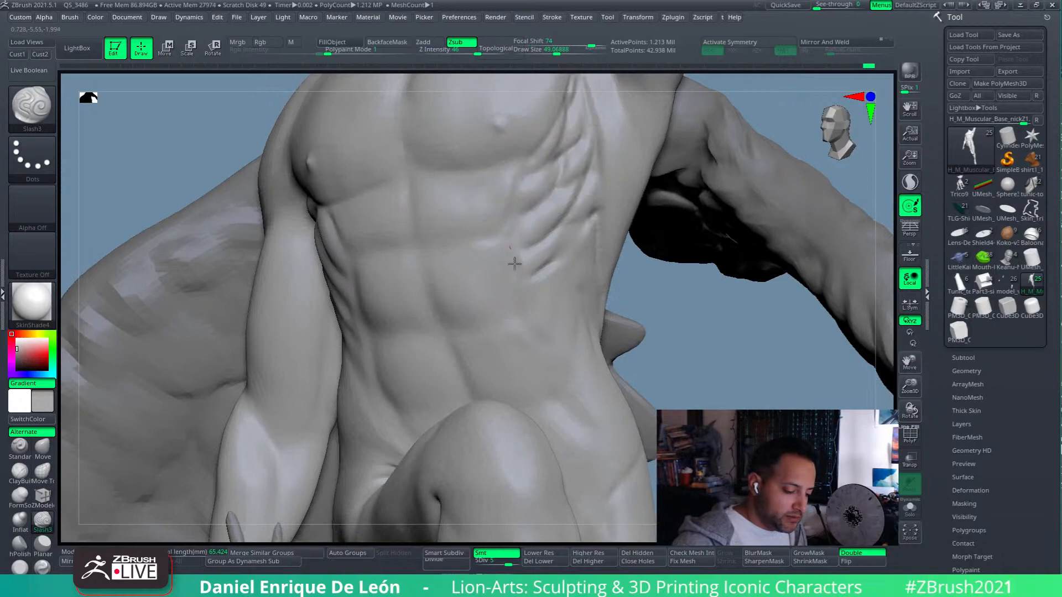
right_drag(516, 266, 551, 266)
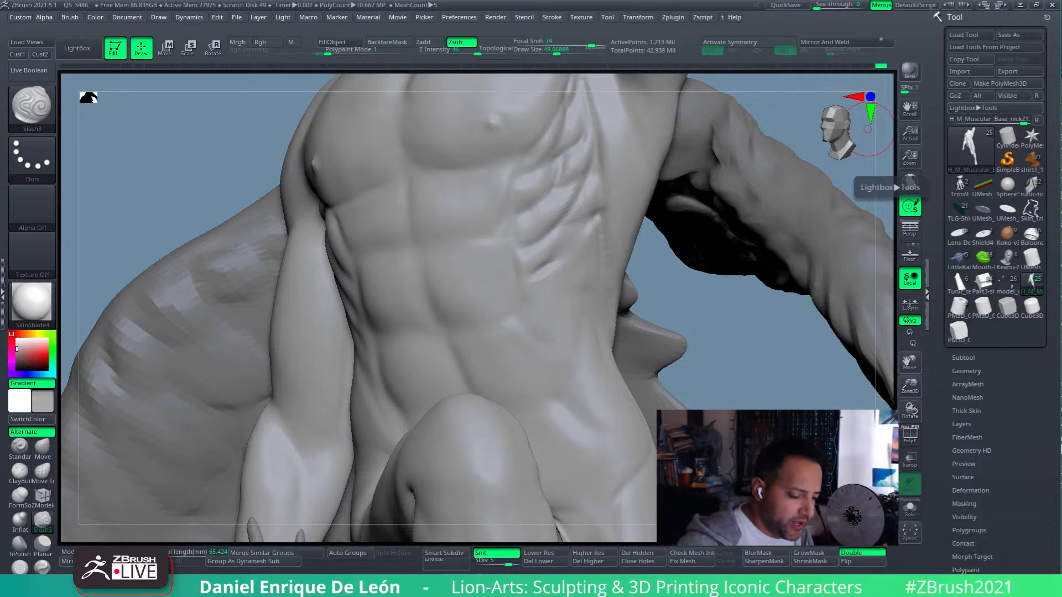
mouse_move(699, 303)
mouse_down()
mouse_move(611, 249)
mouse_move(560, 279)
mouse_move(536, 273)
mouse_up()
right_drag(583, 264, 534, 272)
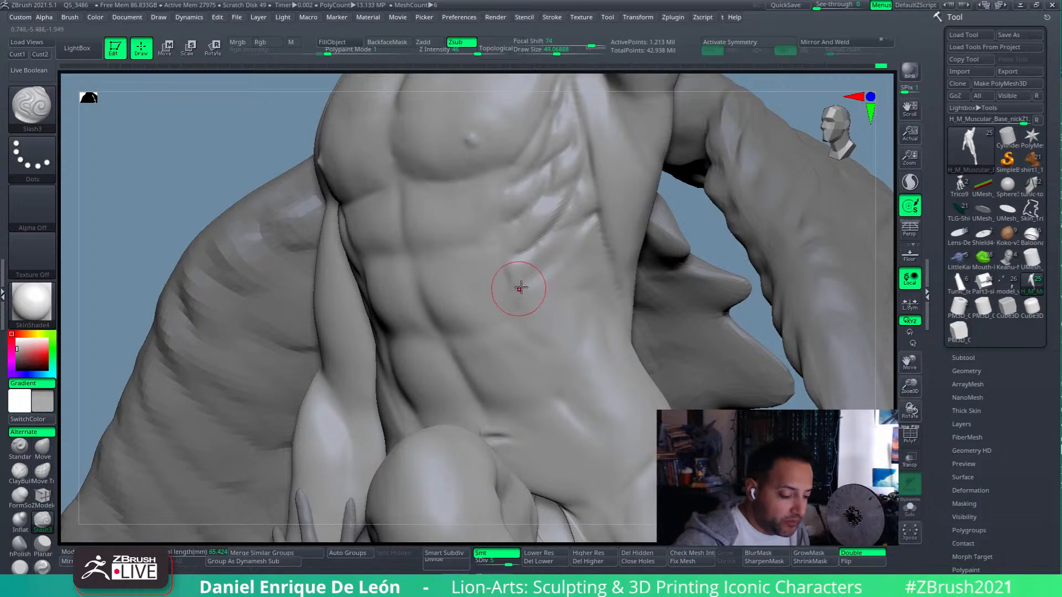
mouse_move(531, 268)
right_down()
mouse_move(563, 263)
mouse_move(535, 263)
right_up()
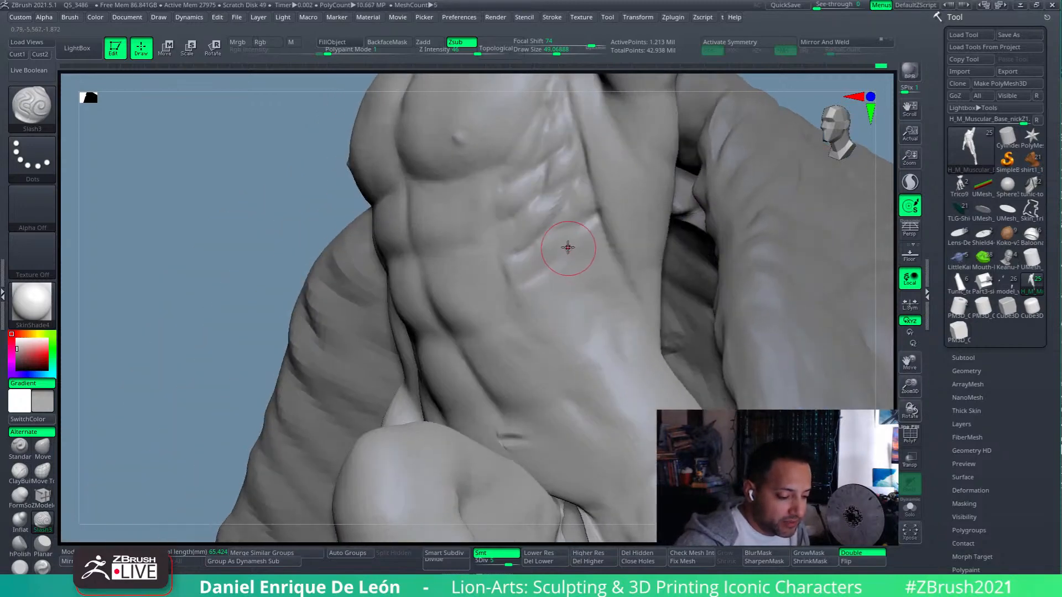
- Smooth and recut the lower rib and serratus grooves on the raised-arm side, checking them from both flanks
shift+drag(583, 197, 575, 208)
mouse_move(575, 208)
right_down()
mouse_move(611, 214)
mouse_move(599, 250)
mouse_move(585, 232)
mouse_move(586, 276)
mouse_move(585, 256)
mouse_move(652, 289)
mouse_move(621, 294)
mouse_move(581, 246)
right_up()
drag(572, 230, 584, 217)
mouse_move(602, 298)
right_down()
mouse_move(686, 298)
mouse_move(593, 312)
right_up()
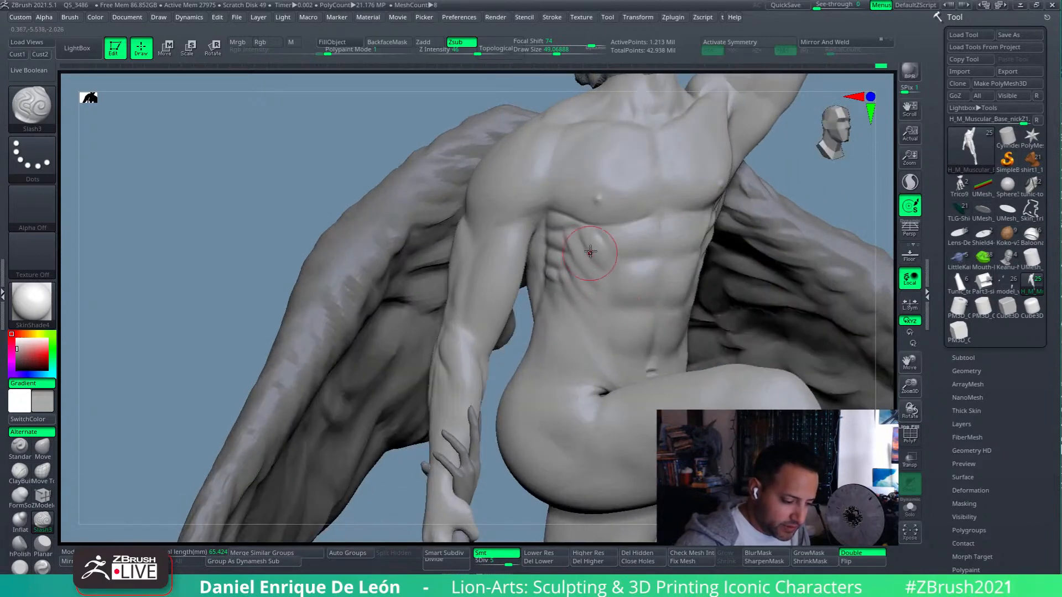
right_drag(690, 276, 661, 295)
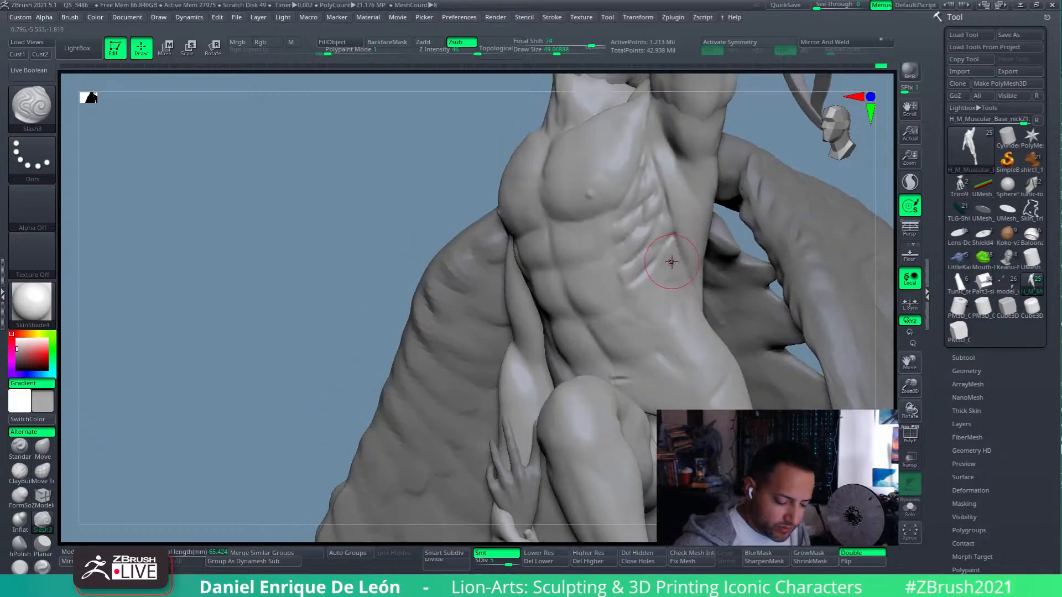
mouse_move(675, 234)
mouse_down()
mouse_move(648, 262)
mouse_move(664, 274)
mouse_up()
mouse_move(628, 301)
right_down()
mouse_move(706, 267)
mouse_move(703, 281)
mouse_move(652, 296)
mouse_move(600, 310)
mouse_move(593, 299)
right_up()
drag(596, 296, 600, 289)
mouse_move(597, 297)
right_down()
mouse_move(587, 324)
mouse_move(604, 326)
mouse_move(704, 280)
mouse_move(651, 297)
right_up()
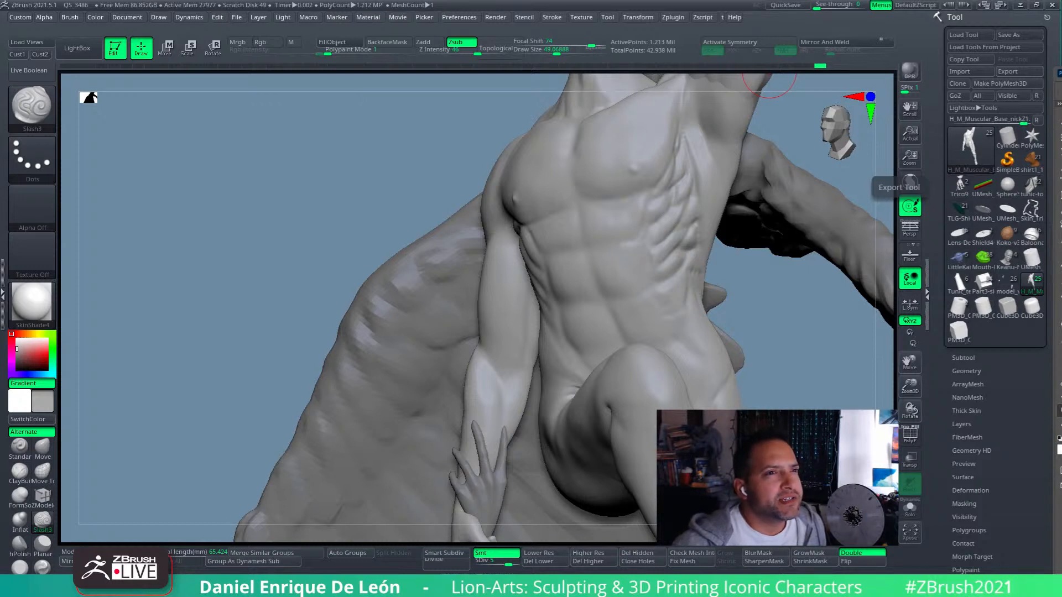
- Compare the sculpted torso with the IMG_6726.jpg anatomy drawing, then clear the reference away and view the figure from the front
drag(1061, 5, 514, 58)
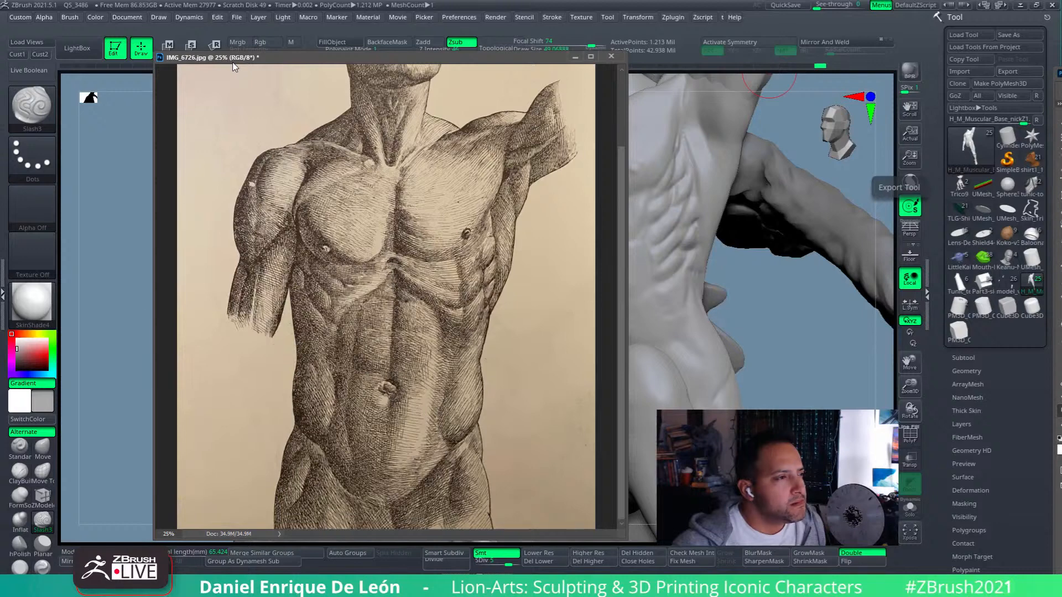
mouse_move(233, 66)
mouse_down()
mouse_move(330, 44)
mouse_move(1061, 46)
mouse_up()
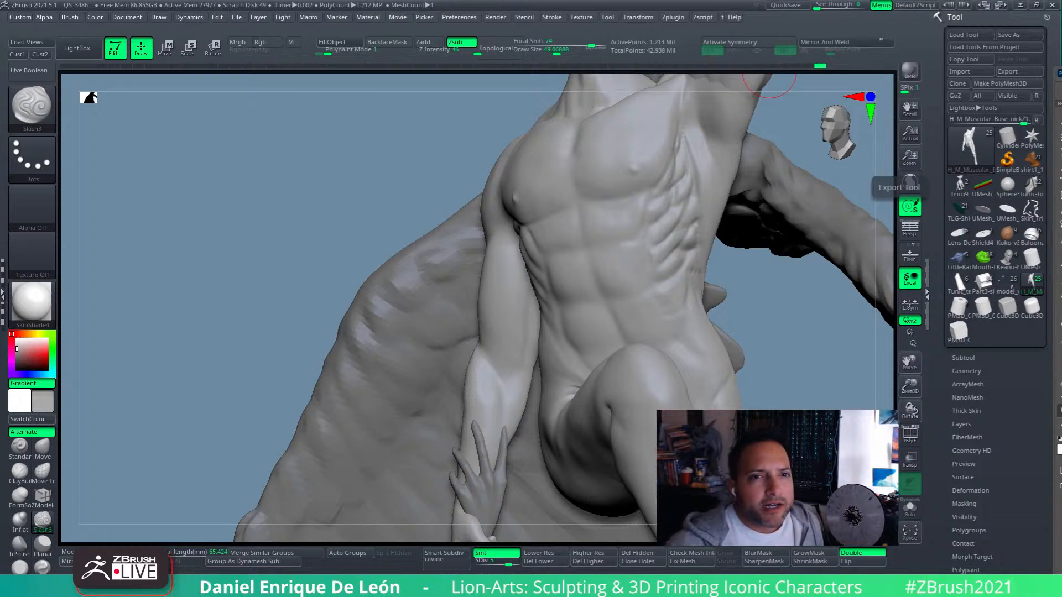
mouse_move(803, 387)
mouse_down()
mouse_move(815, 372)
mouse_move(683, 394)
mouse_move(645, 375)
mouse_move(704, 396)
mouse_move(706, 380)
mouse_move(680, 390)
mouse_move(707, 407)
mouse_move(699, 393)
mouse_move(675, 403)
mouse_move(700, 393)
mouse_up()
mouse_move(828, 244)
mouse_down()
mouse_move(735, 350)
mouse_move(686, 431)
mouse_move(697, 398)
mouse_move(830, 277)
mouse_move(780, 340)
mouse_move(739, 343)
mouse_move(735, 396)
mouse_move(666, 360)
mouse_up()
click(465, 18)
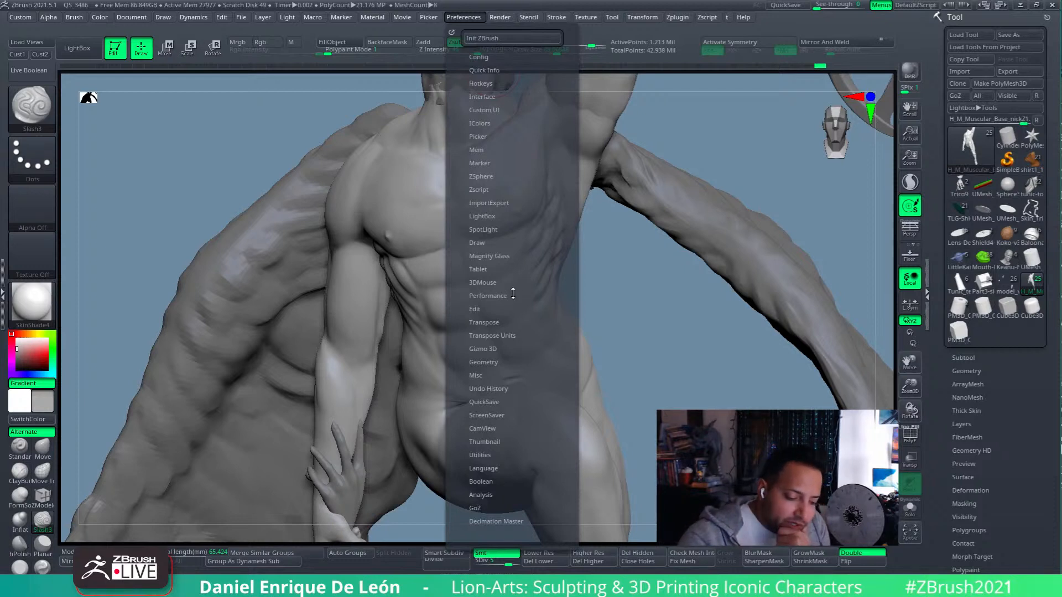
click(488, 362)
drag(540, 322, 540, 296)
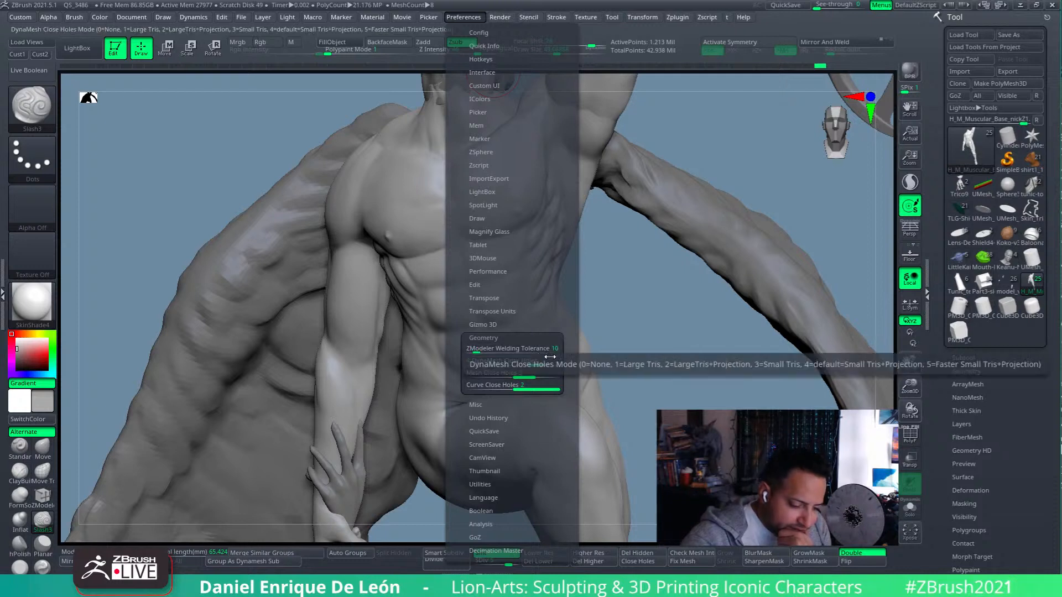
click(533, 336)
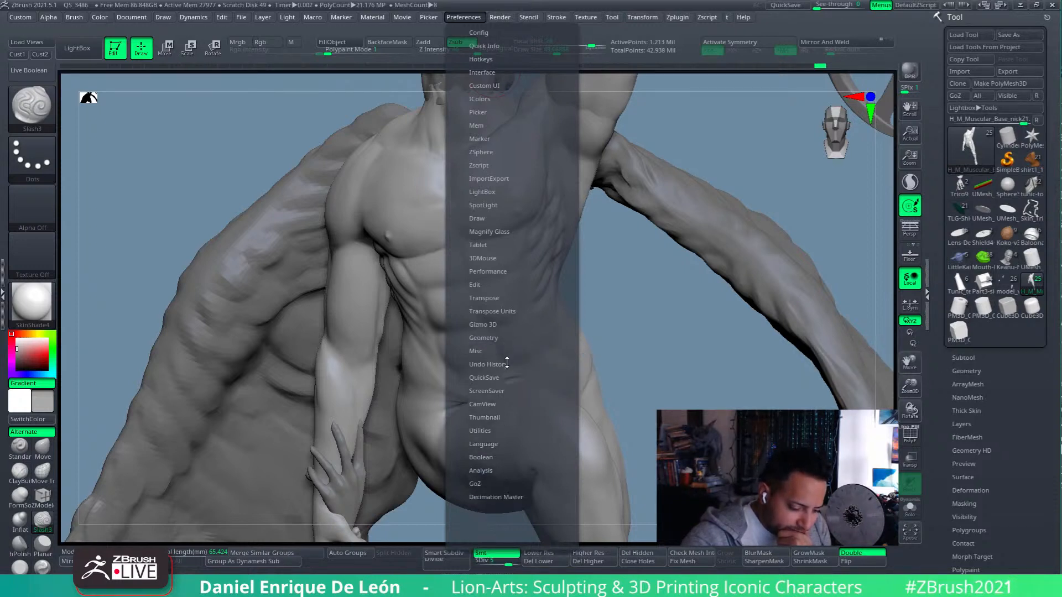
click(484, 350)
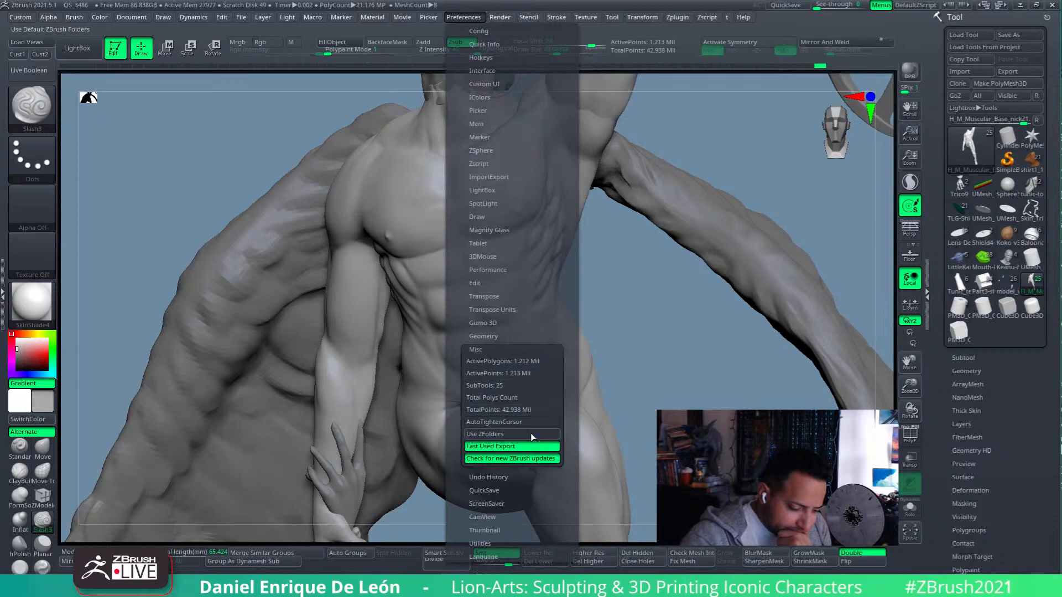
click(528, 350)
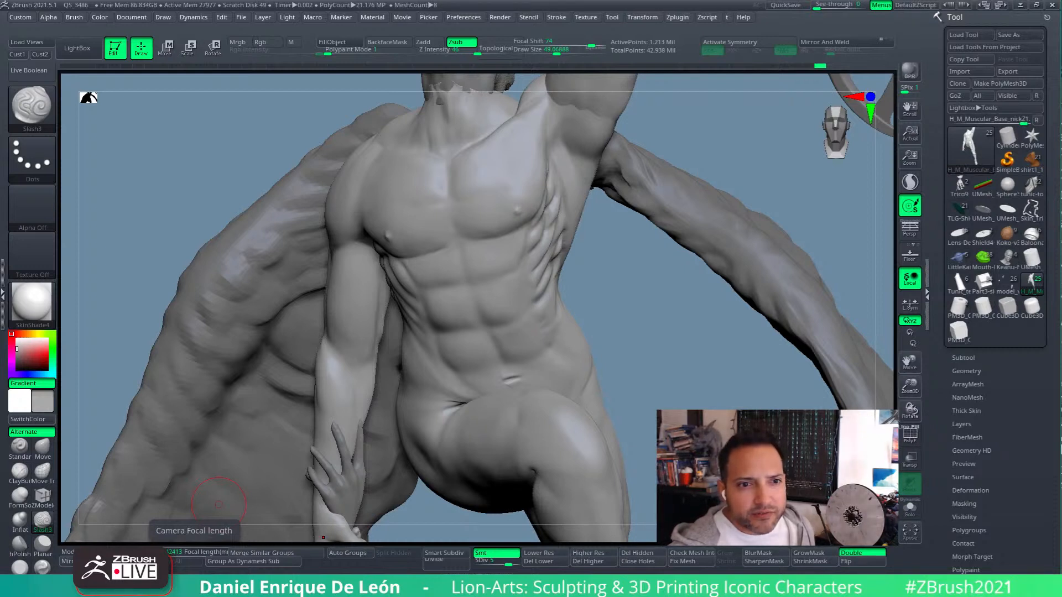
- Examine the whole statue's composition, including the winged figure, wings, draped figure and cloud base, from several angles and distances
key(f)
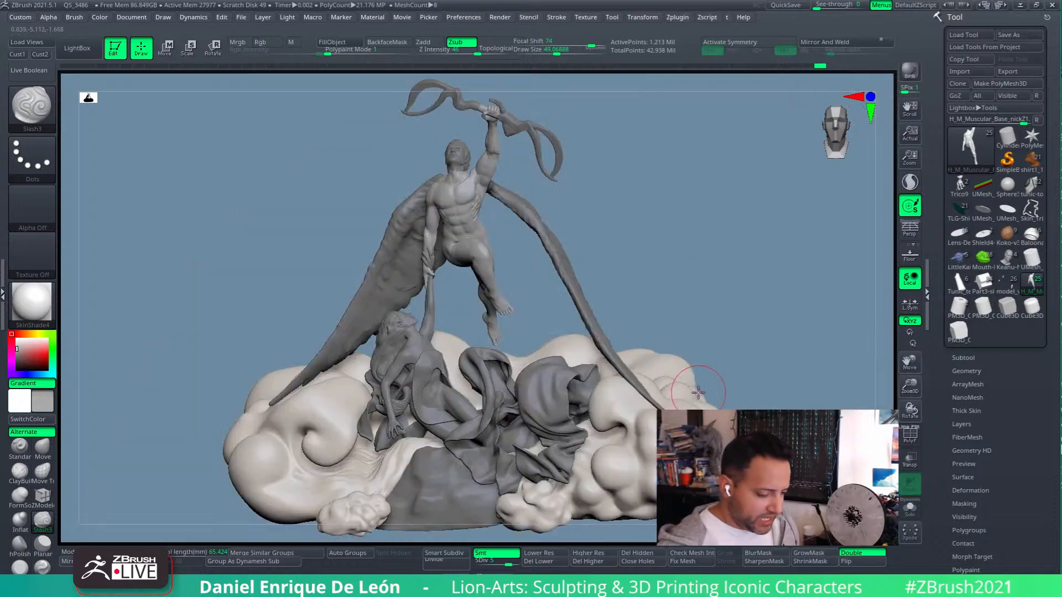
mouse_move(746, 268)
mouse_down()
mouse_move(747, 284)
mouse_move(765, 251)
mouse_move(741, 266)
mouse_move(680, 270)
mouse_move(721, 230)
mouse_move(712, 238)
mouse_move(739, 246)
mouse_move(759, 291)
mouse_move(685, 293)
mouse_move(759, 246)
mouse_move(741, 243)
mouse_move(774, 250)
mouse_move(747, 247)
mouse_up()
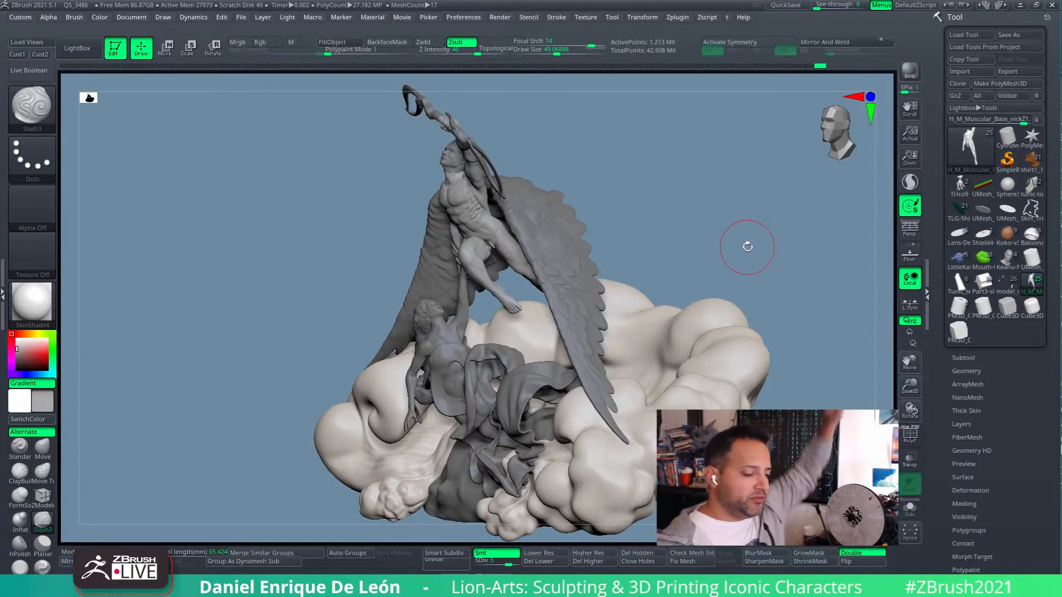
mouse_move(670, 245)
mouse_down()
mouse_move(725, 227)
mouse_move(724, 257)
mouse_move(739, 266)
mouse_up()
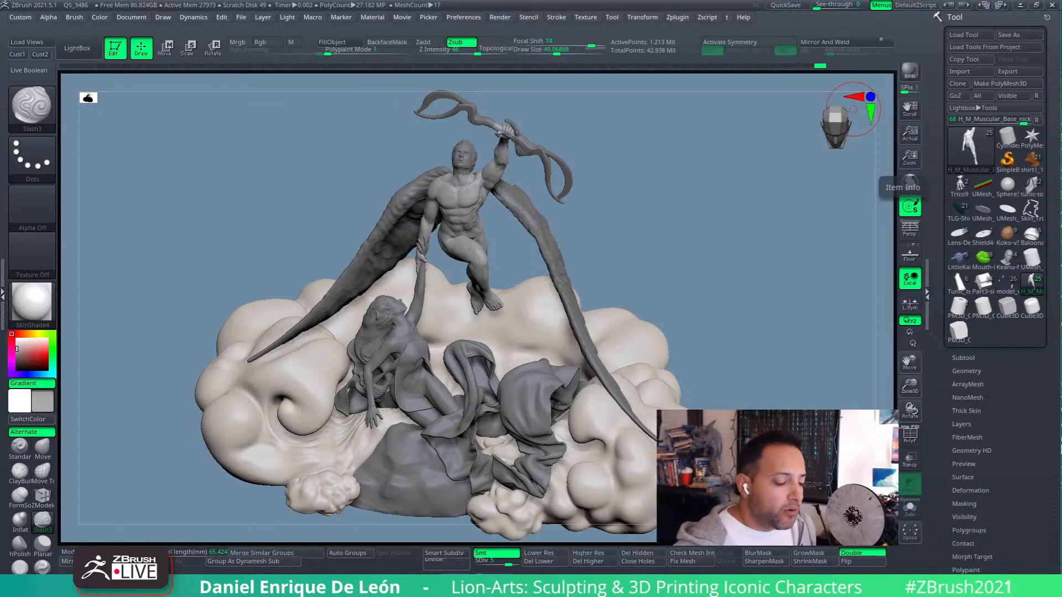
mouse_move(656, 263)
mouse_down()
mouse_move(607, 247)
mouse_move(518, 257)
mouse_up()
ctrl+right_drag(518, 256, 557, 350)
mouse_move(516, 283)
right_down()
mouse_move(543, 274)
mouse_move(529, 267)
mouse_move(528, 284)
mouse_move(586, 312)
mouse_move(650, 455)
mouse_move(677, 431)
mouse_move(702, 372)
mouse_move(630, 291)
right_up()
mouse_move(606, 249)
ctrl+right_down()
mouse_move(585, 320)
mouse_move(525, 303)
ctrl+right_up()
mouse_move(636, 191)
alt+right_down()
mouse_move(593, 272)
mouse_move(577, 232)
alt+right_up()
mouse_move(577, 232)
right_down()
mouse_move(600, 284)
mouse_move(585, 330)
mouse_move(633, 317)
right_up()
mouse_move(634, 318)
alt+right_down()
mouse_move(629, 259)
mouse_move(655, 293)
mouse_move(659, 285)
alt+right_up()
mouse_move(536, 320)
right_down()
mouse_move(578, 324)
mouse_move(638, 379)
right_up()
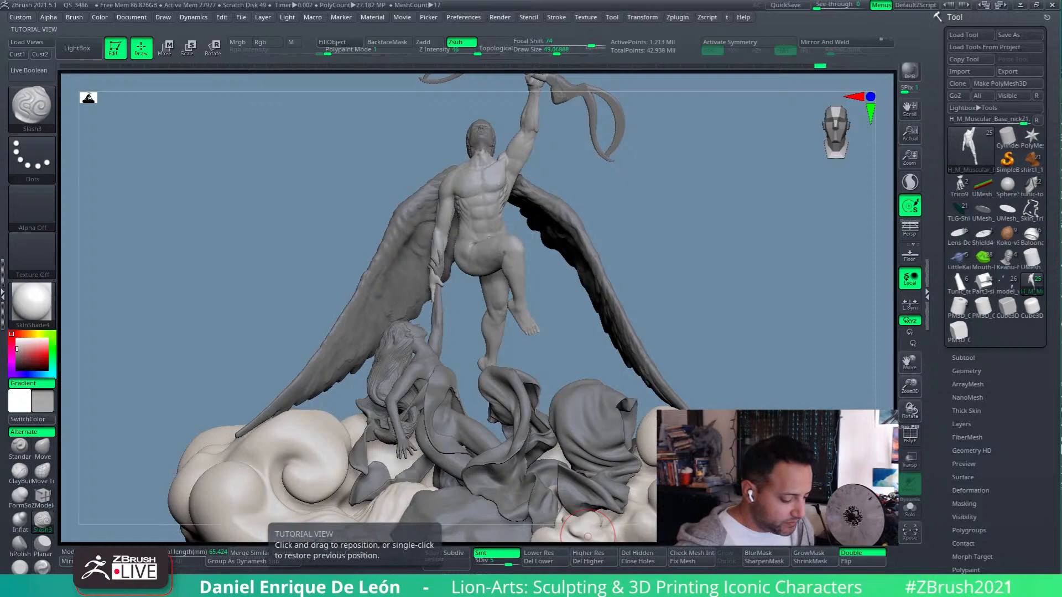
- Switch to the browser with the lion-arts.com portfolio and go forward through the "Cupid reviving Psyche, reimagining" prints and renders
mouse_move(332, 586)
mouse_move(387, 539)
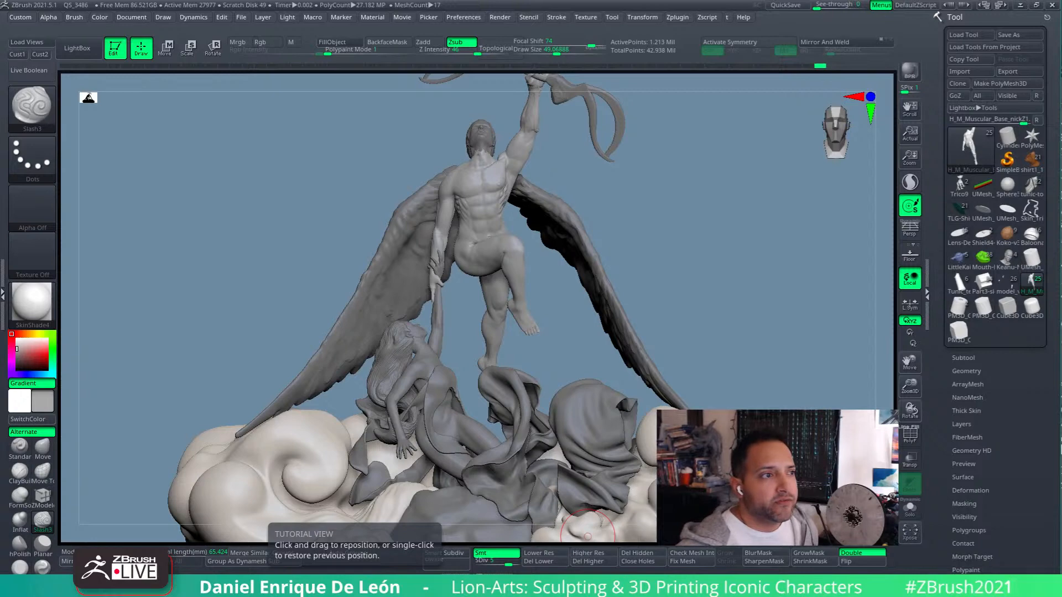
mouse_move(995, 594)
mouse_down()
mouse_move(936, 200)
mouse_move(483, 56)
mouse_move(545, 11)
mouse_move(541, 20)
mouse_up()
scroll(611, 380, down, 3)
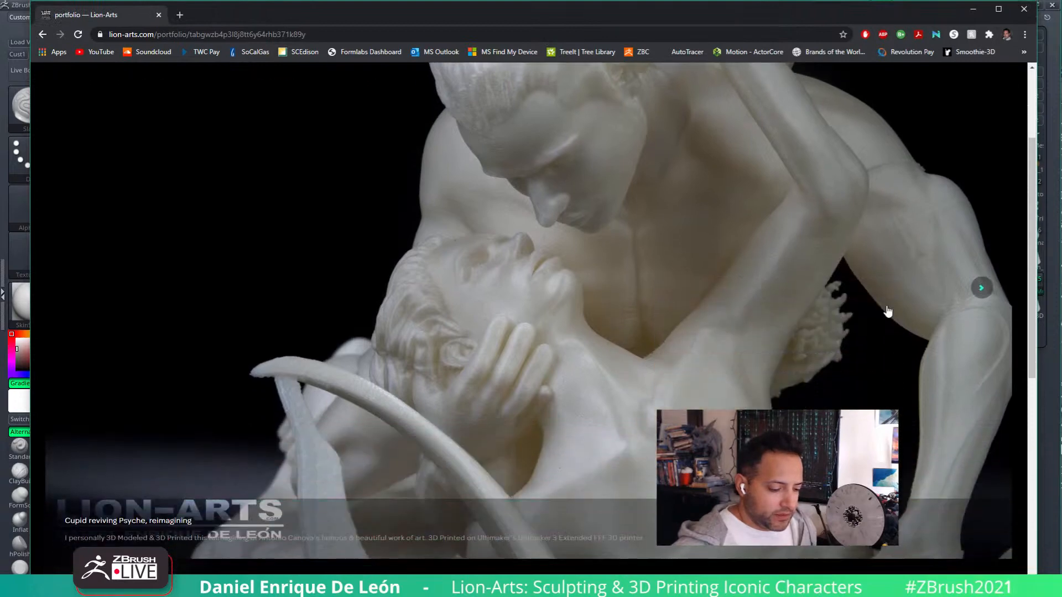
click(980, 288)
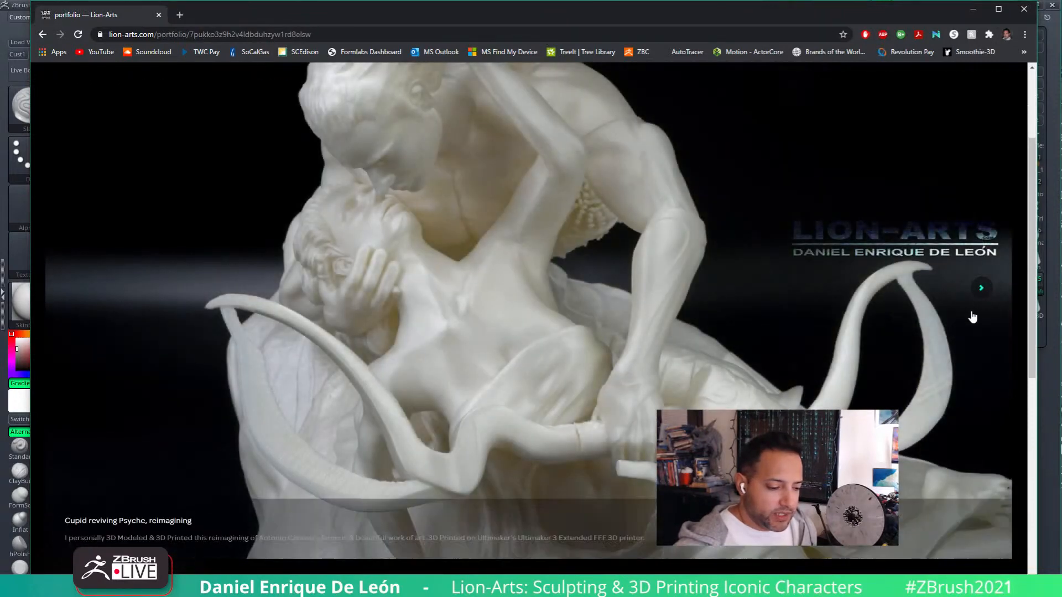
scroll(973, 317, up, 1)
click(983, 362)
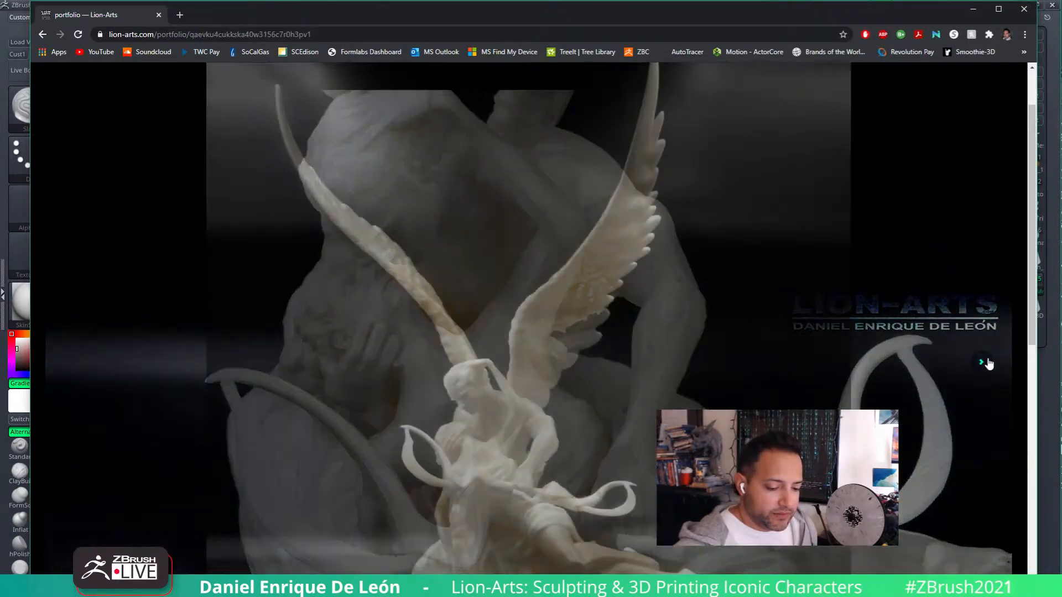
scroll(657, 350, down, 1)
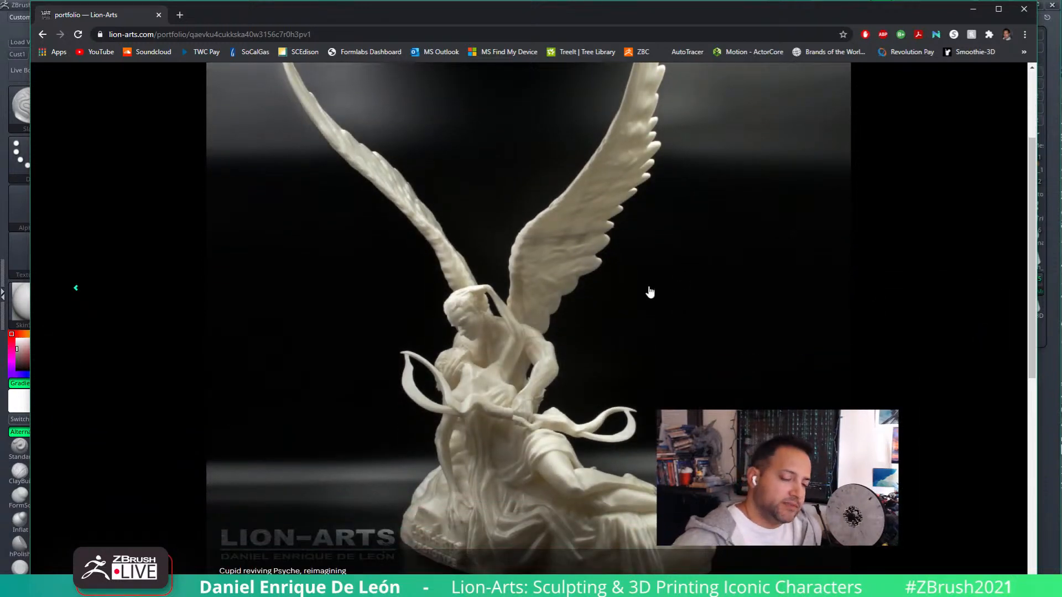
click(978, 289)
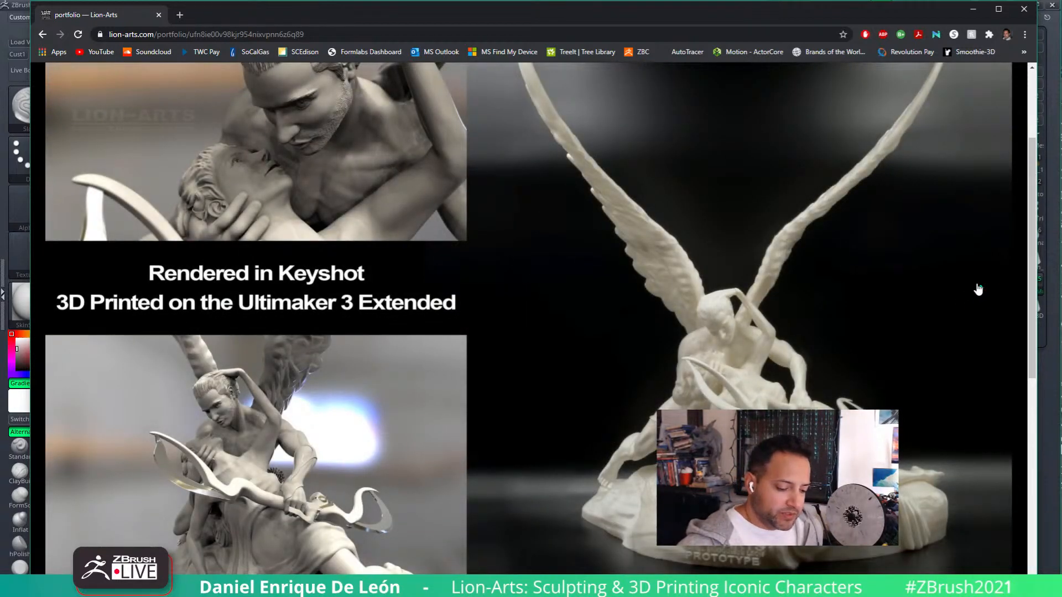
click(977, 290)
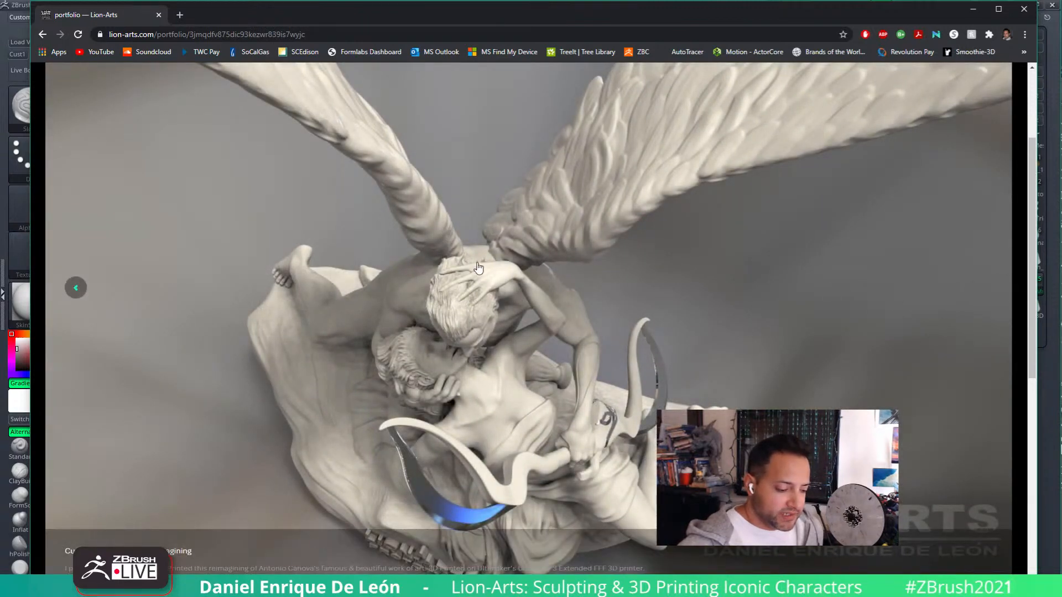
click(977, 289)
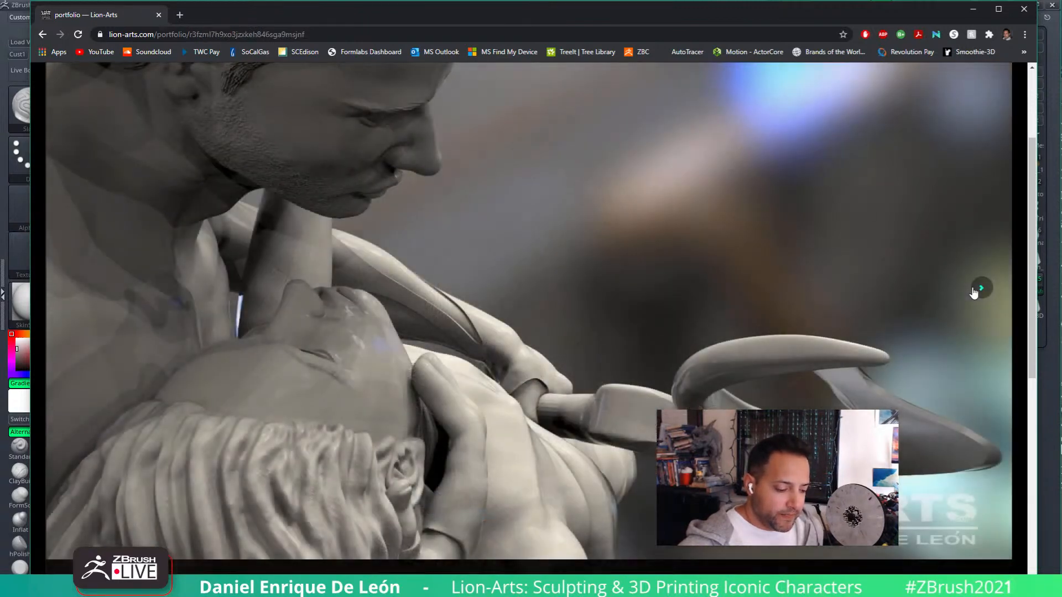
- Compare the overhead and close-up Cupid and Psyche renders and return to the full-statue print photo with raised wings
click(74, 293)
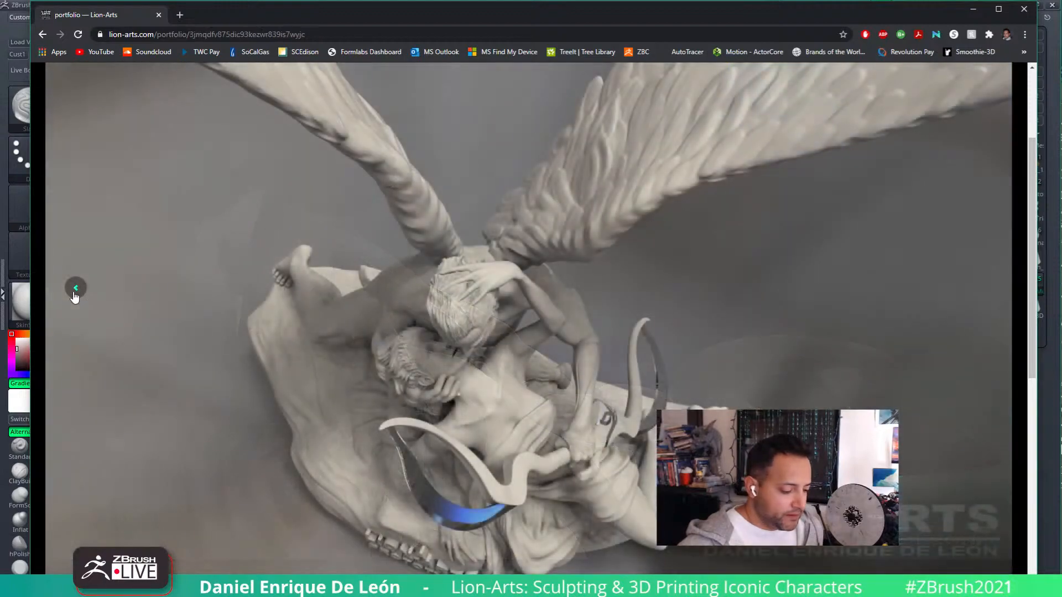
click(978, 295)
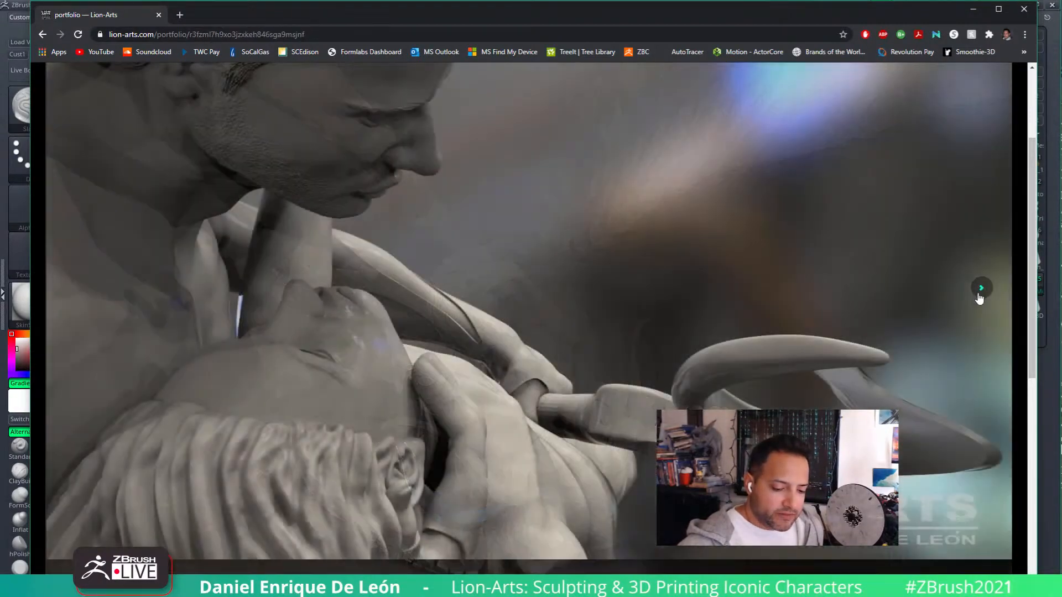
click(979, 292)
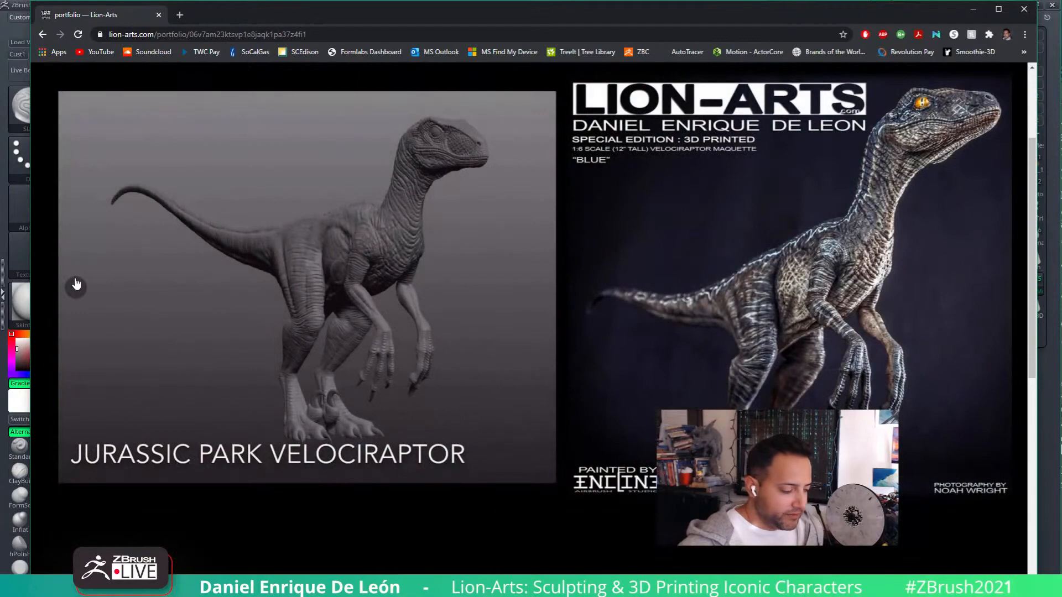
click(75, 287)
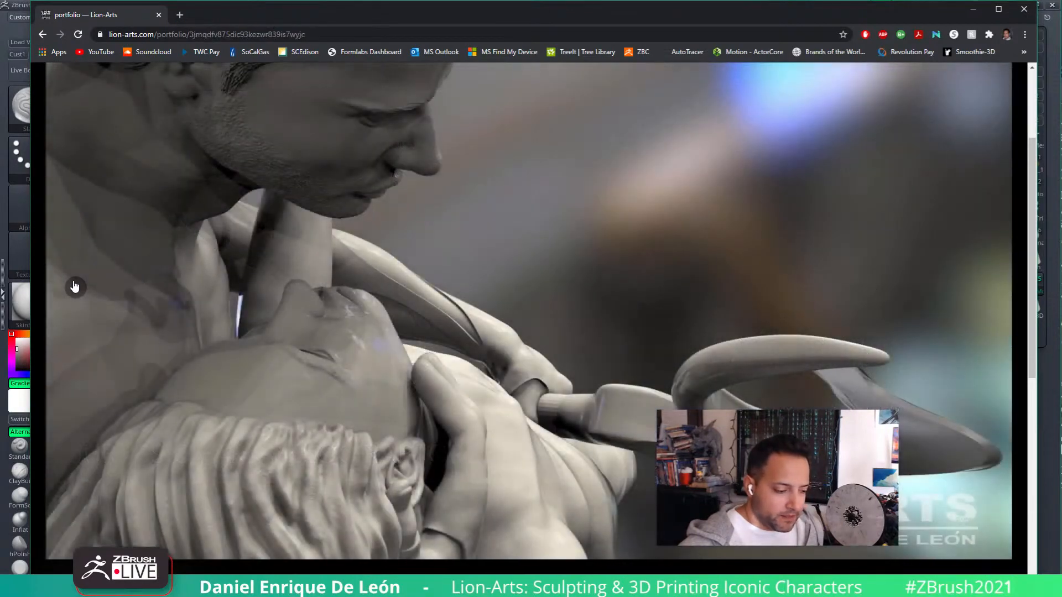
click(76, 288)
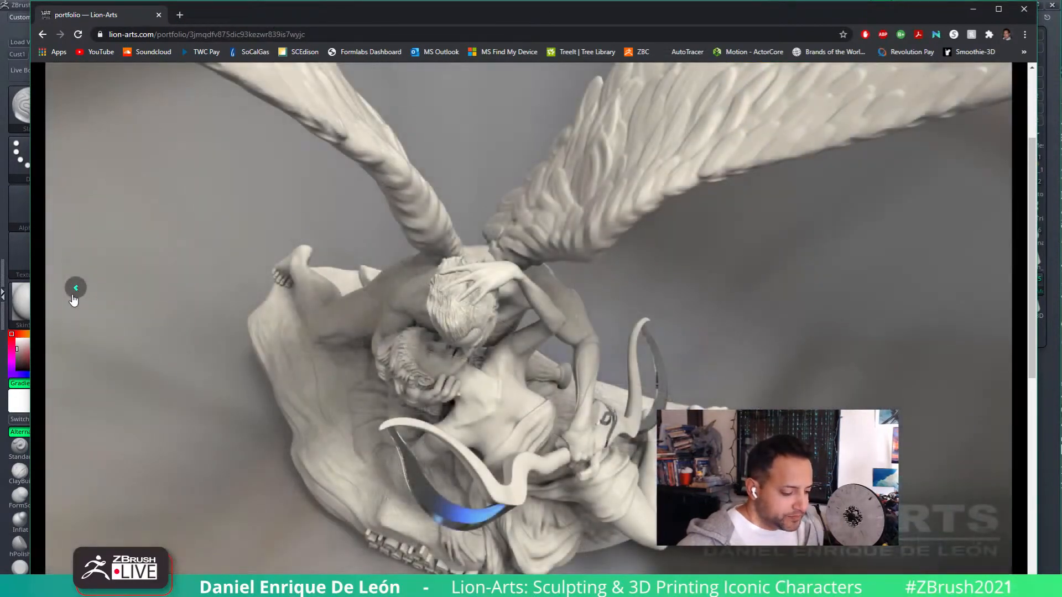
click(76, 288)
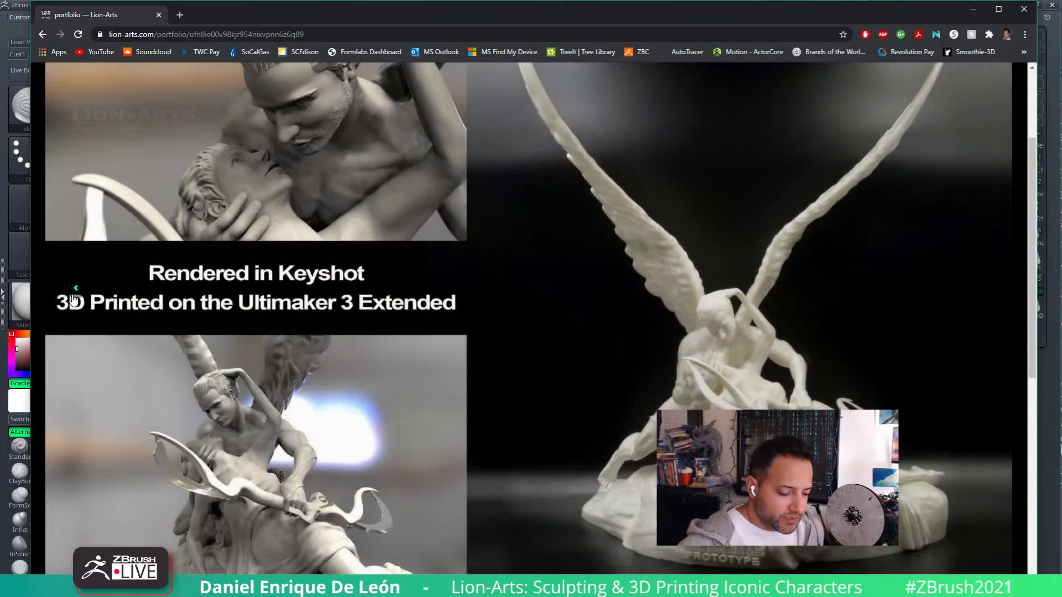
click(73, 296)
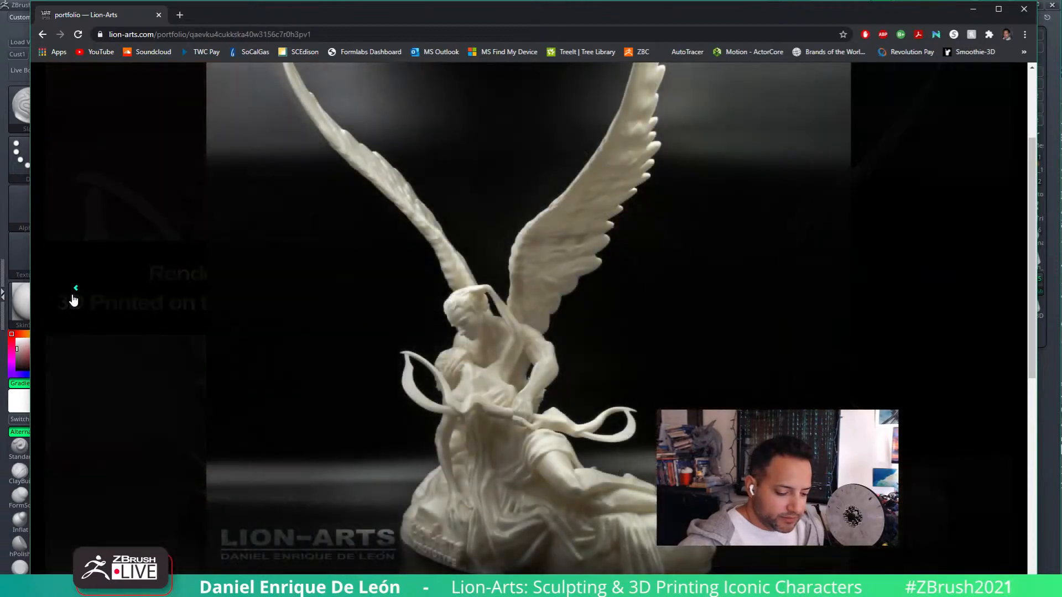
- View the close-up portfolio print of the embrace, then search DuckDuckGo images for "psyche revived by cupid's kiss", filtered to Large
click(72, 296)
click(73, 300)
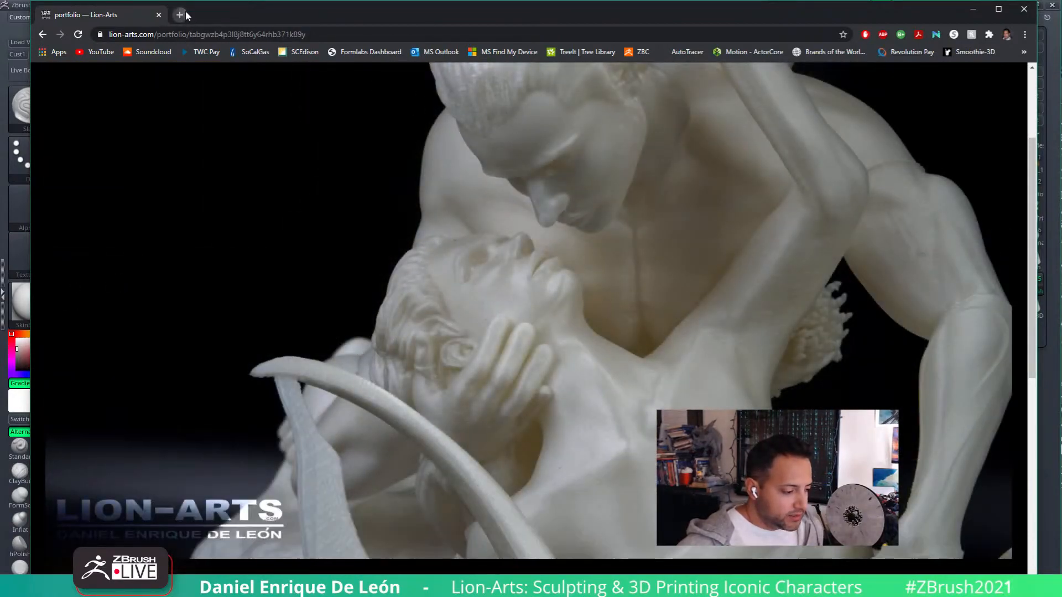
click(183, 13)
click(431, 273)
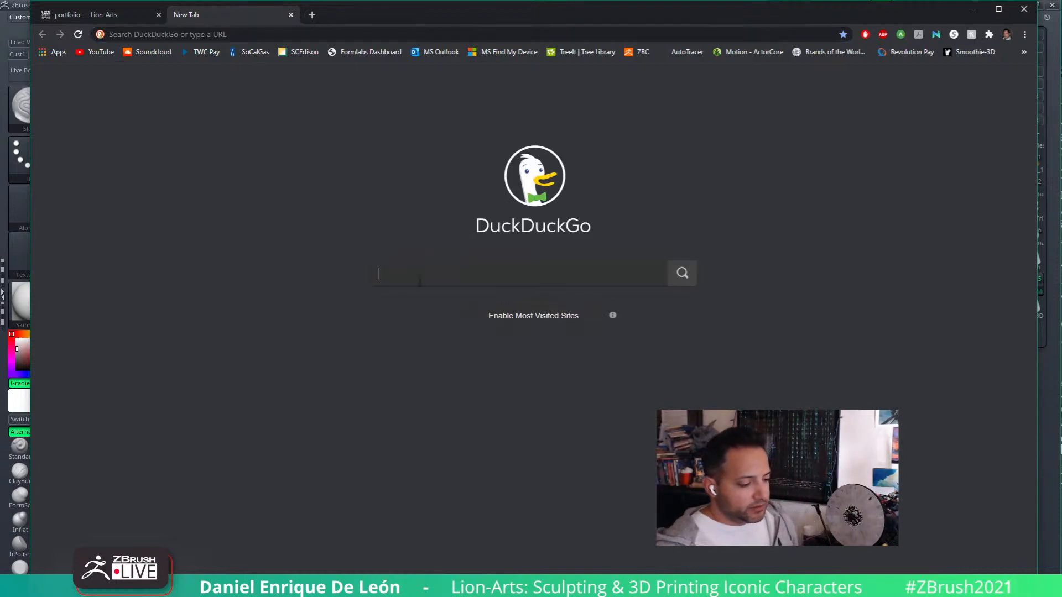
text(PSYCHE RE)
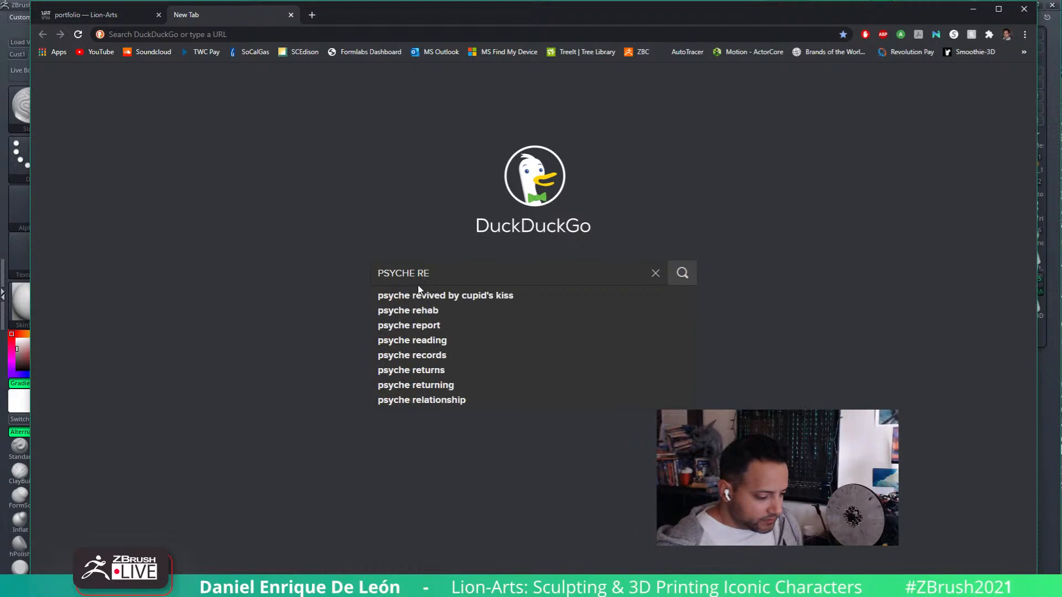
click(504, 295)
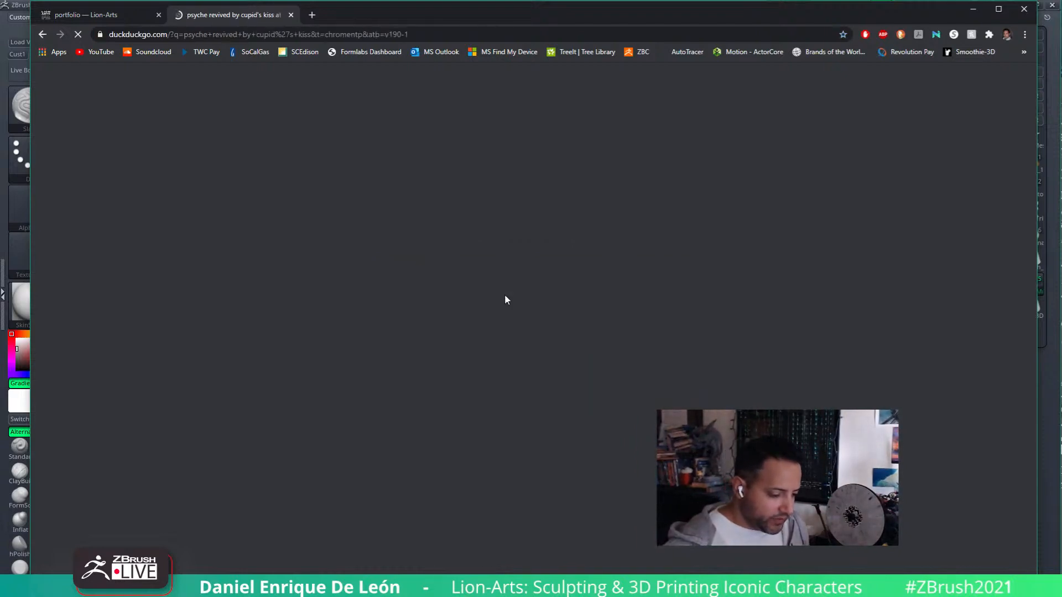
click(152, 108)
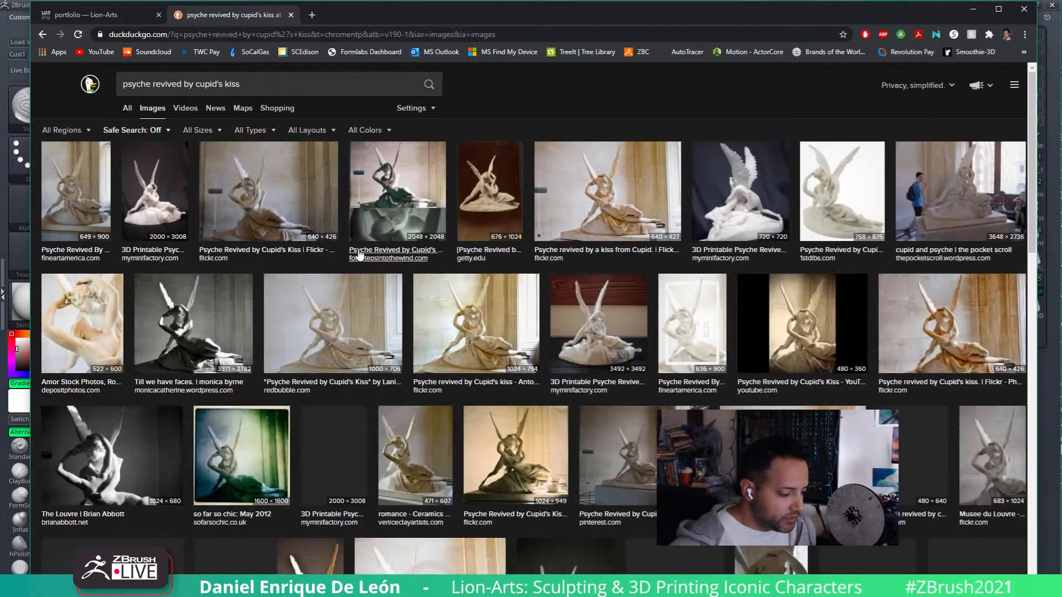
click(199, 130)
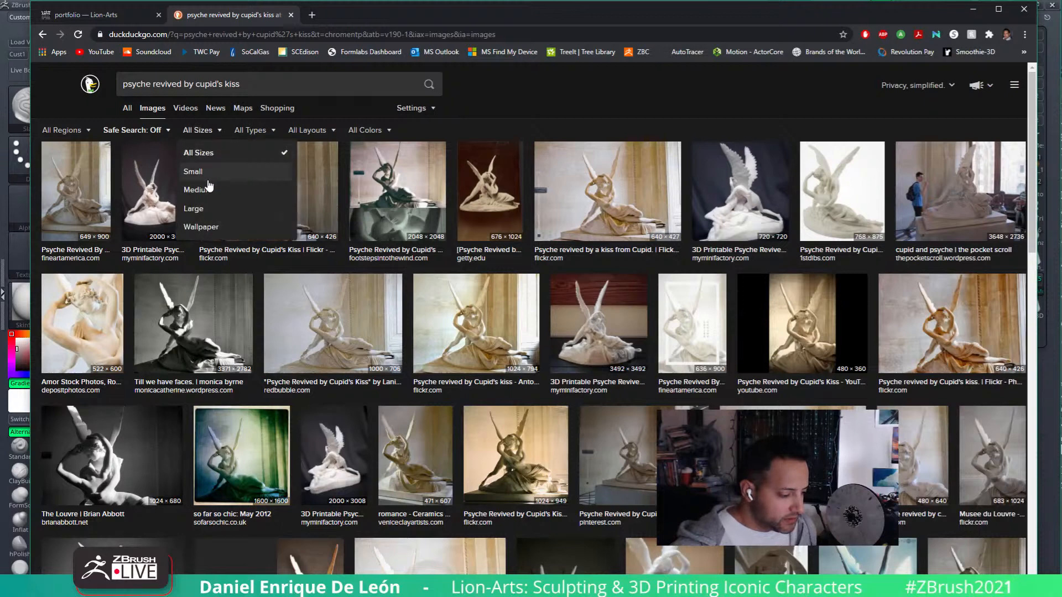
click(193, 208)
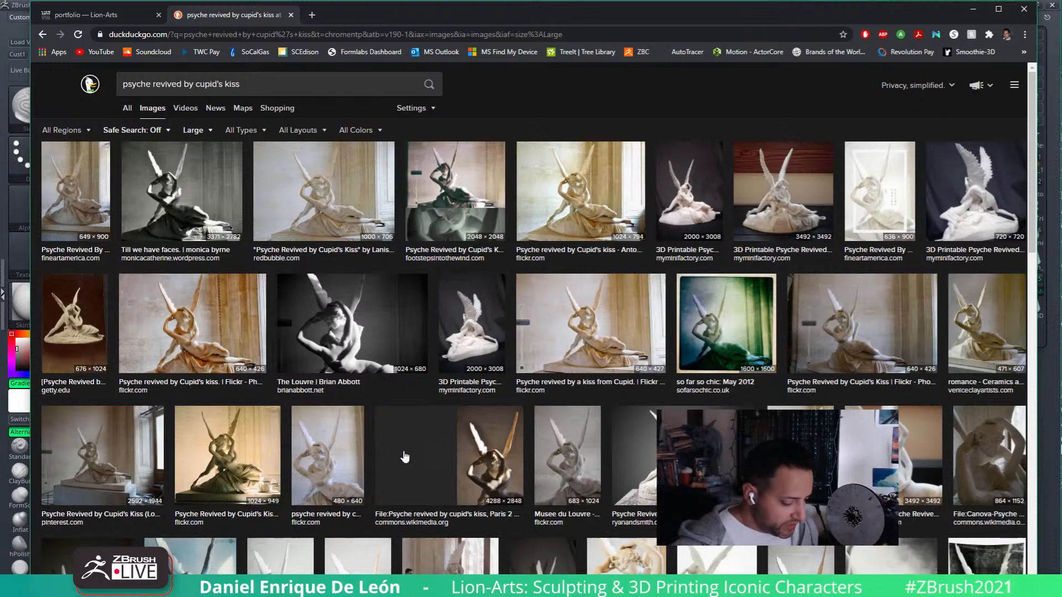
- Find the "louvre | Physics in Paris" photo among the image results and open it full size in its own tab
scroll(404, 456, down, 3)
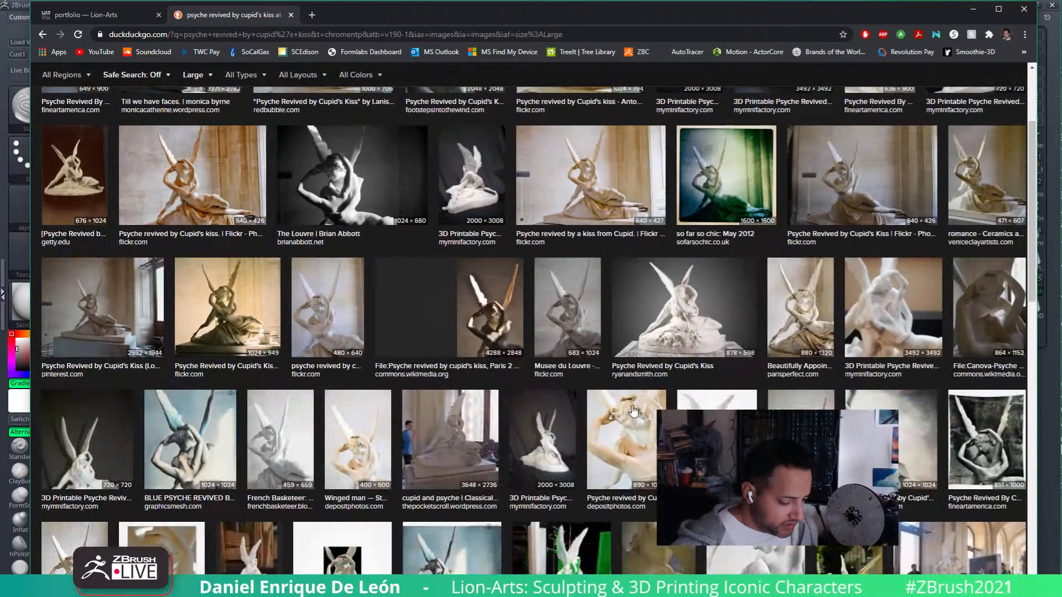
scroll(706, 373, down, 2)
scroll(102, 408, down, 3)
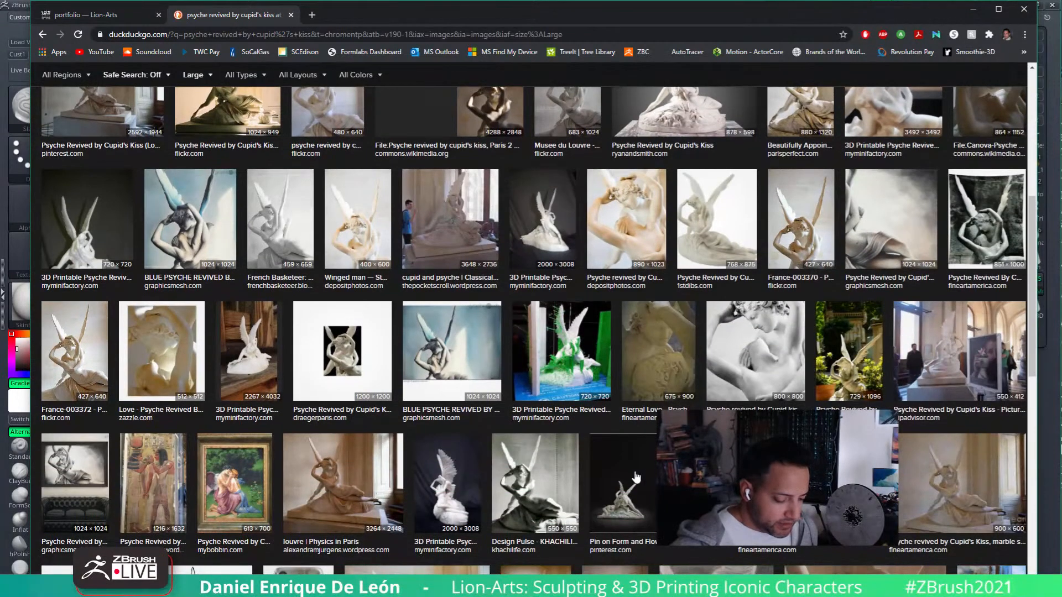
click(348, 495)
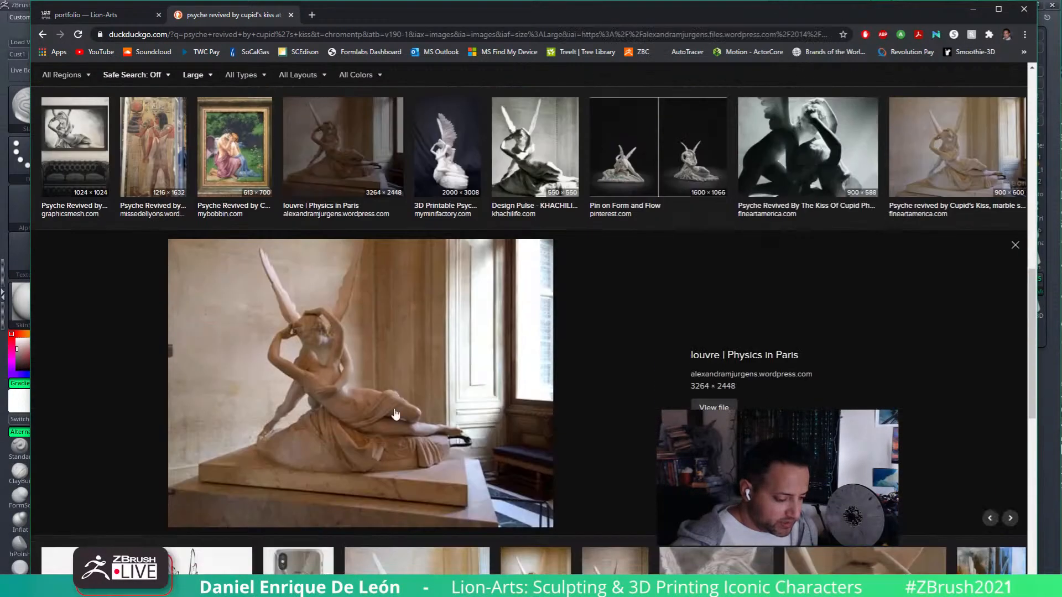
click(381, 386)
scroll(739, 323, down, 3)
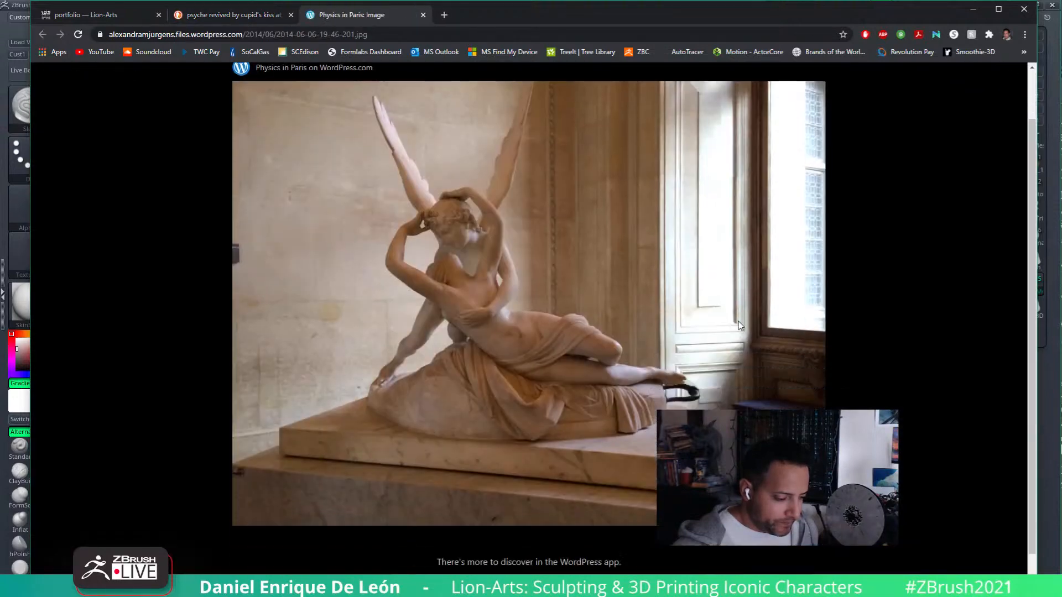
scroll(738, 320, up, 2)
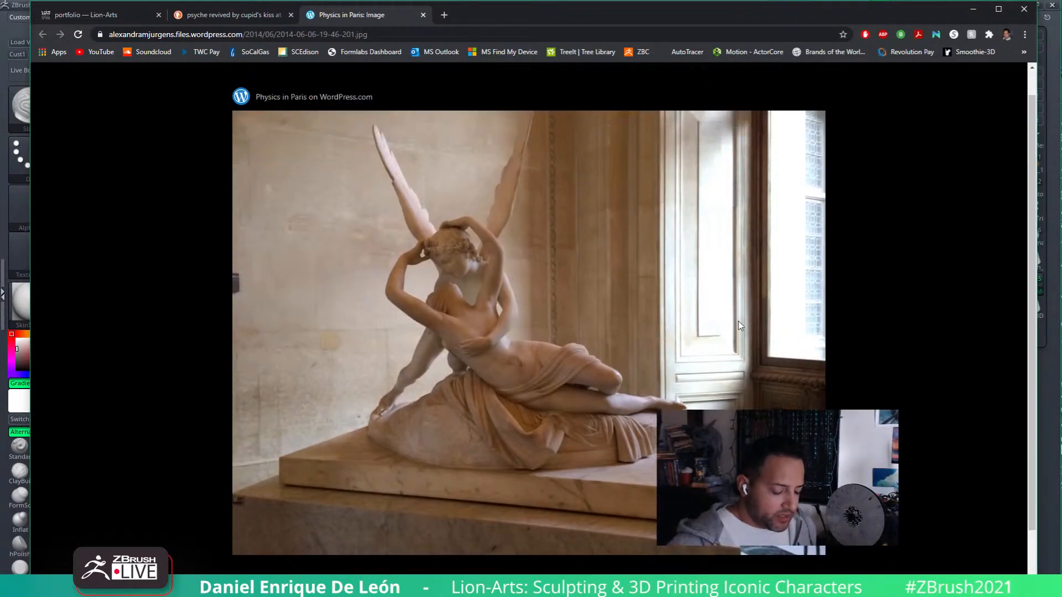
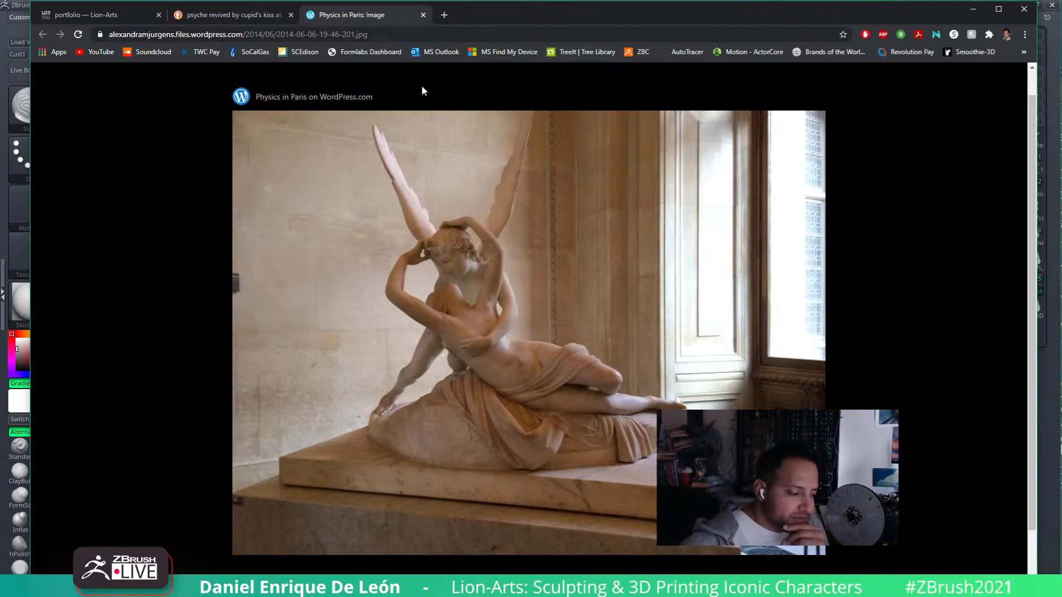
- Compare the portfolio's close-up Cupid and Psyche prints with the Louvre sculpture photo
click(108, 12)
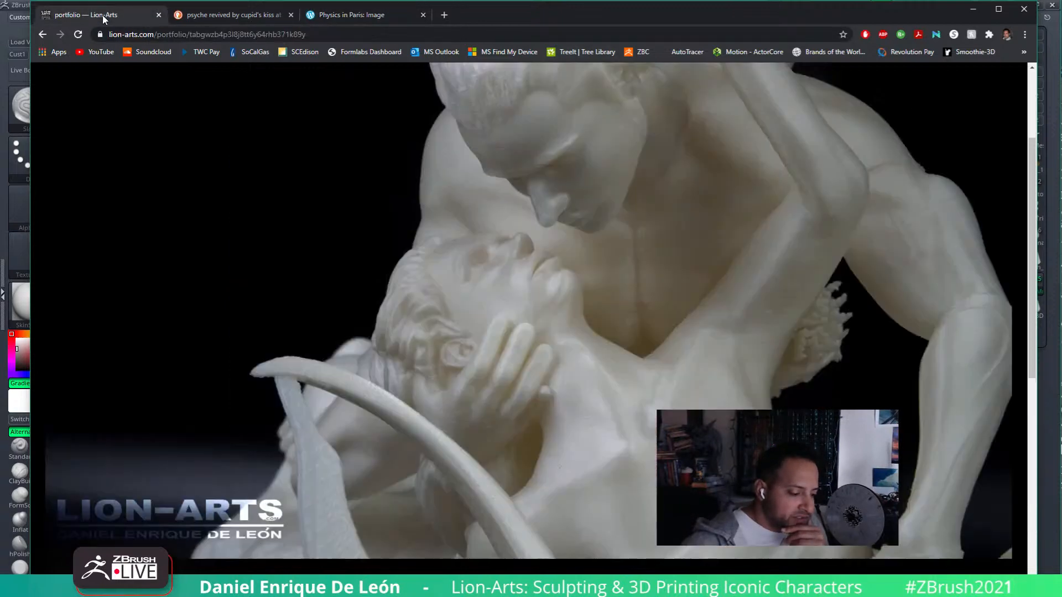
click(982, 287)
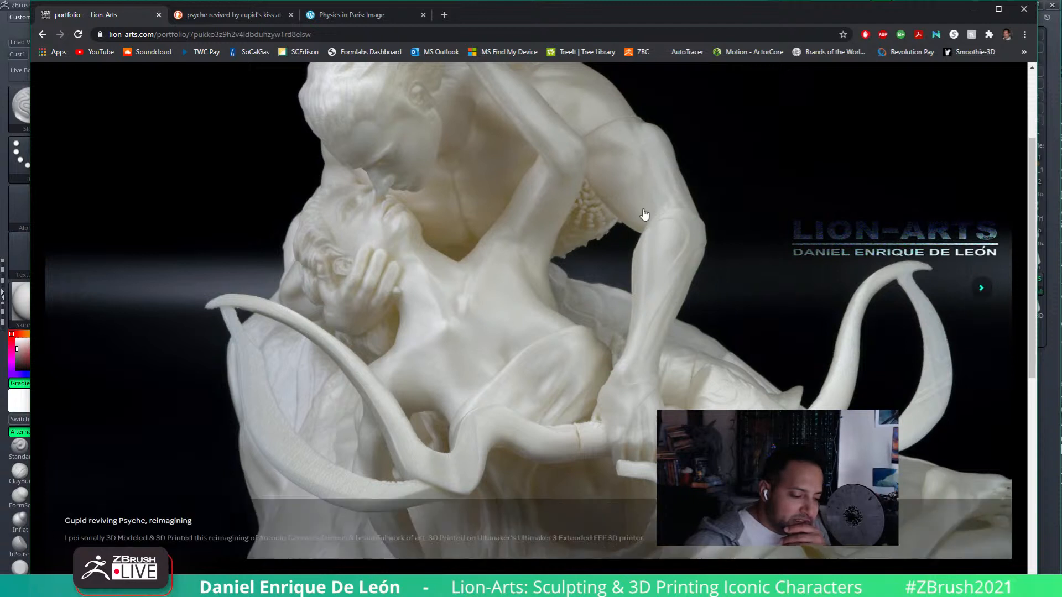
click(350, 20)
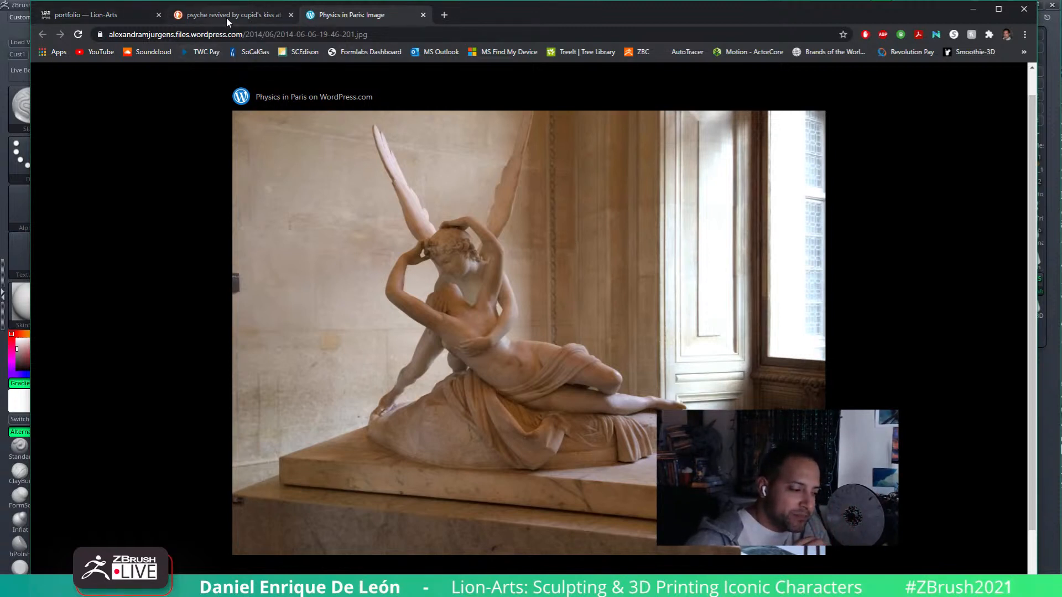
click(122, 19)
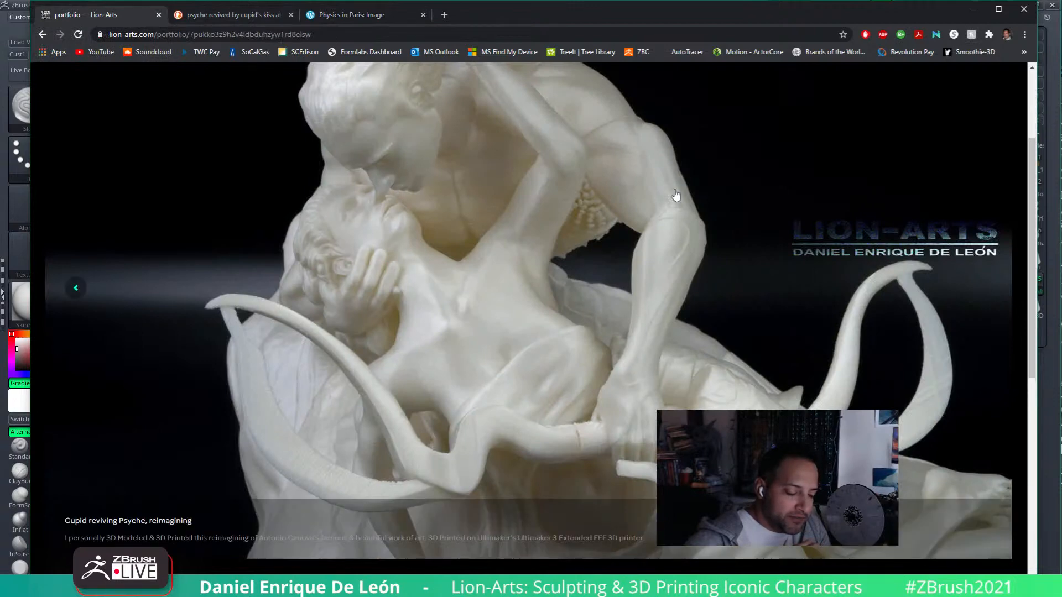
- Review the full-statue print, the Keyshot render collage, and the overhead and face renders, then return to the full-statue print photo
click(981, 287)
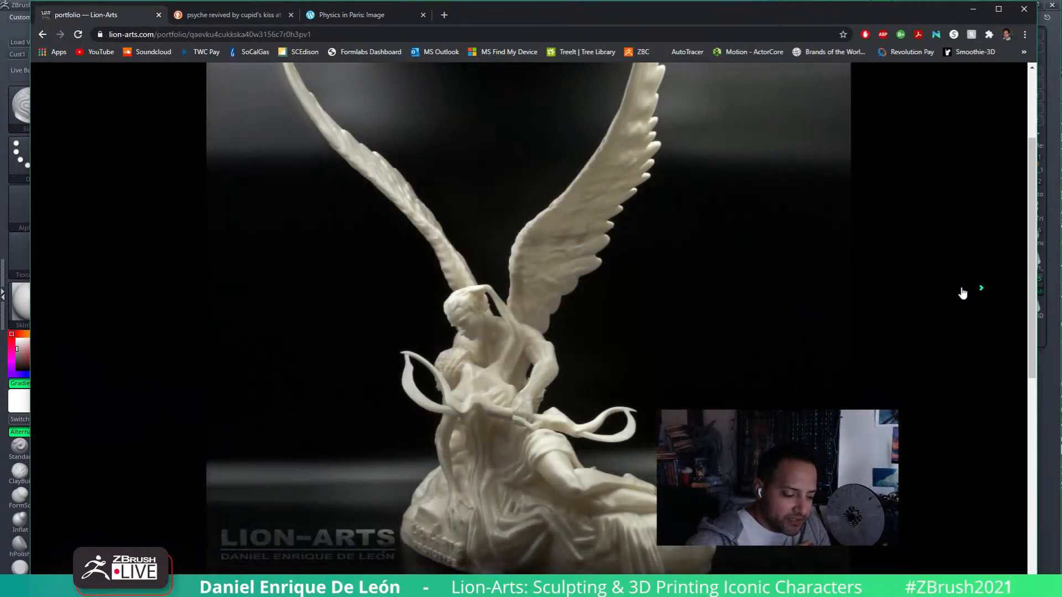
click(981, 288)
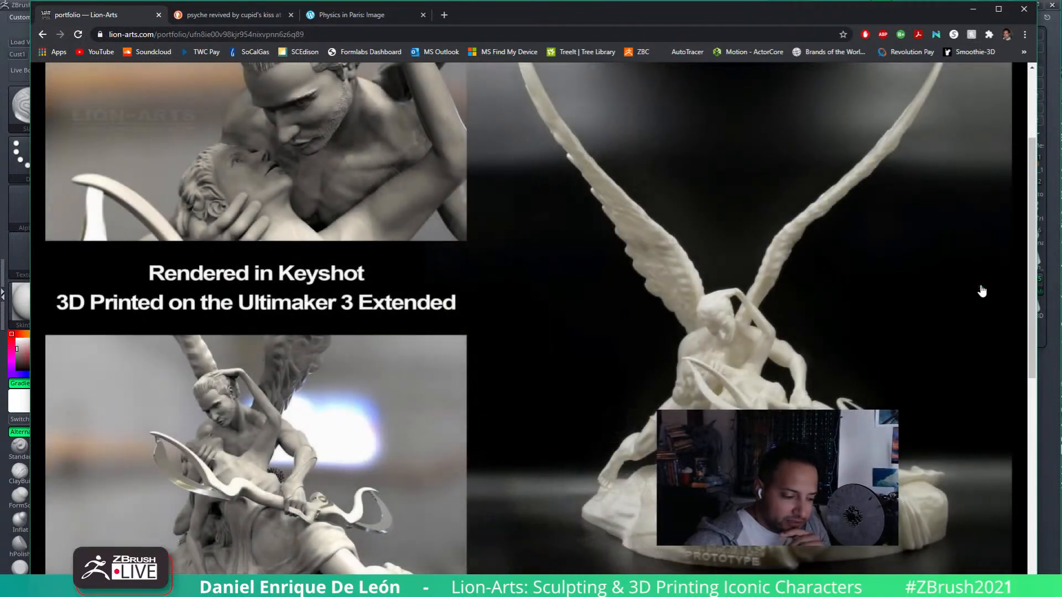
scroll(487, 221, up, 1)
scroll(489, 223, down, 1)
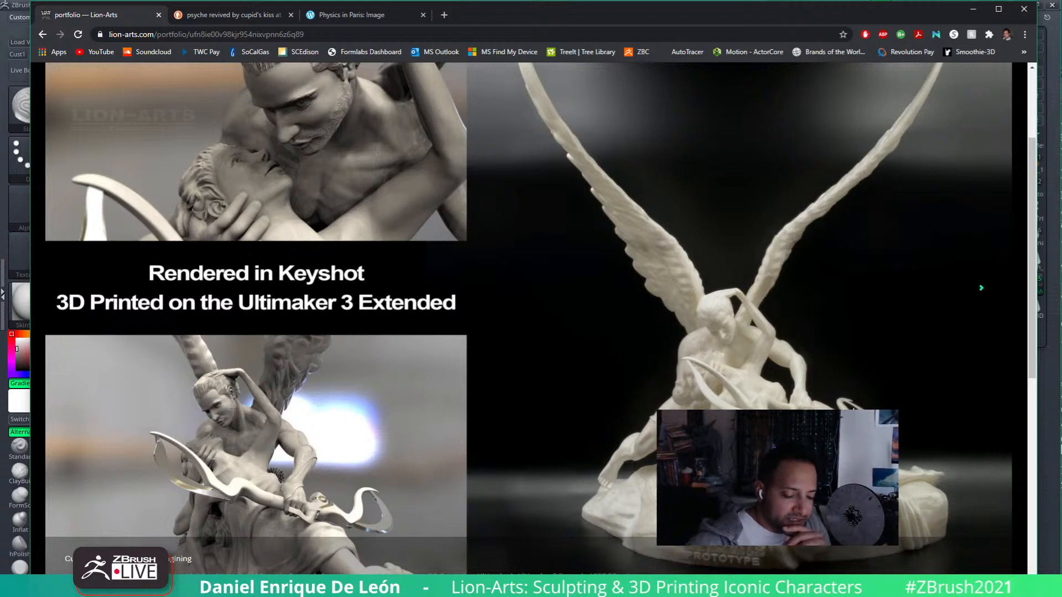
click(976, 291)
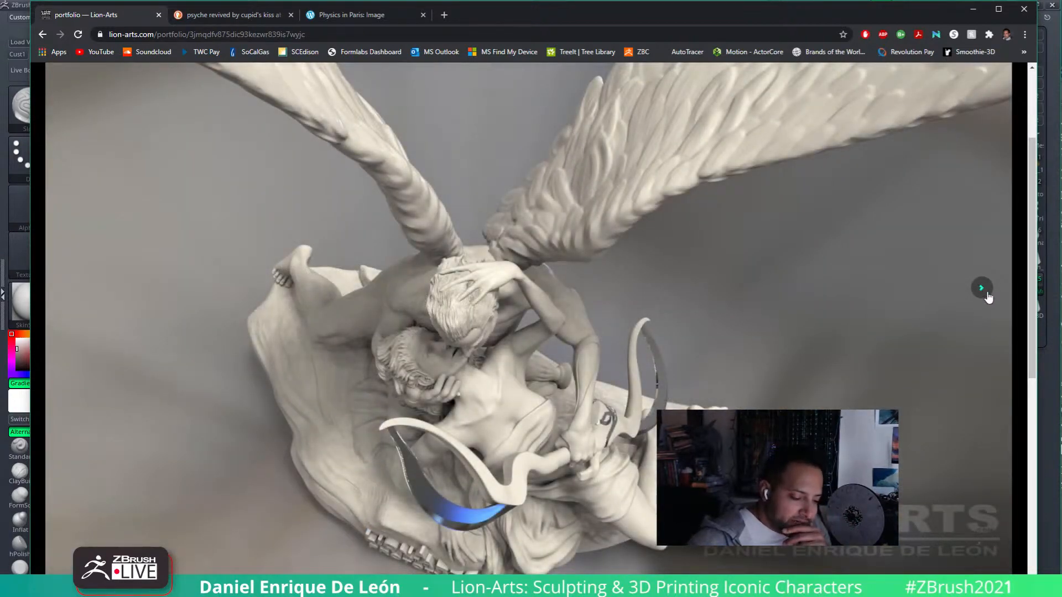
click(988, 292)
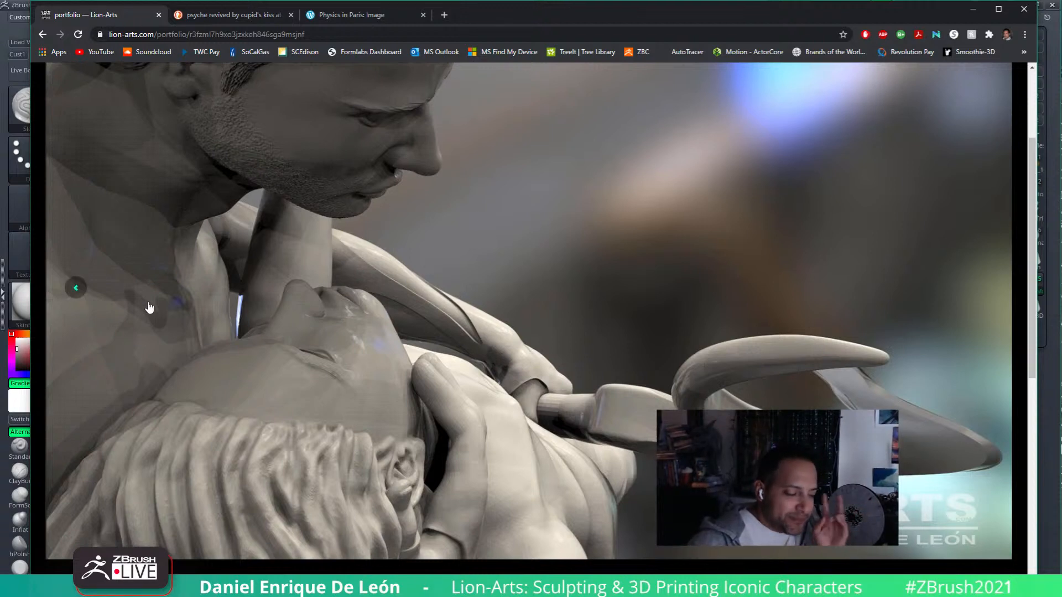
click(78, 288)
click(78, 289)
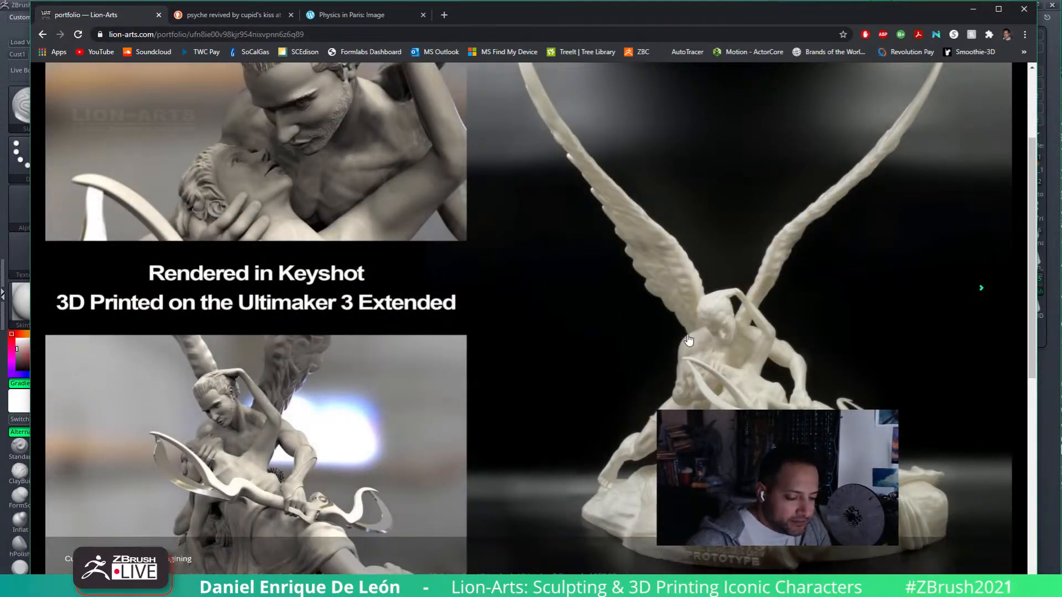
click(83, 286)
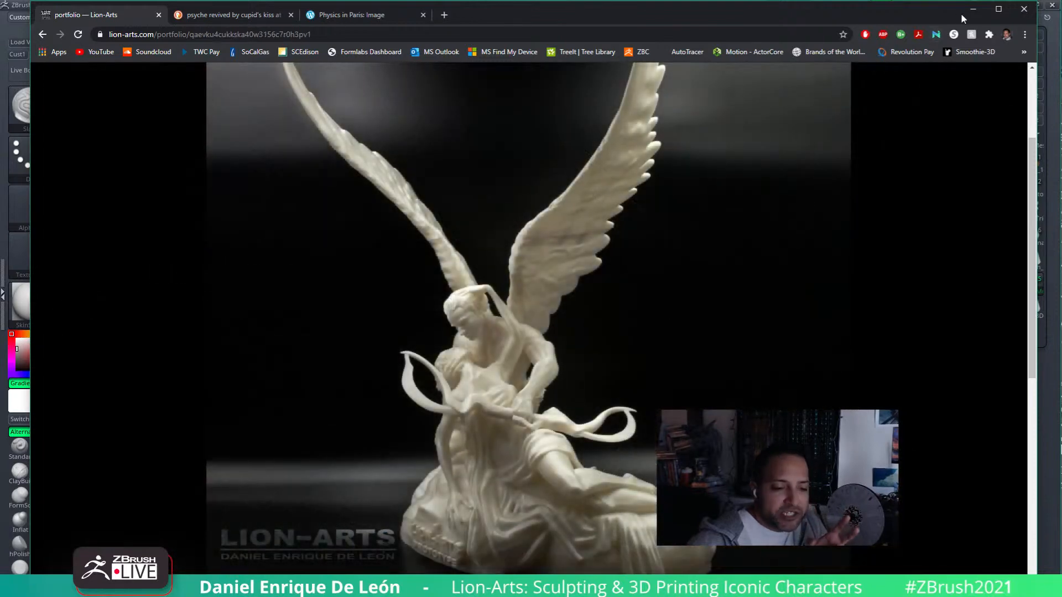
- Switch back to ZBrush and examine the winged statue from above and the front, then its torso up close and from the side
click(973, 9)
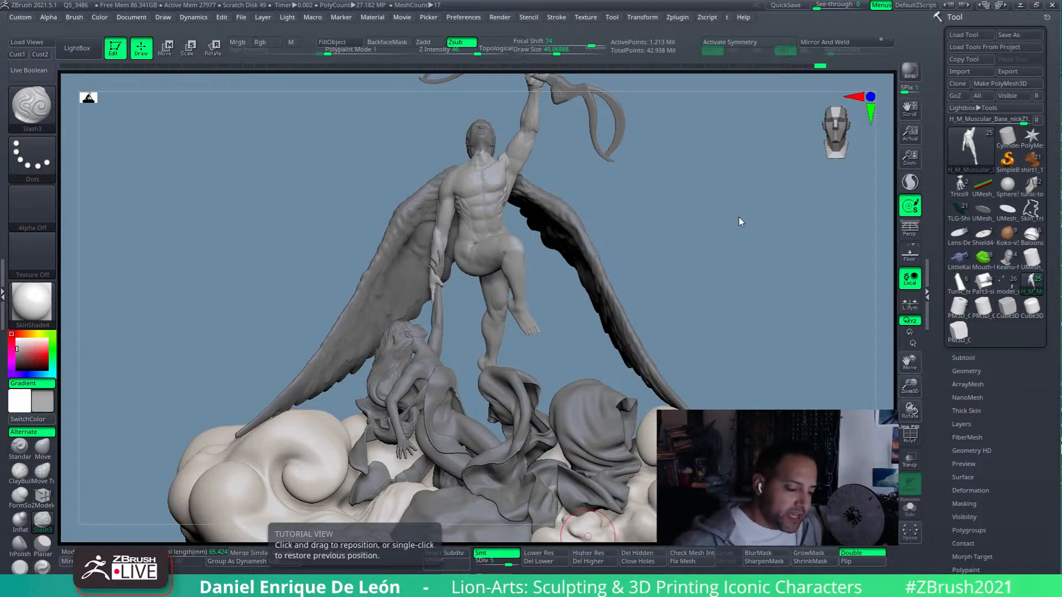
mouse_move(698, 256)
mouse_down()
mouse_move(753, 272)
mouse_move(702, 310)
mouse_up()
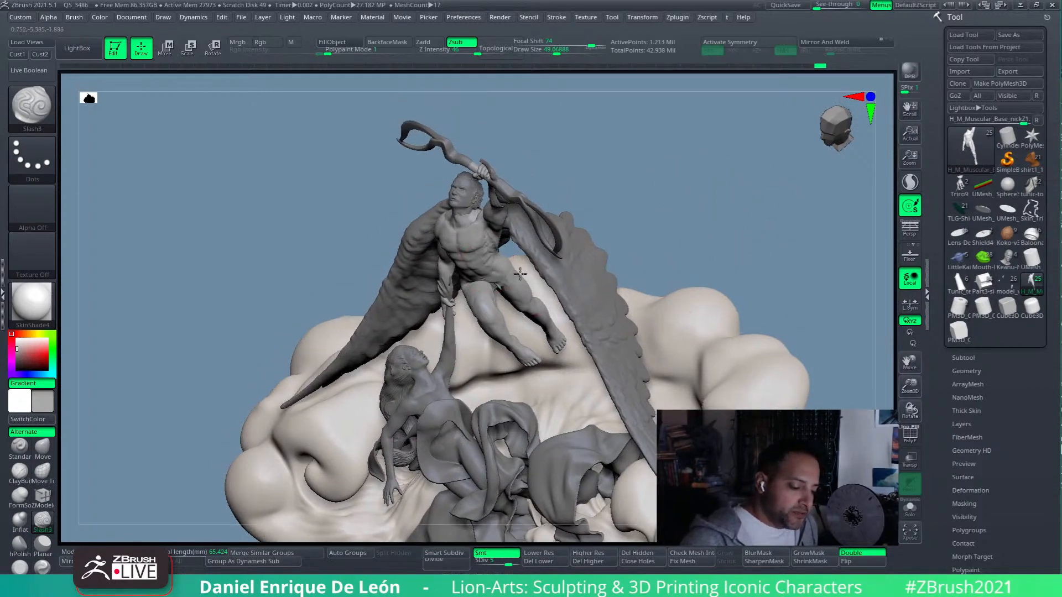
drag(610, 256, 574, 294)
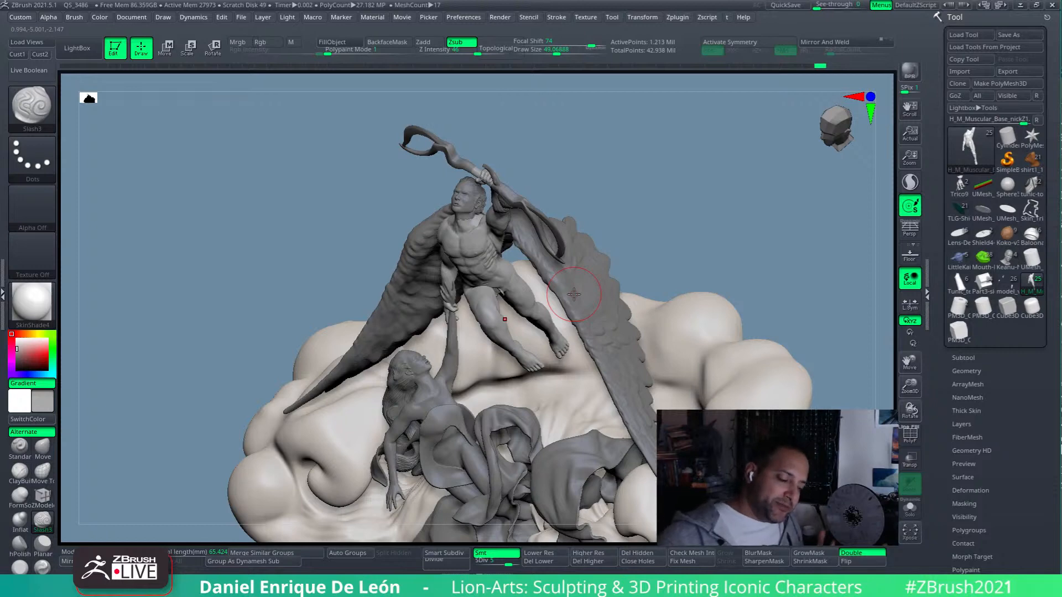
mouse_move(558, 310)
right_down()
mouse_move(635, 299)
mouse_move(646, 363)
right_up()
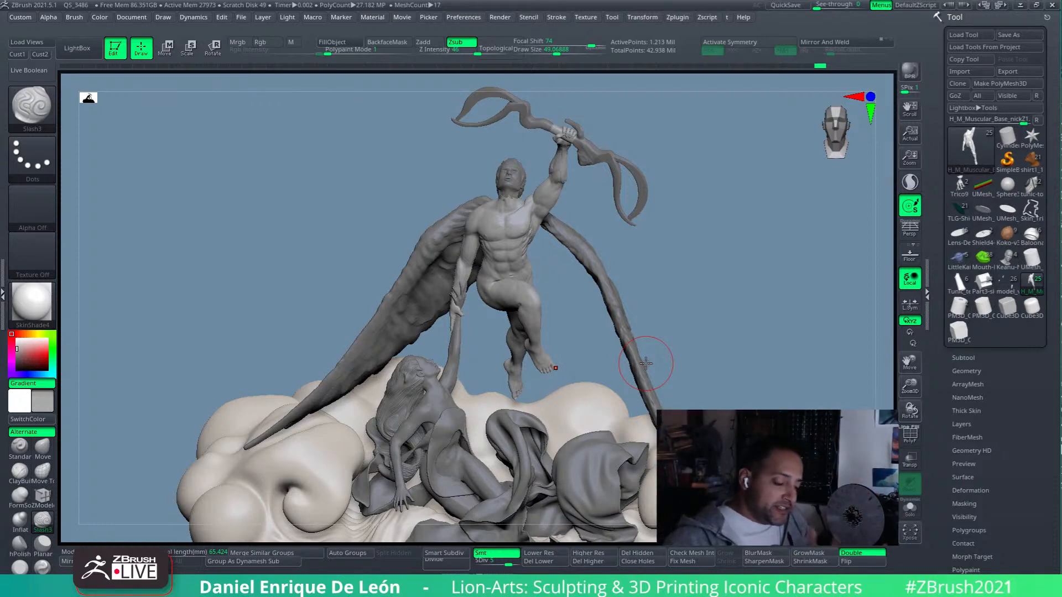
right_drag(711, 275, 725, 277)
mouse_move(506, 224)
alt+right_down()
mouse_move(511, 249)
mouse_move(592, 348)
mouse_move(562, 314)
mouse_move(570, 227)
mouse_move(545, 280)
mouse_move(564, 304)
mouse_move(534, 279)
mouse_move(602, 310)
mouse_move(599, 318)
mouse_move(620, 301)
mouse_move(616, 313)
mouse_move(637, 305)
mouse_move(692, 337)
mouse_move(651, 252)
mouse_move(716, 261)
mouse_move(680, 289)
mouse_move(645, 244)
mouse_move(673, 259)
mouse_move(664, 267)
mouse_move(715, 267)
mouse_move(688, 263)
mouse_move(677, 282)
mouse_move(666, 264)
mouse_move(678, 270)
mouse_move(595, 234)
mouse_move(664, 367)
mouse_move(602, 289)
mouse_move(603, 313)
mouse_move(635, 312)
alt+right_up()
key(shift)
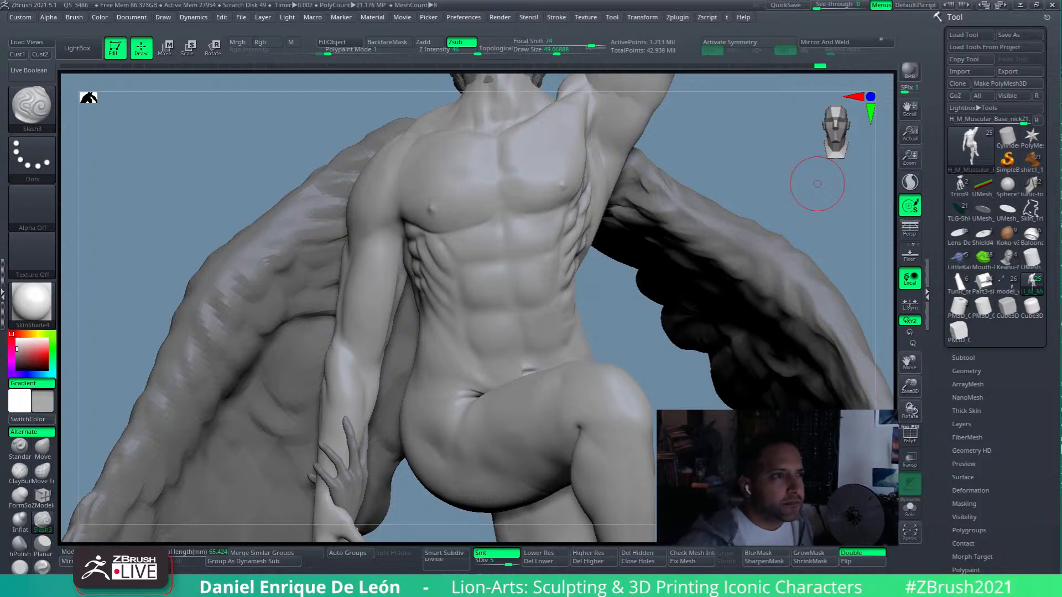
drag(632, 360, 592, 355)
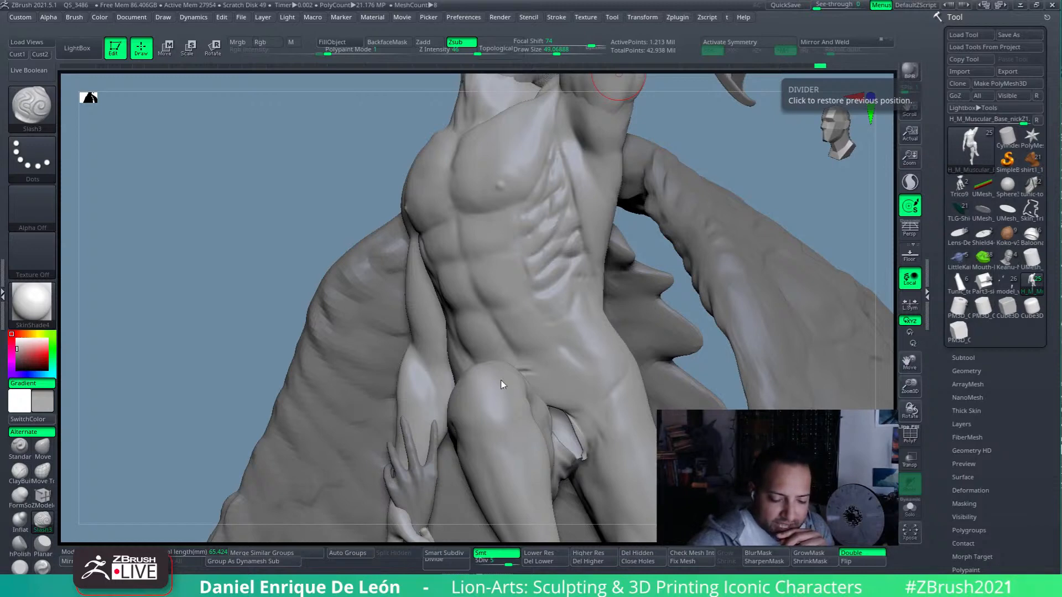
- Inspect the Displacement Map options of the muscular figure, then close them and open its Normal Map options
scroll(1027, 396, down, 5)
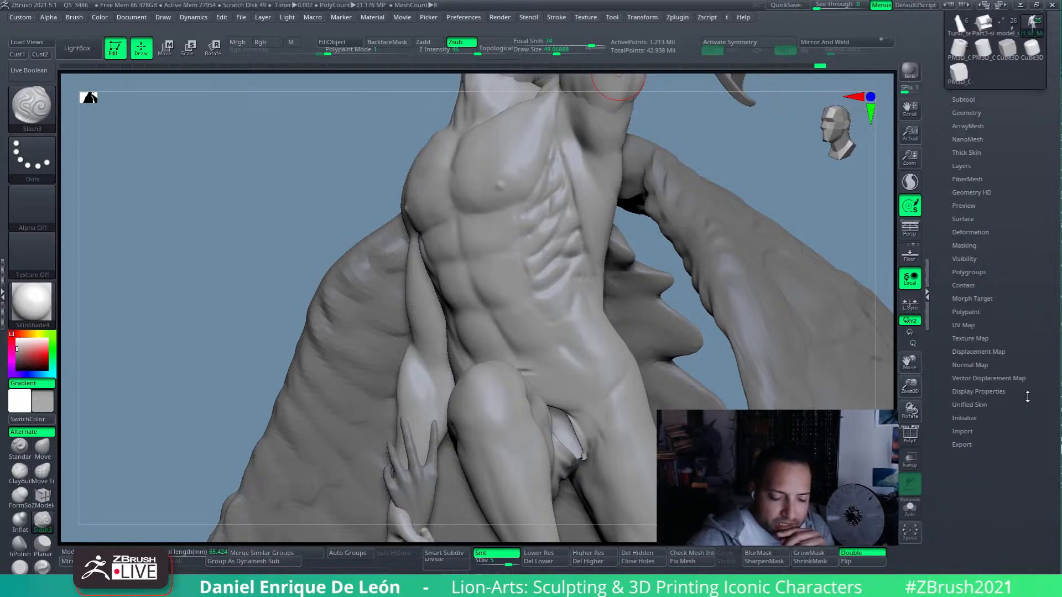
click(978, 352)
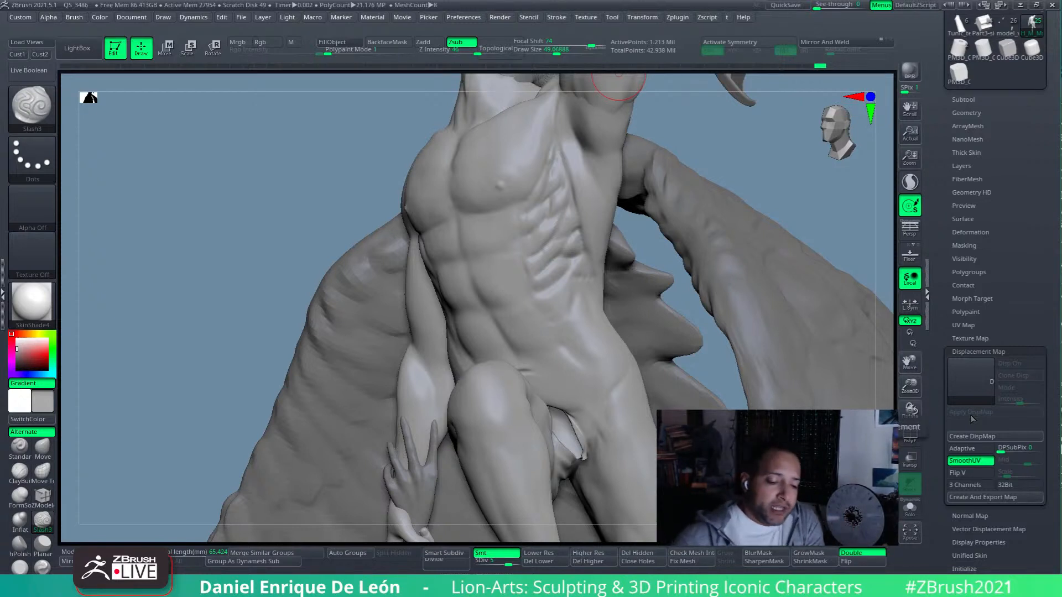
click(986, 351)
click(974, 364)
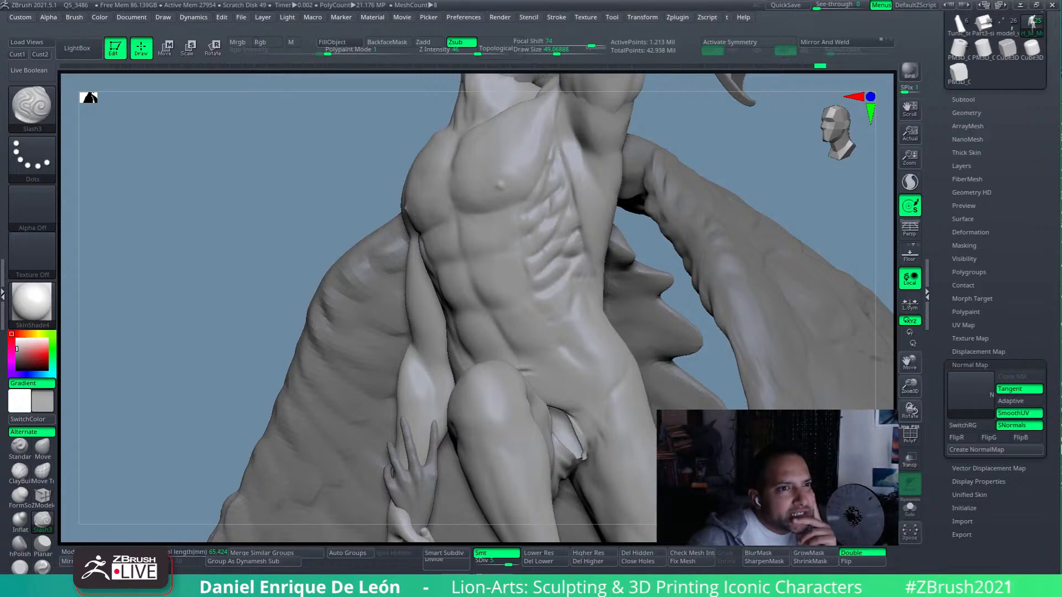
- Bring the browser's military-press image results beside the sculpt and open the related image of a man with both arms raised
drag(1061, 259, 1, 45)
drag(823, 37, 442, 72)
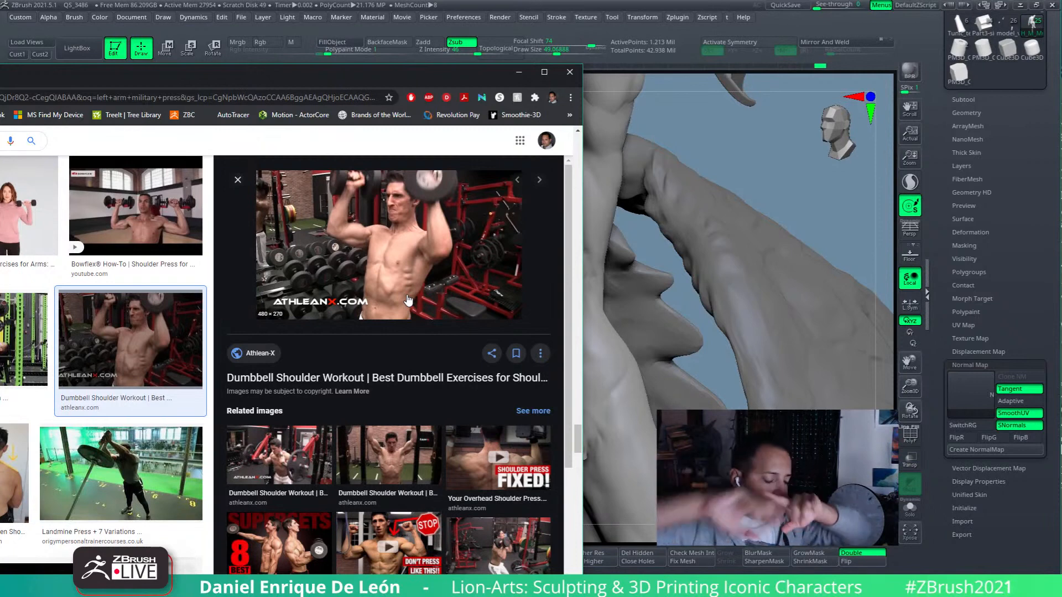
click(383, 463)
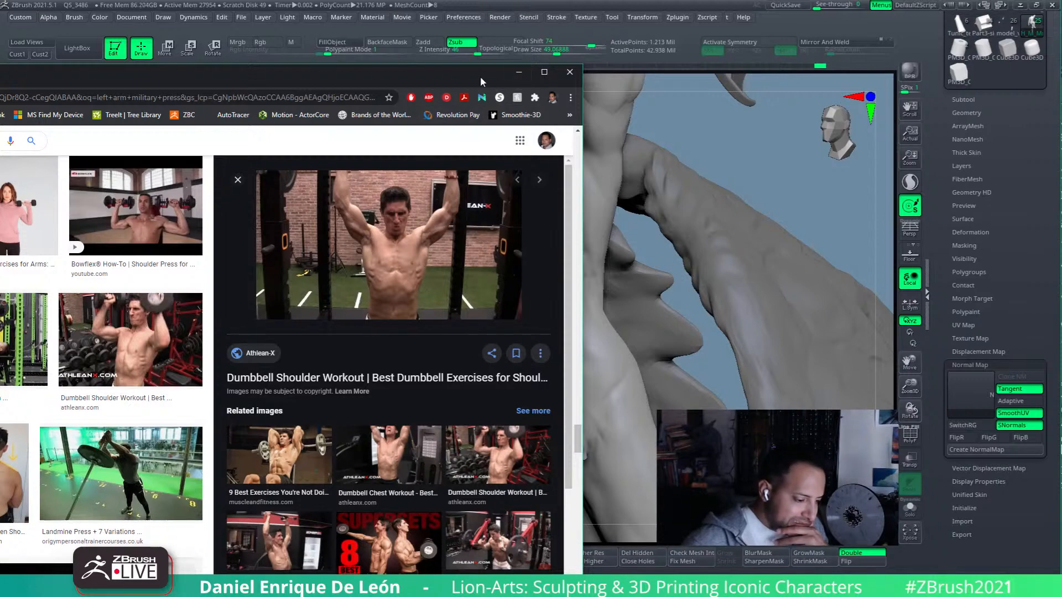
- Move the reference browser off the sculpt and smooth the rib bulges beneath the raised arm
drag(479, 81, 1061, 18)
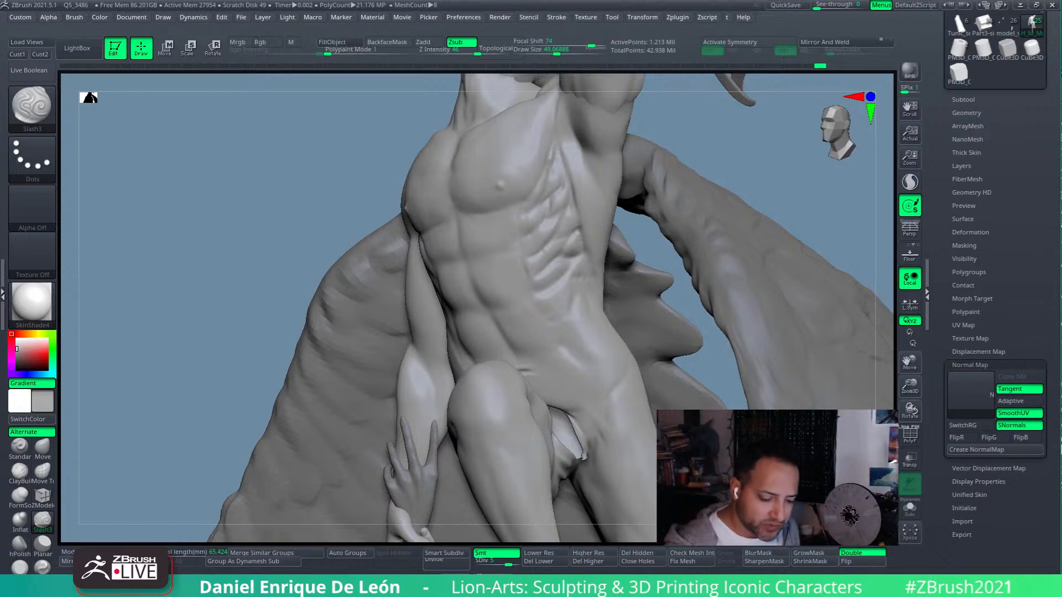
drag(763, 179, 767, 183)
alt+drag(774, 145, 756, 185)
mouse_move(769, 150)
mouse_down()
mouse_move(713, 149)
mouse_move(785, 141)
mouse_up()
shift+drag(556, 255, 567, 295)
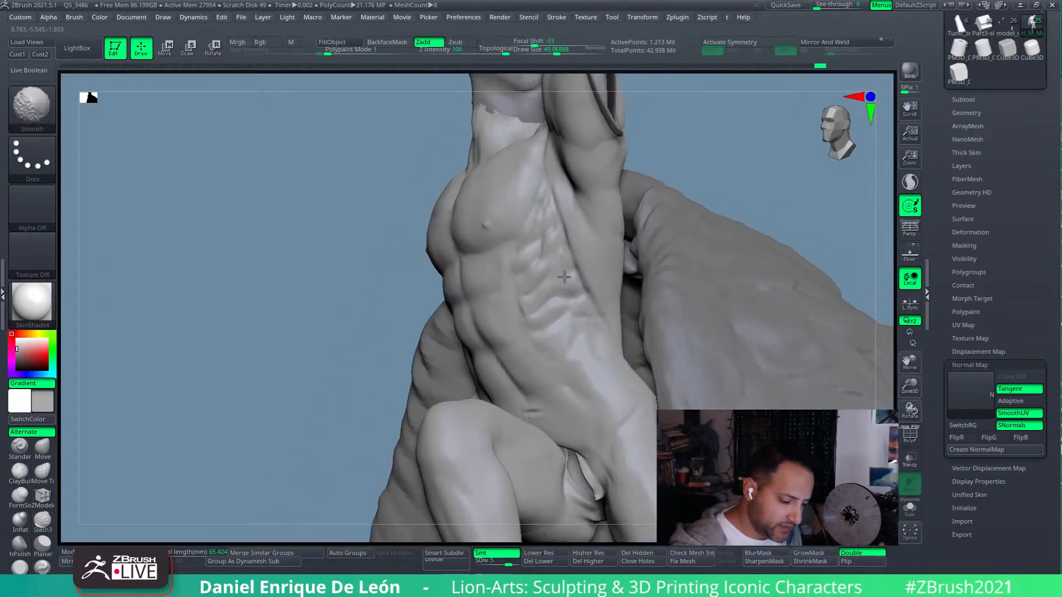
- Smooth the ribs below the chest at a lower subdivision level and return the figure to level 5
key(shift+d)
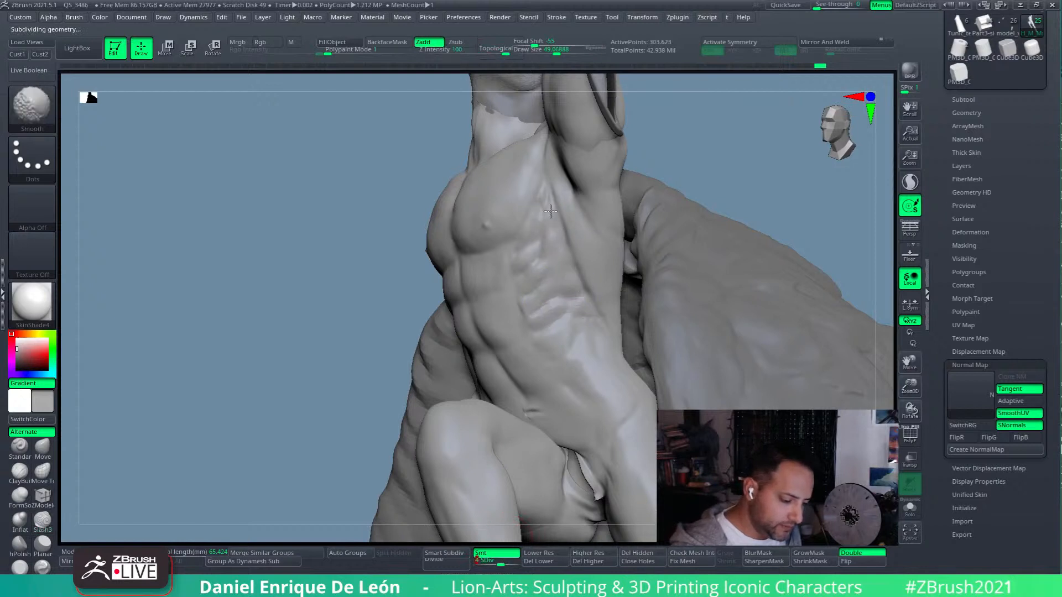
mouse_move(574, 293)
shift+mouse_down()
mouse_move(557, 234)
mouse_move(560, 297)
mouse_move(573, 301)
shift+mouse_up()
mouse_move(586, 275)
alt+right_down()
mouse_move(618, 332)
mouse_move(637, 316)
alt+right_up()
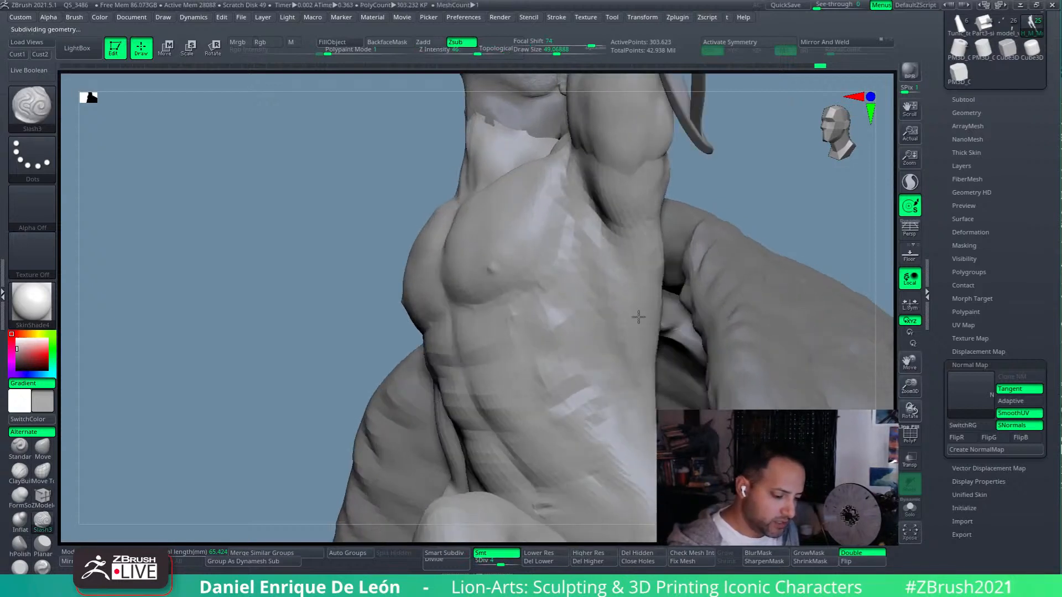
click(502, 562)
text(5)
key(Return)
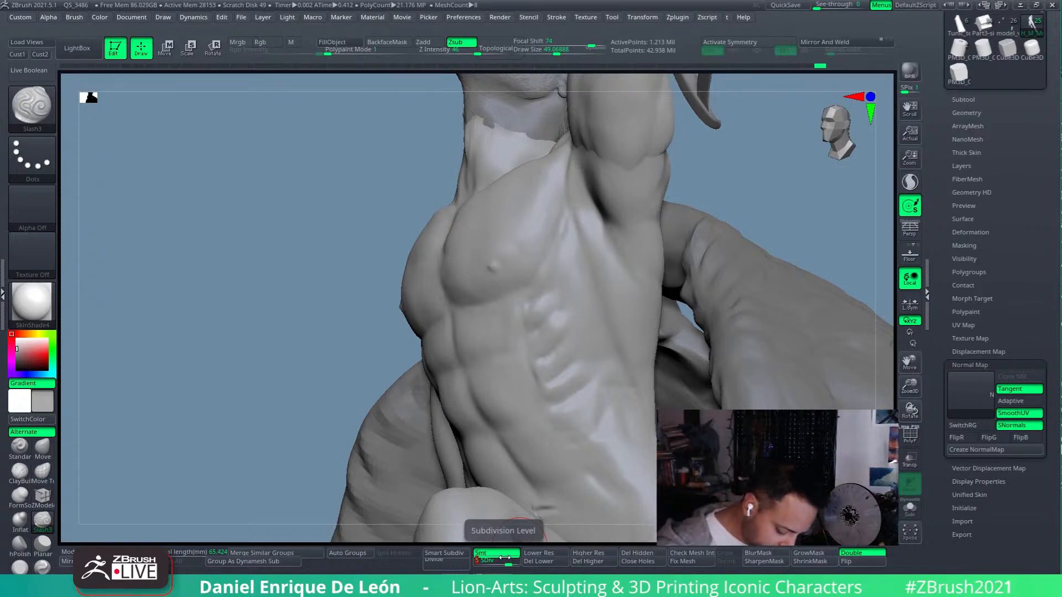
key(comma)
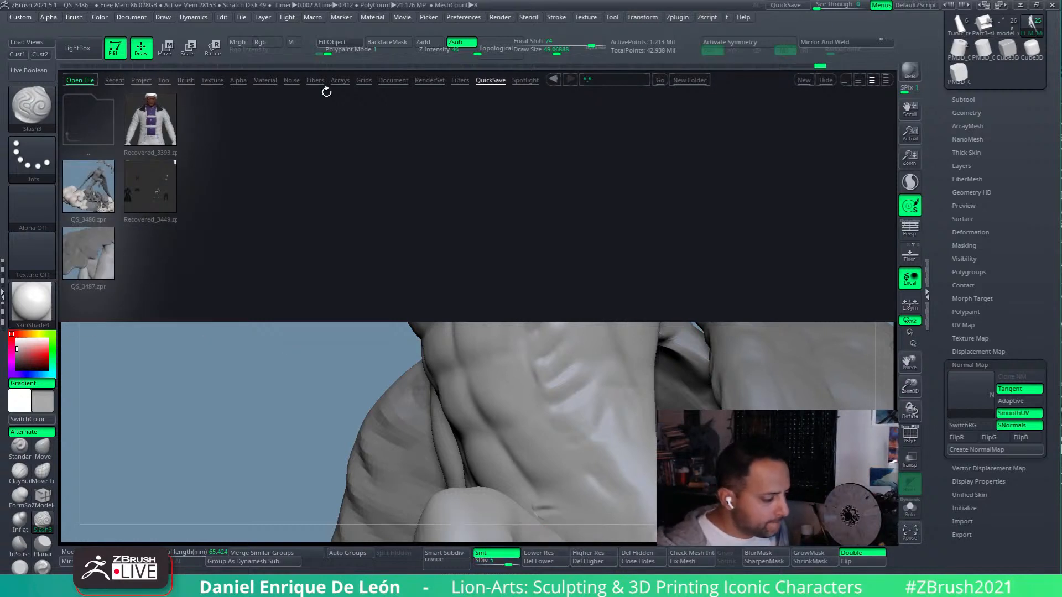
click(98, 47)
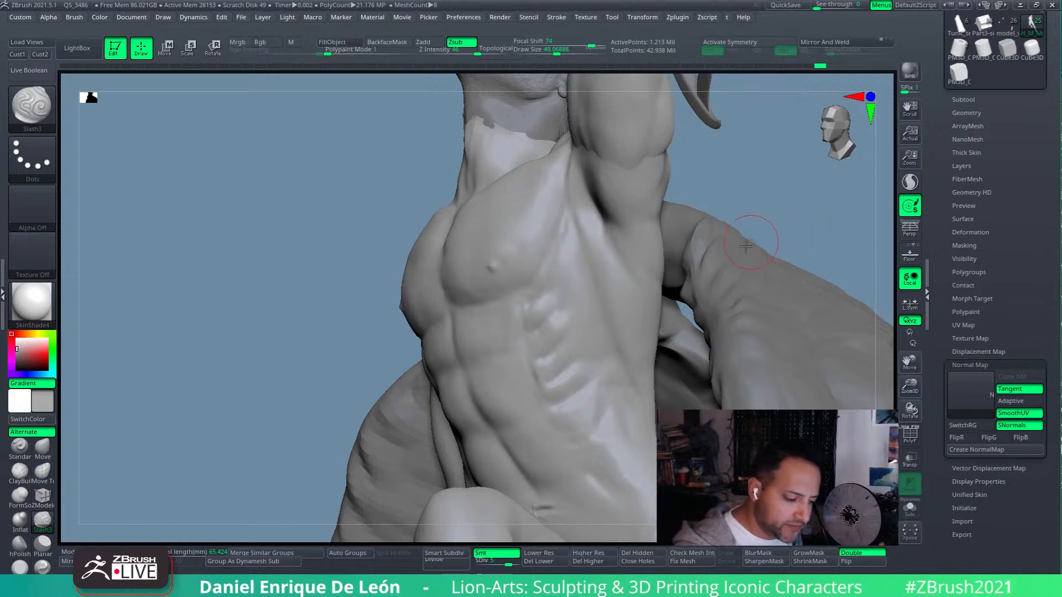
- Reduce the brush size to about 35 and soften the inner ends of the ribs beside the abdomen
alt+right_drag(594, 317, 601, 304)
click(553, 52)
right_drag(659, 286, 661, 296)
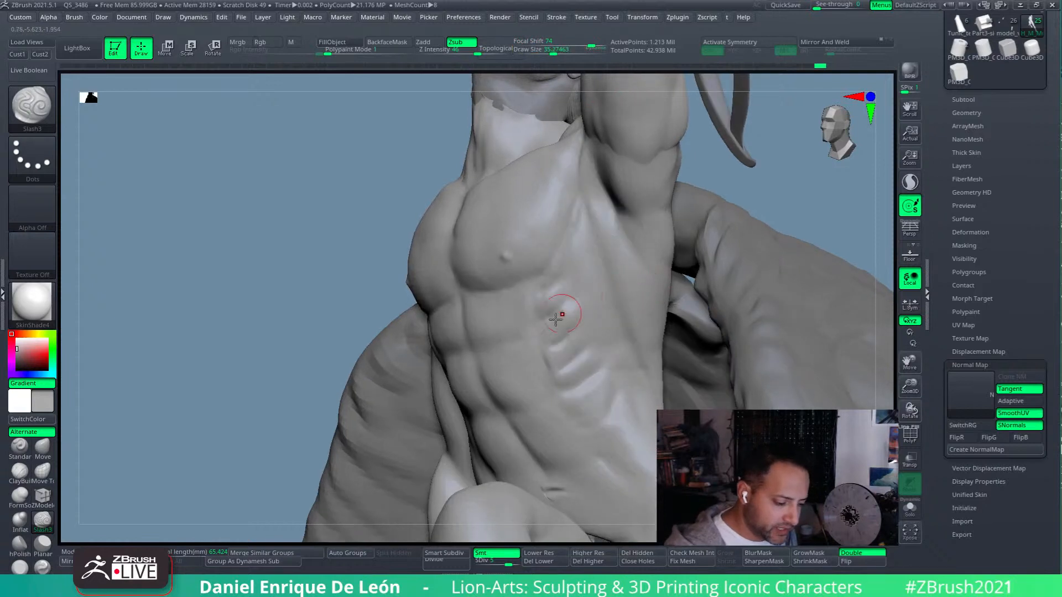
right_drag(568, 277, 549, 293)
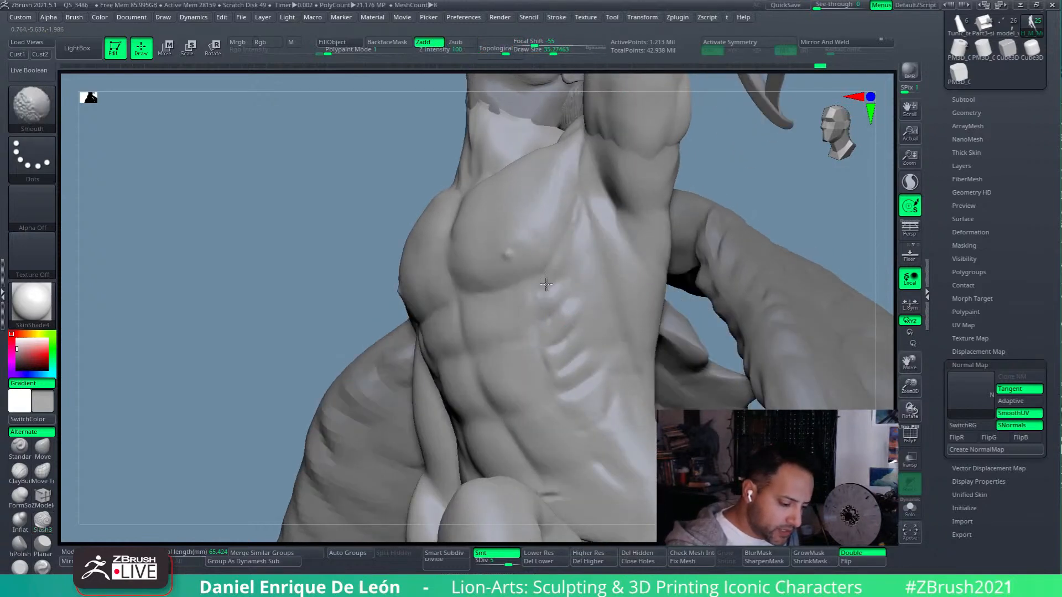
mouse_move(553, 338)
shift+mouse_down()
mouse_move(545, 352)
mouse_move(568, 370)
shift+mouse_up()
mouse_move(553, 307)
shift+mouse_down()
mouse_move(560, 392)
mouse_move(545, 347)
mouse_move(578, 421)
shift+mouse_up()
mouse_move(650, 363)
right_down()
mouse_move(575, 363)
mouse_move(672, 336)
mouse_move(595, 296)
right_up()
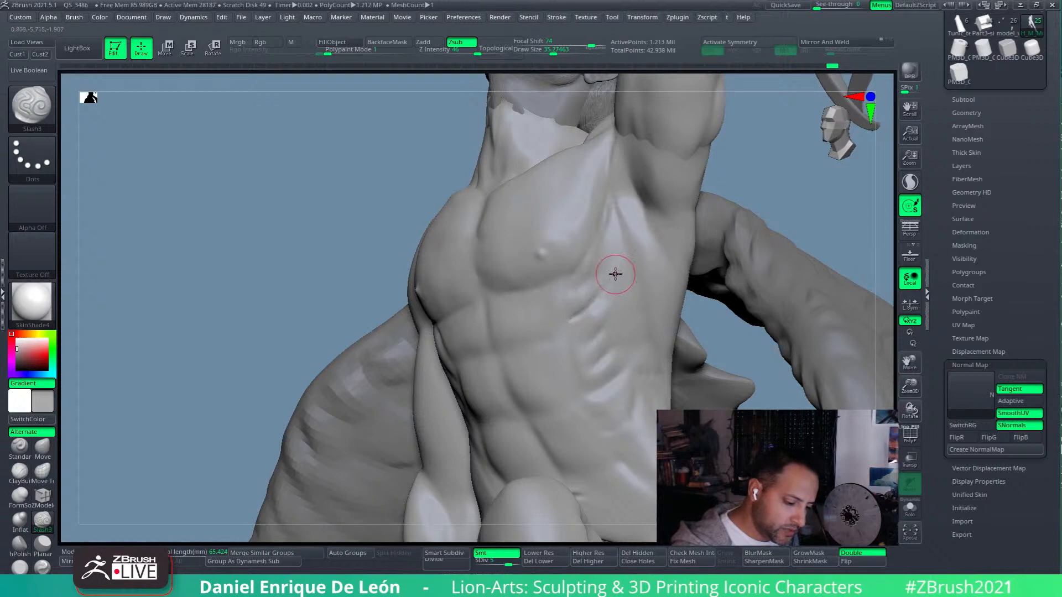
- Carve grooves between the upper ribs and serratus below the chest with the Slash3 brush at intensity 35
mouse_move(616, 286)
right_down()
mouse_move(616, 266)
mouse_move(638, 280)
right_up()
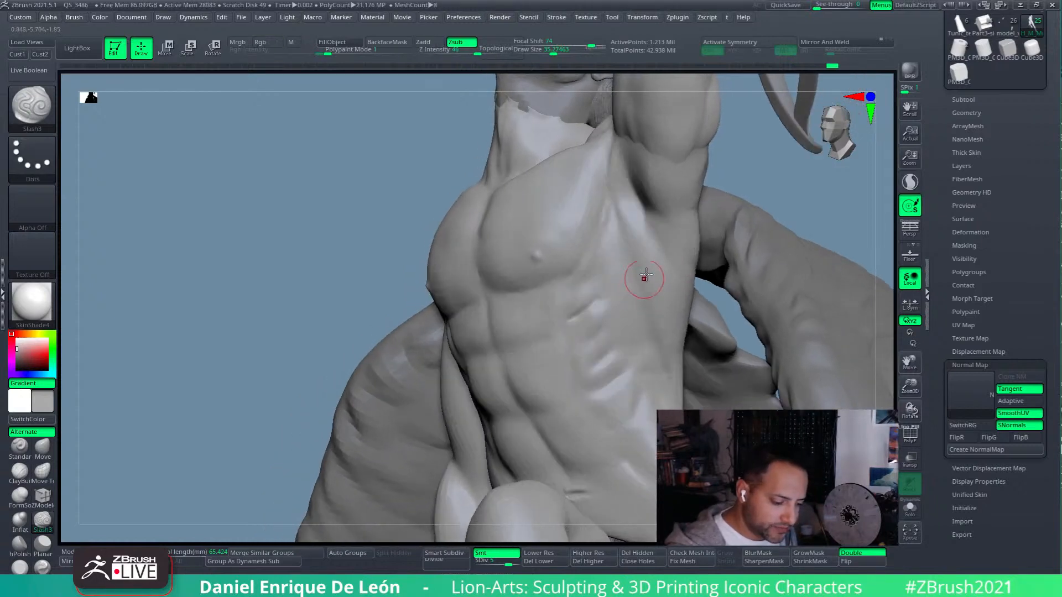
key(shift)
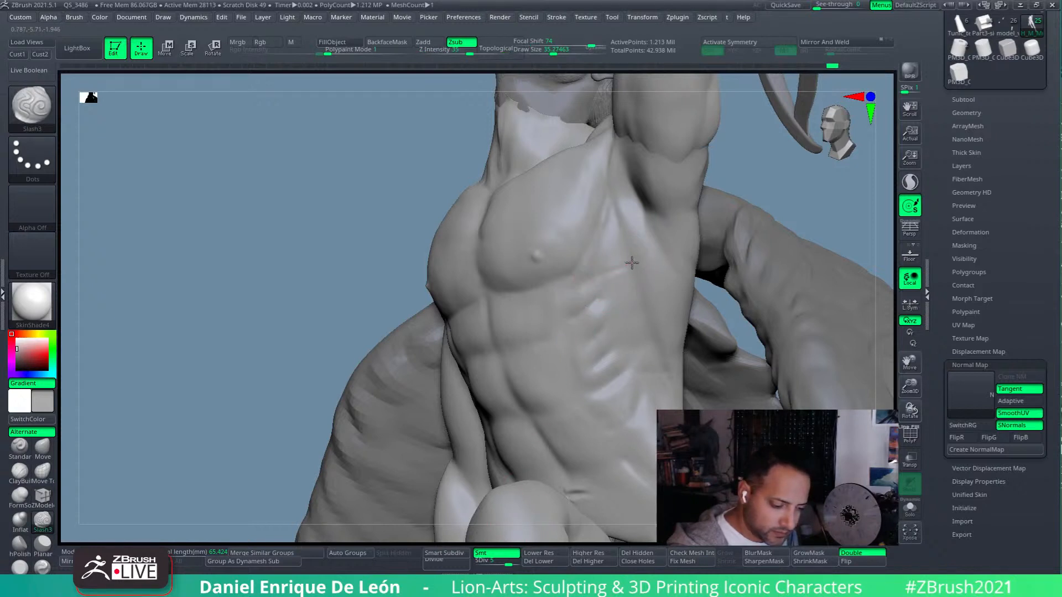
drag(590, 278, 633, 259)
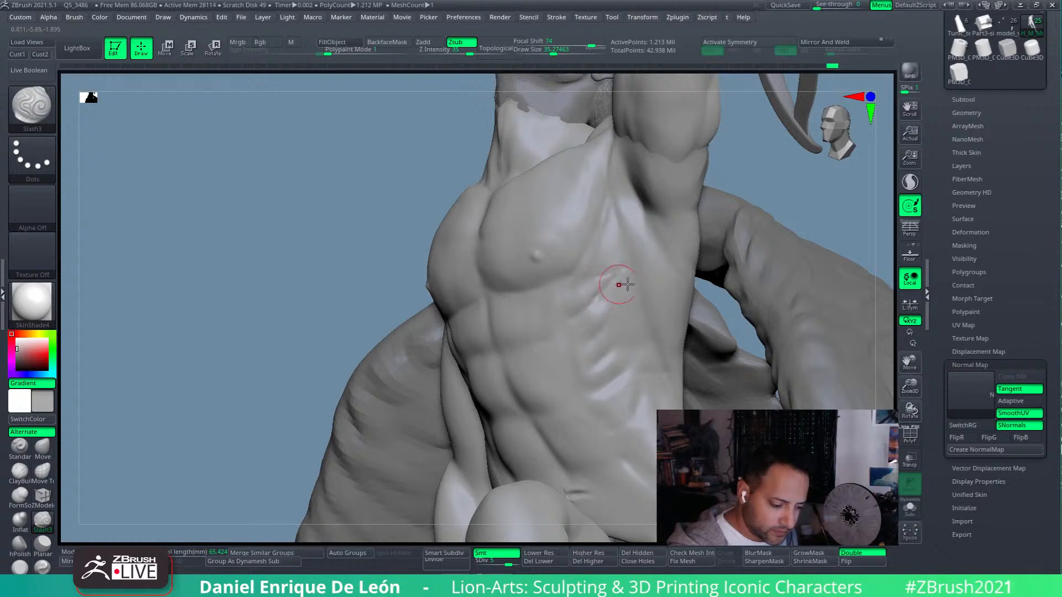
mouse_move(639, 290)
mouse_down()
mouse_move(601, 294)
mouse_move(619, 299)
mouse_move(574, 341)
mouse_move(613, 342)
mouse_move(631, 320)
mouse_up()
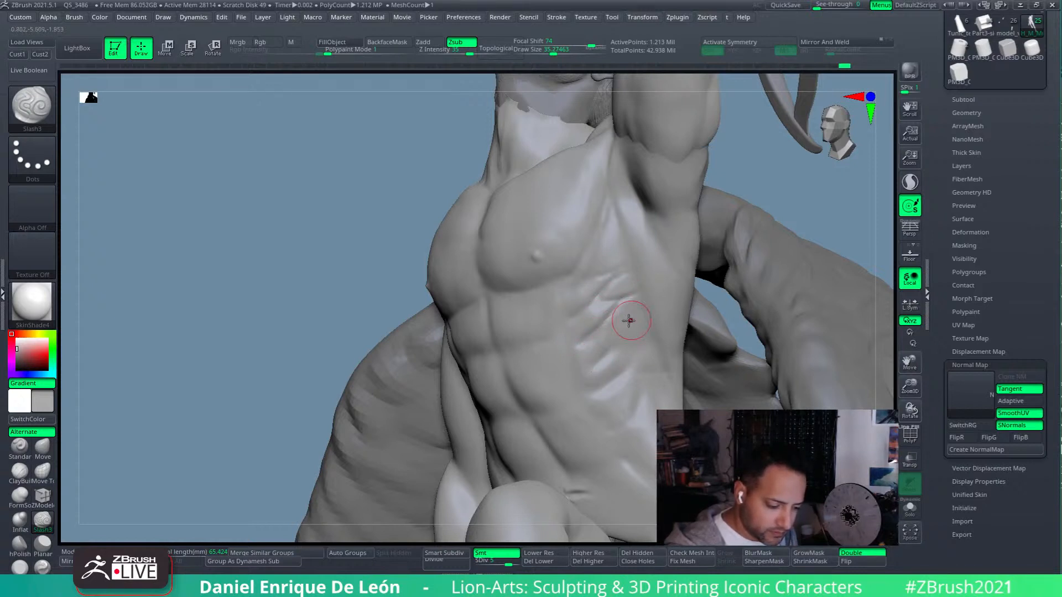
mouse_move(645, 313)
right_down()
mouse_move(620, 315)
mouse_move(657, 301)
right_up()
mouse_move(641, 319)
mouse_down()
mouse_move(602, 329)
mouse_move(599, 297)
mouse_move(592, 310)
mouse_up()
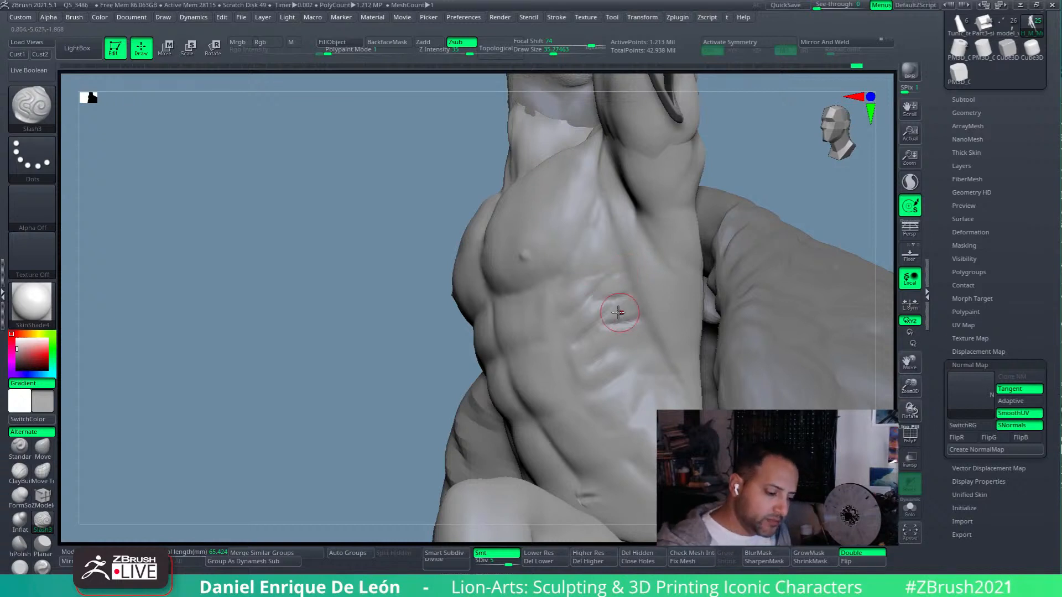
right_drag(623, 310, 643, 310)
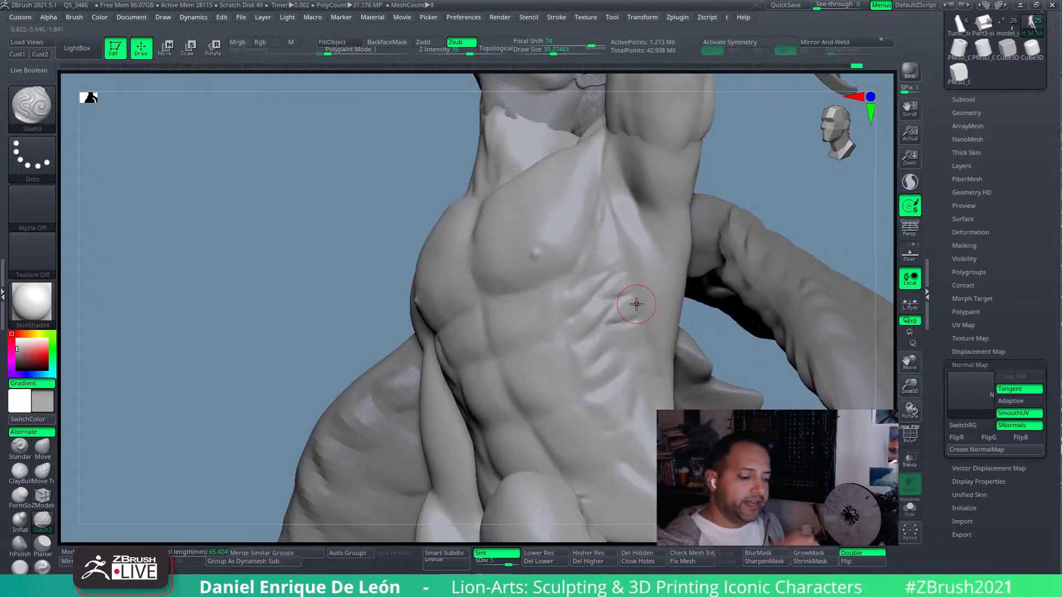
mouse_move(621, 343)
right_down()
mouse_move(593, 358)
mouse_move(613, 347)
right_up()
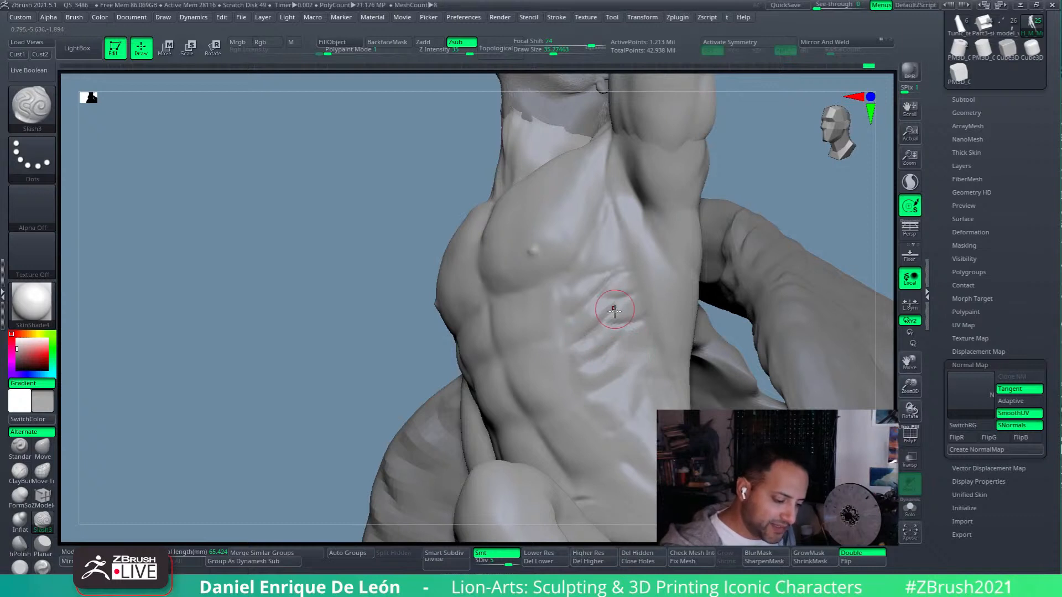
- Soften the middle rib grooves and recut the serratus separations along the side of the torso
key(shift)
shift+drag(593, 340, 602, 335)
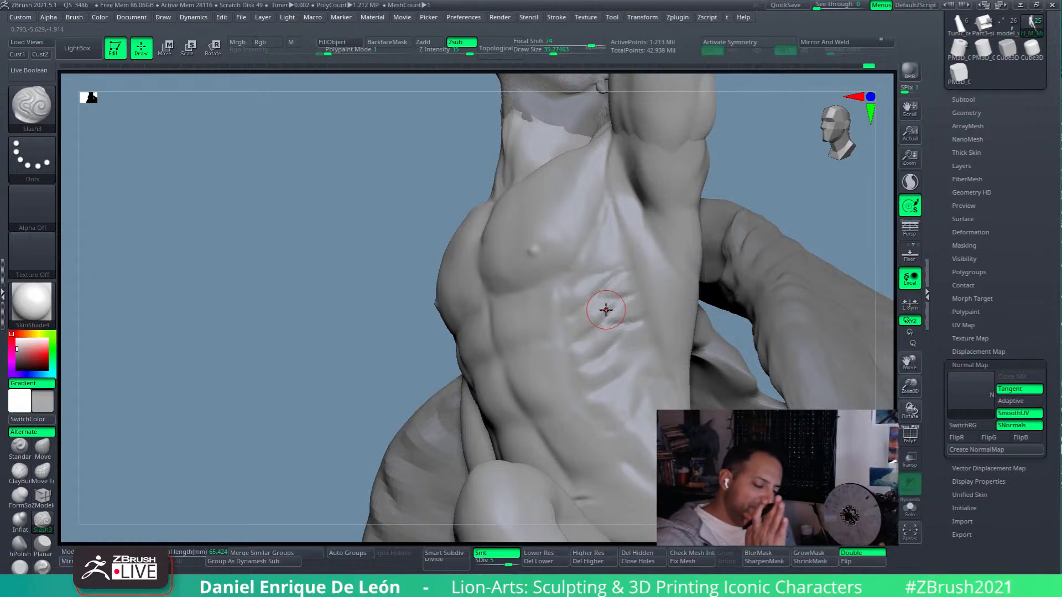
right_drag(616, 317, 624, 351)
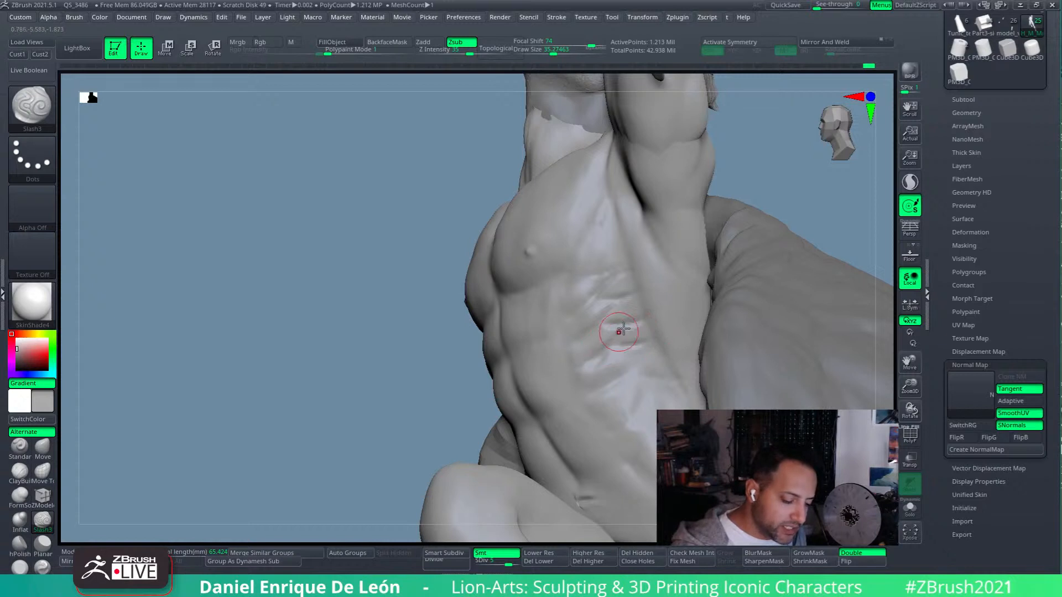
right_drag(636, 329, 608, 364)
shift+drag(599, 365, 588, 373)
right_drag(589, 370, 622, 354)
drag(621, 327, 580, 365)
right_drag(685, 343, 630, 369)
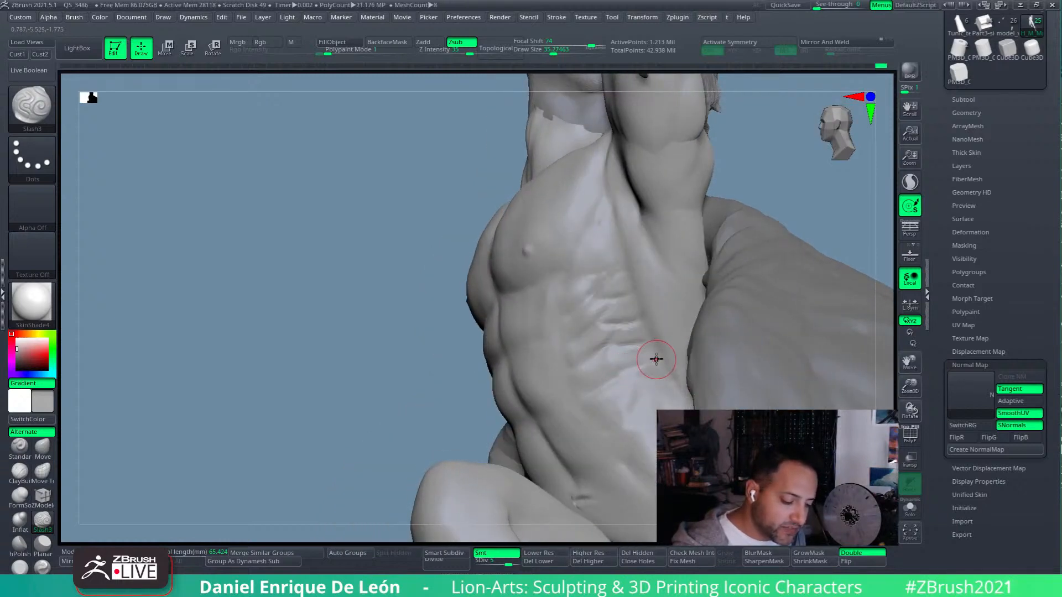
- Carve the lowest rib grooves above the waist on the raised-arm side
drag(627, 355, 585, 390)
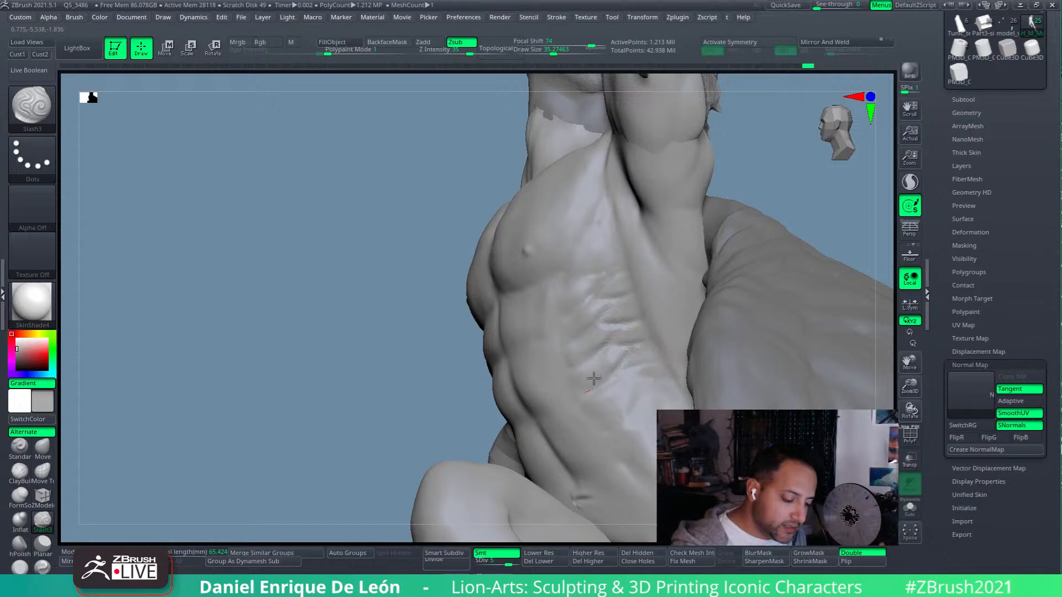
mouse_move(598, 377)
right_down()
mouse_move(621, 382)
mouse_move(635, 363)
mouse_move(628, 380)
mouse_move(648, 377)
mouse_move(559, 412)
right_up()
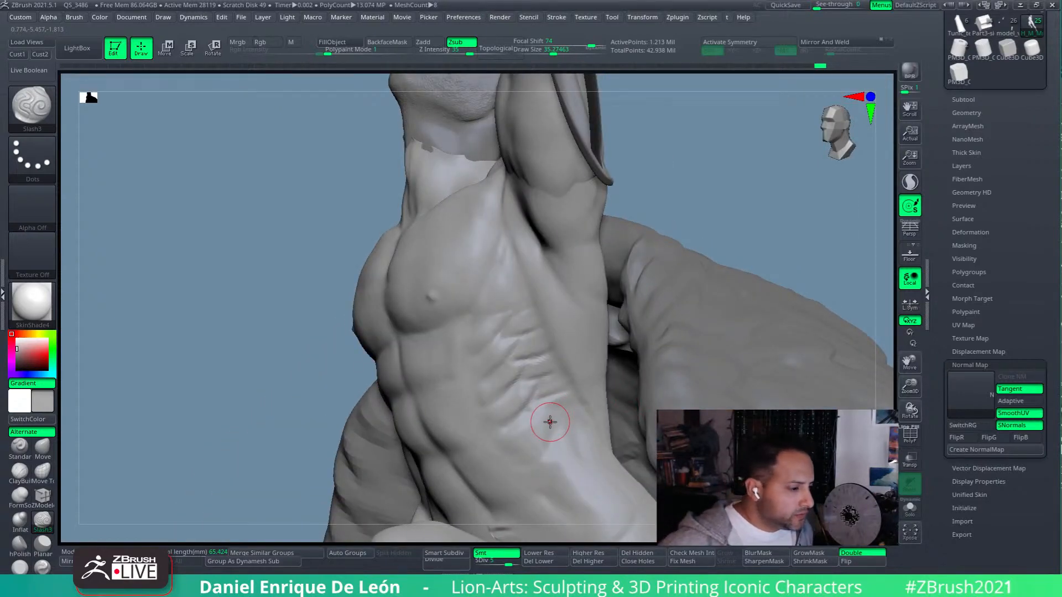
right_drag(538, 421, 545, 441)
key(shift)
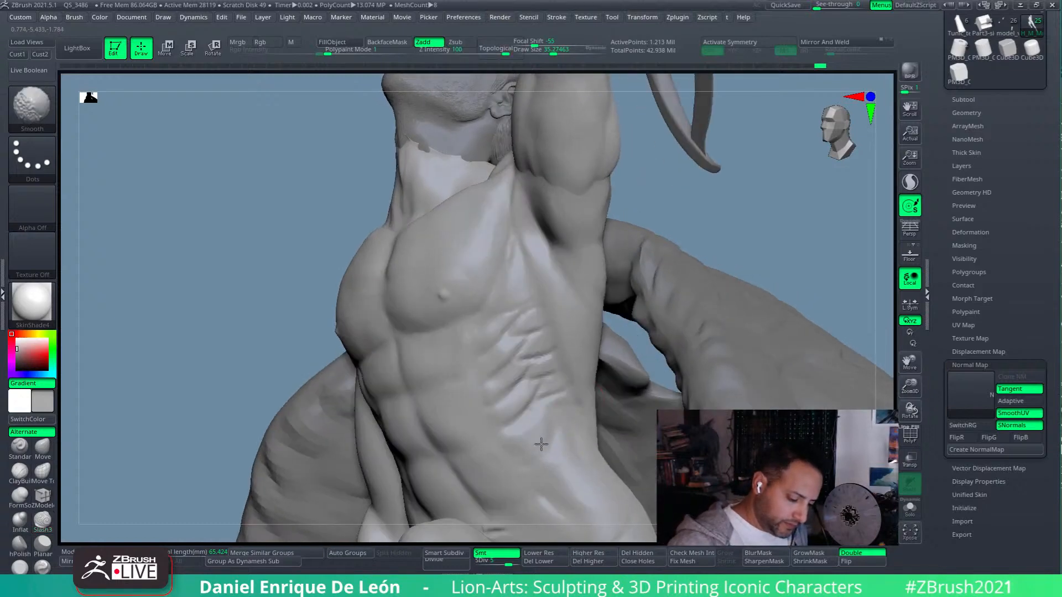
mouse_move(550, 443)
right_down()
mouse_move(562, 417)
mouse_move(581, 443)
mouse_move(609, 334)
mouse_move(604, 381)
mouse_move(653, 369)
mouse_move(629, 376)
mouse_move(611, 406)
mouse_move(593, 374)
mouse_move(599, 349)
mouse_move(564, 308)
mouse_move(554, 317)
mouse_move(565, 295)
right_up()
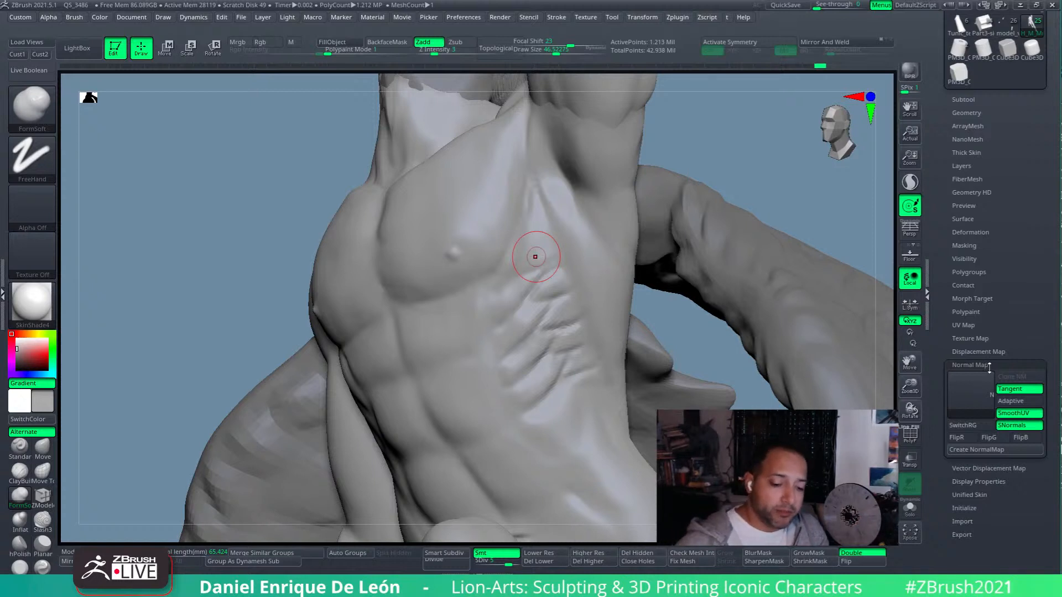
- Inspect the Displacement Map's image import option and leave it without choosing a file
click(978, 352)
click(968, 371)
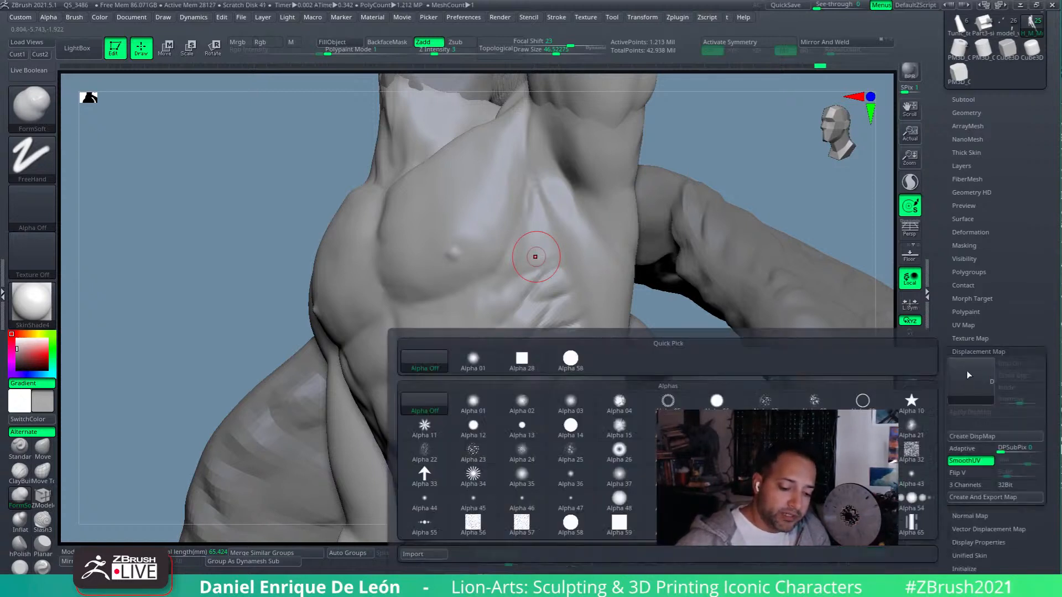
click(429, 554)
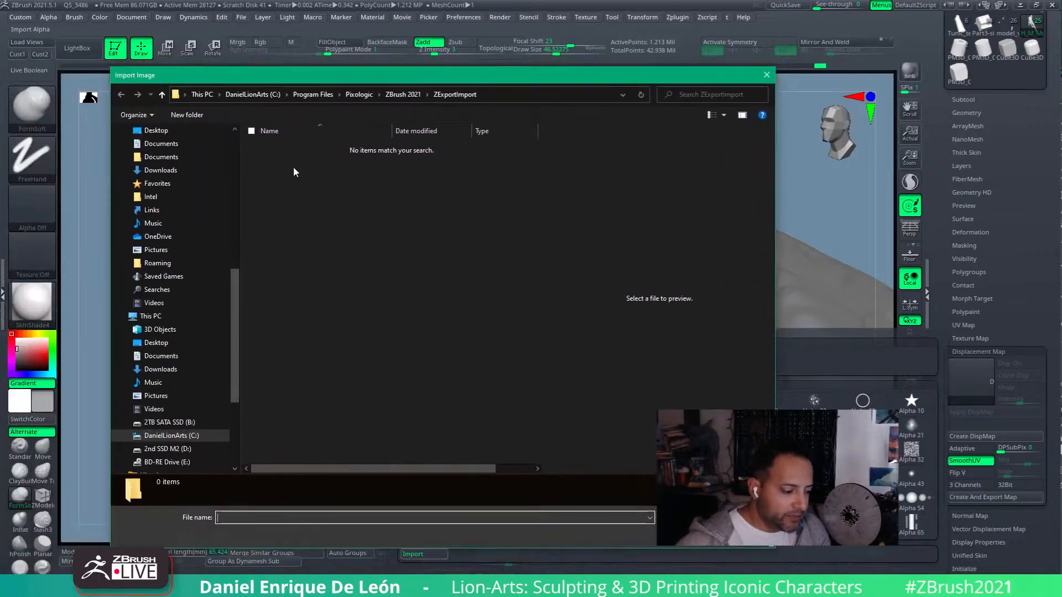
click(767, 75)
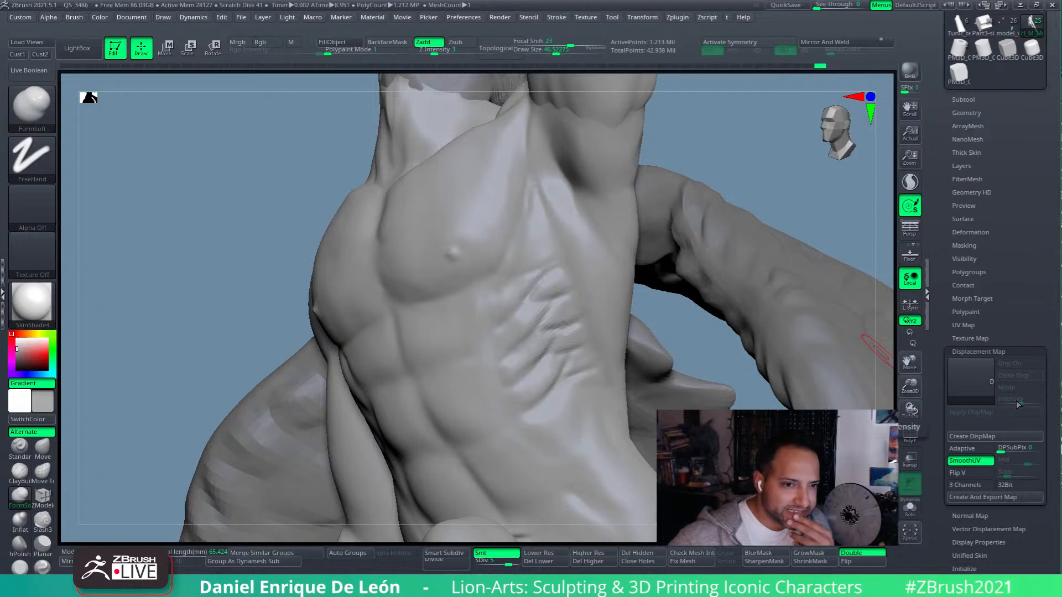
- Build up soft volume on the upper ribs and serratus below the armpit with the FormSoft brush
mouse_move(572, 312)
right_down()
mouse_move(582, 309)
mouse_move(564, 310)
right_up()
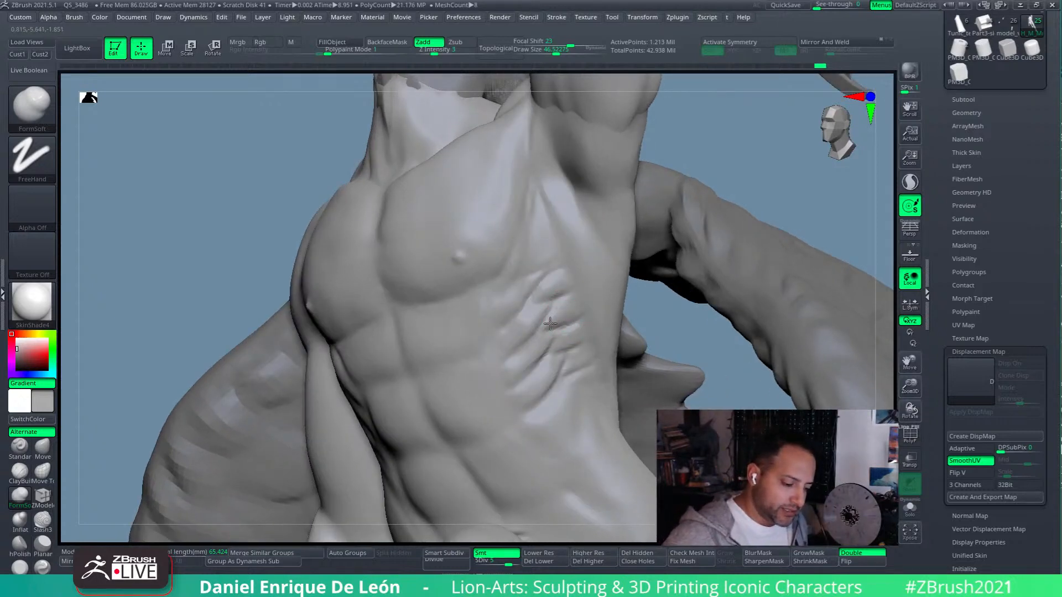
mouse_move(528, 316)
right_down()
mouse_move(545, 331)
mouse_move(548, 323)
right_up()
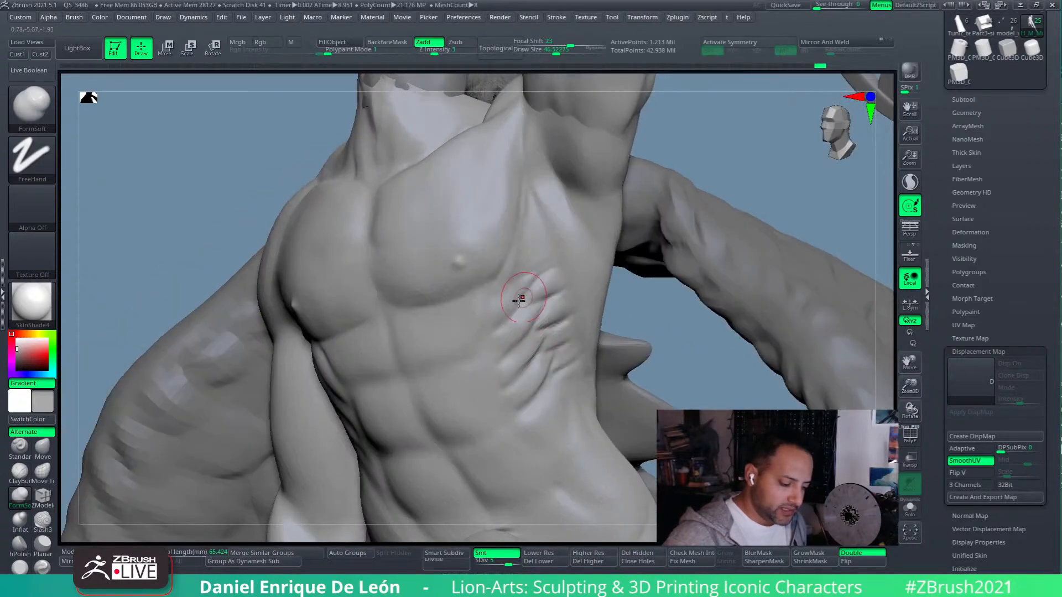
mouse_move(533, 281)
right_down()
mouse_move(533, 230)
mouse_move(586, 246)
right_up()
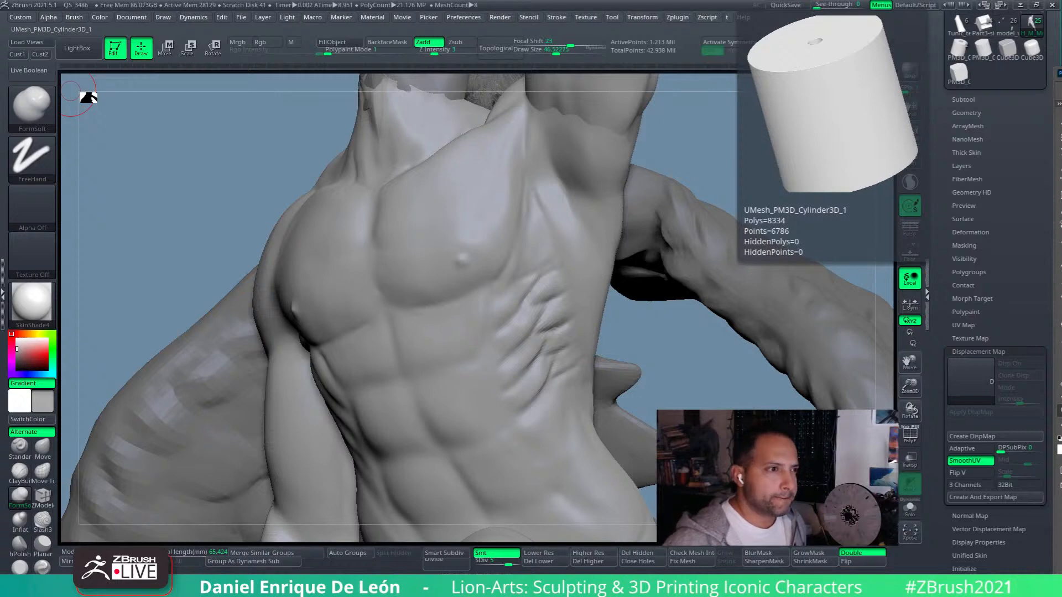
drag(683, 332, 614, 296)
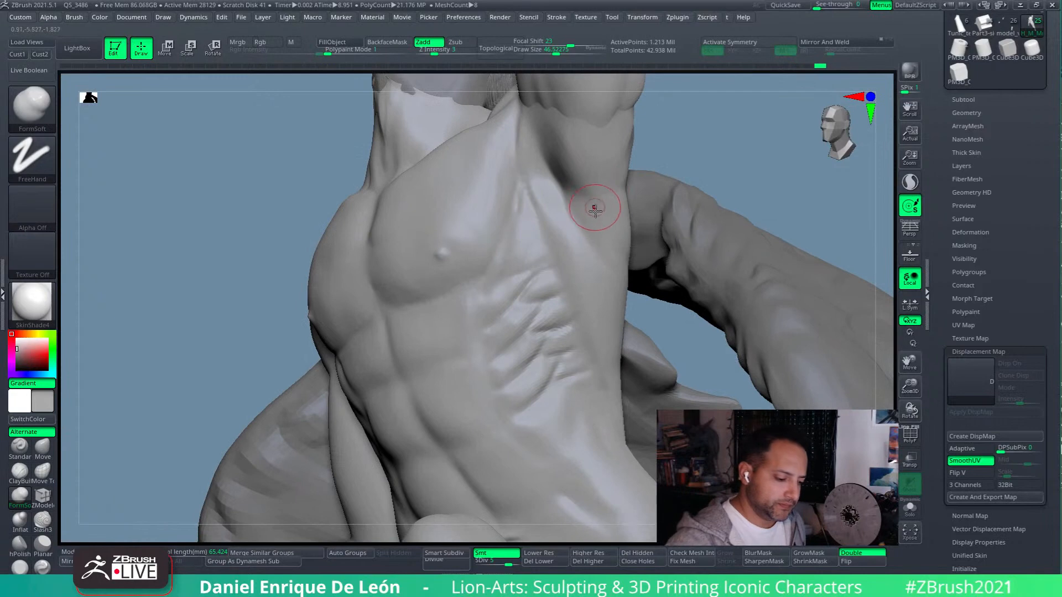
- Carve the muscle edge running from the armpit down the side with Slash3 and smooth its transitions
right_drag(604, 195, 591, 199)
click(44, 520)
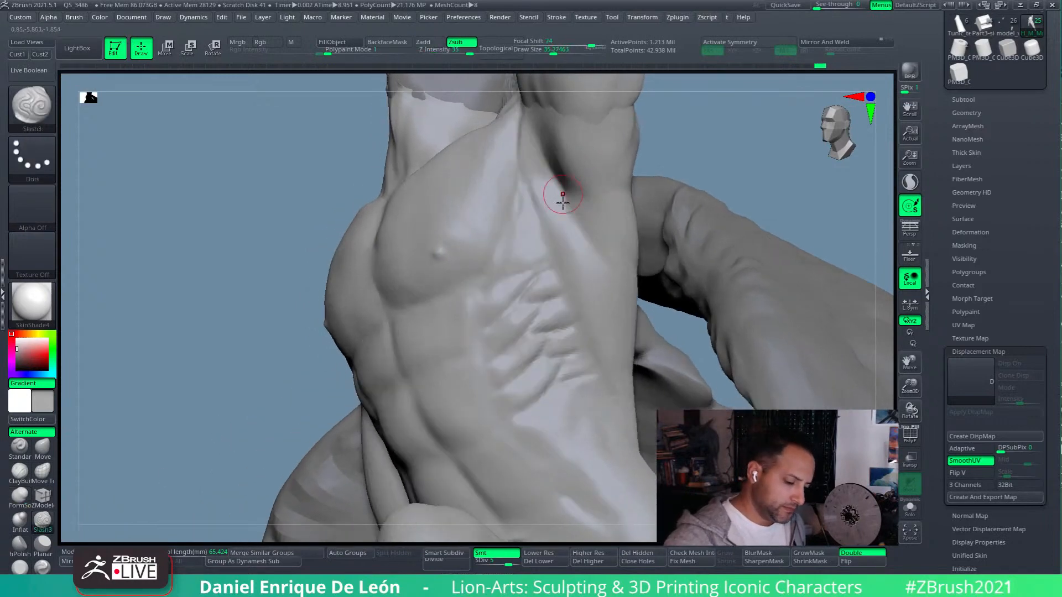
mouse_move(566, 183)
right_down()
mouse_move(611, 208)
mouse_move(558, 171)
right_up()
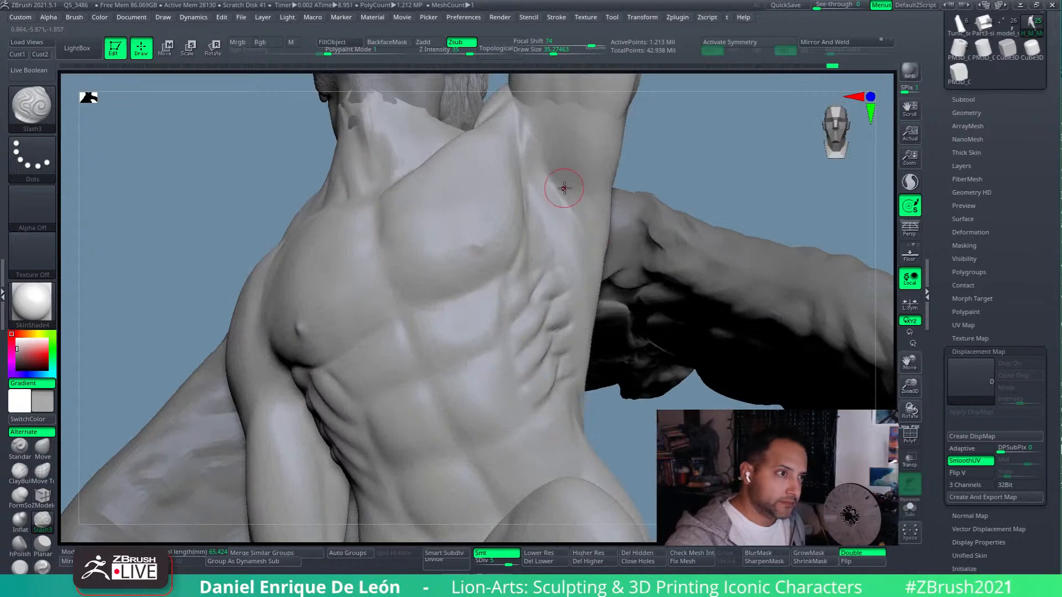
right_drag(561, 182, 521, 182)
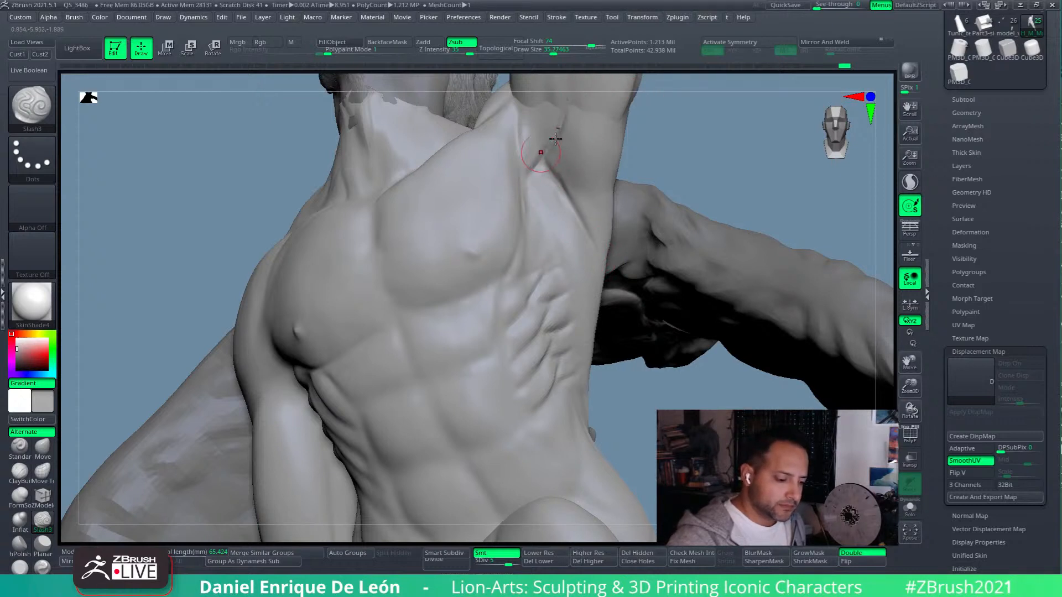
right_drag(553, 161, 559, 186)
mouse_move(545, 154)
shift+mouse_down()
mouse_move(593, 247)
mouse_move(557, 168)
mouse_move(578, 225)
shift+mouse_up()
shift+drag(544, 152, 553, 135)
shift+drag(569, 178, 590, 235)
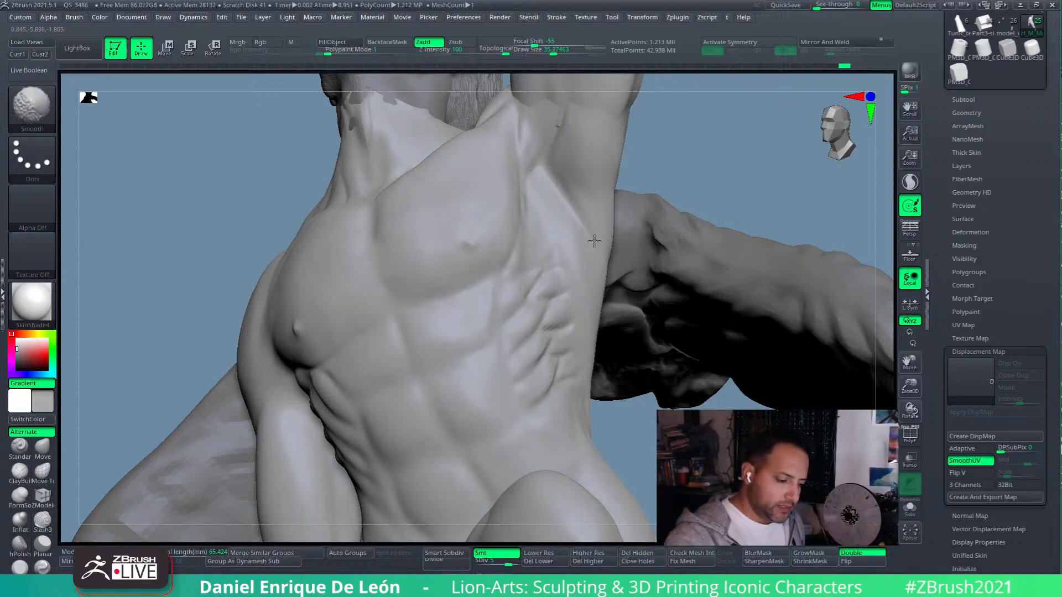
- Smooth the flank below the armpit and re-carve the muscle edge running down from the armpit with Slash3
right_drag(589, 235, 575, 221)
shift+drag(592, 216, 591, 280)
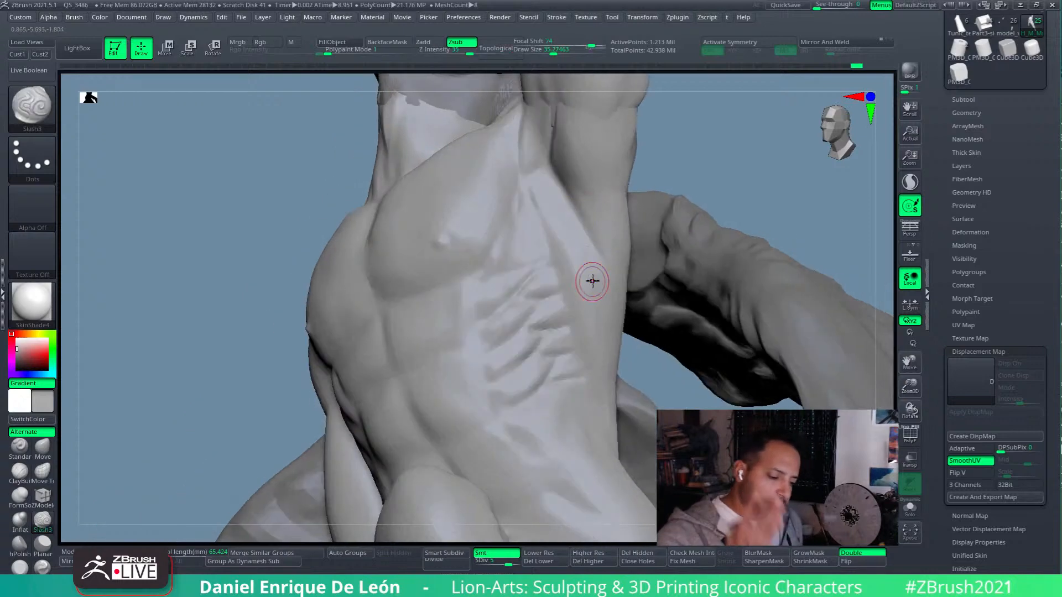
mouse_move(611, 275)
right_down()
mouse_move(589, 158)
mouse_move(576, 168)
mouse_move(602, 159)
mouse_move(585, 199)
mouse_move(619, 216)
right_up()
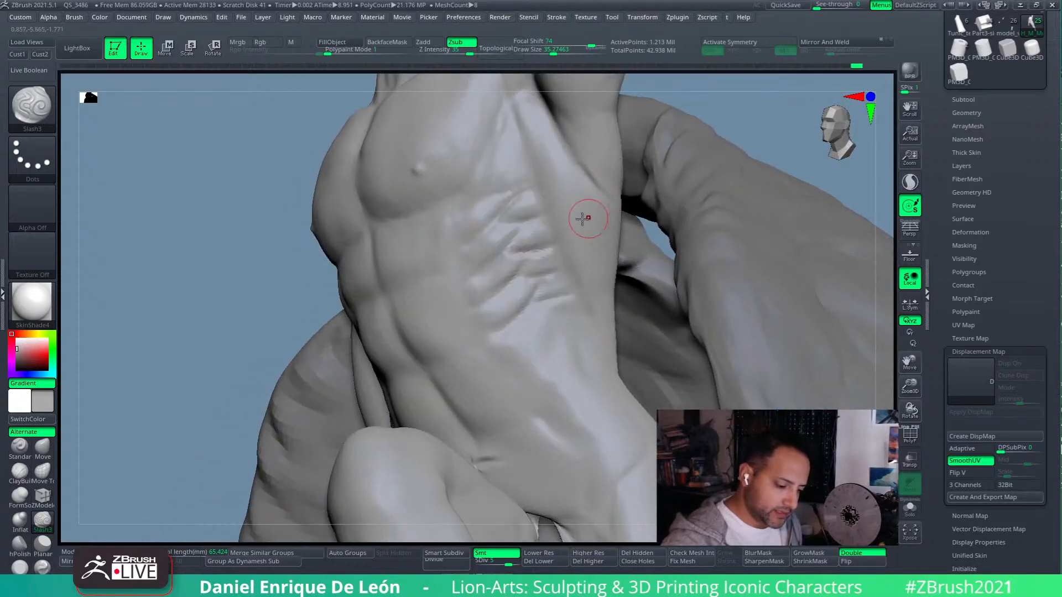
mouse_move(514, 113)
right_down()
mouse_move(525, 104)
mouse_move(516, 120)
right_up()
drag(514, 110, 545, 205)
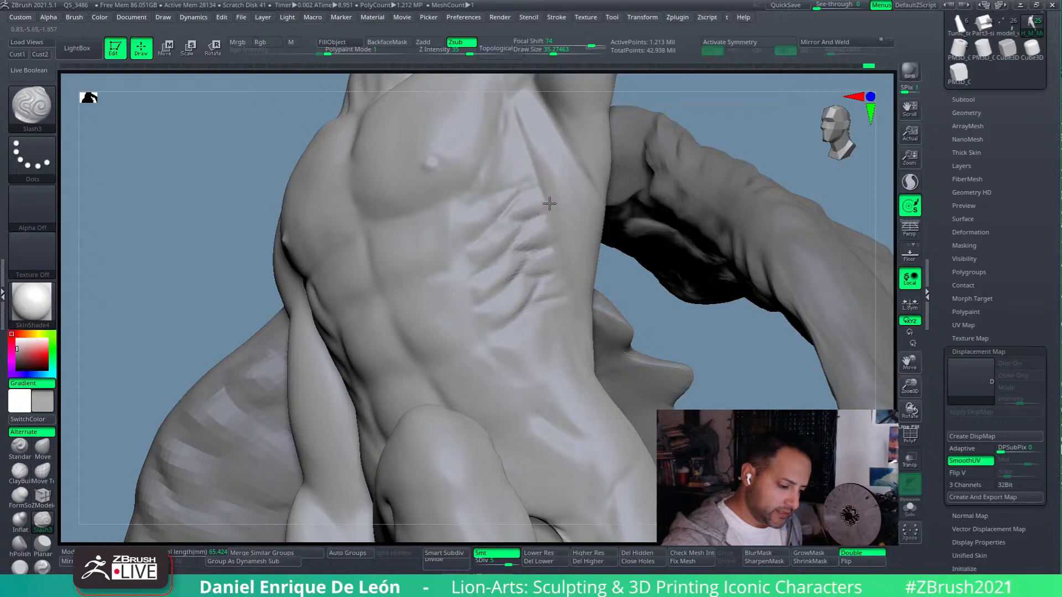
right_drag(541, 208, 541, 207)
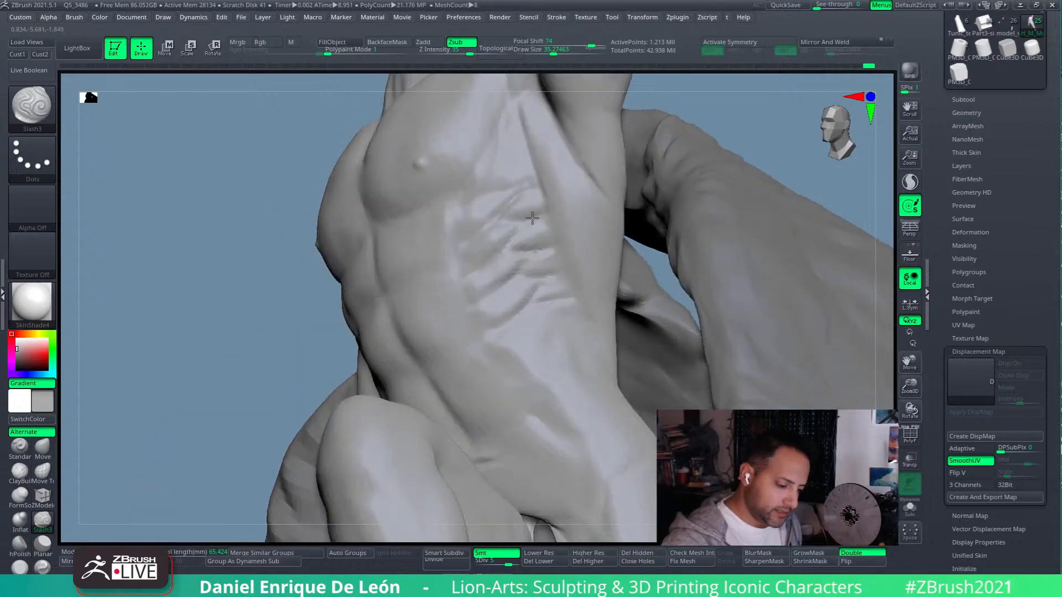
- Deepen the diagonal grooves between the middle ribs and serratus folds on the raised-arm side with Slash3
right_drag(487, 251, 558, 217)
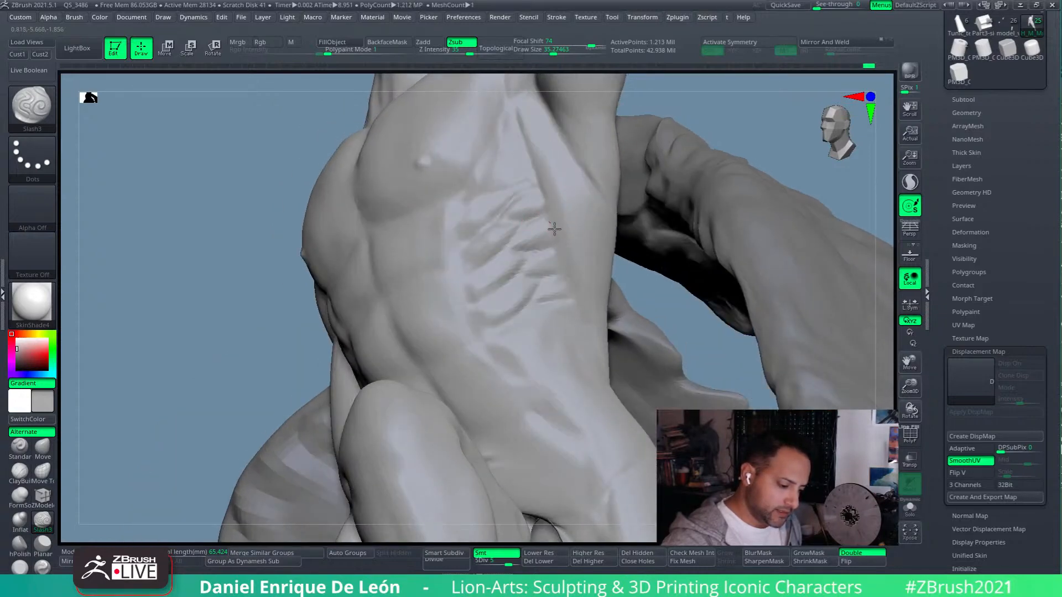
mouse_move(553, 245)
mouse_down()
mouse_move(517, 244)
mouse_move(488, 294)
mouse_up()
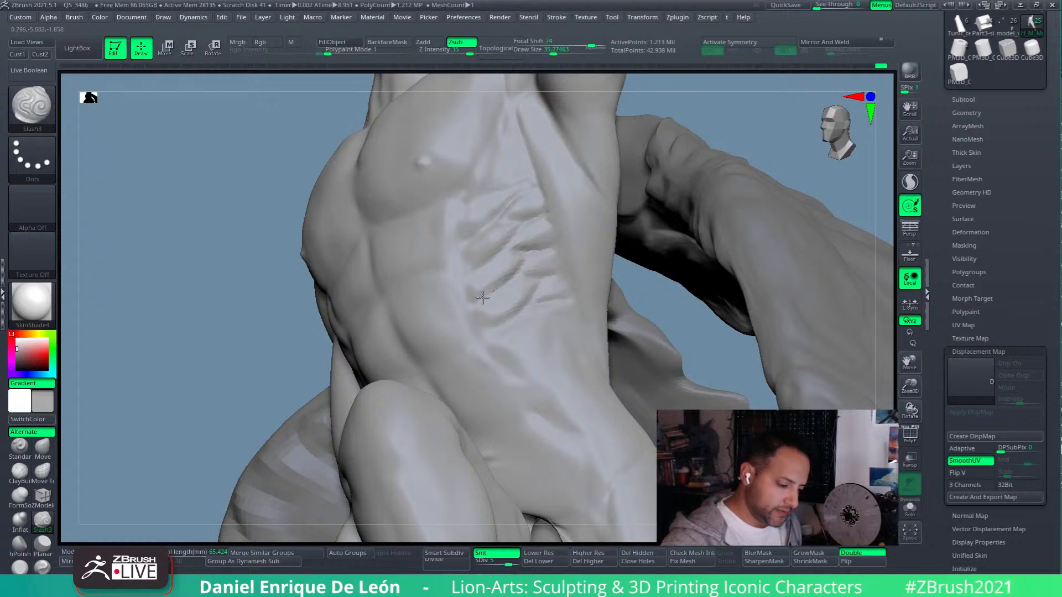
drag(560, 270, 529, 276)
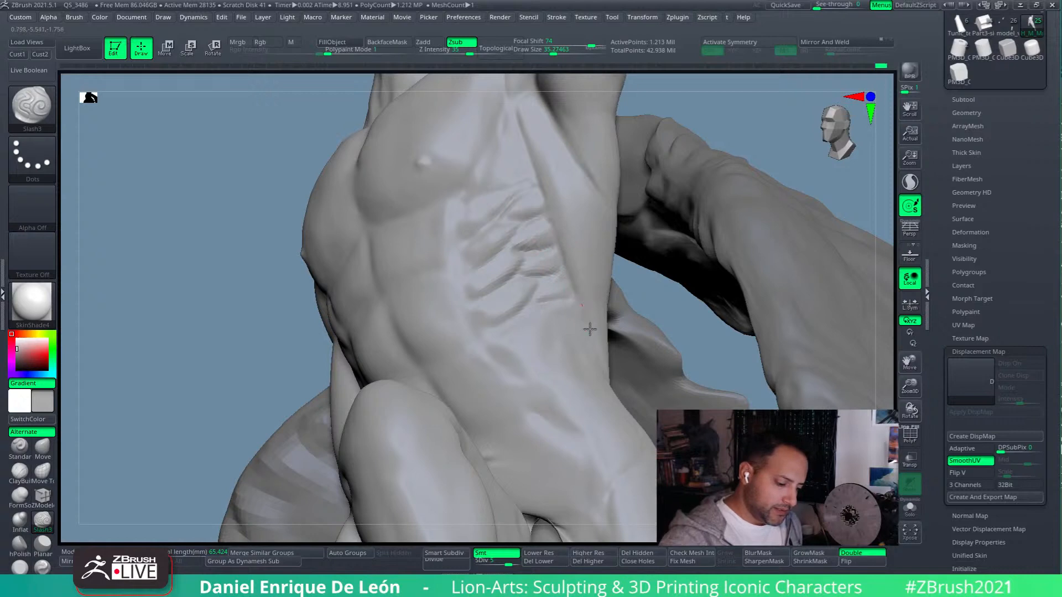
key(shift)
mouse_move(539, 310)
right_down()
mouse_move(562, 256)
mouse_move(587, 252)
right_up()
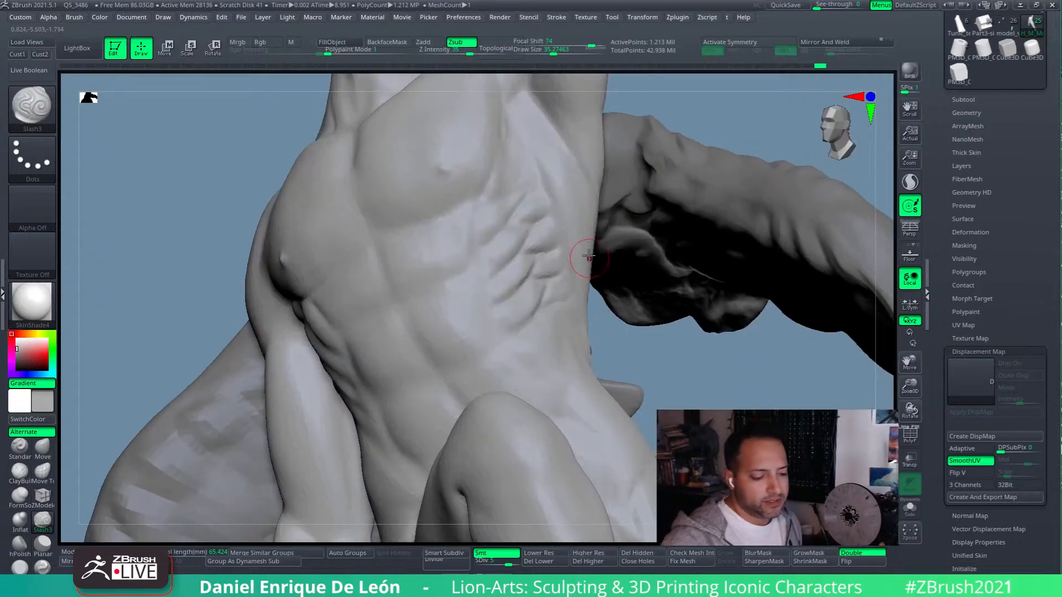
- Add soft volume to the upper serratus folds below the armpit with the FormSoft brush
click(18, 502)
right_drag(531, 321, 546, 268)
mouse_move(546, 268)
mouse_down()
mouse_move(539, 277)
mouse_move(535, 232)
mouse_up()
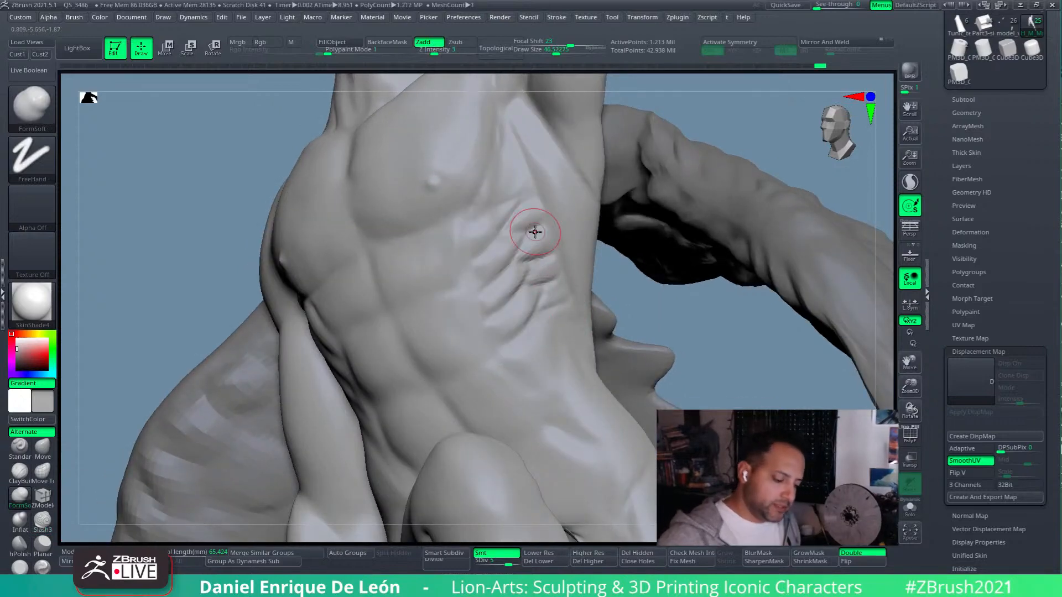
- Subdivide the body mesh once and build soft volume across the ribs of the raised-arm side with FormSoft
key(d)
mouse_move(617, 330)
mouse_down()
mouse_move(553, 254)
mouse_move(541, 268)
mouse_move(502, 273)
mouse_move(481, 297)
mouse_up()
right_drag(483, 296, 534, 303)
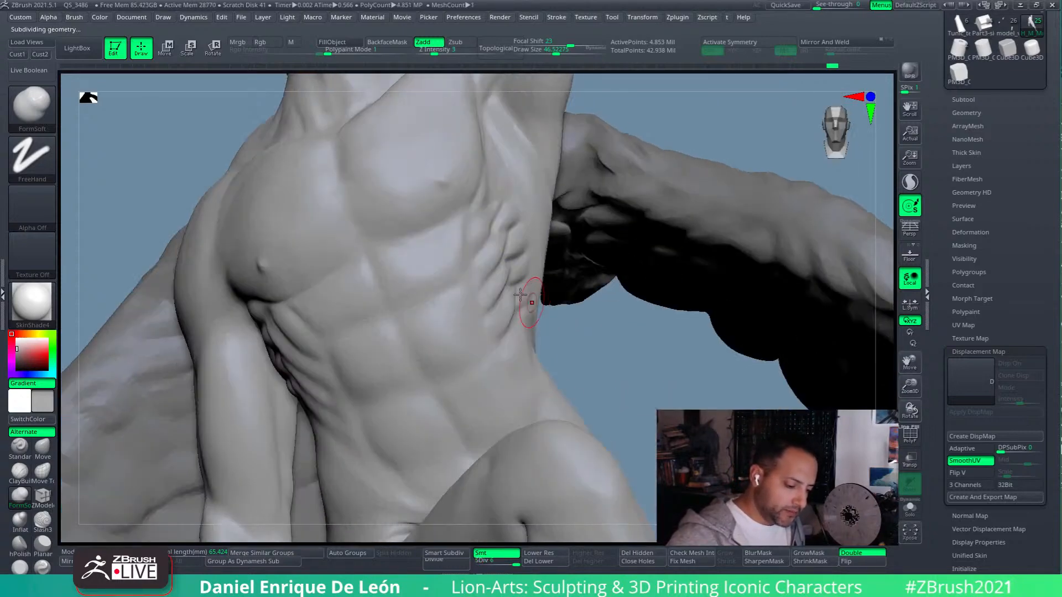
drag(534, 303, 481, 296)
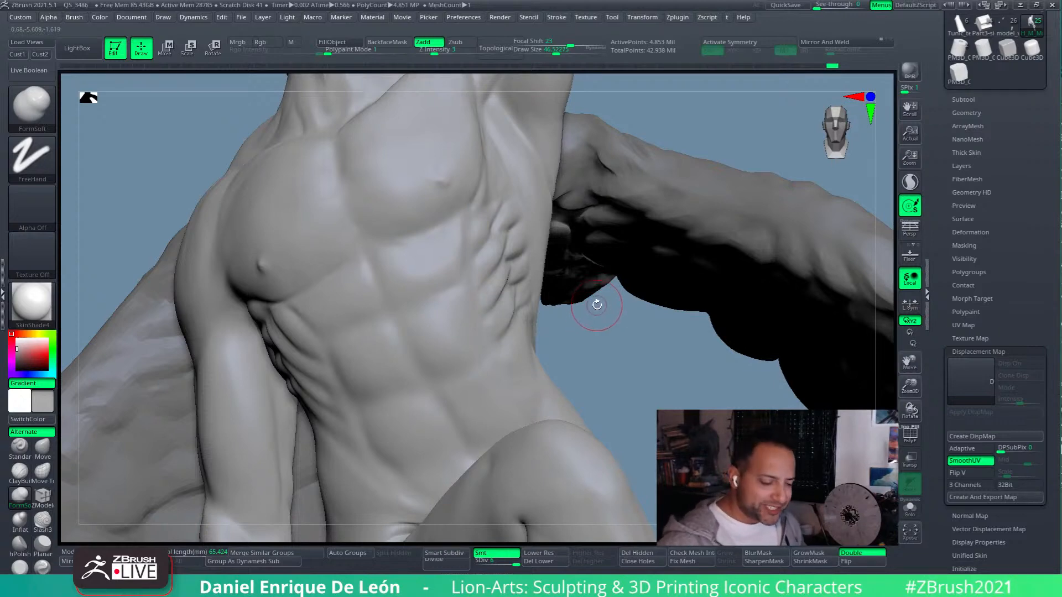
- Carve the groove above the topmost serratus fold, beside the outer edge of the chest, with Slash3
mouse_move(505, 307)
right_down()
mouse_move(515, 284)
mouse_move(492, 251)
mouse_move(506, 238)
mouse_move(462, 218)
right_up()
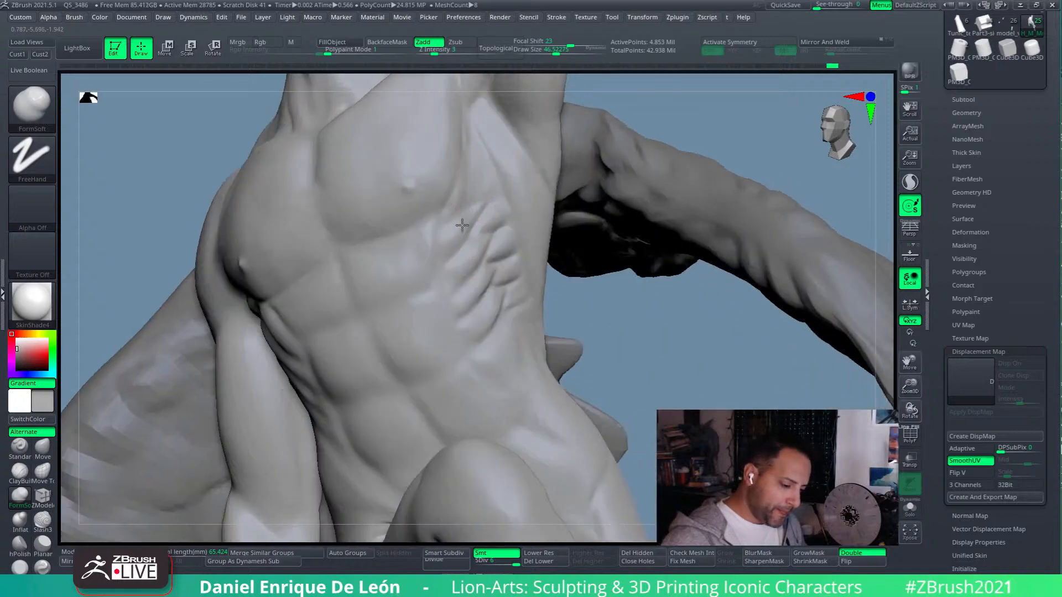
mouse_move(445, 232)
right_down()
mouse_move(544, 214)
mouse_move(467, 230)
right_up()
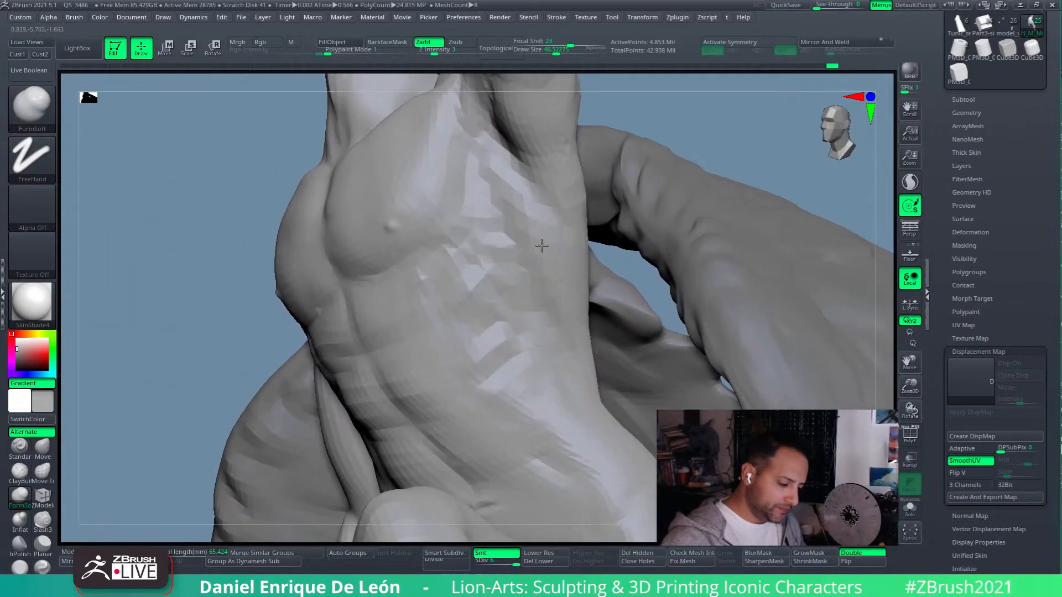
right_drag(382, 210, 578, 237)
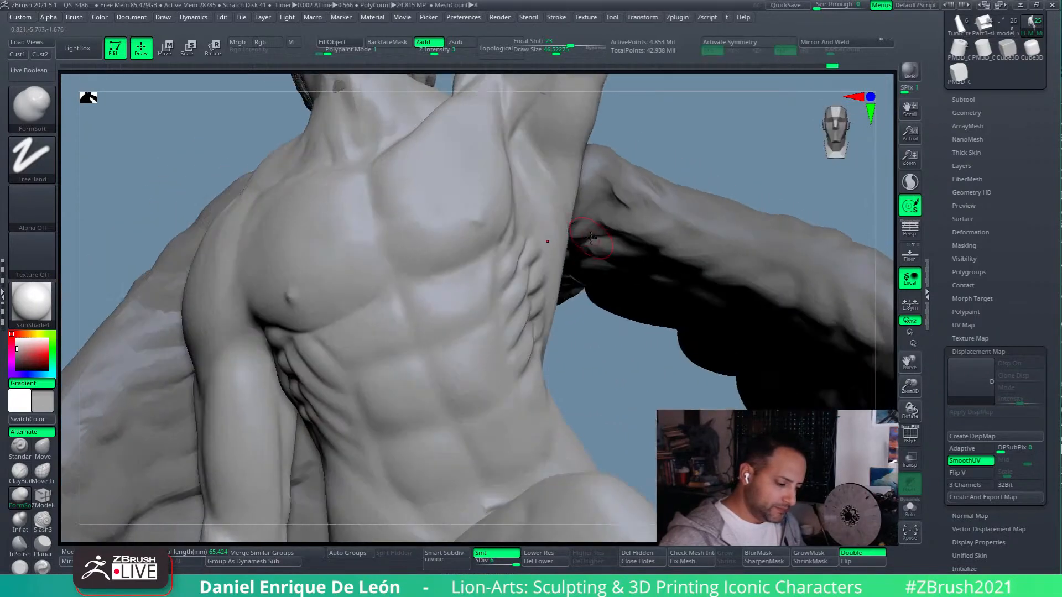
right_drag(530, 265, 513, 263)
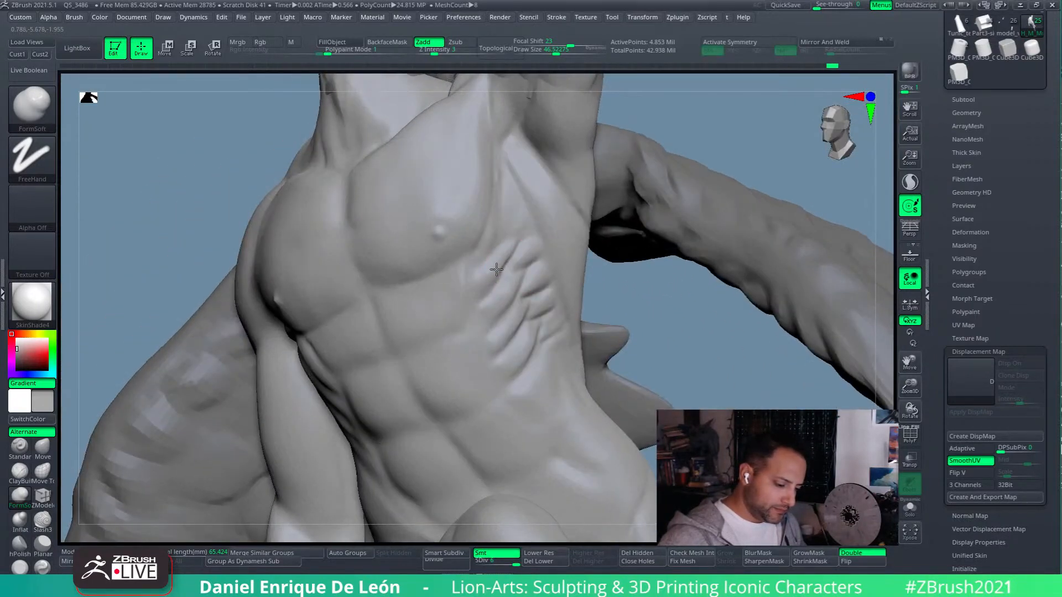
key(shift)
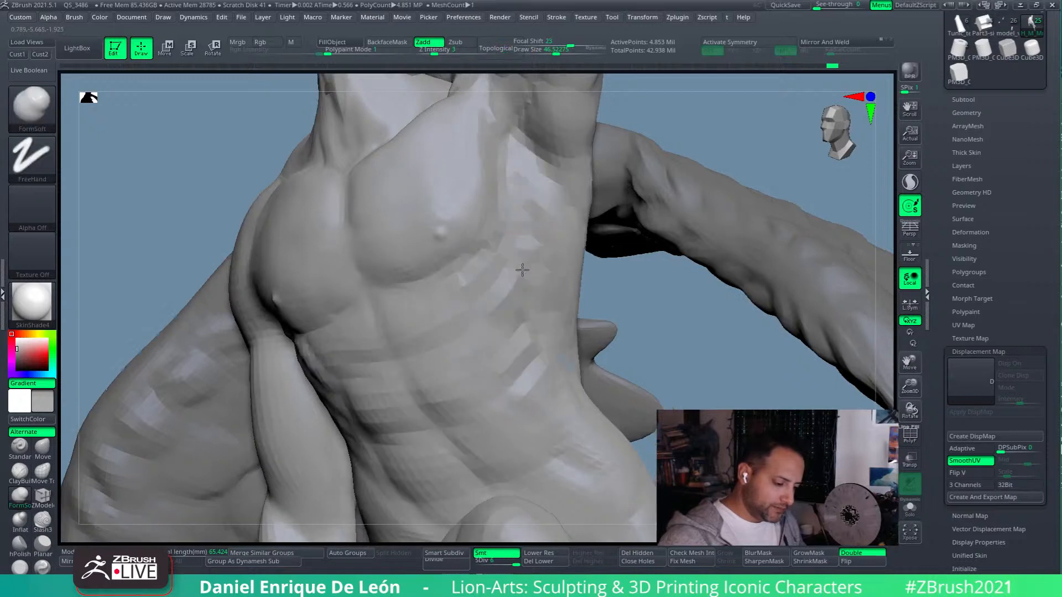
right_drag(495, 268, 526, 247)
right_drag(552, 285, 516, 287)
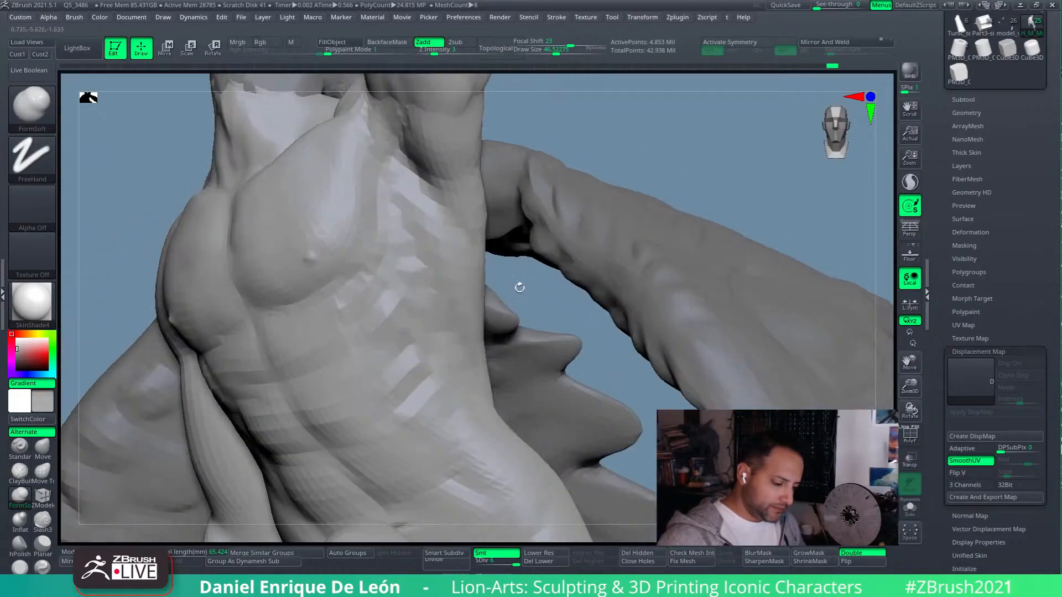
click(44, 518)
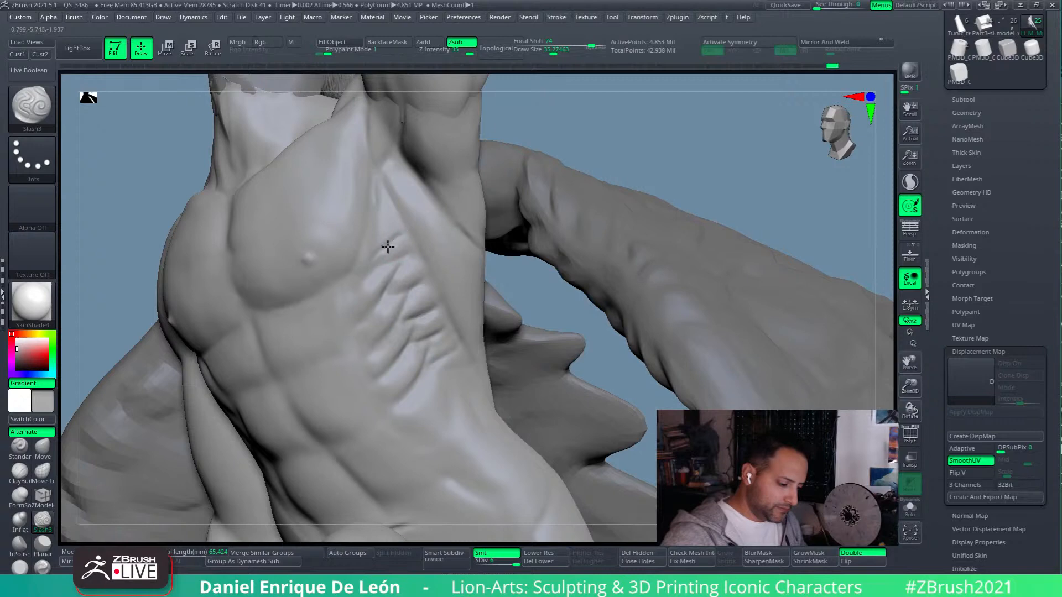
drag(382, 260, 419, 253)
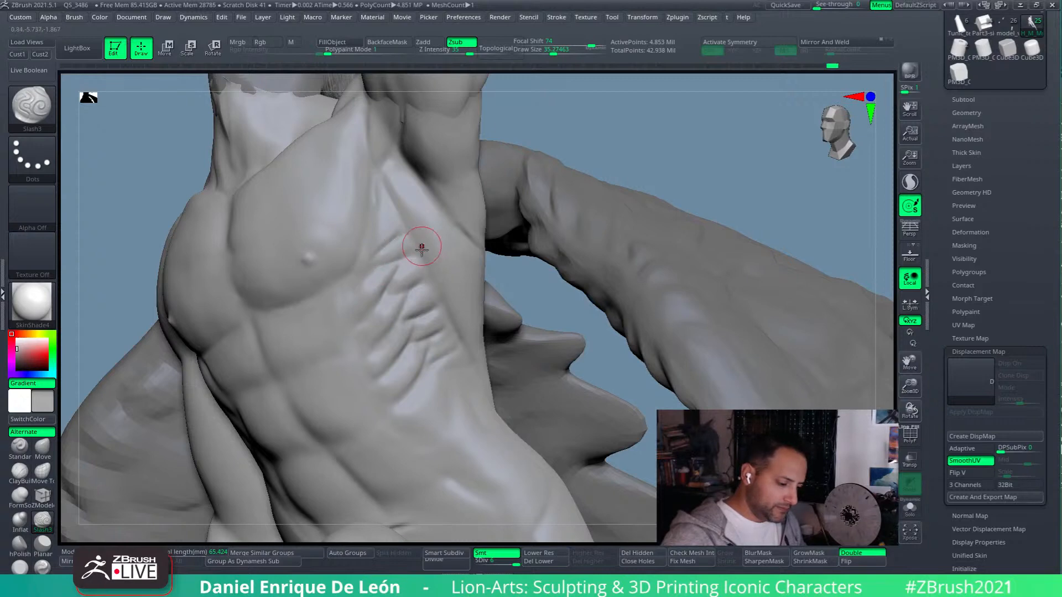
right_drag(422, 245, 483, 249)
- Refine the rib grooves with Slash3 and smooth the area between the chest edge and the armpit muscle
right_drag(459, 308, 469, 311)
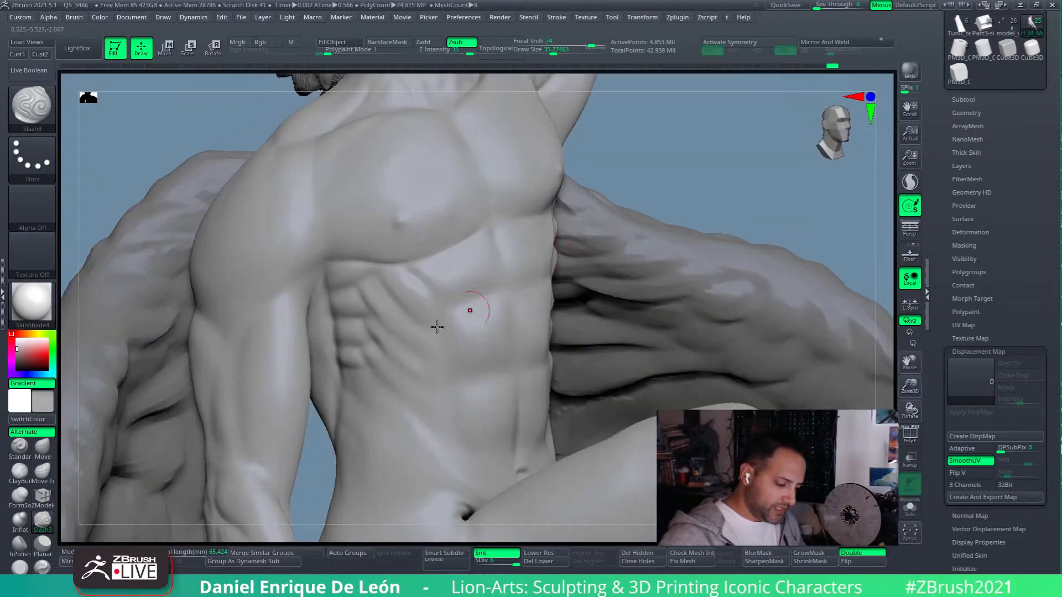
right_drag(552, 313, 426, 205)
mouse_move(419, 300)
mouse_down()
mouse_move(444, 297)
mouse_move(442, 325)
mouse_up()
right_drag(455, 216, 431, 198)
shift+drag(428, 194, 419, 192)
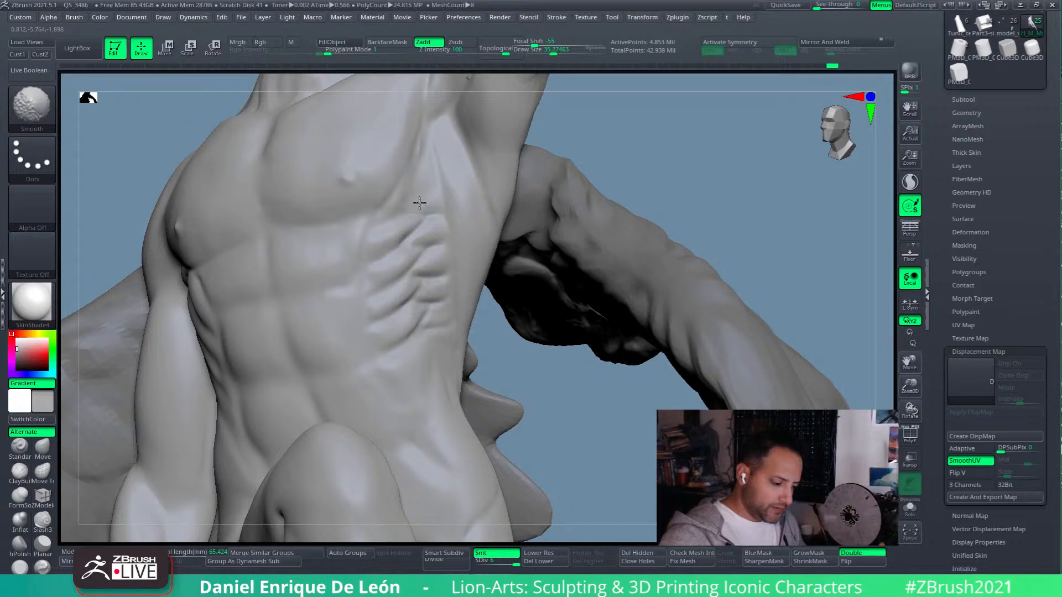
right_drag(422, 192, 481, 213)
shift+drag(430, 172, 424, 196)
- Smooth the middle serratus folds and re-carve the crease between them with Slash3
mouse_move(477, 214)
alt+right_down()
mouse_move(509, 237)
mouse_move(536, 293)
mouse_move(584, 328)
alt+right_up()
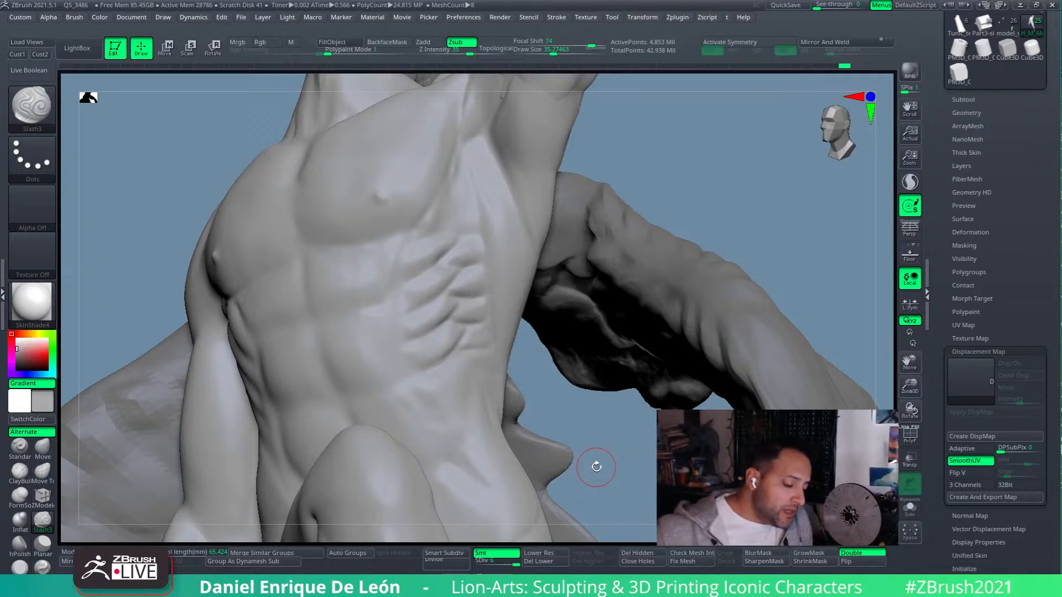
right_drag(467, 337, 500, 317)
shift+drag(469, 325, 455, 304)
right_drag(453, 304, 445, 299)
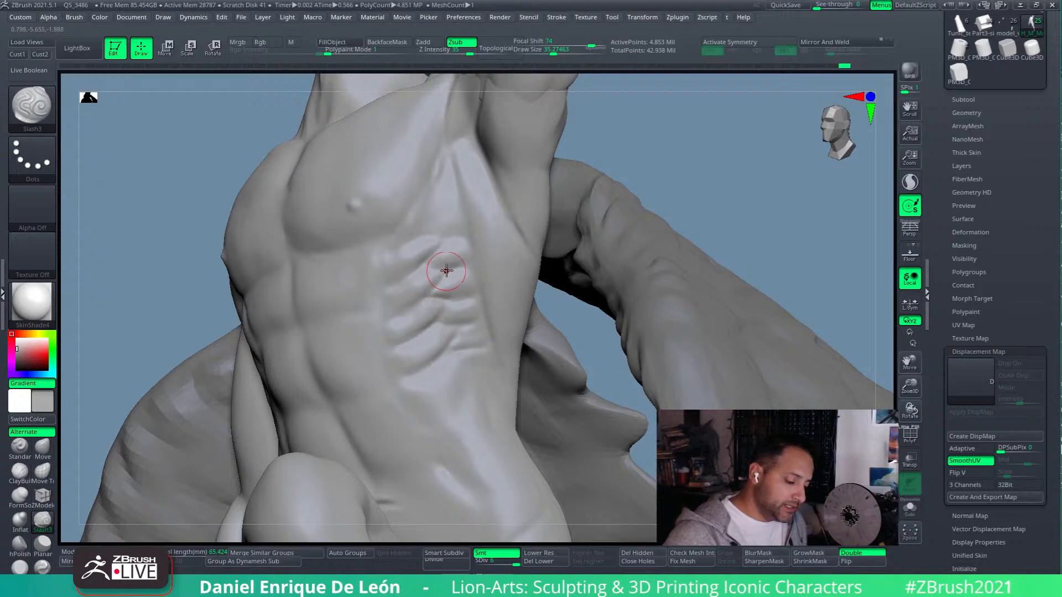
mouse_move(387, 292)
right_down()
mouse_move(422, 268)
mouse_move(387, 257)
mouse_move(434, 255)
mouse_move(410, 221)
mouse_move(379, 249)
mouse_move(346, 250)
mouse_move(510, 251)
mouse_move(438, 244)
right_up()
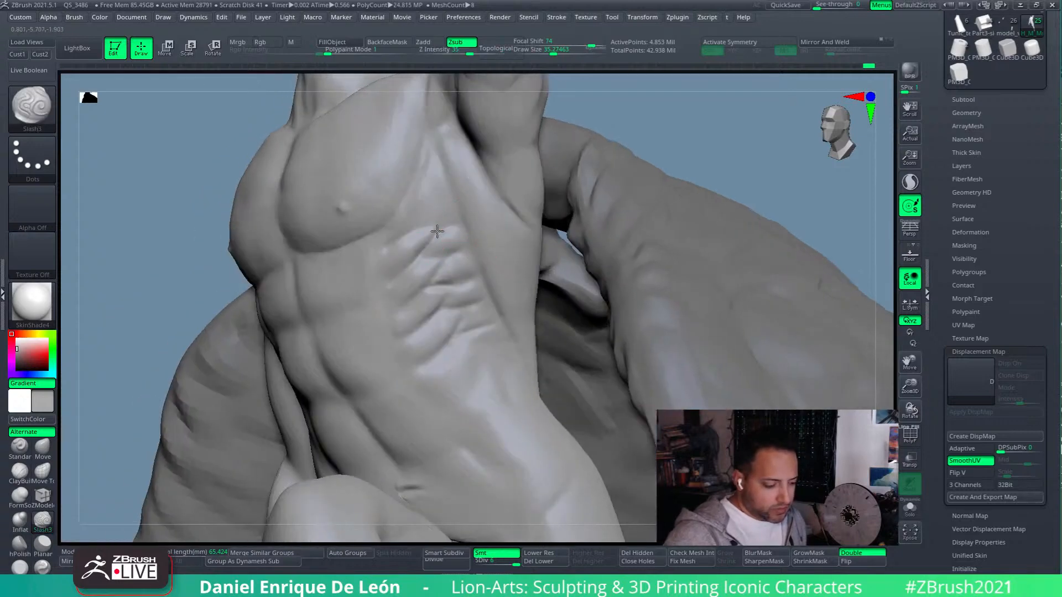
drag(431, 284, 477, 272)
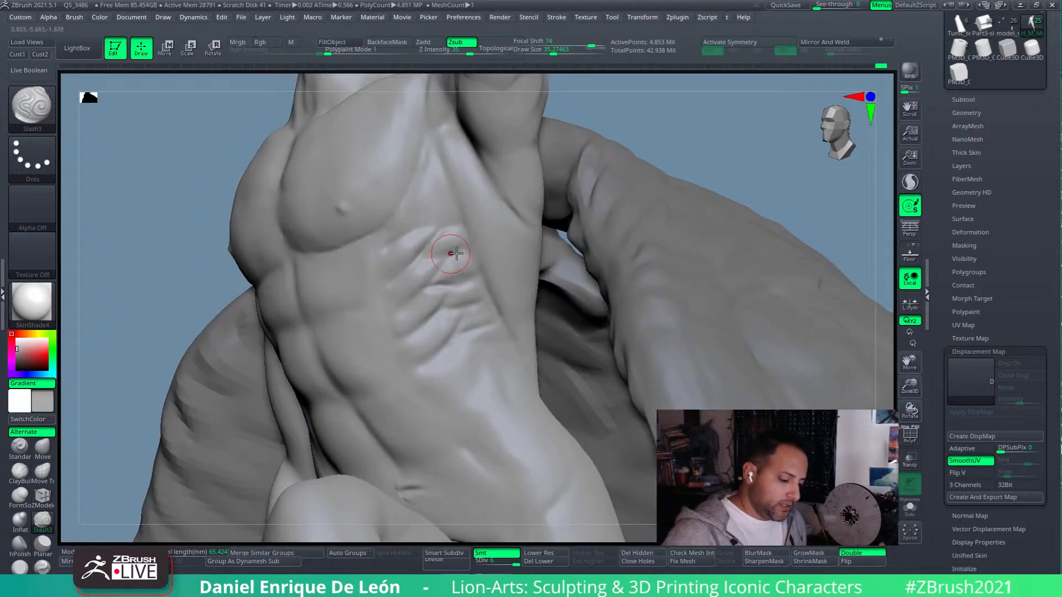
mouse_move(479, 280)
right_down()
mouse_move(426, 269)
mouse_move(463, 270)
right_up()
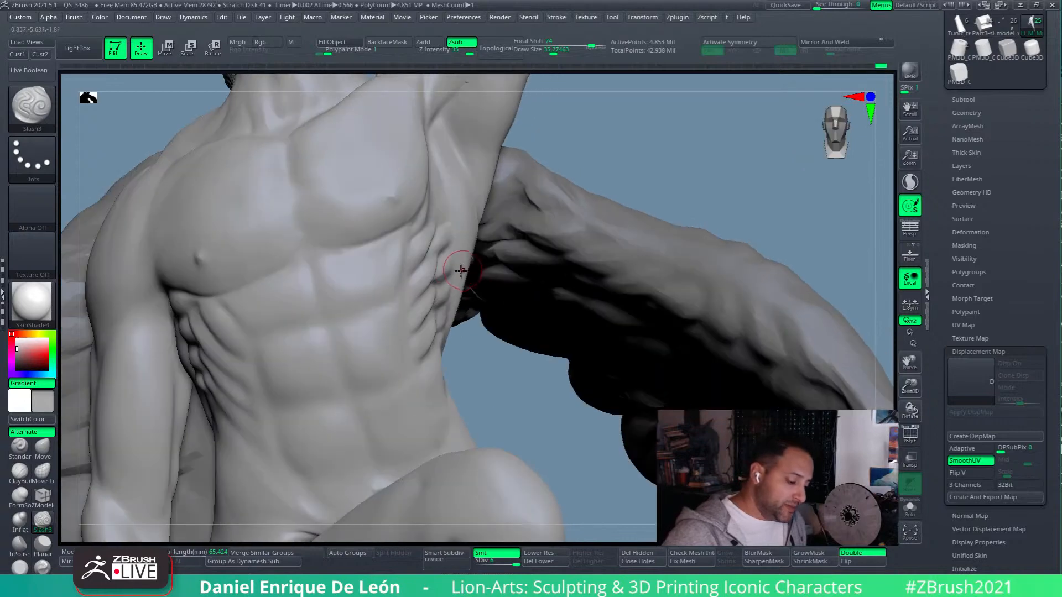
- Soften the upper abdomen below the chest and add broad volume there with FormSoft at draw size 70
mouse_move(374, 310)
right_down()
mouse_move(514, 295)
mouse_move(508, 357)
right_up()
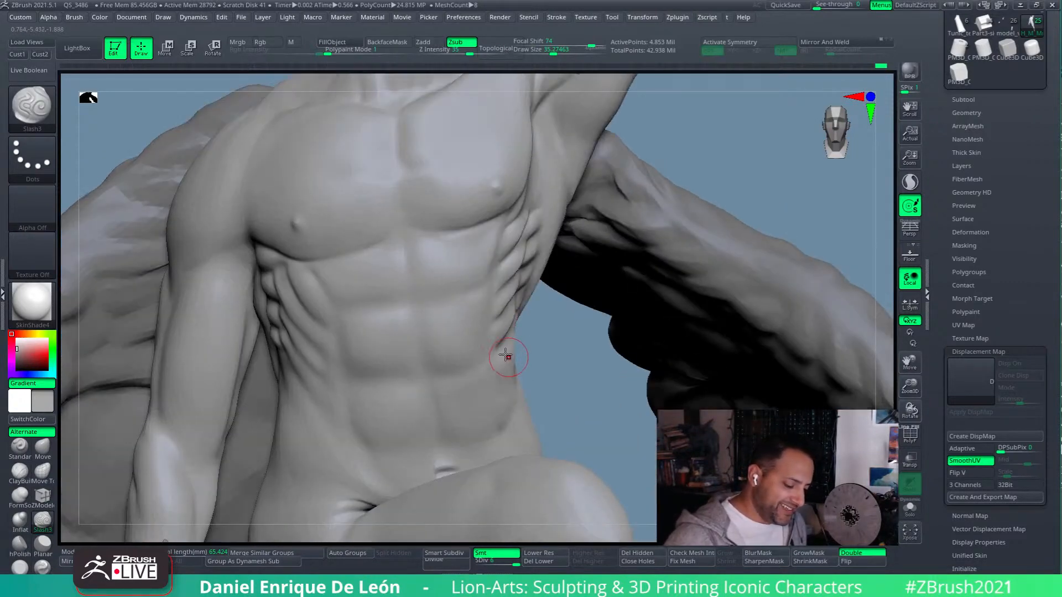
right_drag(518, 319, 486, 299)
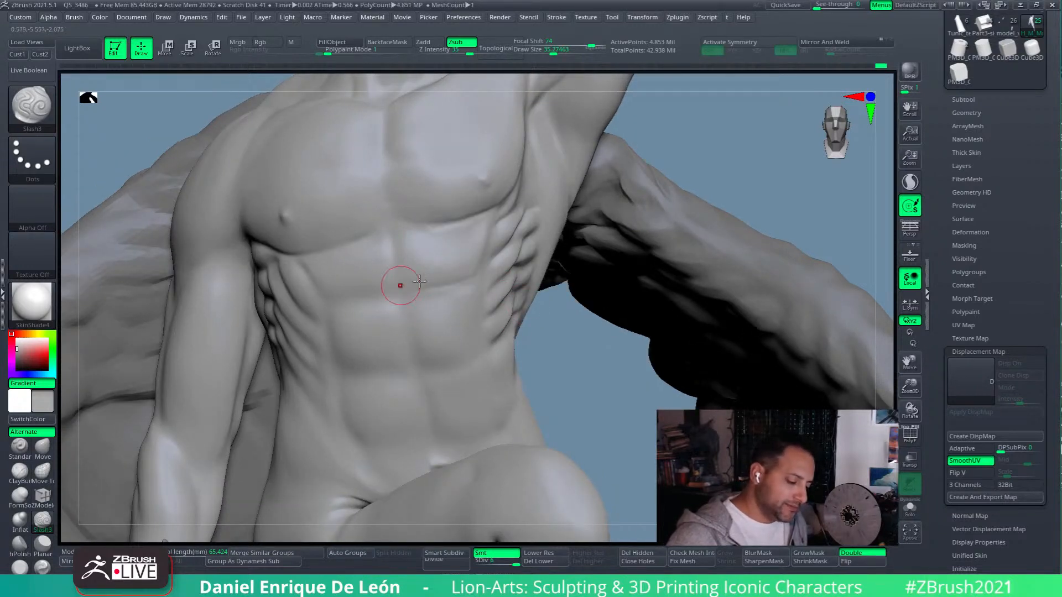
key(shift)
mouse_move(490, 275)
right_down()
mouse_move(421, 287)
mouse_move(262, 412)
right_up()
click(21, 499)
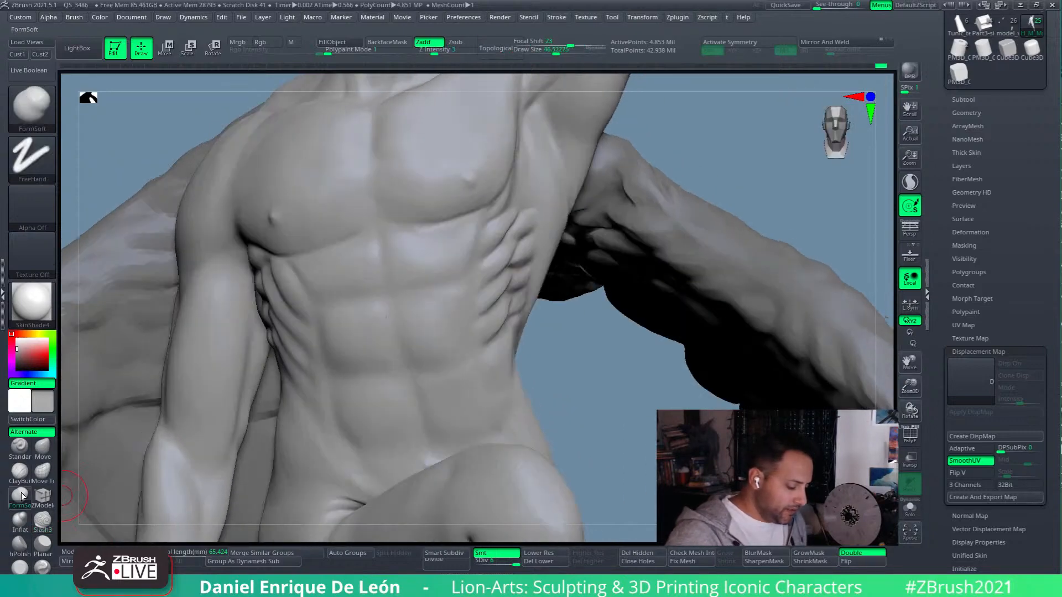
right_drag(438, 287, 452, 299)
click(560, 52)
mouse_move(459, 234)
mouse_down()
mouse_move(412, 253)
mouse_move(420, 239)
mouse_up()
mouse_move(450, 244)
right_down()
mouse_move(349, 274)
mouse_move(491, 296)
mouse_move(539, 331)
mouse_move(547, 254)
mouse_move(525, 226)
right_up()
- Smooth the transitions between the serratus folds and the ribs on the raised-arm side
key(shift)
mouse_move(464, 316)
right_down()
mouse_move(492, 204)
mouse_move(535, 261)
right_up()
mouse_move(549, 425)
right_down()
mouse_move(502, 133)
mouse_move(613, 321)
mouse_move(620, 279)
mouse_move(686, 386)
mouse_move(636, 304)
mouse_move(597, 282)
mouse_move(564, 271)
mouse_move(497, 321)
right_up()
ctrl+right_drag(481, 213, 597, 410)
right_drag(597, 409, 540, 263)
mouse_move(548, 206)
right_down()
mouse_move(672, 155)
mouse_move(625, 177)
mouse_move(475, 190)
mouse_move(497, 249)
mouse_move(492, 299)
mouse_move(525, 354)
right_up()
shift+drag(520, 299, 484, 276)
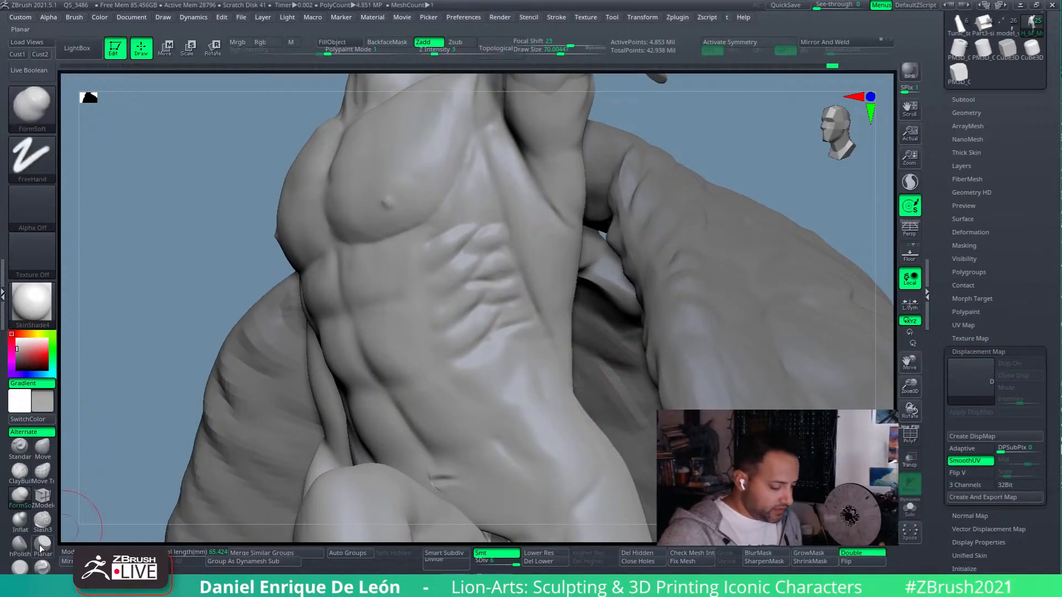
- Smooth the crease between the middle serratus folds at draw size about 18 and enlarge the Pinch brush to about 44
click(42, 567)
click(556, 53)
shift+drag(480, 302, 485, 281)
key(ctrl+z)
click(547, 53)
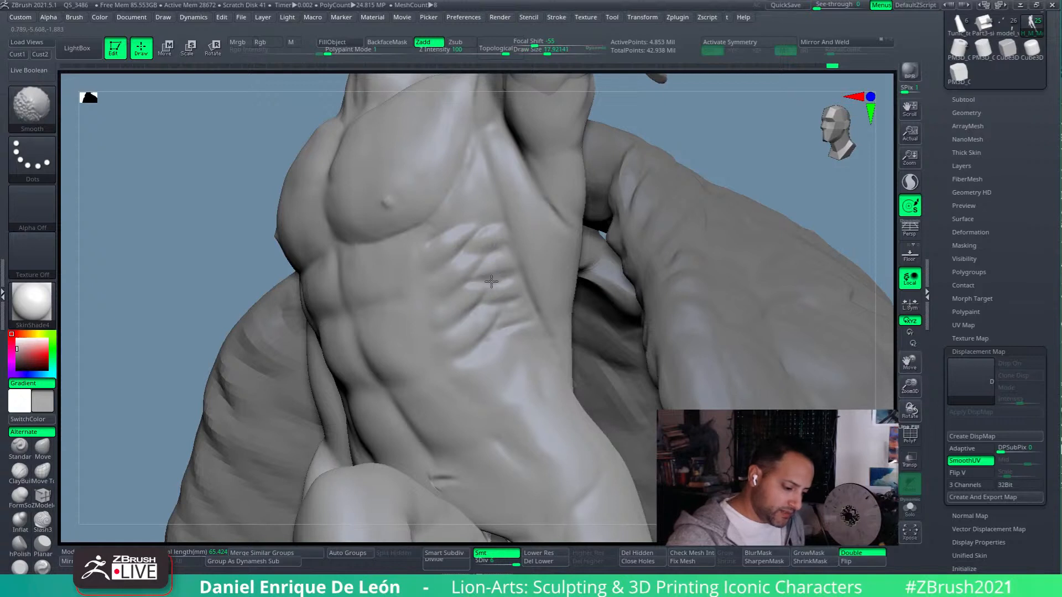
shift+drag(500, 274, 487, 281)
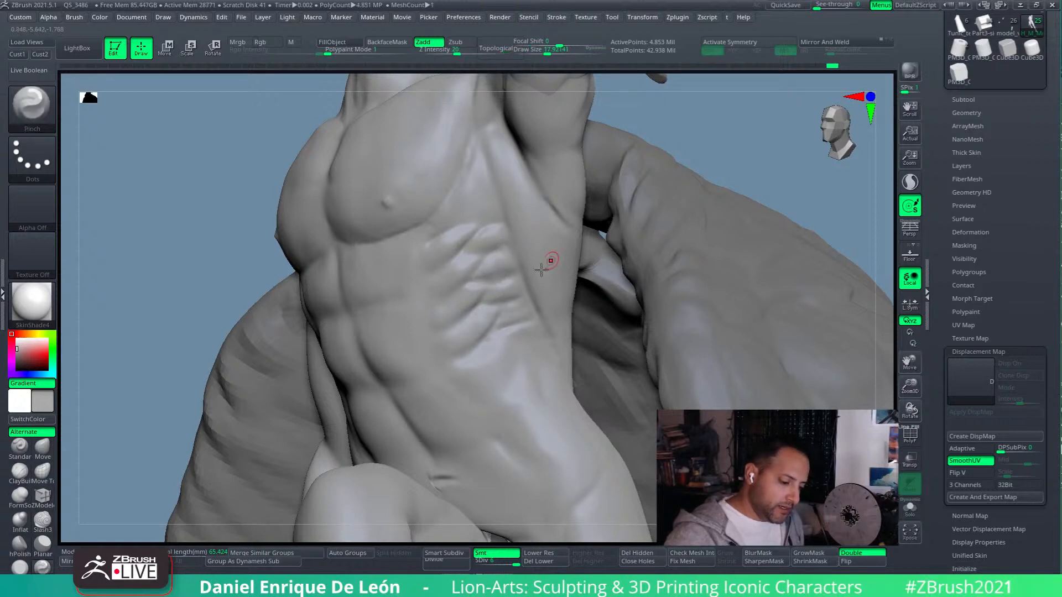
click(550, 54)
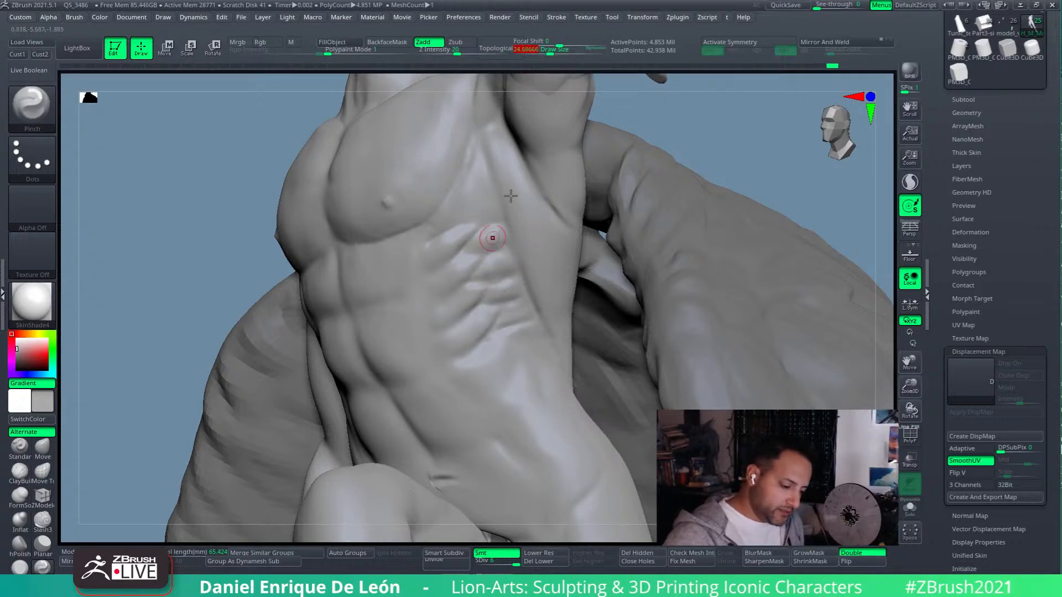
drag(551, 53, 555, 53)
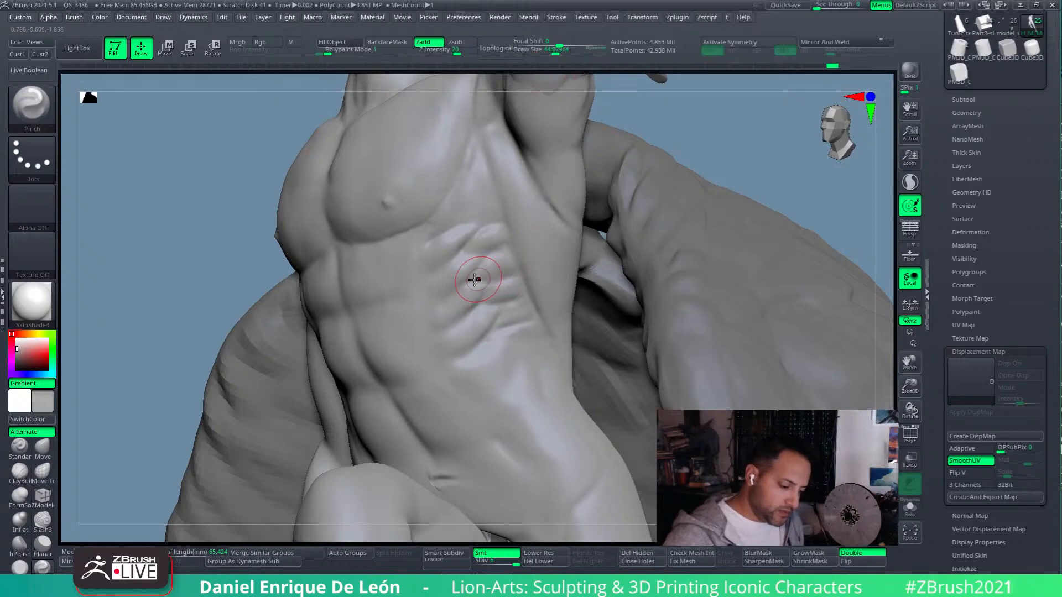
mouse_move(514, 268)
right_down()
mouse_move(552, 268)
mouse_move(493, 256)
mouse_move(498, 237)
mouse_move(584, 359)
right_up()
mouse_move(530, 338)
ctrl+right_down()
mouse_move(504, 296)
mouse_move(501, 252)
mouse_move(525, 352)
mouse_move(554, 356)
mouse_move(551, 384)
mouse_move(578, 384)
mouse_move(553, 359)
mouse_move(575, 365)
mouse_move(544, 374)
mouse_move(555, 381)
mouse_move(539, 298)
mouse_move(544, 308)
mouse_move(550, 252)
mouse_move(540, 273)
mouse_move(457, 294)
ctrl+right_up()
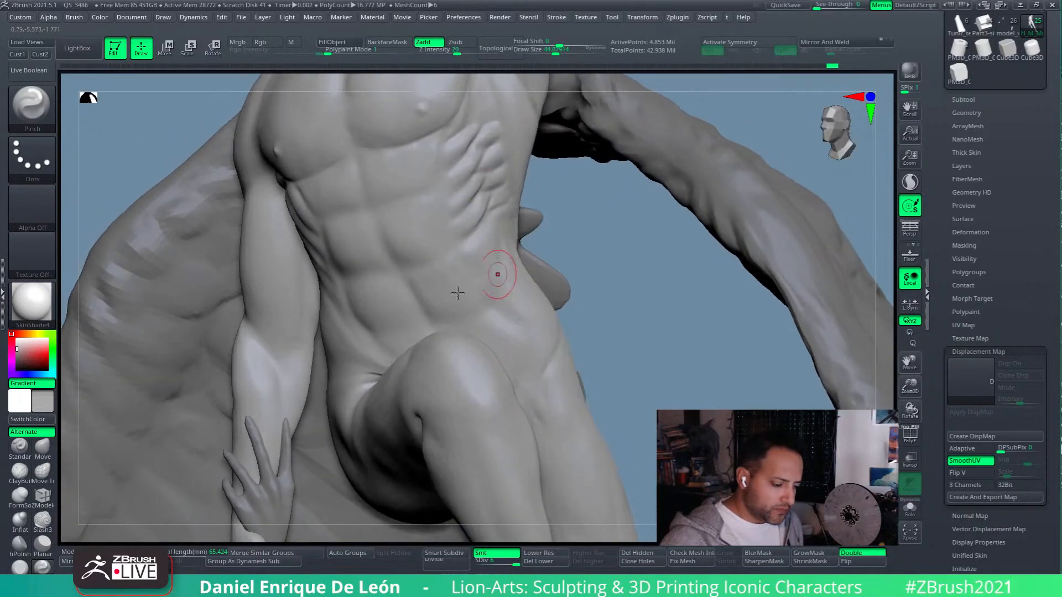
- Carve the creases along the inner hip and between hip and thigh on the raised-arm side with Slash3 at draw size about 49
click(43, 520)
right_drag(487, 249, 501, 235)
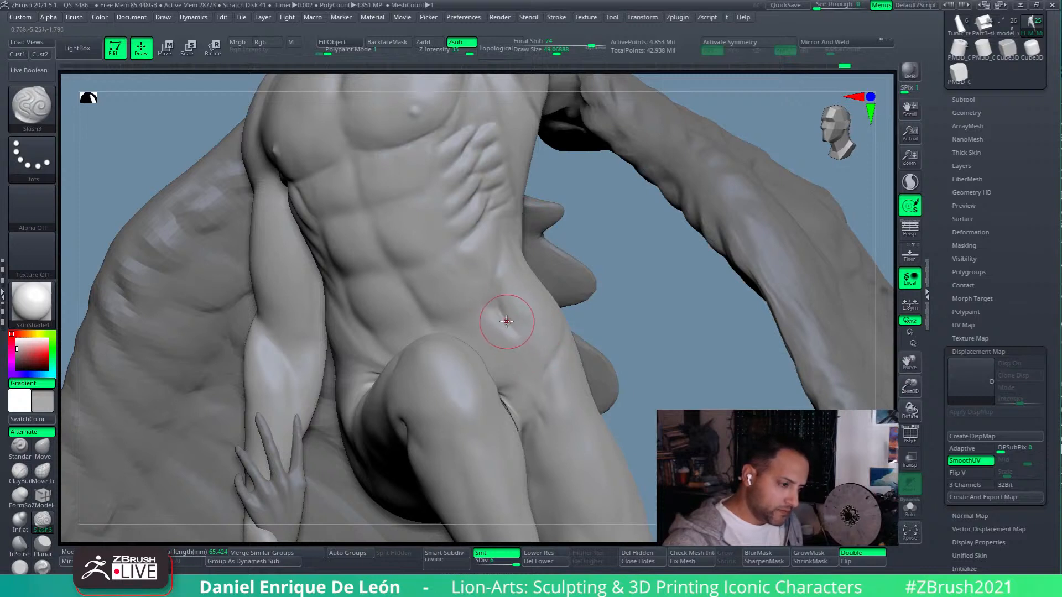
drag(548, 364, 540, 378)
drag(514, 328, 530, 363)
drag(510, 328, 541, 379)
right_drag(516, 407, 557, 332)
drag(564, 343, 521, 387)
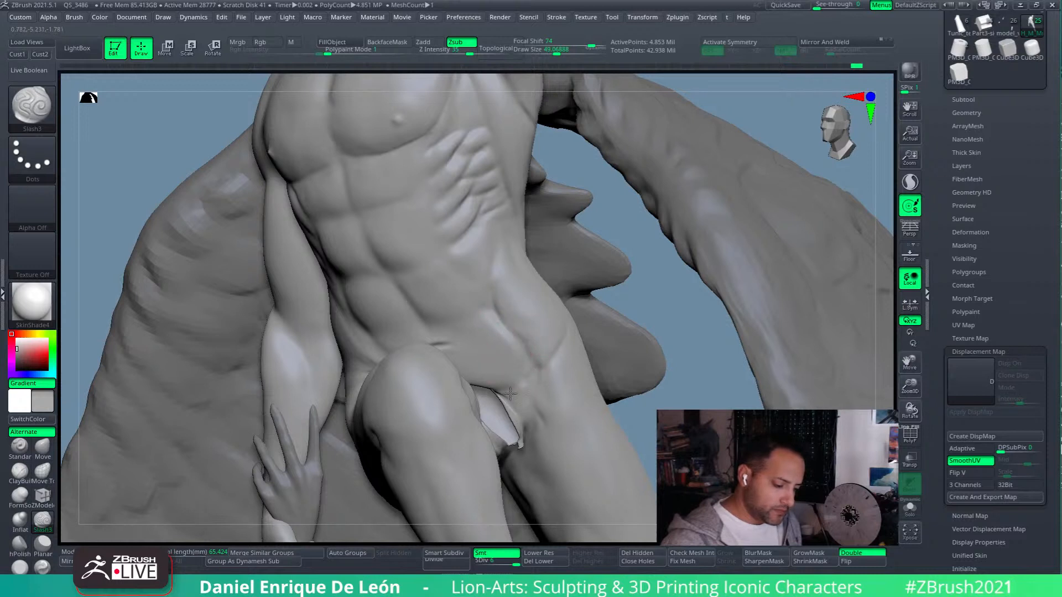
- Smooth the junction where the hip and thigh creases meet beside the groin
key(shift)
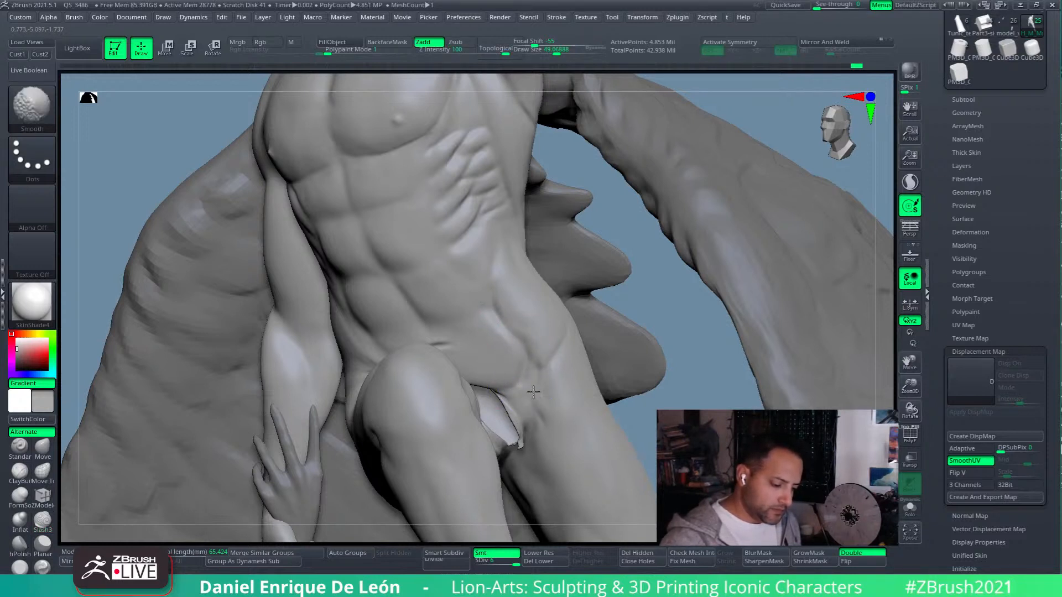
shift+drag(532, 359, 530, 376)
right_drag(586, 342, 534, 338)
shift+drag(536, 382, 527, 388)
mouse_move(566, 382)
right_down()
mouse_move(596, 367)
mouse_move(569, 354)
mouse_move(570, 340)
right_up()
key(shift)
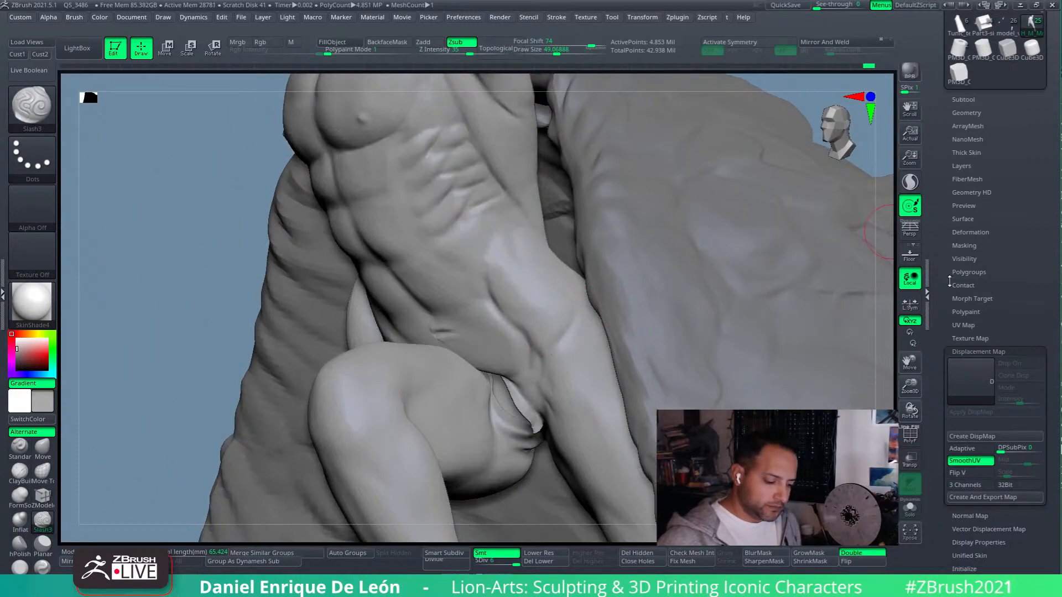
- Isolate the body from the wings and rock, and examine the raised-arm side of the torso
click(909, 508)
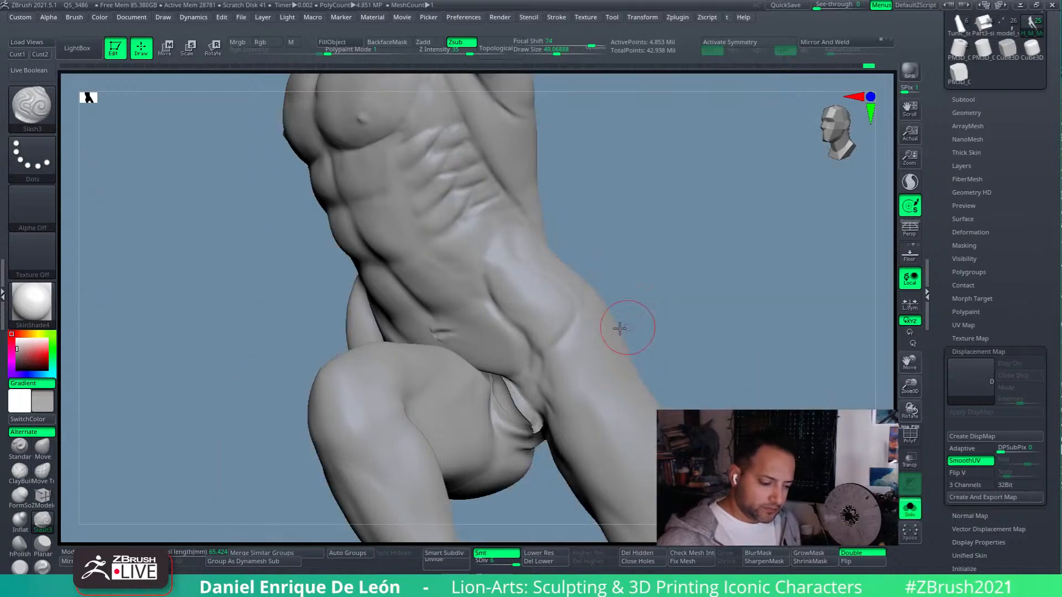
right_drag(630, 329, 556, 339)
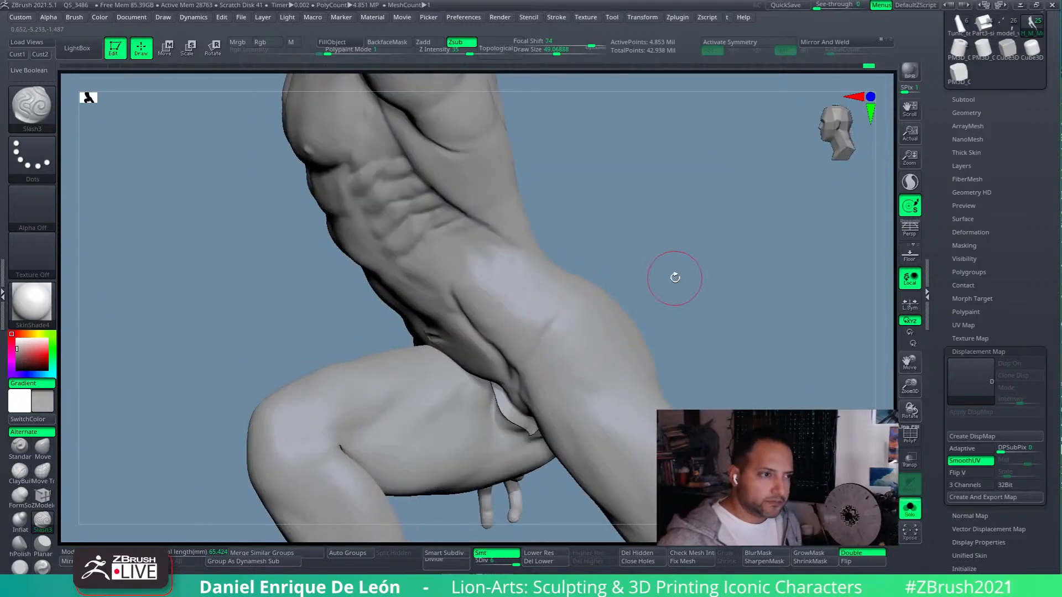
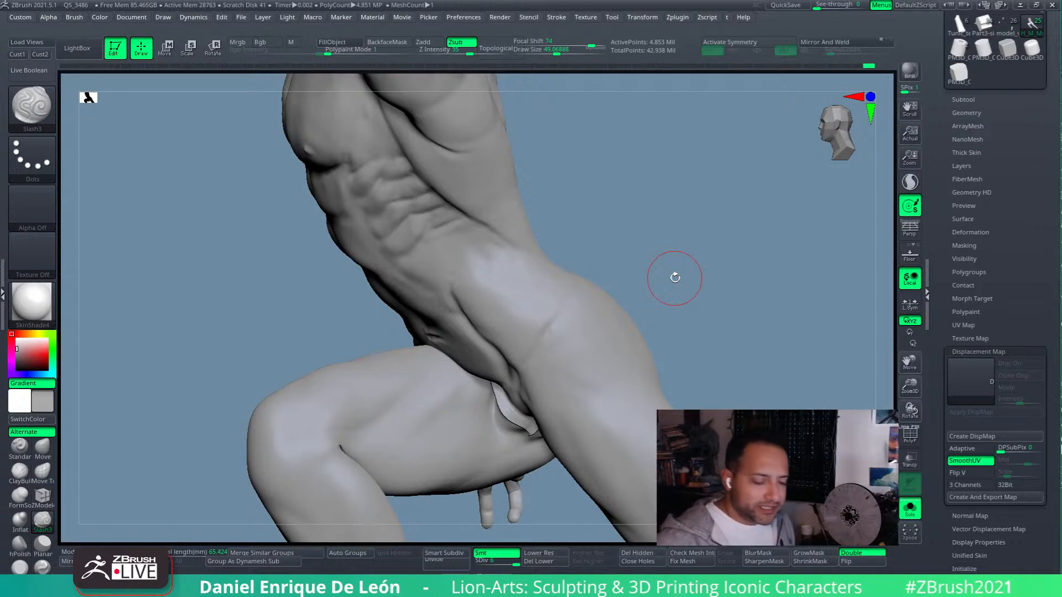
mouse_move(675, 278)
mouse_down()
mouse_move(609, 266)
mouse_move(597, 279)
mouse_move(547, 277)
mouse_move(460, 247)
mouse_move(469, 213)
mouse_move(446, 231)
mouse_up()
mouse_move(490, 239)
right_down()
mouse_move(516, 234)
mouse_move(438, 190)
right_up()
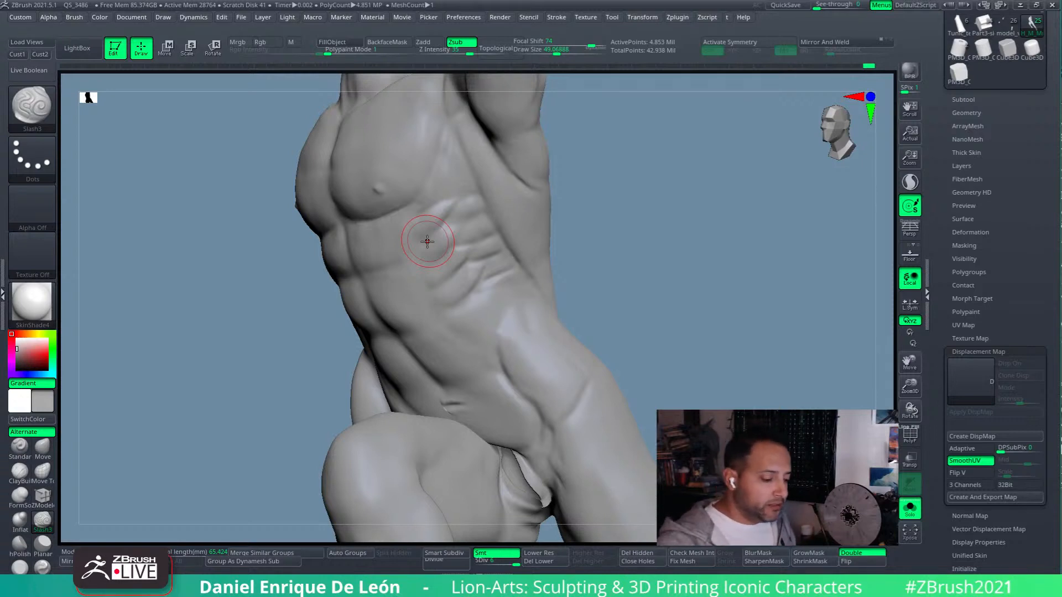
drag(638, 228, 639, 219)
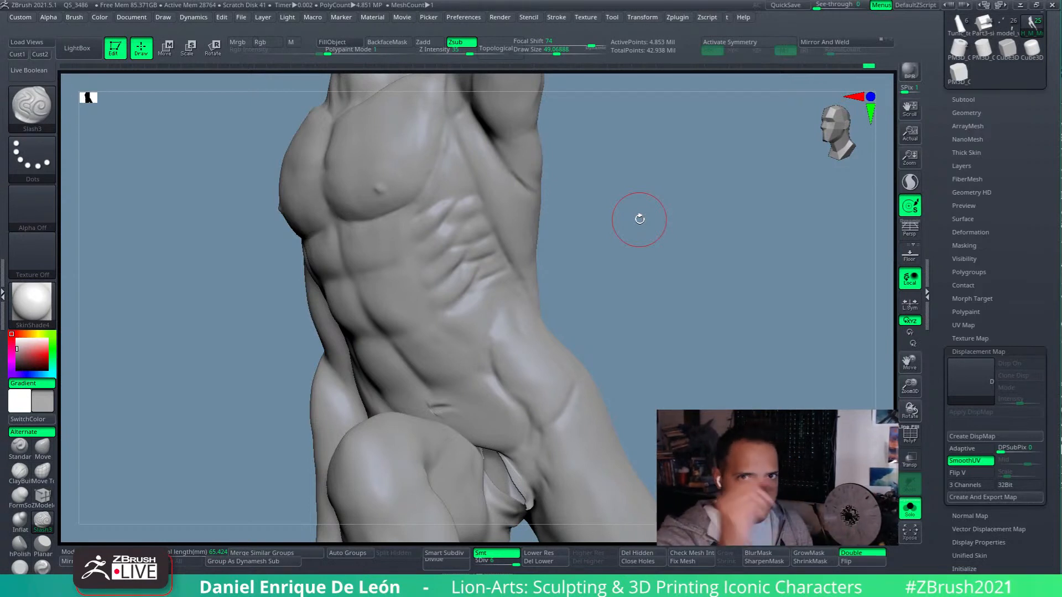
mouse_move(574, 220)
mouse_down()
mouse_move(623, 256)
mouse_move(697, 265)
mouse_move(621, 251)
mouse_move(578, 165)
mouse_up()
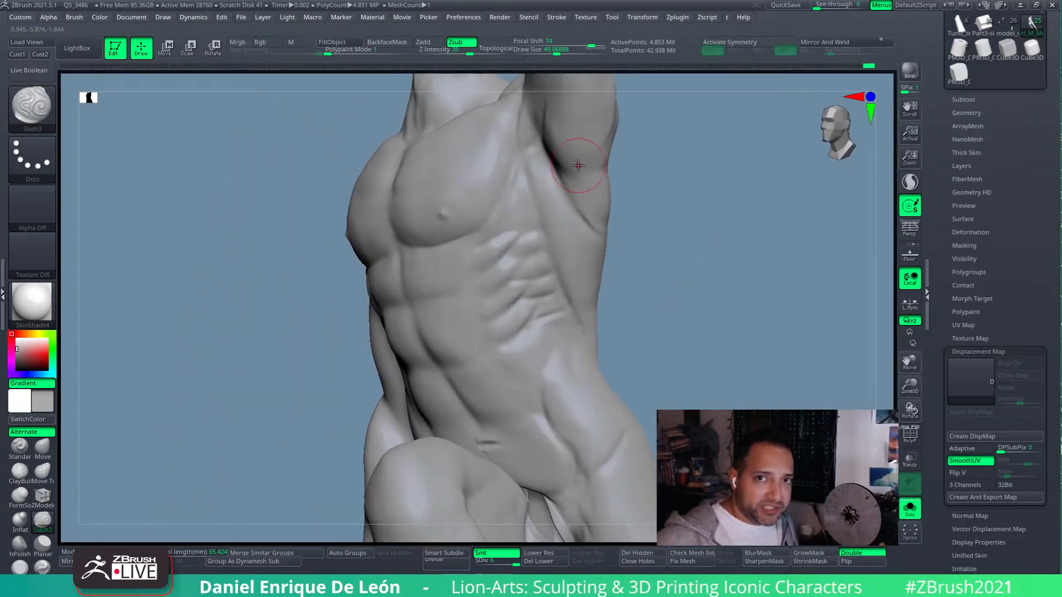
- Smooth the chest edge beside the raised arm's armpit and carve the armpit crease with Slash3
drag(526, 179, 558, 207)
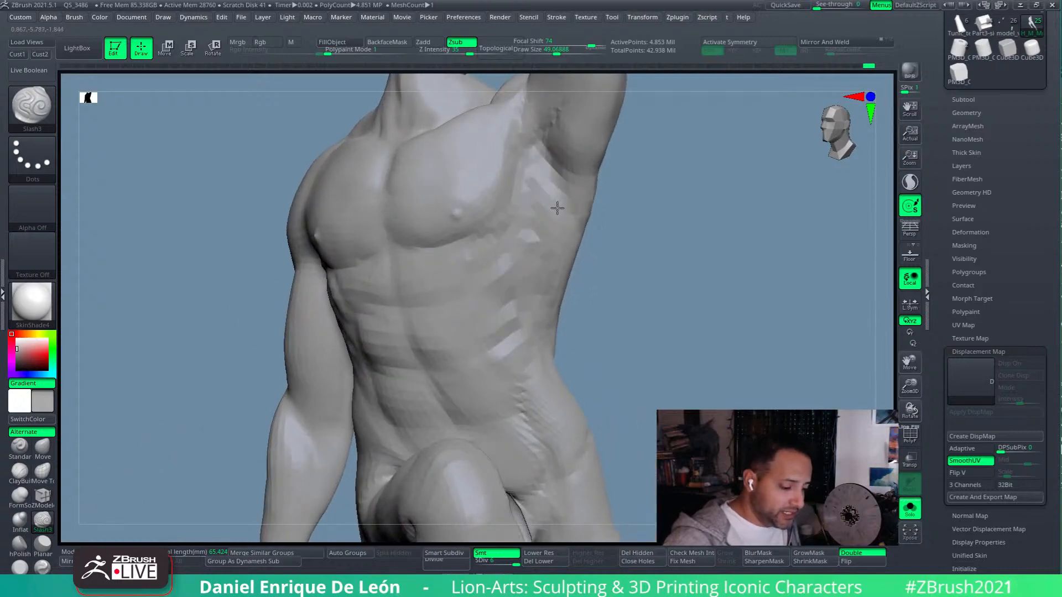
right_drag(558, 207, 562, 218)
shift+drag(519, 183, 520, 165)
mouse_move(575, 147)
right_down()
mouse_move(599, 177)
mouse_move(563, 161)
right_up()
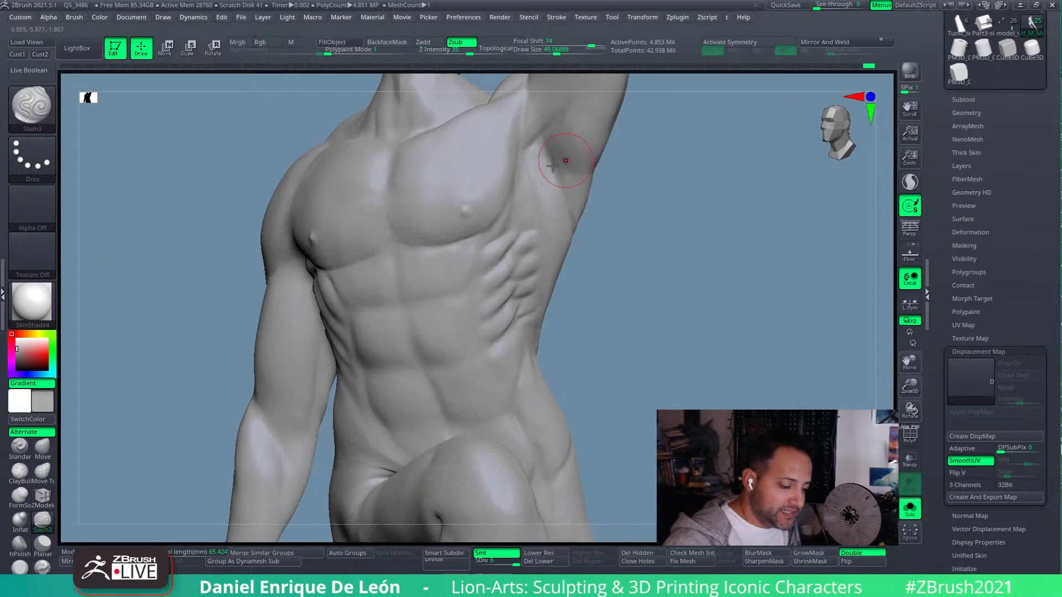
drag(554, 168, 532, 140)
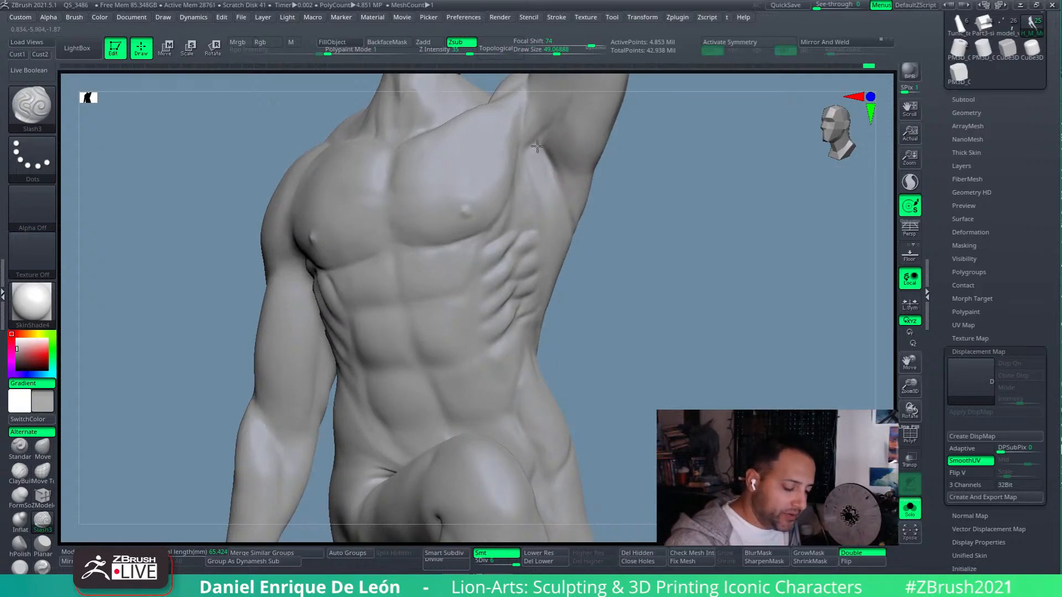
key(shift)
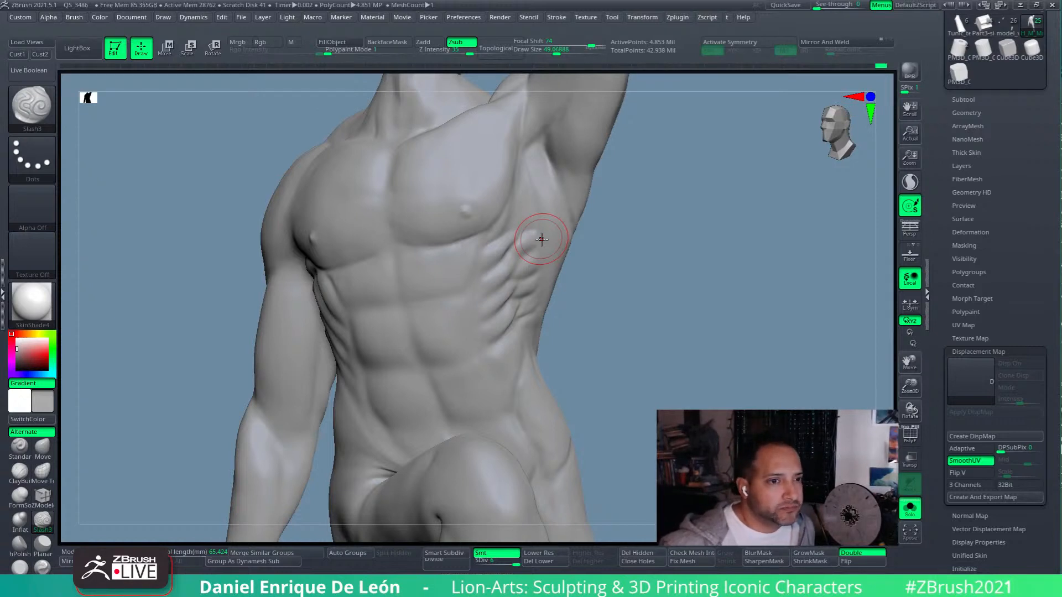
- Smooth the armpit hollow, the inner upper arm and the back edge of the raised arm
alt+right_drag(555, 183, 569, 261)
mouse_move(585, 183)
shift+mouse_down()
mouse_move(578, 192)
mouse_move(578, 180)
shift+mouse_up()
mouse_move(580, 196)
right_down()
mouse_move(611, 184)
mouse_move(558, 244)
right_up()
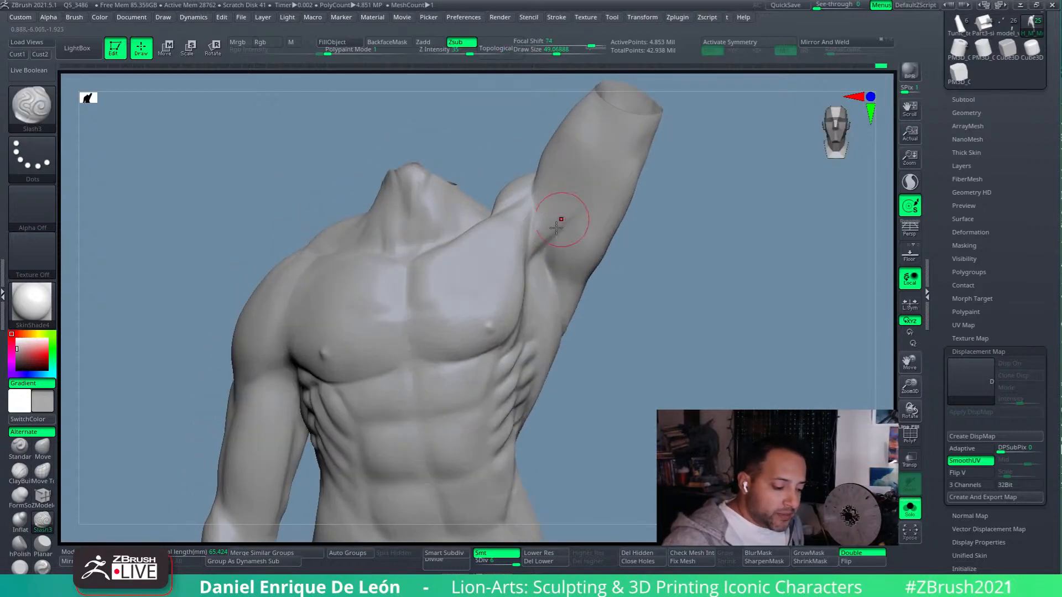
key(shift)
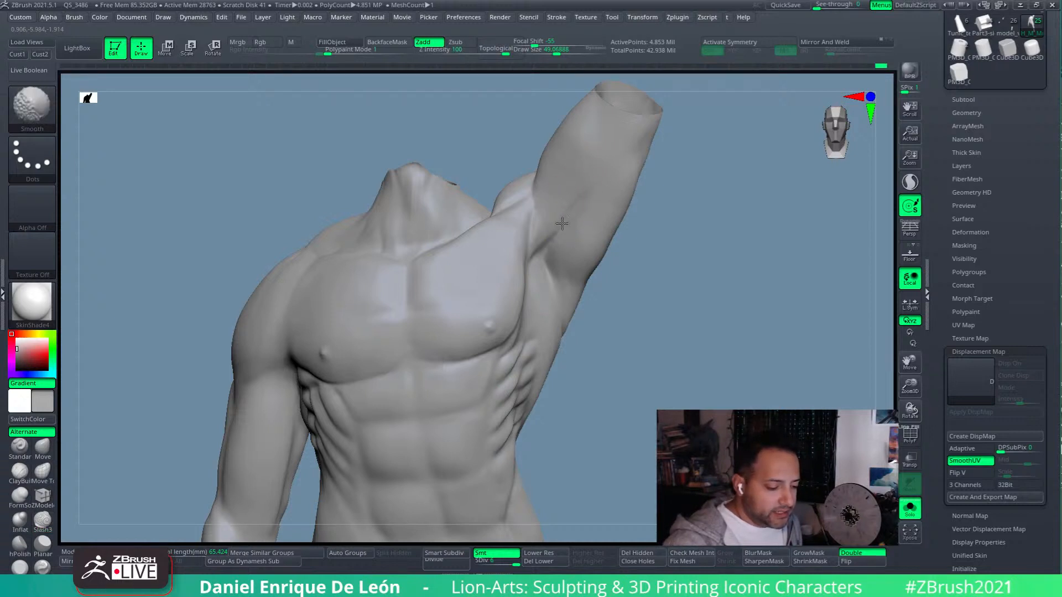
mouse_move(564, 214)
right_down()
mouse_move(585, 218)
mouse_move(576, 229)
right_up()
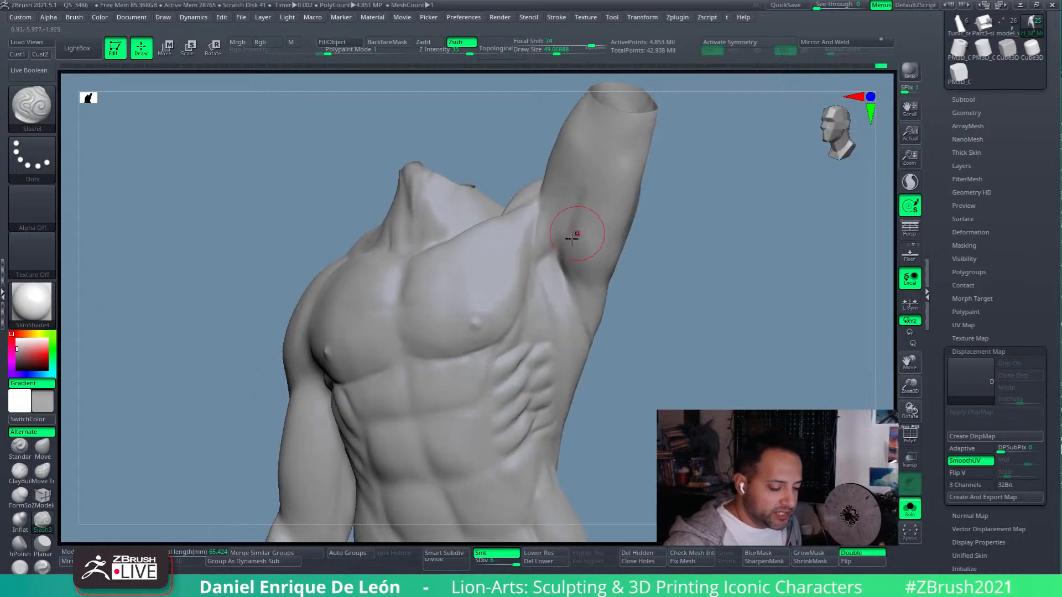
shift+drag(583, 218, 578, 221)
right_drag(581, 224, 604, 246)
shift+drag(609, 302, 599, 338)
mouse_move(599, 338)
right_down()
mouse_move(576, 346)
mouse_move(647, 219)
mouse_move(578, 275)
mouse_move(620, 248)
mouse_move(630, 253)
mouse_move(597, 281)
mouse_move(617, 304)
mouse_move(594, 258)
mouse_move(615, 266)
right_up()
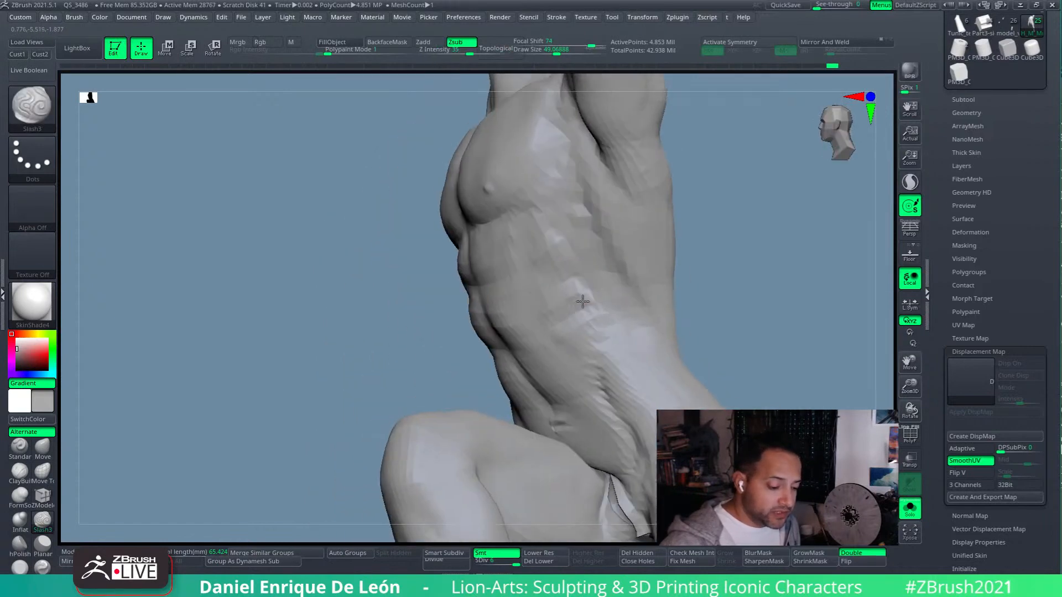
- Smooth the lower serratus folds on the raised-arm side at draw size about 67
ctrl+right_drag(581, 296, 580, 321)
click(43, 446)
mouse_move(607, 276)
right_down()
mouse_move(581, 288)
mouse_move(594, 308)
right_up()
shift+drag(589, 282, 567, 292)
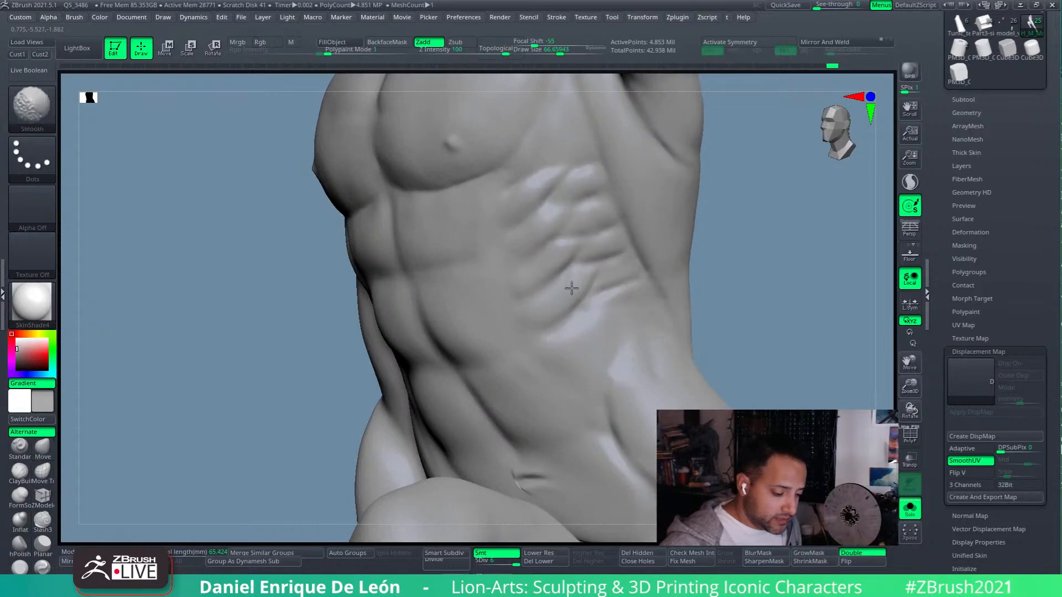
mouse_move(564, 294)
right_down()
mouse_move(612, 255)
mouse_move(632, 265)
right_up()
- Deepen the creases between the serratus folds and ribs on the raised-arm side with Slash3 at draw size about 49
click(42, 519)
mouse_move(589, 275)
mouse_down()
mouse_move(621, 262)
mouse_move(590, 296)
mouse_up()
mouse_move(624, 257)
mouse_down()
mouse_move(575, 253)
mouse_move(535, 287)
mouse_up()
drag(607, 230, 562, 231)
drag(562, 232, 516, 256)
drag(579, 194, 541, 204)
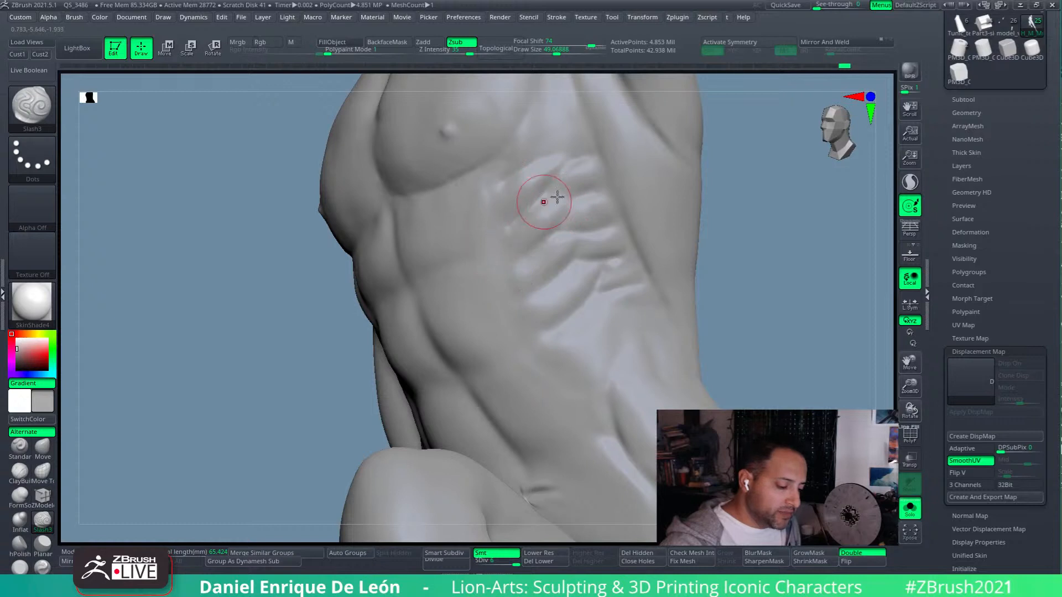
right_drag(594, 193, 608, 191)
mouse_move(577, 198)
mouse_down()
mouse_move(566, 205)
mouse_move(576, 197)
mouse_up()
drag(530, 249, 516, 258)
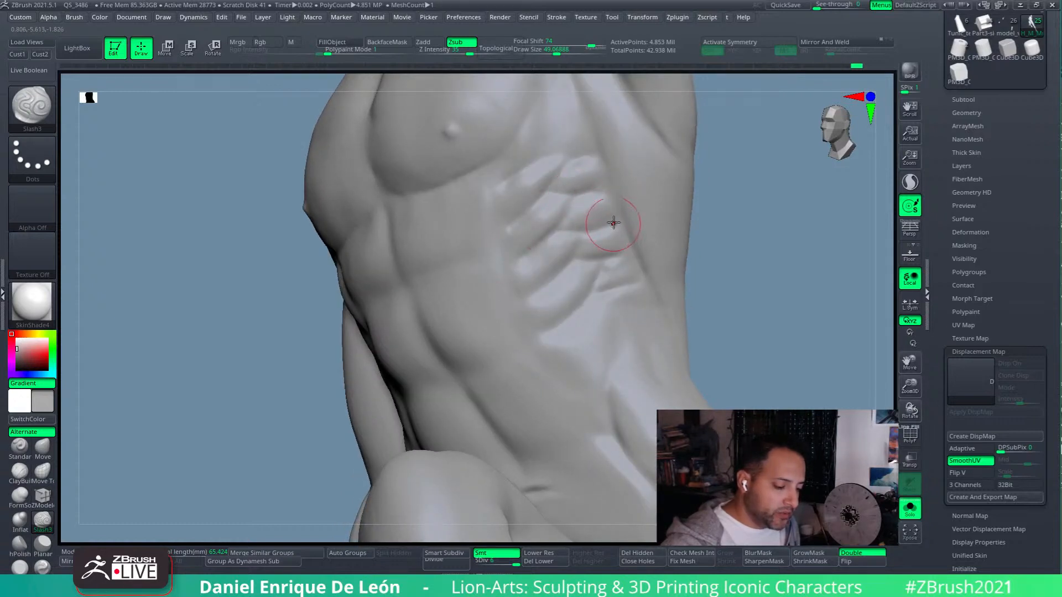
- Soften the freshly carved creases between the upper and middle serratus folds
key(shift)
mouse_move(564, 208)
shift+mouse_down()
mouse_move(556, 214)
mouse_move(595, 230)
mouse_move(563, 231)
shift+mouse_up()
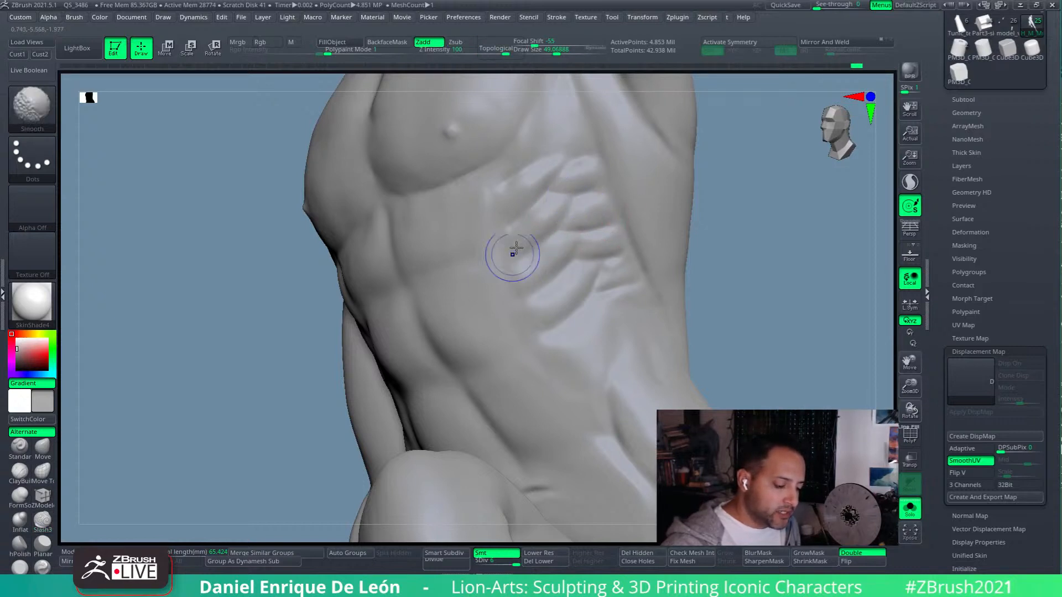
drag(560, 175, 519, 208)
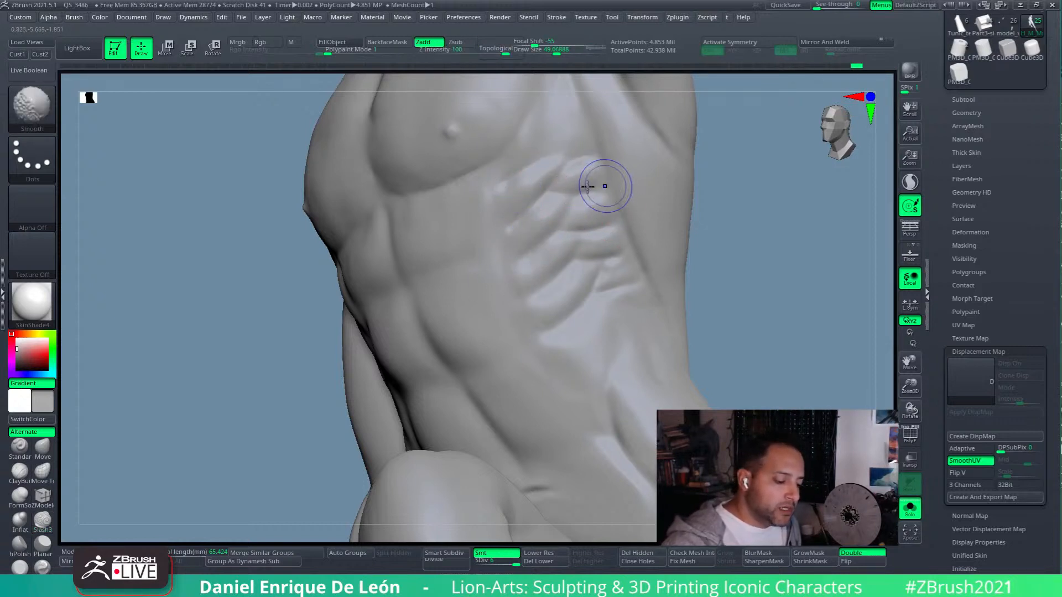
- Carve the crease beneath the lowest serratus fold with Slash3 and smooth its lower end
right_drag(613, 240, 604, 248)
mouse_move(618, 255)
mouse_down()
mouse_move(580, 258)
mouse_move(604, 277)
mouse_move(597, 287)
mouse_move(636, 283)
mouse_move(602, 268)
mouse_move(543, 336)
mouse_up()
mouse_move(633, 285)
mouse_down()
mouse_move(601, 257)
mouse_move(575, 258)
mouse_move(622, 238)
mouse_up()
drag(694, 244, 706, 252)
drag(724, 326, 625, 294)
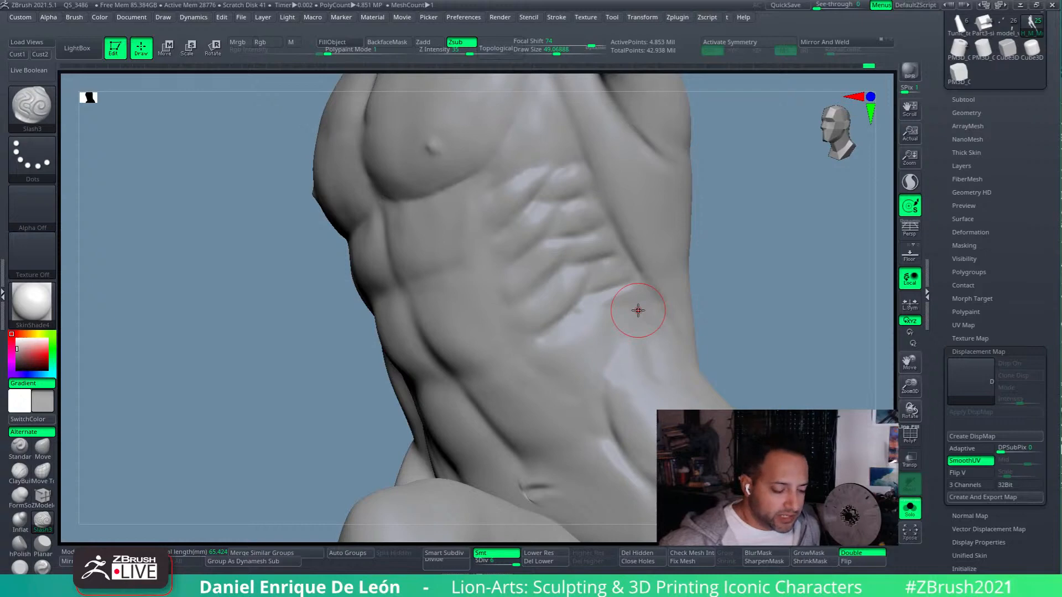
mouse_move(638, 310)
right_down()
mouse_move(671, 268)
mouse_move(679, 282)
mouse_move(641, 320)
right_up()
mouse_move(573, 327)
shift+mouse_down()
mouse_move(582, 294)
mouse_move(558, 330)
shift+mouse_up()
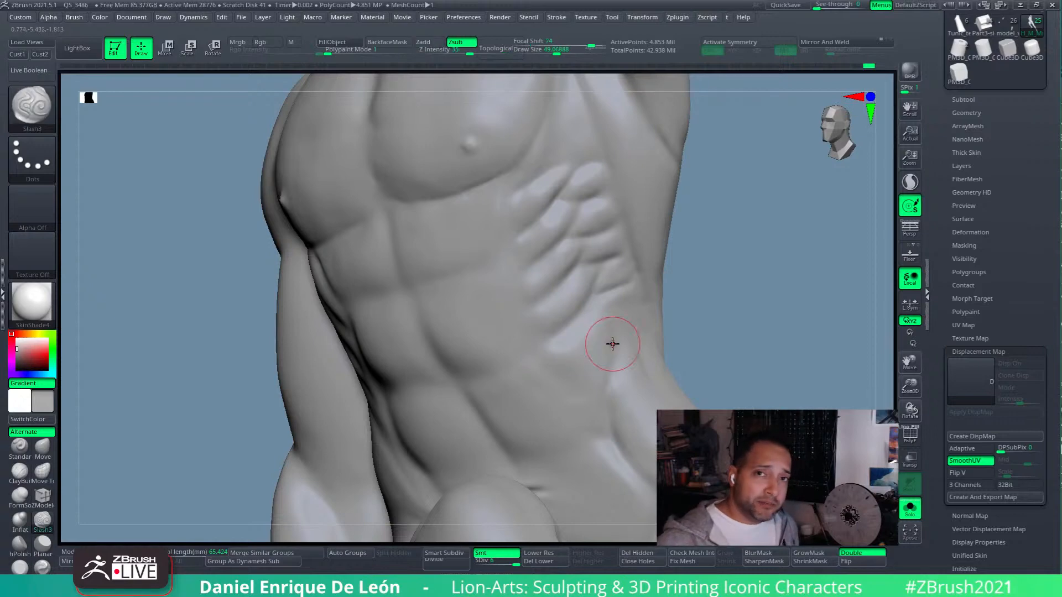
- Examine the serratus, ribs and abdomen from the front and the raised-arm side
right_drag(585, 284, 610, 273)
right_drag(604, 346, 638, 271)
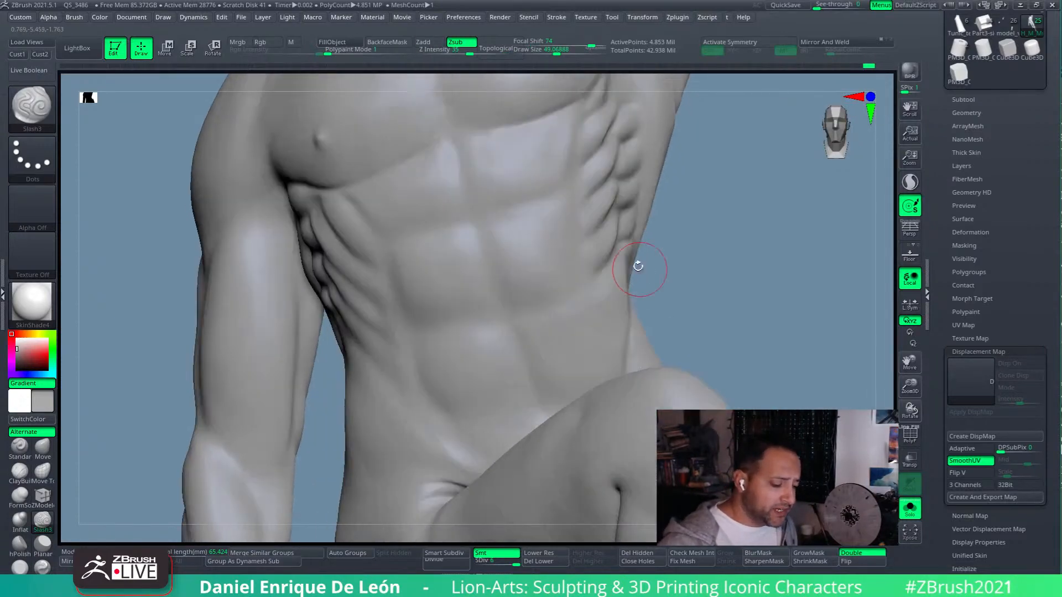
right_drag(575, 243, 592, 258)
right_drag(517, 217, 550, 221)
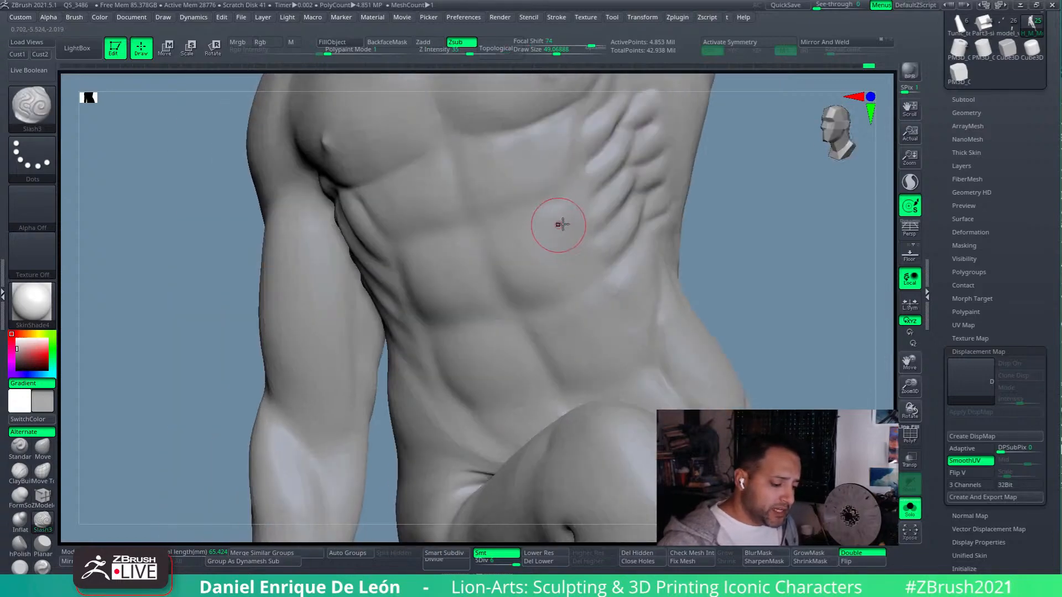
right_drag(628, 280, 605, 289)
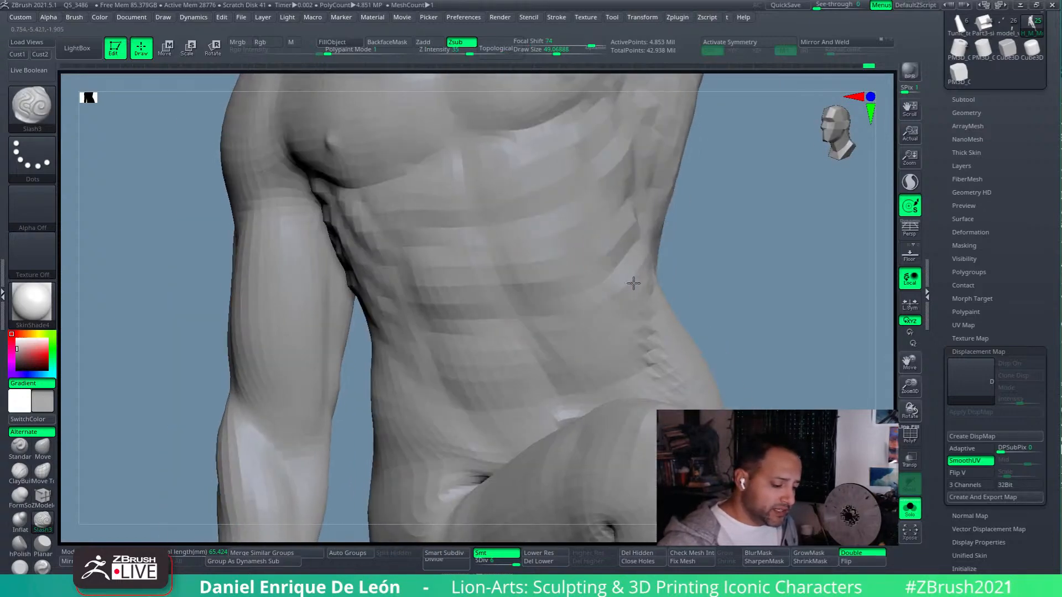
key(shift)
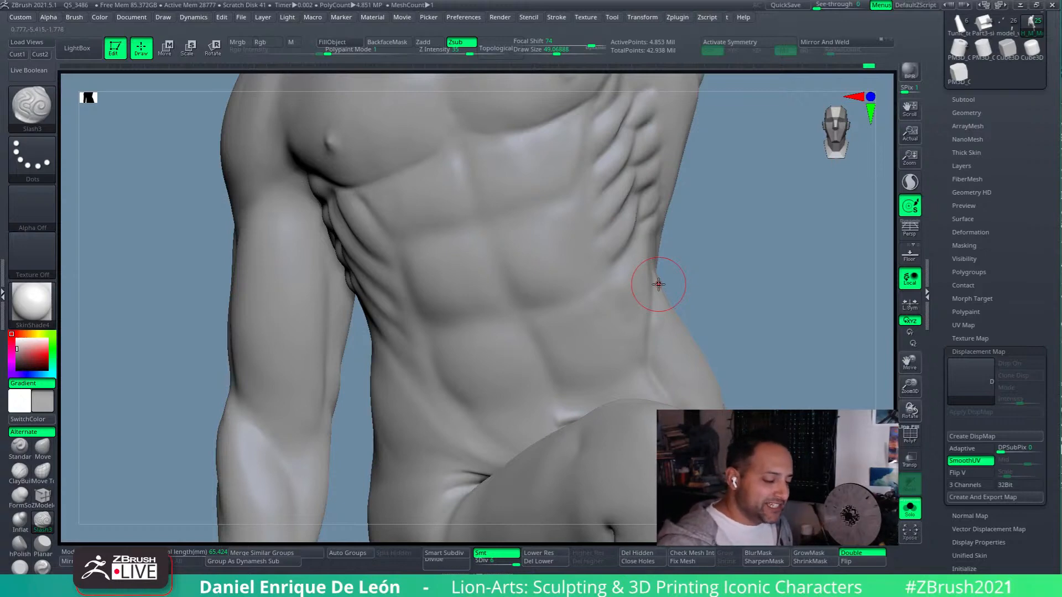
- Smooth the lower abdomen around the horizontal navel crease
mouse_move(719, 277)
mouse_down()
mouse_move(683, 296)
mouse_move(692, 304)
mouse_move(748, 287)
mouse_move(746, 303)
mouse_move(770, 309)
mouse_move(692, 296)
mouse_move(704, 329)
mouse_move(543, 413)
mouse_move(494, 365)
mouse_up()
key(shift)
mouse_move(519, 393)
right_down()
mouse_move(534, 415)
mouse_move(625, 409)
mouse_move(569, 429)
right_up()
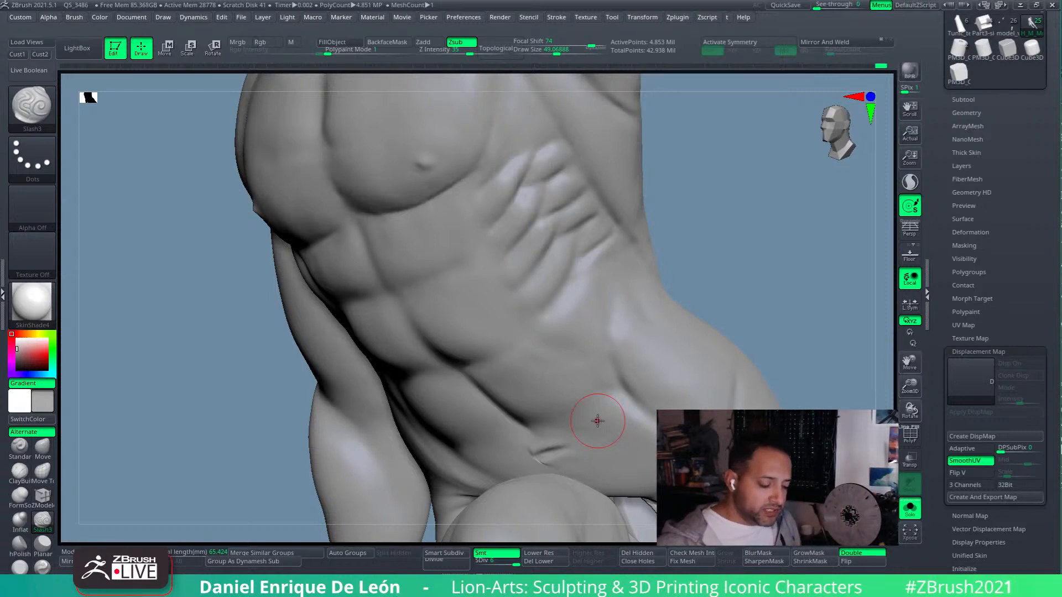
mouse_move(776, 305)
mouse_down()
mouse_move(794, 349)
mouse_move(774, 359)
mouse_up()
mouse_move(554, 455)
shift+mouse_down()
mouse_move(541, 448)
mouse_move(560, 462)
mouse_move(540, 456)
shift+mouse_up()
drag(769, 301, 813, 296)
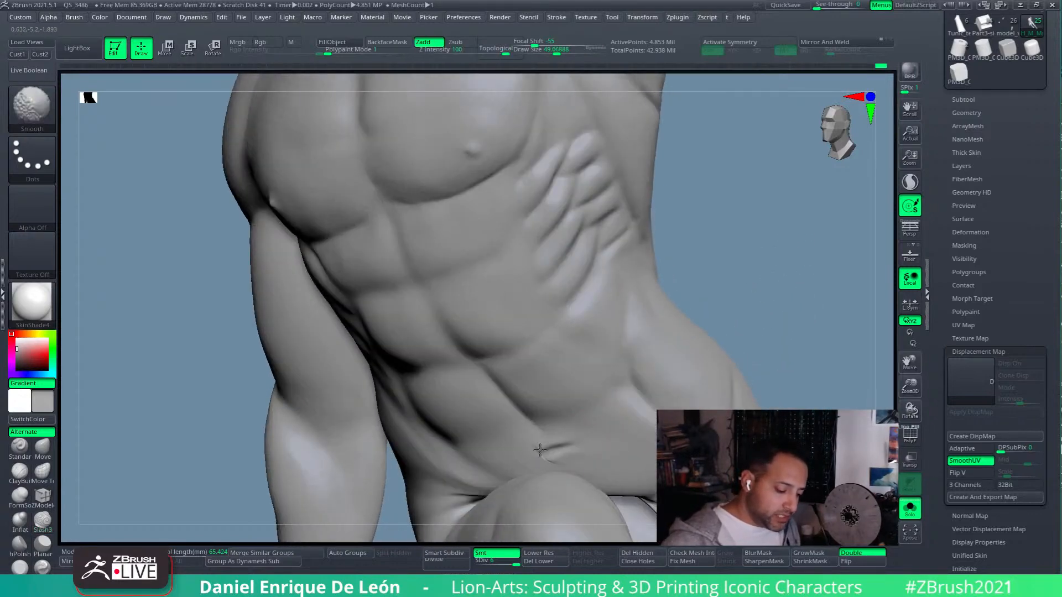
- Lower the body to subdivision level 4 and smooth out the navel crease
drag(515, 560, 507, 555)
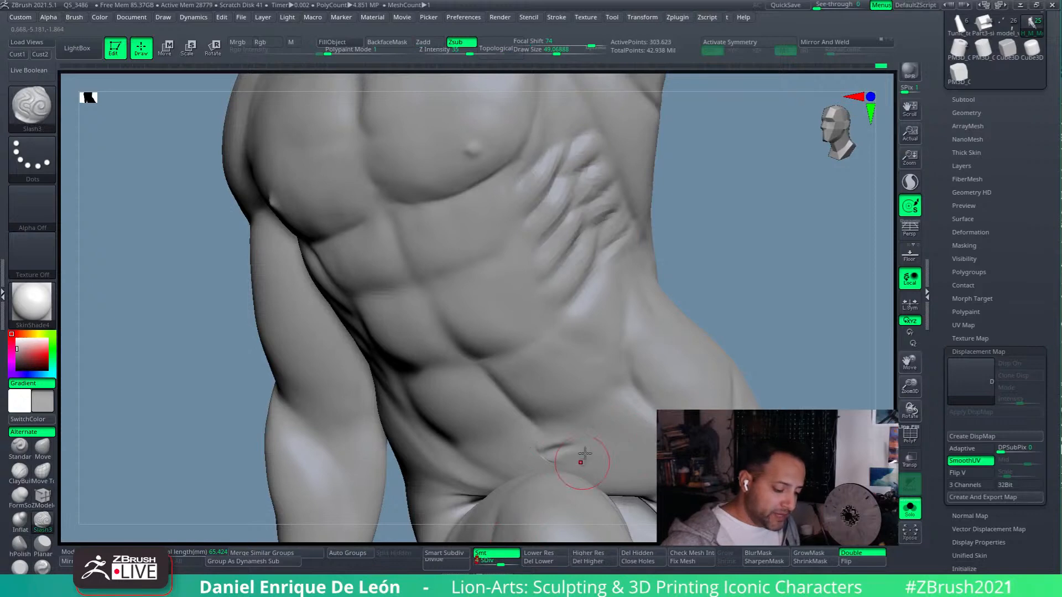
mouse_move(544, 459)
shift+mouse_down()
mouse_move(539, 445)
mouse_move(557, 449)
shift+mouse_up()
mouse_move(613, 433)
right_down()
mouse_move(625, 418)
mouse_move(603, 436)
right_up()
shift+drag(543, 455, 567, 451)
right_drag(564, 451, 576, 450)
- Re-carve the navel with Slash3 and deepen its form using the Standard brush at draw size about 25
drag(552, 451, 565, 449)
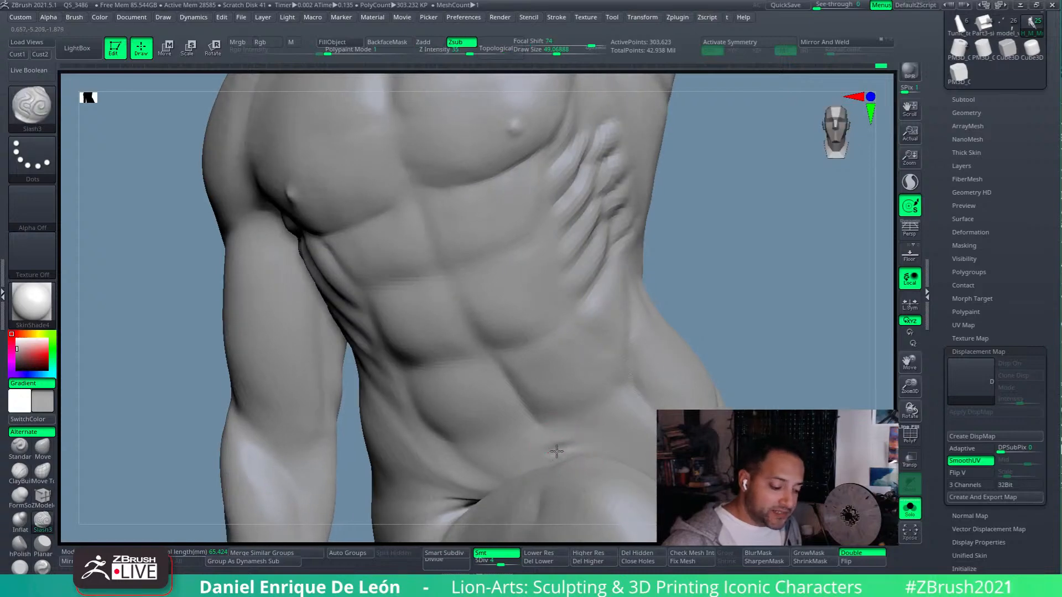
mouse_move(581, 445)
right_down()
mouse_move(601, 448)
mouse_move(573, 456)
mouse_move(592, 439)
mouse_move(562, 441)
right_up()
click(22, 448)
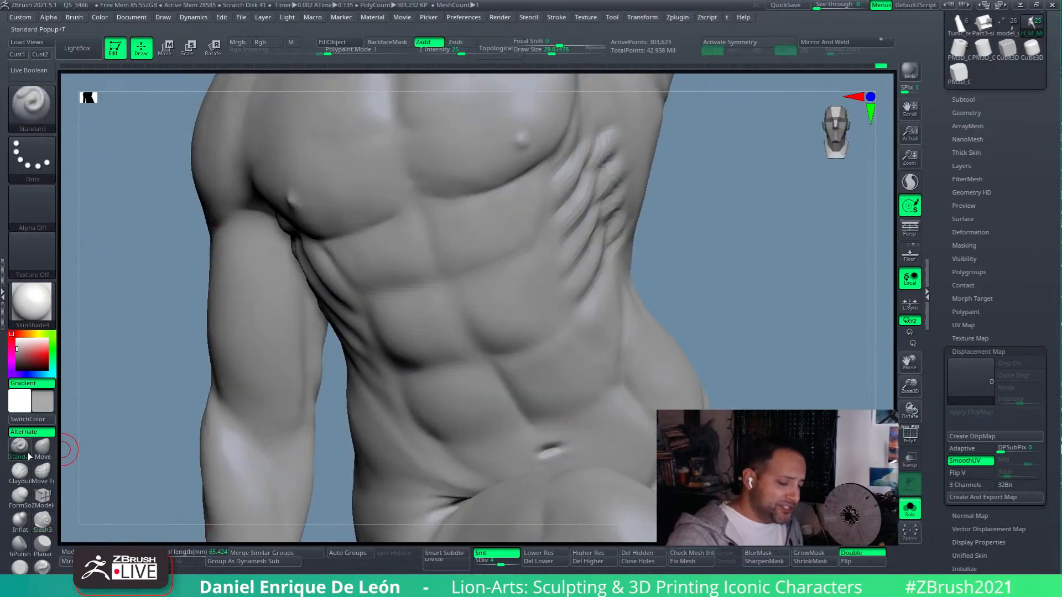
drag(557, 51, 549, 51)
mouse_move(553, 418)
alt+right_down()
mouse_move(571, 354)
mouse_move(600, 340)
alt+right_up()
mouse_move(541, 404)
alt+mouse_down()
mouse_move(575, 386)
mouse_move(564, 388)
alt+mouse_up()
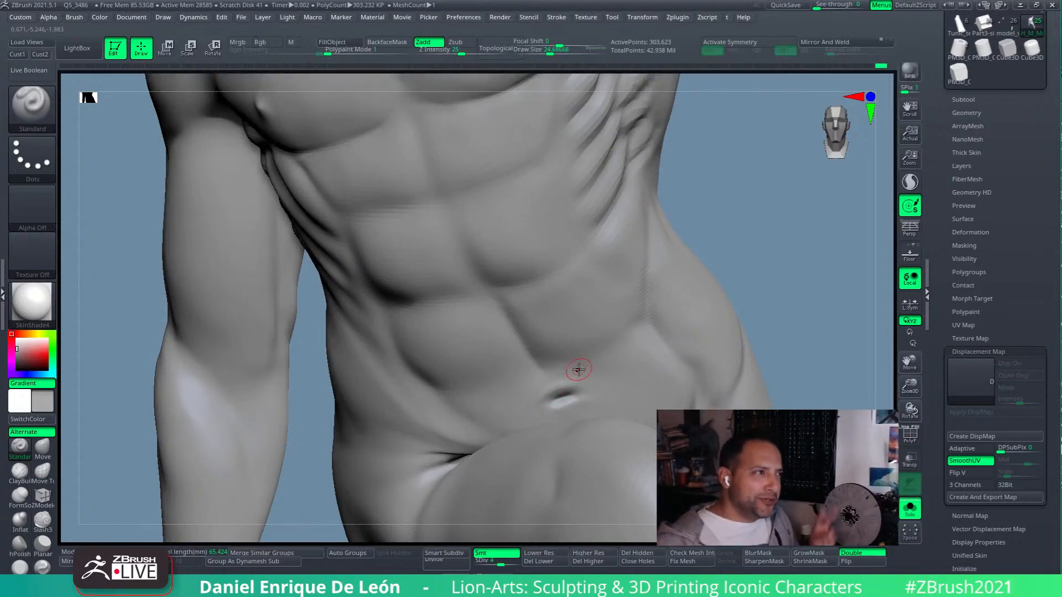
- Smooth the skin along the upper edge of the navel
right_drag(572, 398, 595, 386)
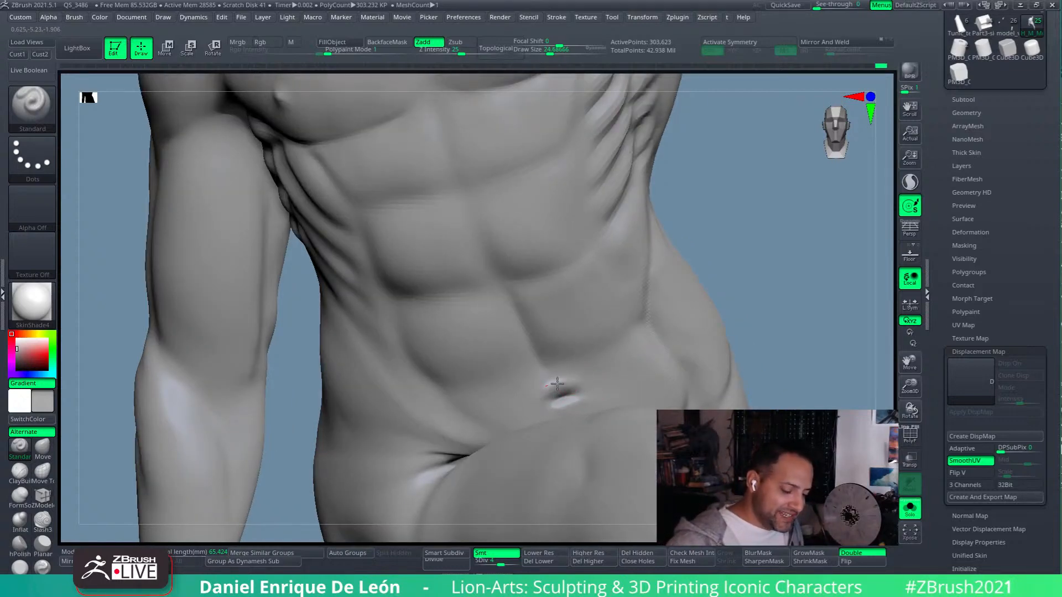
mouse_move(622, 390)
right_down()
mouse_move(633, 403)
mouse_move(599, 403)
mouse_move(621, 398)
right_up()
shift+drag(564, 386, 551, 388)
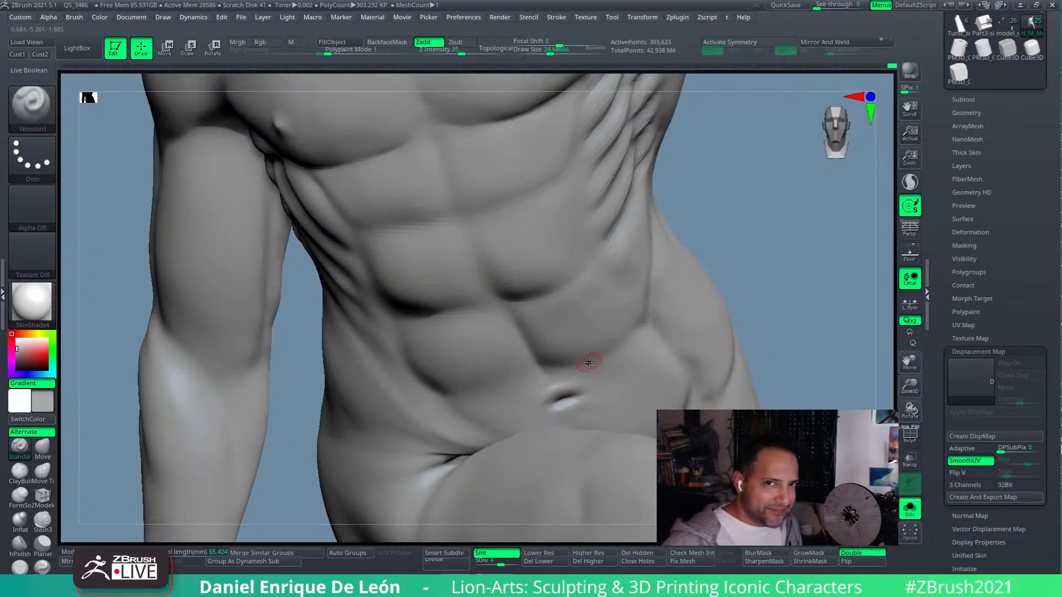
- Examine the navel, abdomen and serratus area from the front and the raised-arm side
right_drag(586, 360, 616, 348)
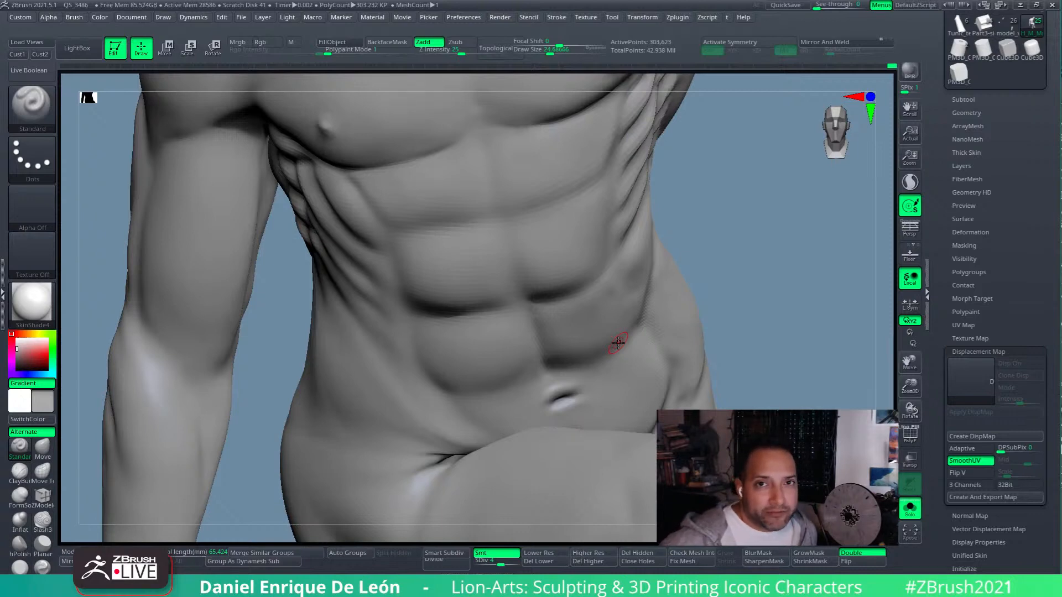
drag(742, 285, 735, 284)
right_drag(600, 398, 637, 374)
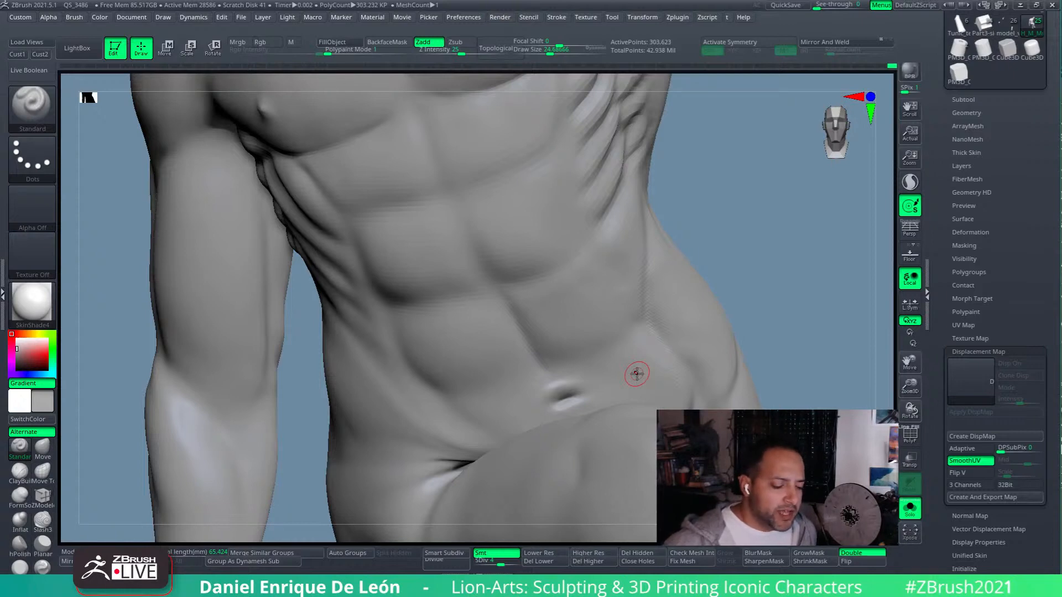
right_drag(658, 332, 673, 348)
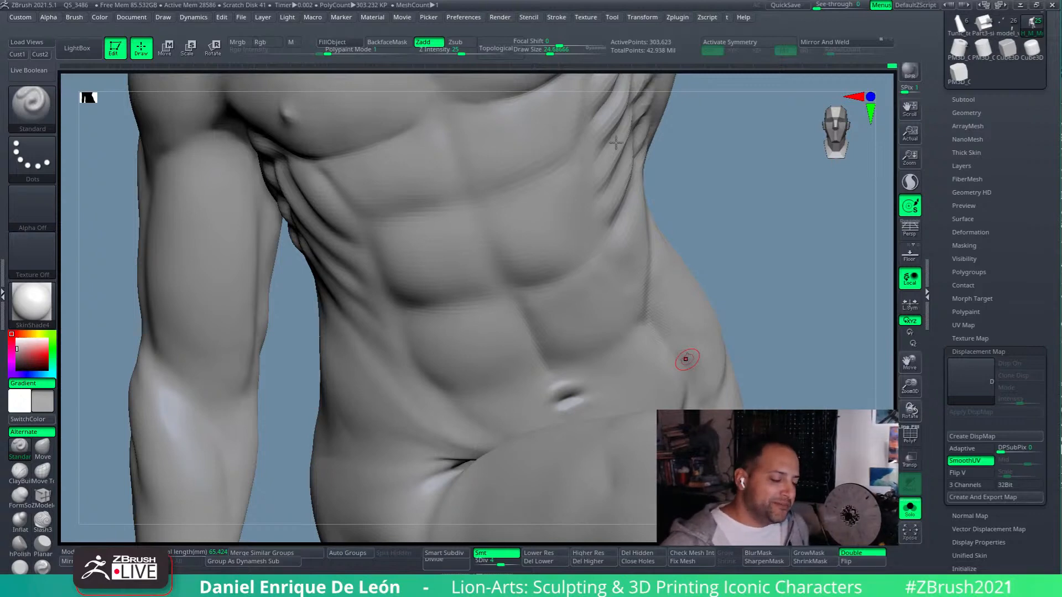
mouse_move(592, 106)
right_down()
mouse_move(612, 214)
mouse_move(612, 197)
mouse_move(640, 178)
mouse_move(670, 218)
mouse_move(661, 236)
mouse_move(684, 242)
right_up()
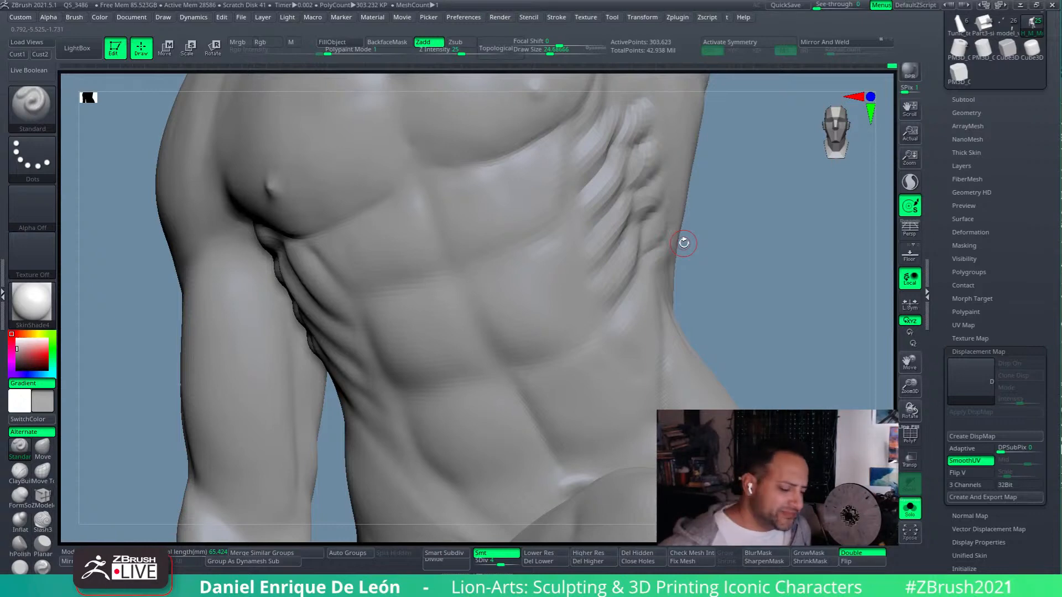
mouse_move(686, 245)
mouse_down()
mouse_move(633, 284)
mouse_move(649, 287)
mouse_up()
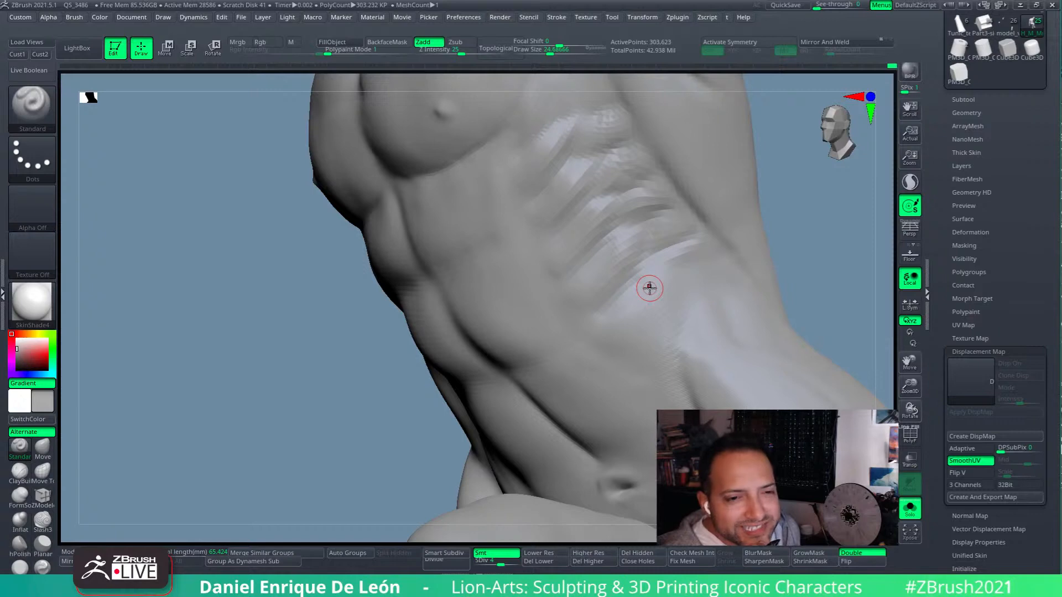
mouse_move(822, 302)
mouse_down()
mouse_move(818, 287)
mouse_move(746, 333)
mouse_up()
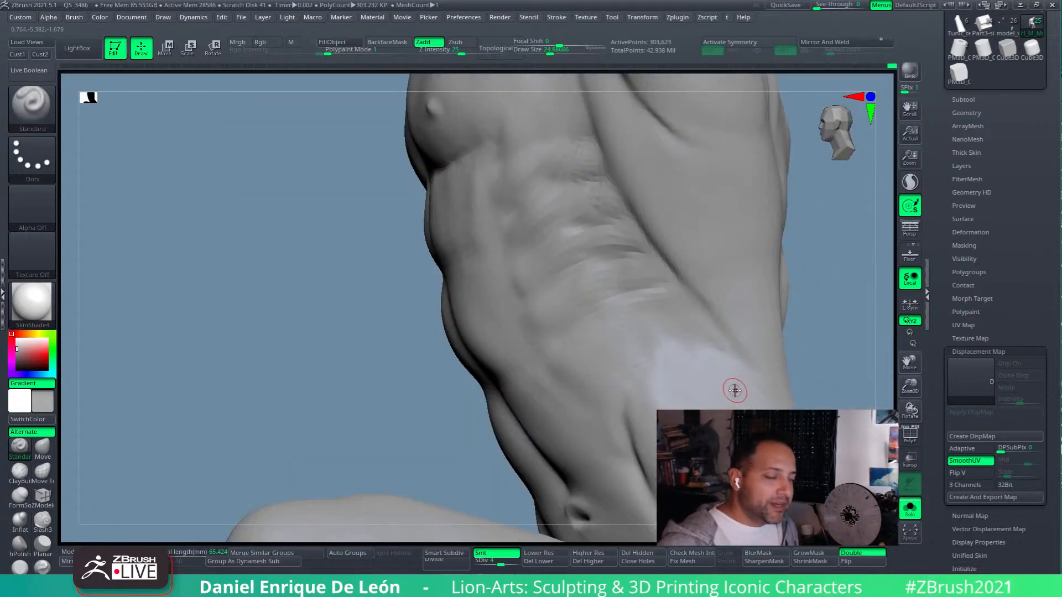
drag(743, 275, 777, 259)
- Subdivide the body to level 5 and pull the serratus folds upward using the Move brush at draw size about 101
key(ctrl+d)
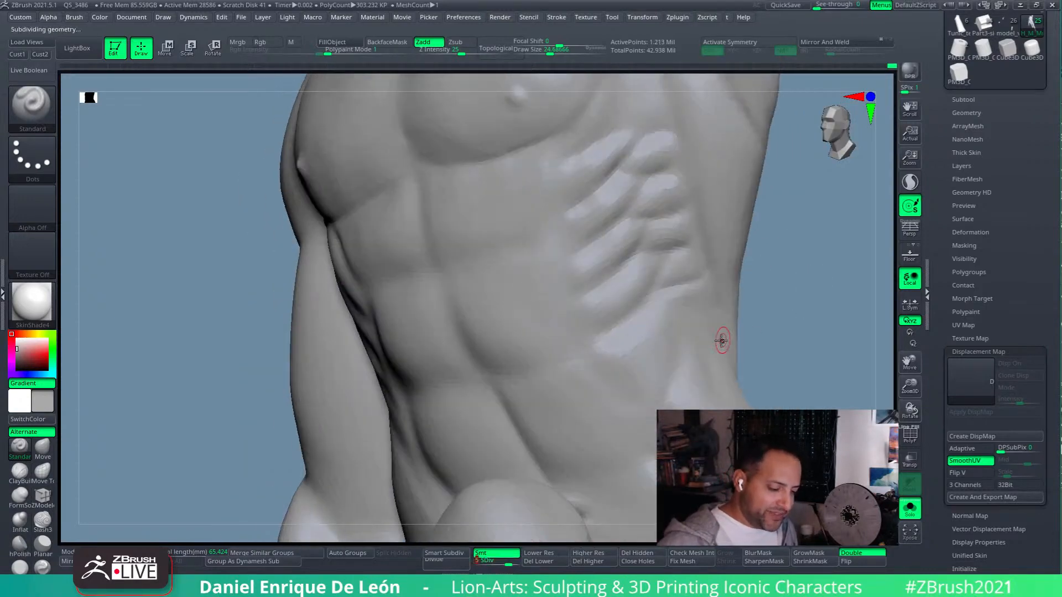
mouse_move(702, 358)
mouse_down()
mouse_move(763, 315)
mouse_move(763, 359)
mouse_move(771, 347)
mouse_move(740, 315)
mouse_move(782, 336)
mouse_move(723, 334)
mouse_move(758, 353)
mouse_up()
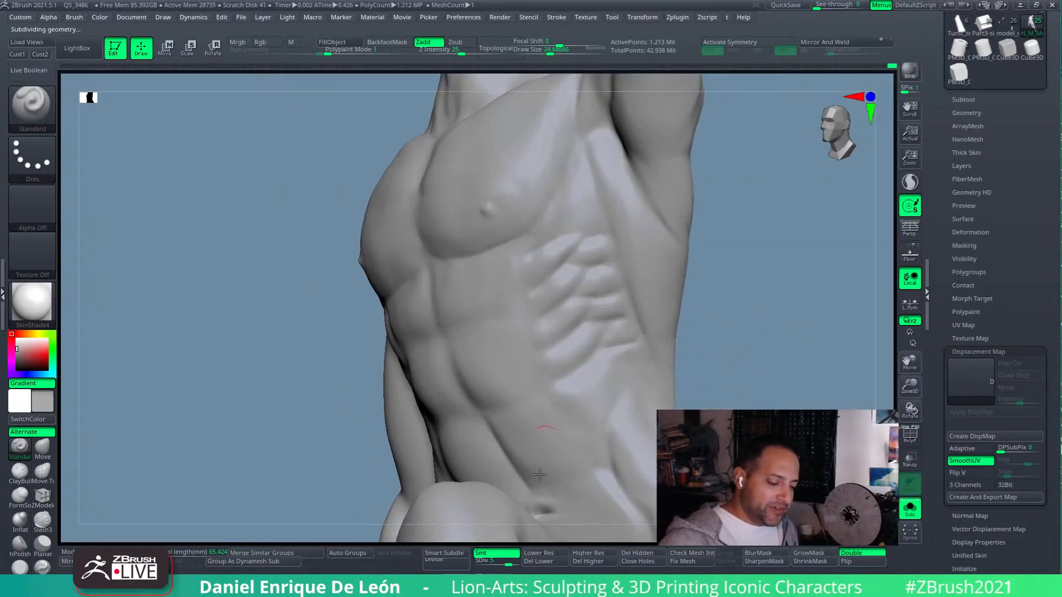
click(43, 449)
drag(560, 53, 561, 53)
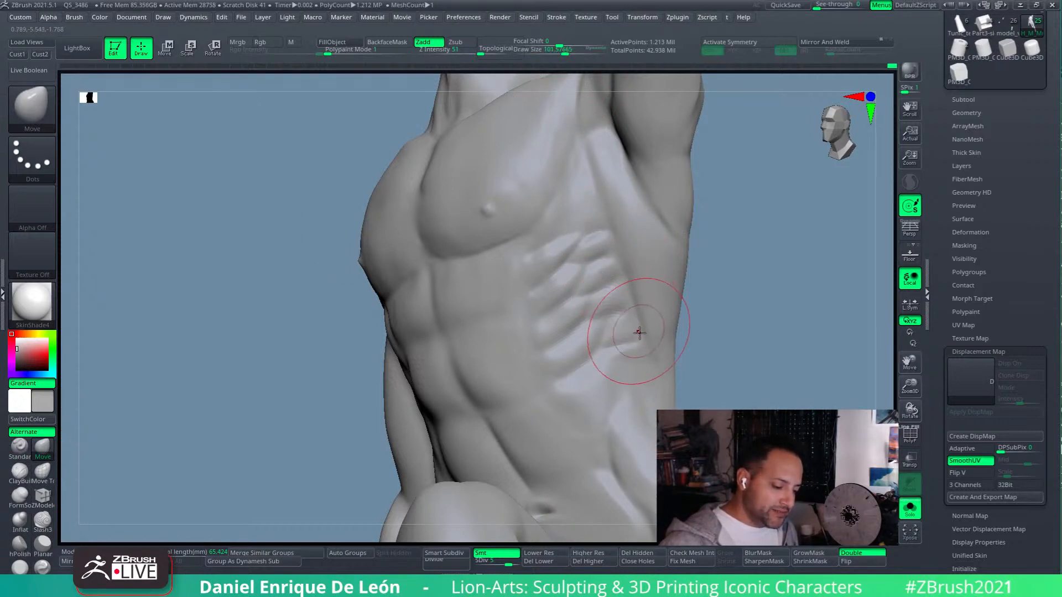
drag(637, 327, 635, 322)
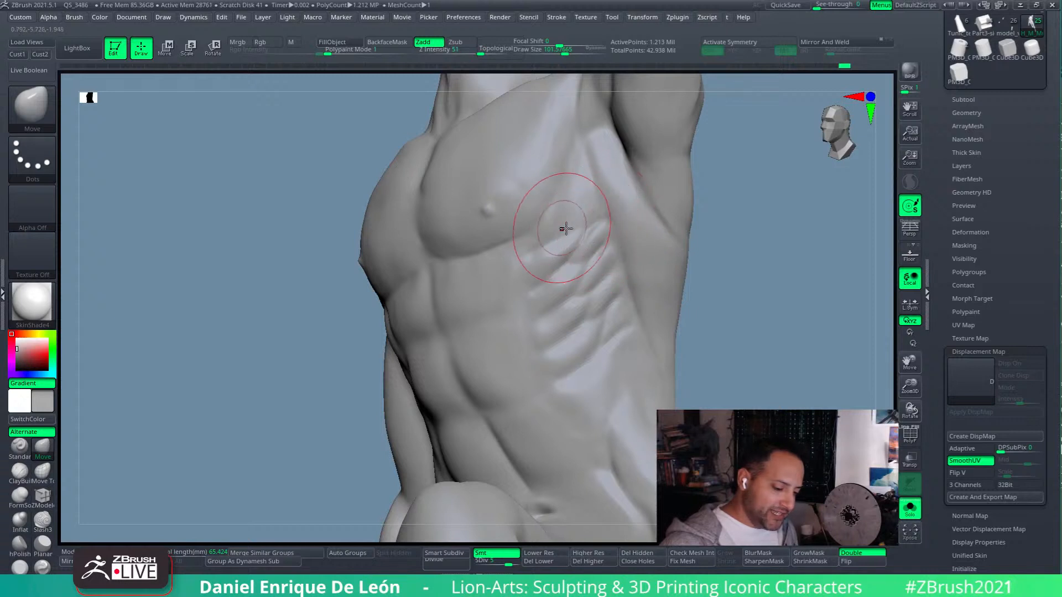
drag(611, 209, 606, 195)
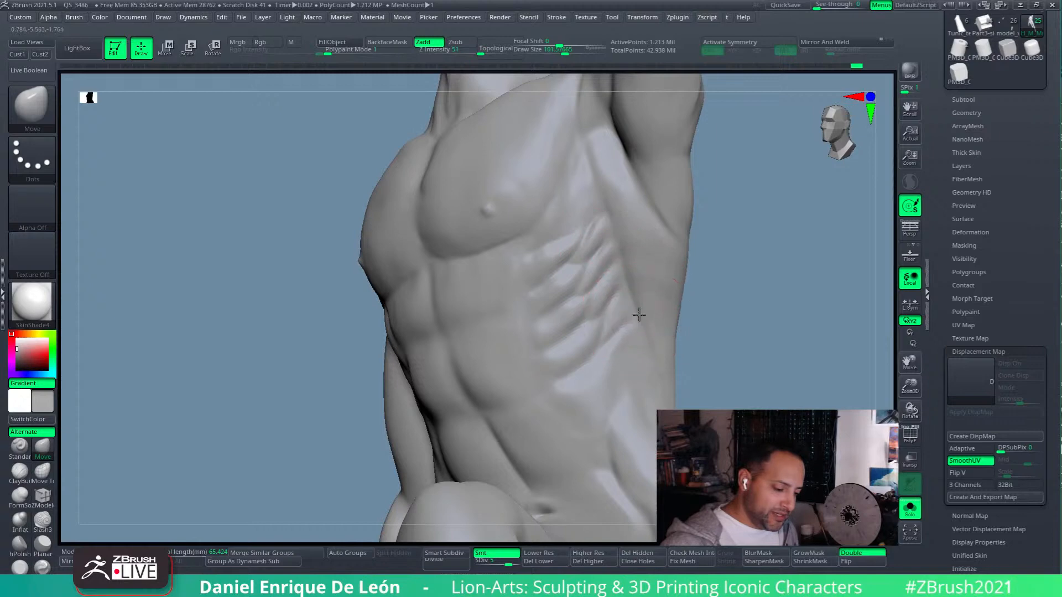
- Refine the serratus folds beneath the raised arm using the Move brush at draw size about 77
right_drag(602, 362, 662, 360)
mouse_move(650, 286)
right_down()
mouse_move(622, 290)
mouse_move(636, 301)
mouse_move(664, 296)
mouse_move(618, 293)
mouse_move(623, 303)
right_up()
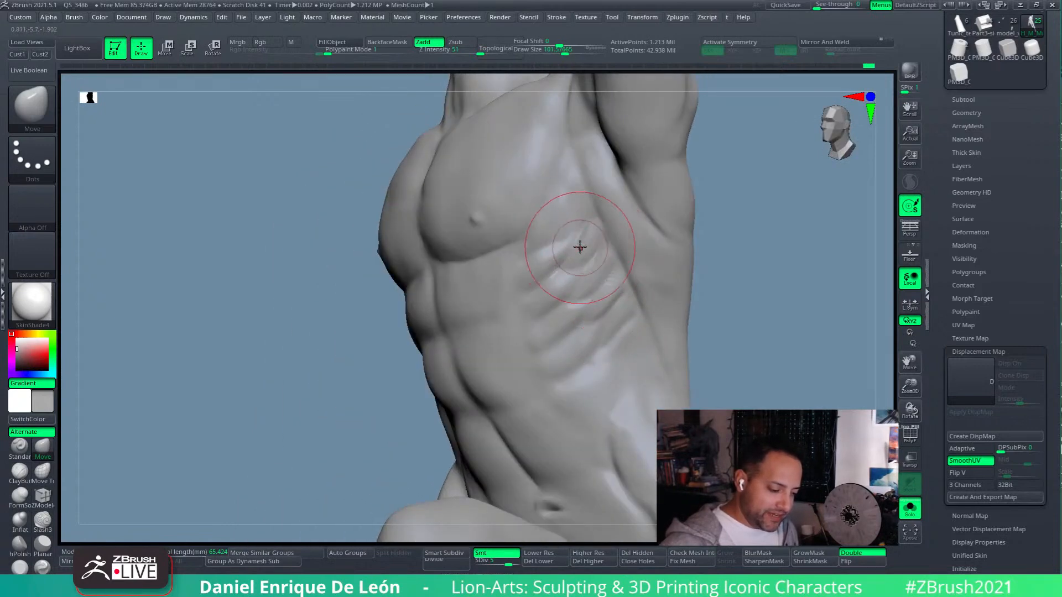
mouse_move(595, 238)
right_down()
mouse_move(695, 310)
mouse_move(640, 320)
mouse_move(663, 314)
right_up()
click(562, 52)
mouse_move(621, 334)
right_down()
mouse_move(678, 339)
mouse_move(658, 316)
mouse_move(586, 324)
mouse_move(665, 308)
mouse_move(570, 261)
right_up()
mouse_move(561, 194)
right_down()
mouse_move(570, 249)
mouse_move(529, 256)
mouse_move(536, 268)
right_up()
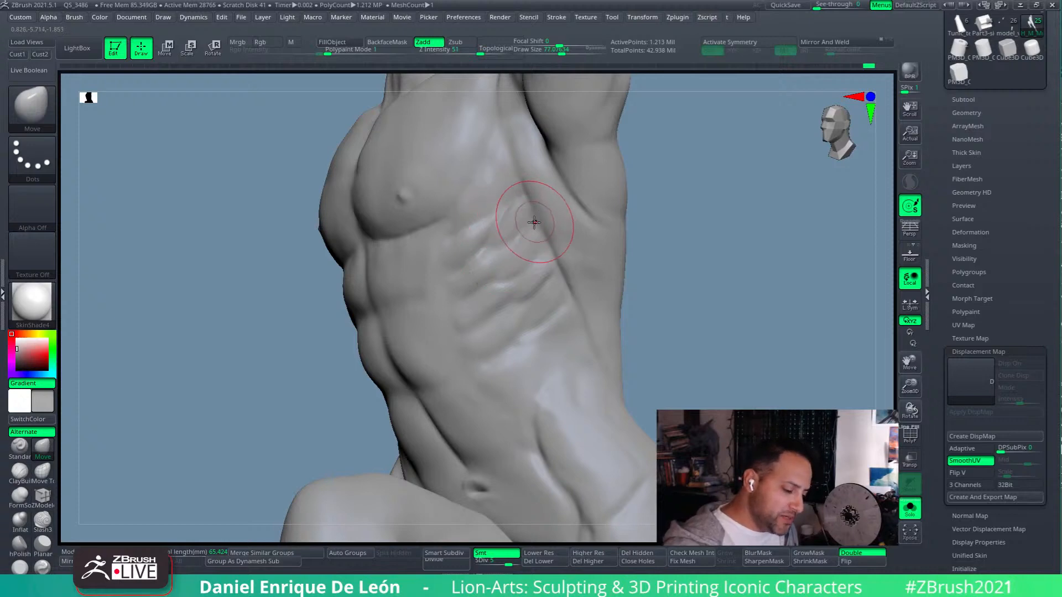
mouse_move(504, 211)
right_down()
mouse_move(552, 246)
mouse_move(549, 255)
right_up()
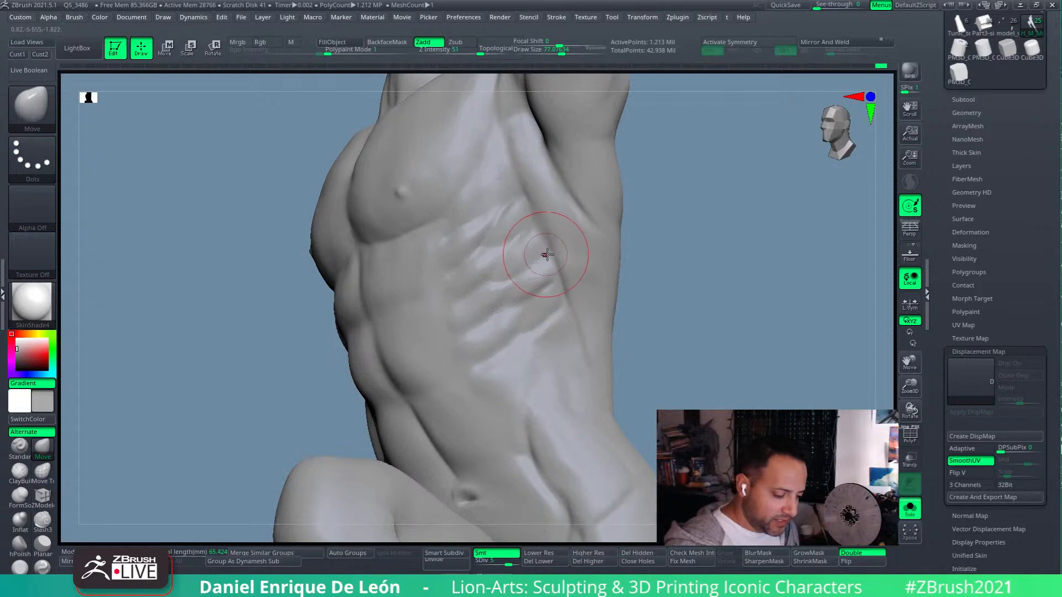
mouse_move(583, 324)
right_down()
mouse_move(581, 301)
mouse_move(591, 308)
mouse_move(578, 298)
right_up()
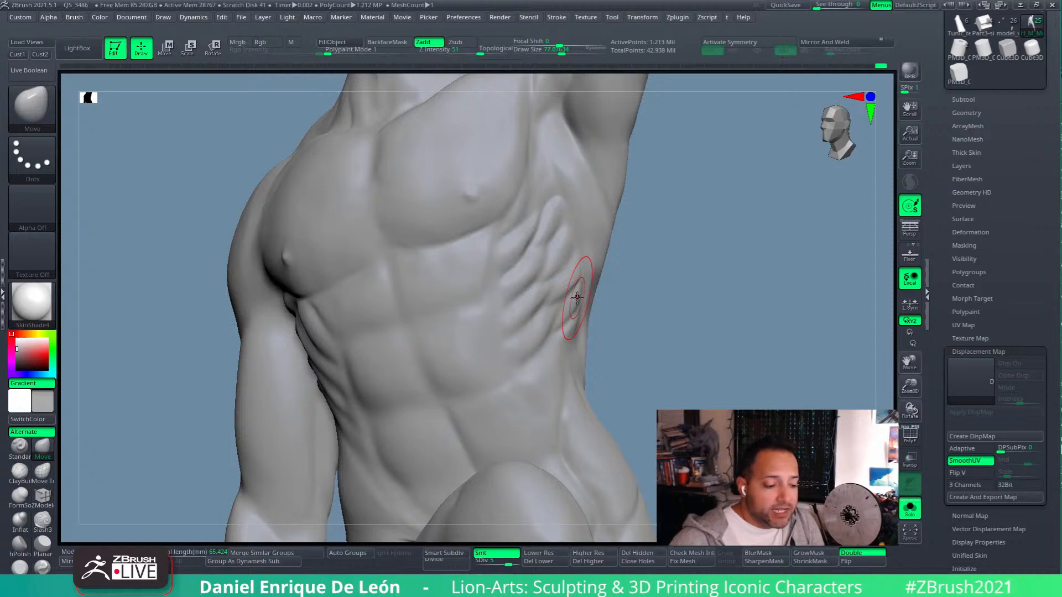
- Adjust the flow of the upper serratus folds where they meet the latissimus, checking them from several side angles
mouse_move(717, 318)
mouse_down()
mouse_move(668, 305)
mouse_move(572, 324)
mouse_up()
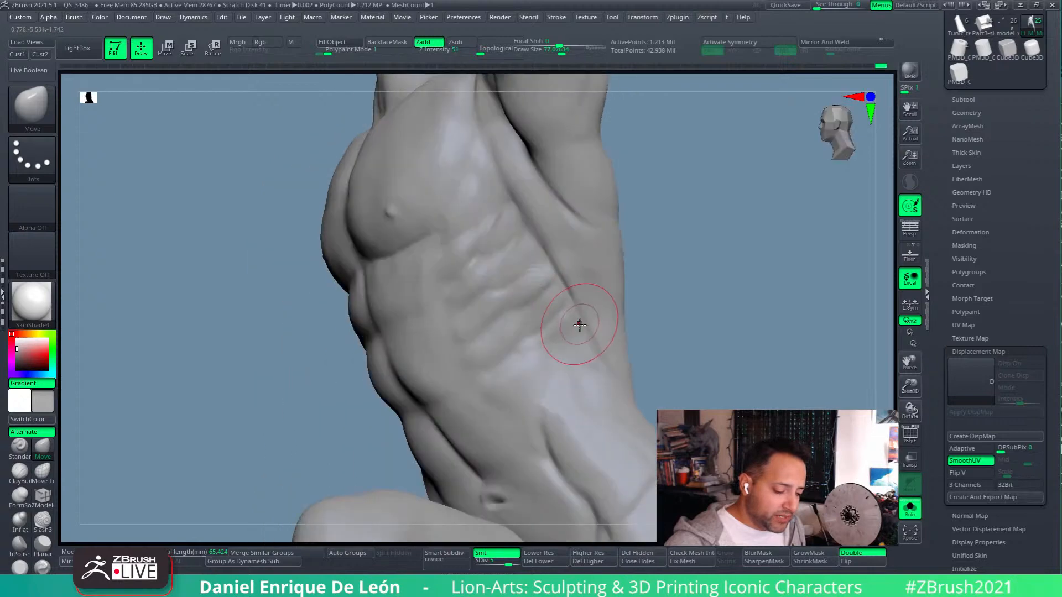
right_drag(582, 324, 612, 339)
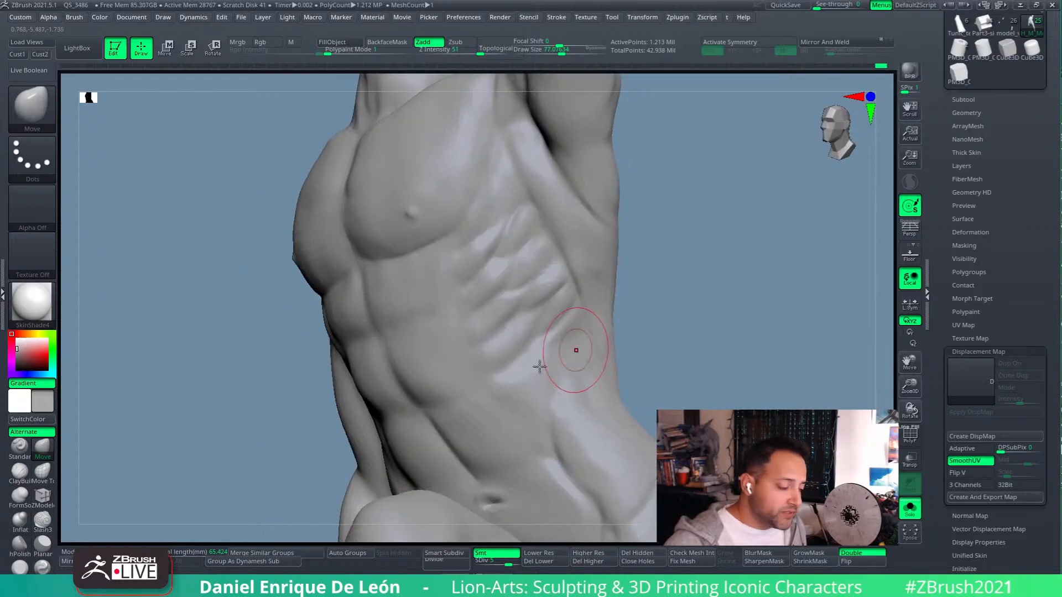
mouse_move(541, 365)
right_down()
mouse_move(569, 350)
mouse_move(562, 308)
right_up()
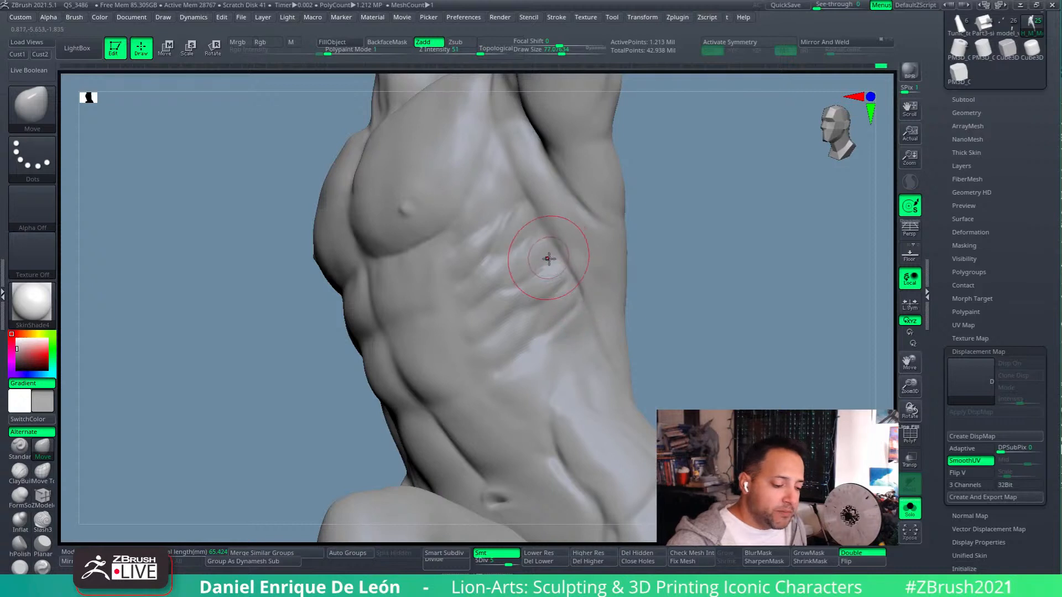
mouse_move(533, 225)
right_down()
mouse_move(528, 191)
mouse_move(522, 256)
mouse_move(505, 266)
mouse_move(545, 284)
right_up()
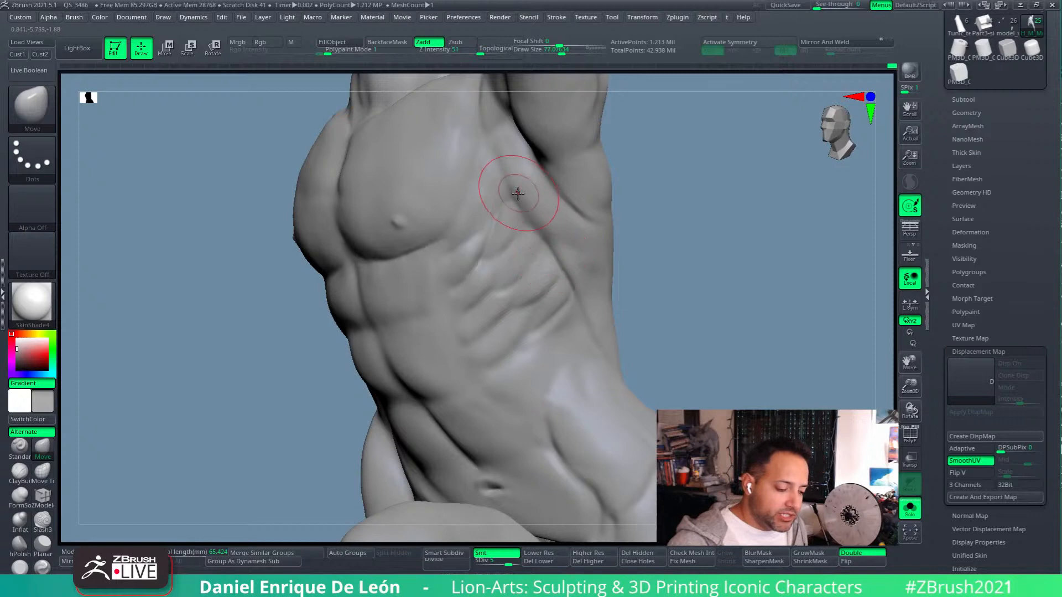
mouse_move(560, 232)
right_down()
mouse_move(575, 258)
mouse_move(612, 243)
mouse_move(591, 248)
mouse_move(576, 226)
right_up()
right_drag(576, 270, 639, 234)
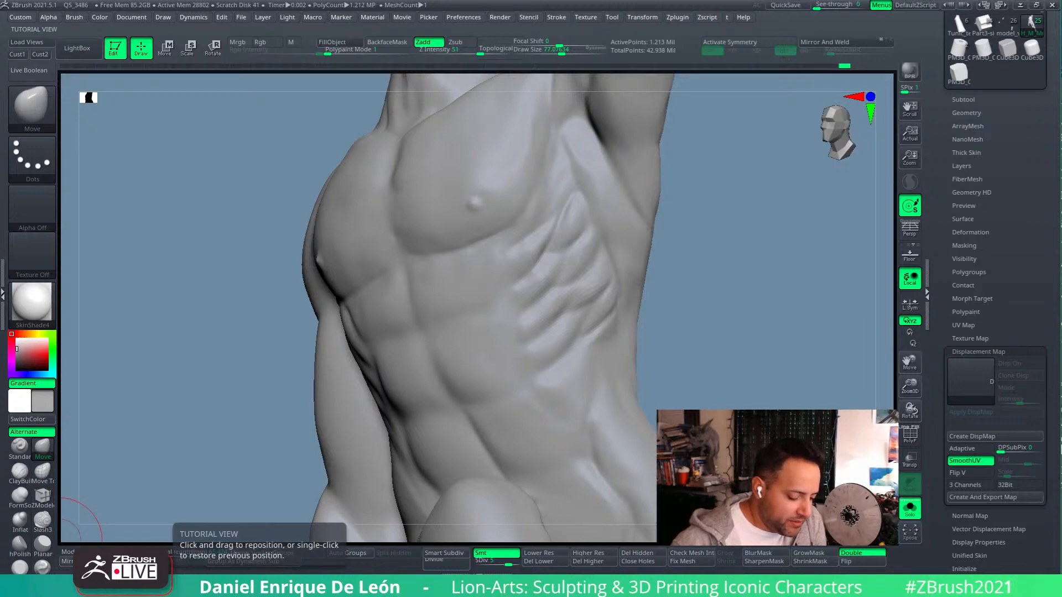
- Switch to the browser, view the ZBrush 2021 license options on the Pixologic store, and return to ZBrush
click(443, 544)
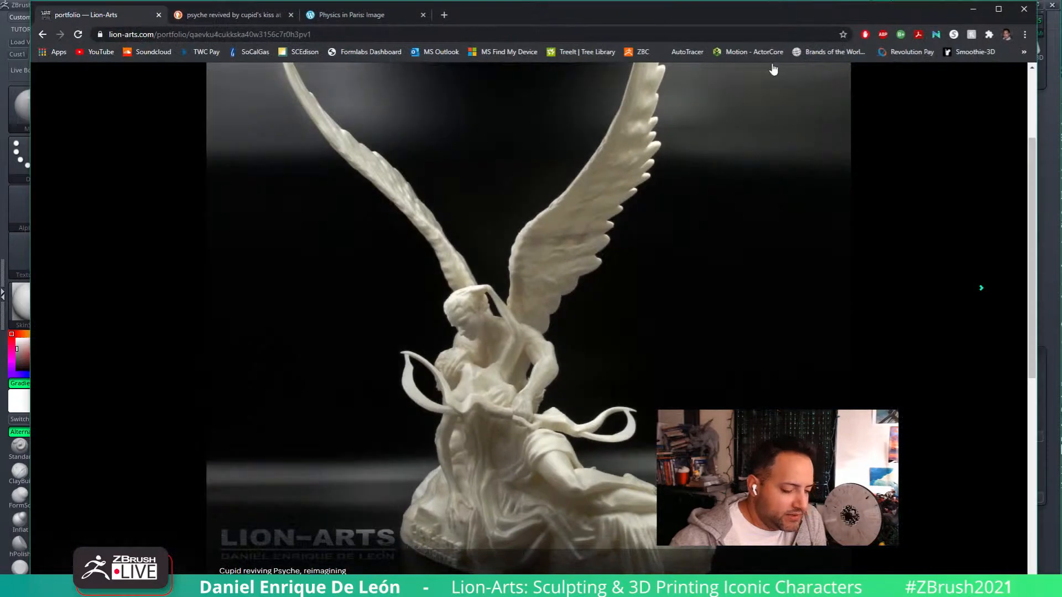
click(708, 37)
text(pixo)
key(Return)
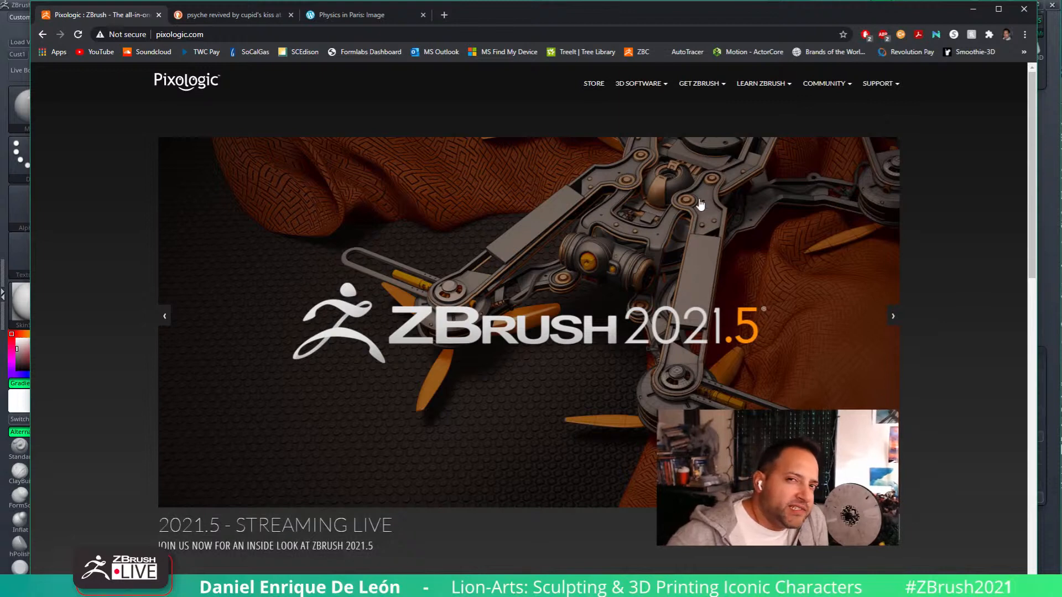
mouse_move(685, 92)
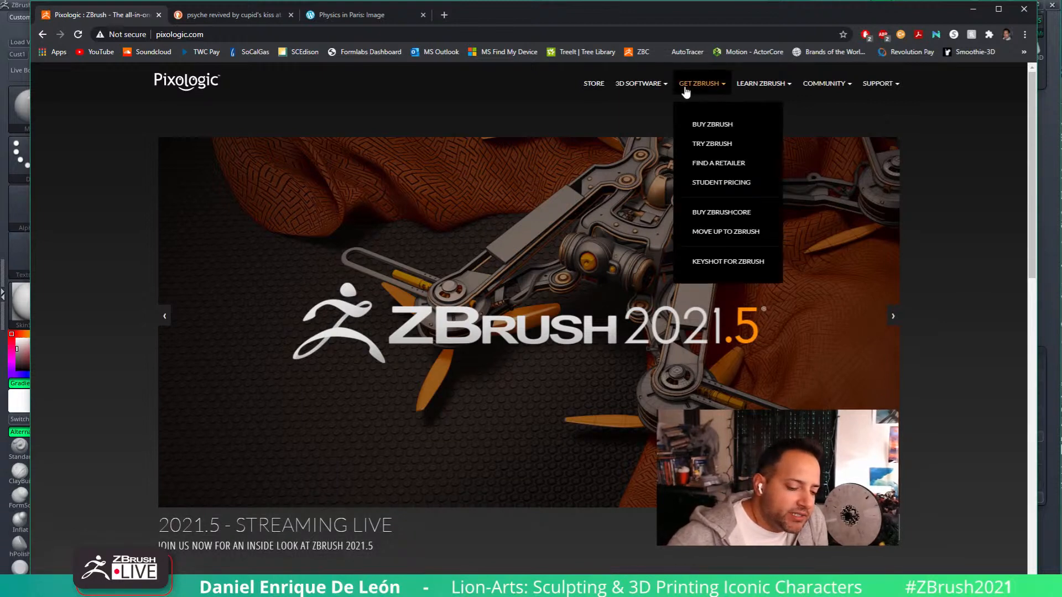
click(710, 123)
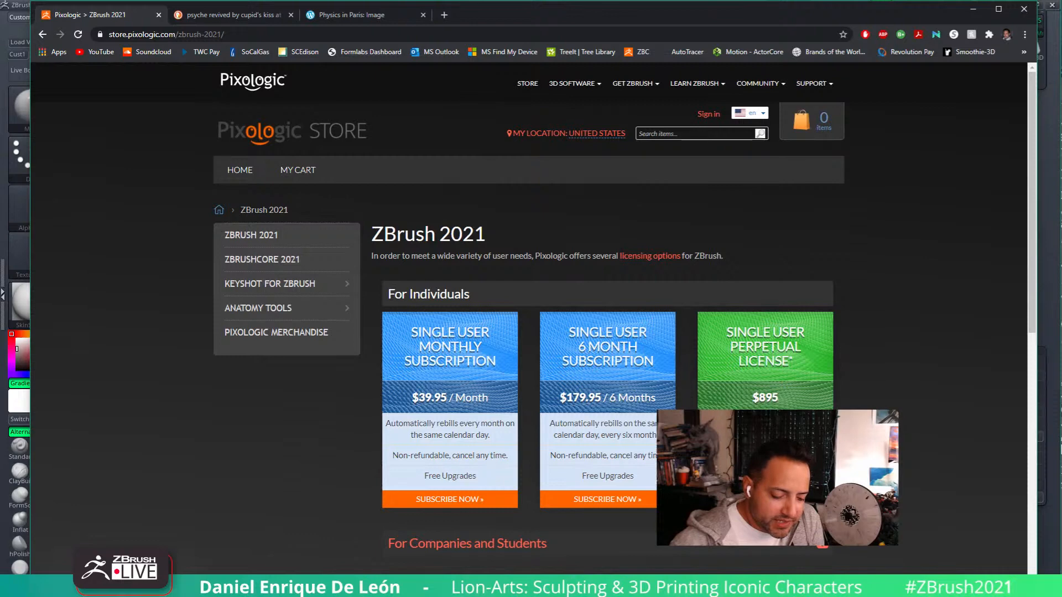
scroll(962, 282, down, 1)
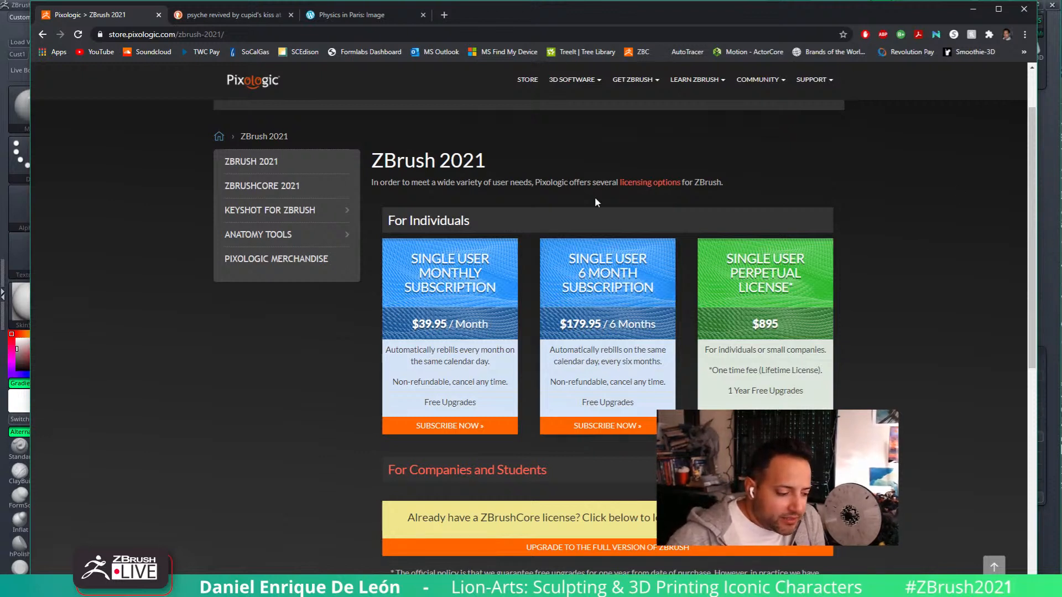
click(973, 9)
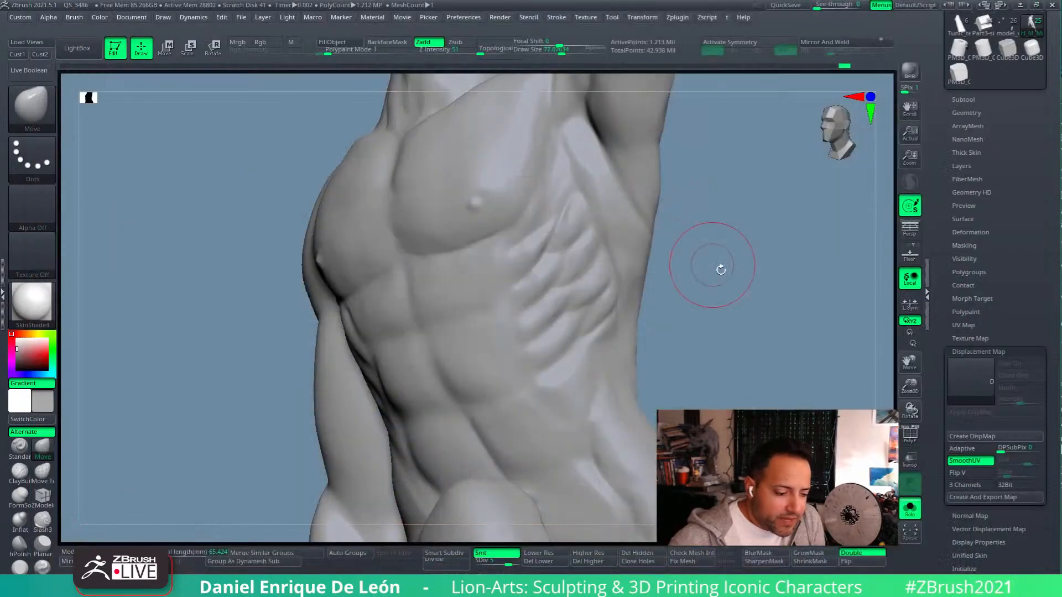
- Review the full male body from several sides, and turn off Solo to inspect the entire sculpture composition
drag(911, 383, 884, 338)
mouse_move(800, 288)
mouse_down()
mouse_move(817, 332)
mouse_move(781, 334)
mouse_move(763, 307)
mouse_move(801, 315)
mouse_move(758, 325)
mouse_move(789, 346)
mouse_move(773, 320)
mouse_move(741, 359)
mouse_up()
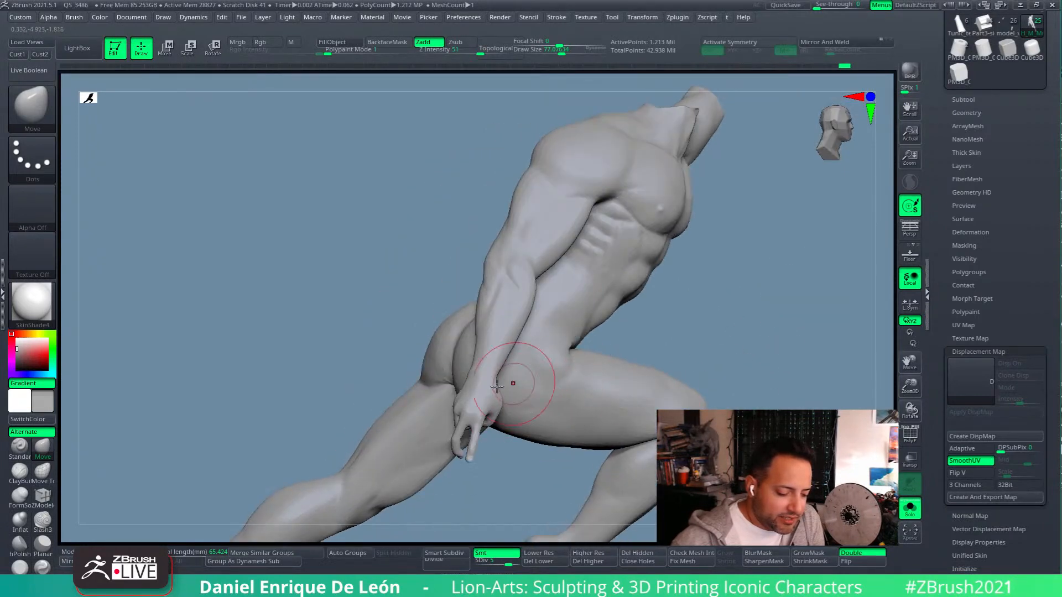
mouse_move(804, 363)
mouse_down()
mouse_move(789, 339)
mouse_move(724, 349)
mouse_up()
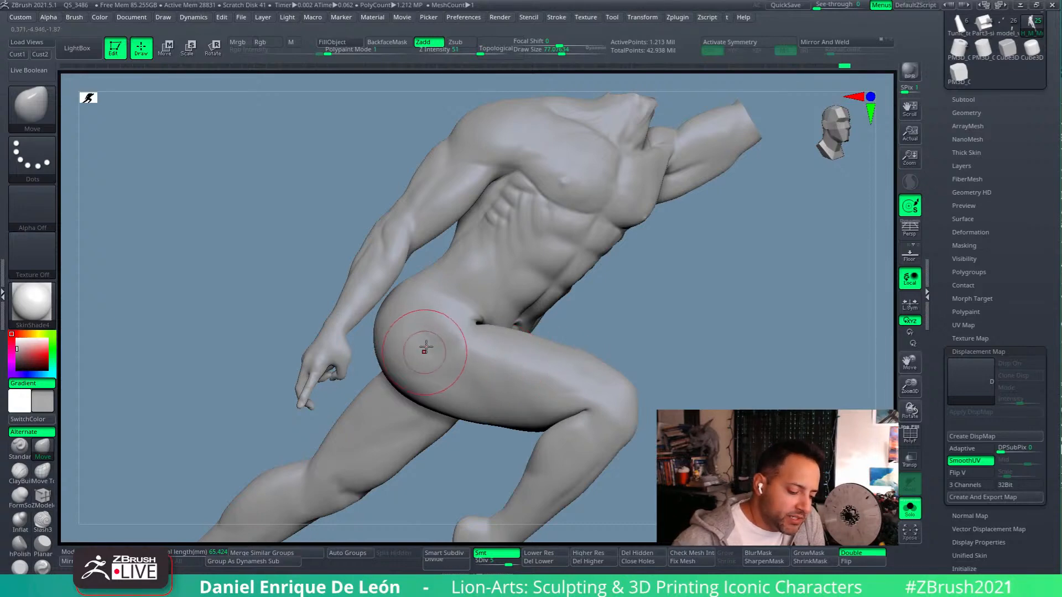
mouse_move(784, 308)
mouse_down()
mouse_move(728, 324)
mouse_move(730, 308)
mouse_move(752, 293)
mouse_move(730, 298)
mouse_move(801, 300)
mouse_move(821, 327)
mouse_move(878, 335)
mouse_up()
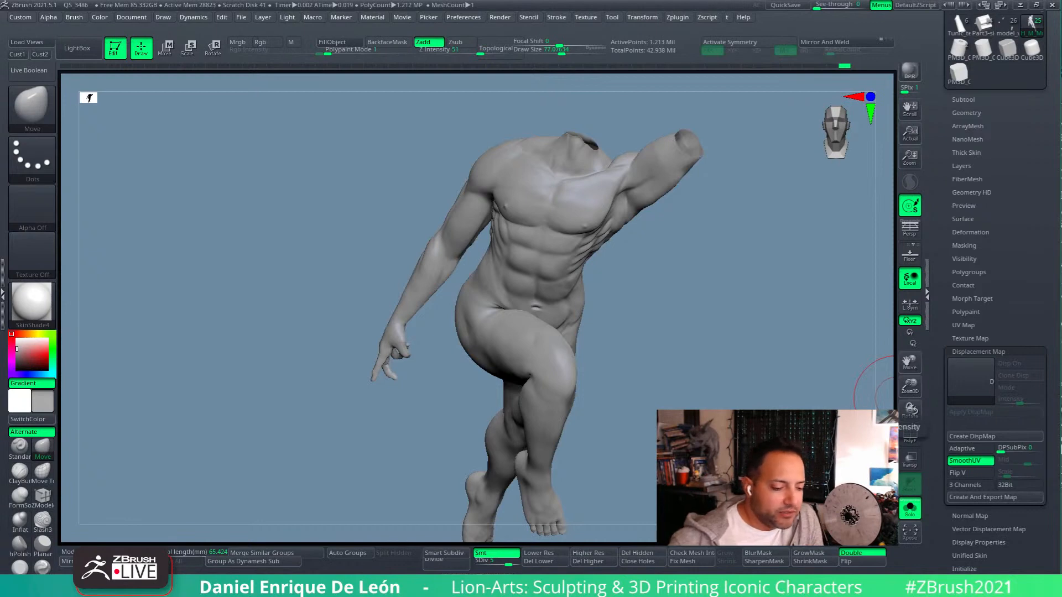
click(909, 508)
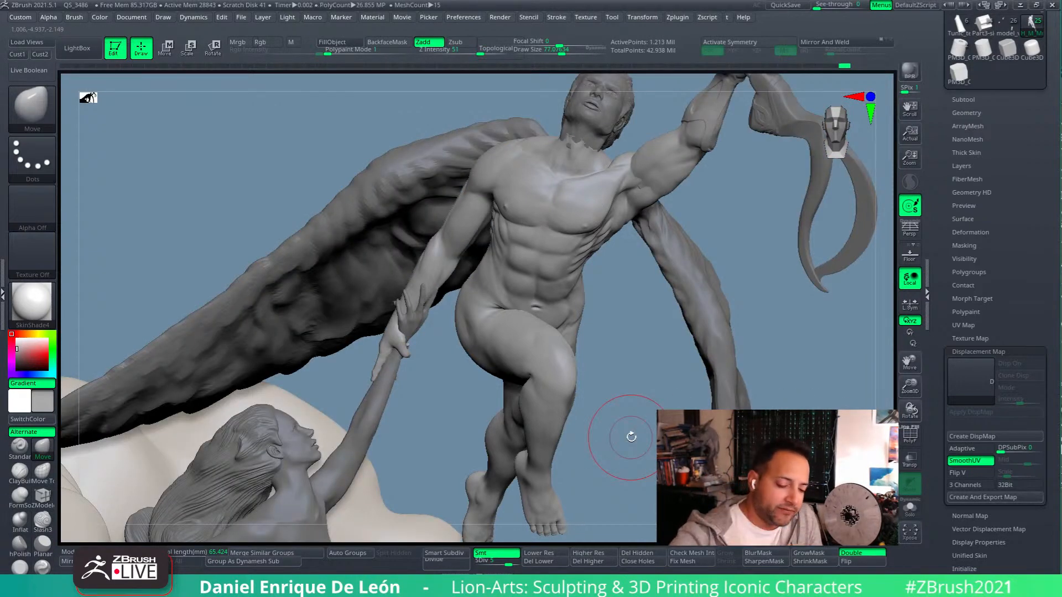
mouse_move(631, 437)
alt+mouse_down()
mouse_move(815, 346)
mouse_move(815, 325)
mouse_move(760, 306)
mouse_move(723, 261)
mouse_move(750, 318)
alt+mouse_up()
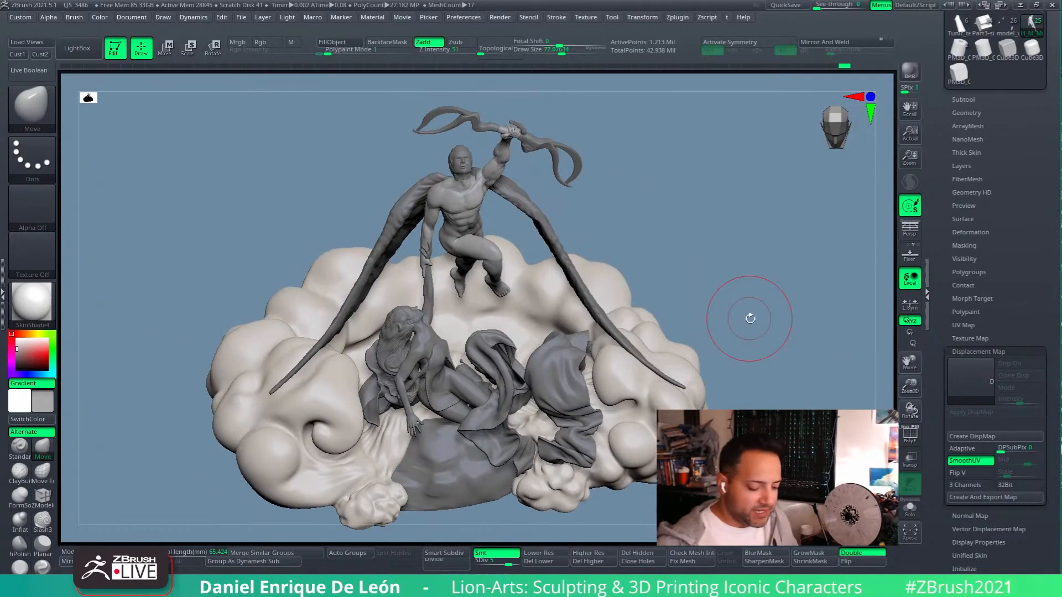